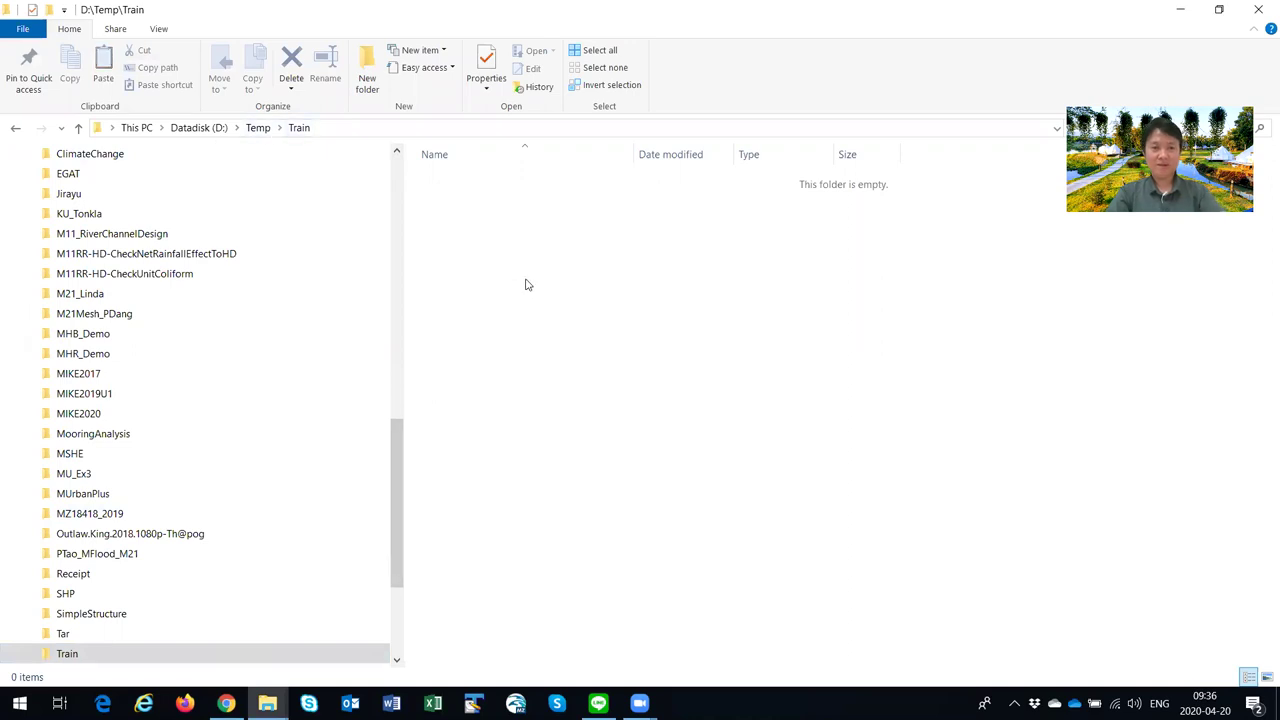
Step: Paste 2019_06_07_UGM2019_MFloodHydro.zip into D:\Temp\Train and extract its contents directly into that folder with 7-Zip
key(ctrl+v)
right_click(480, 187)
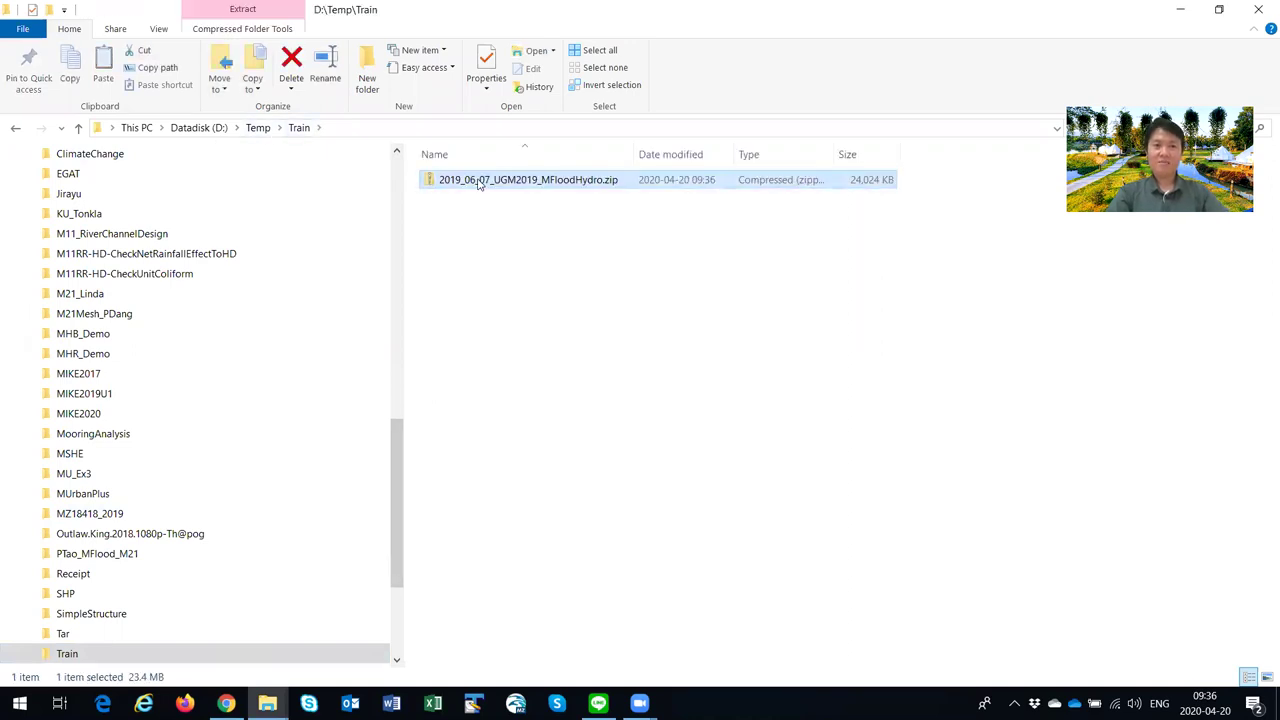
mouse_move(476, 277)
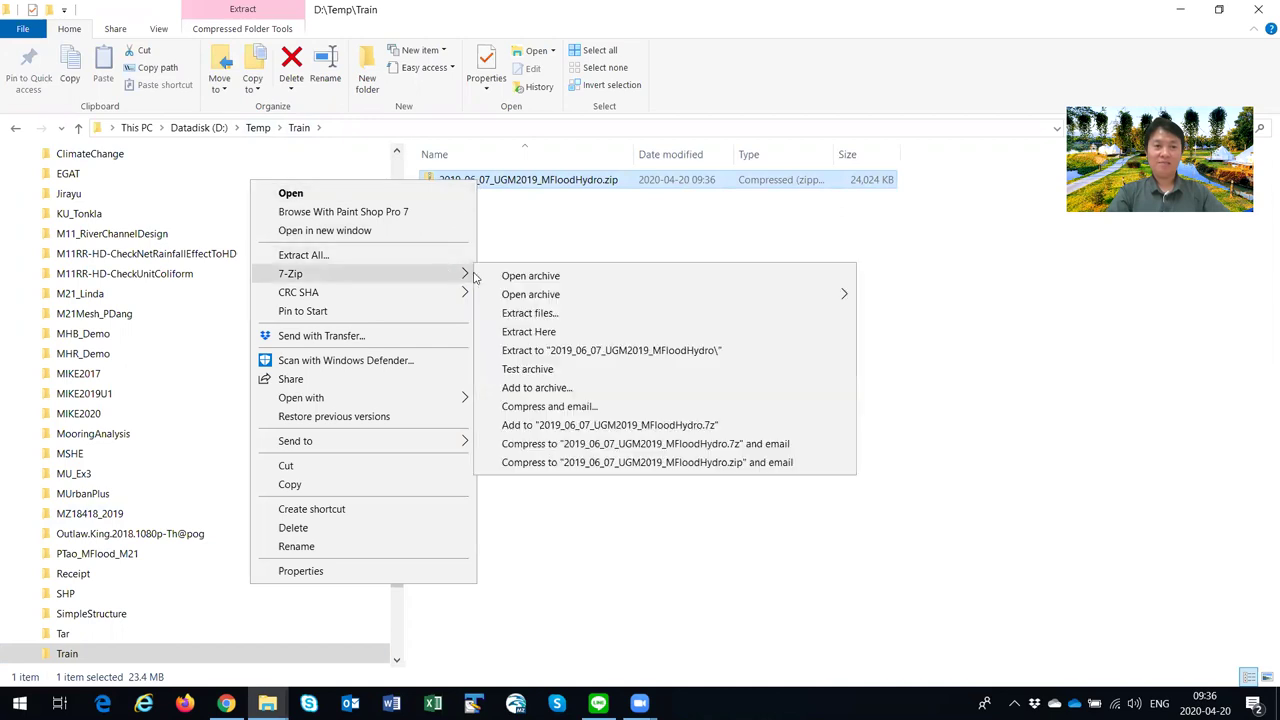
click(538, 332)
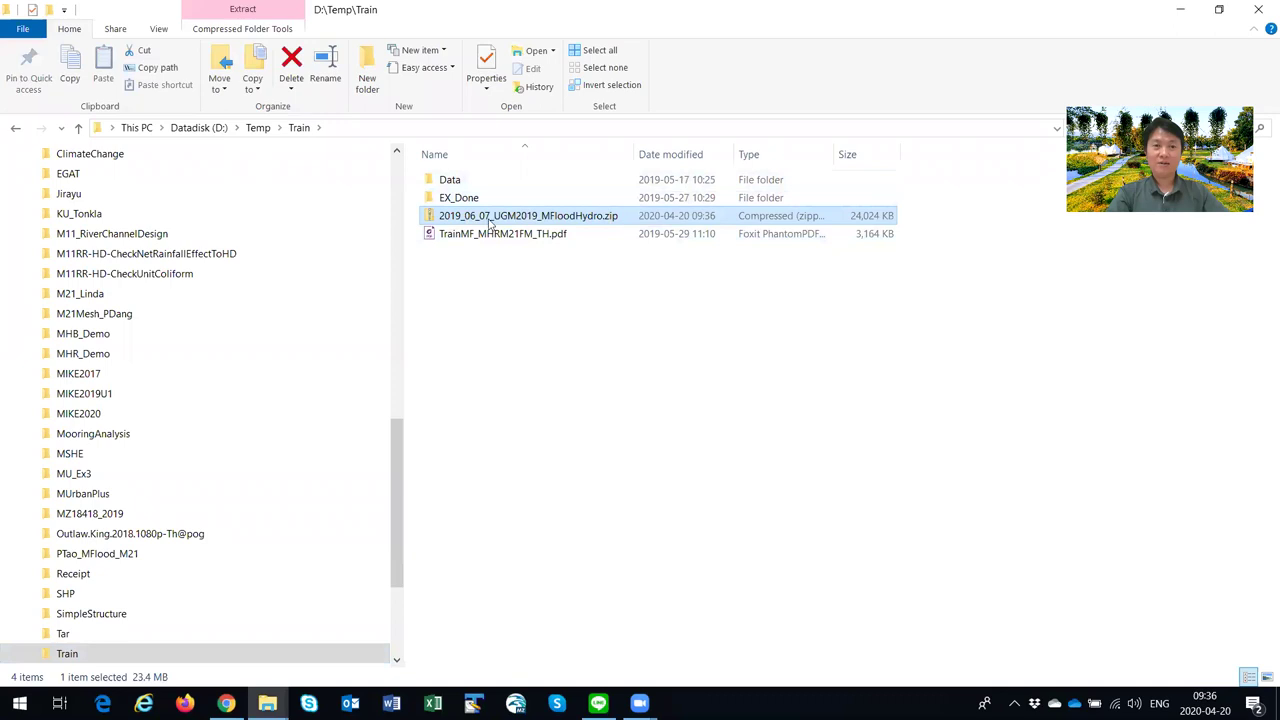
Step: Rename the extracted Data folder to EX
click(448, 184)
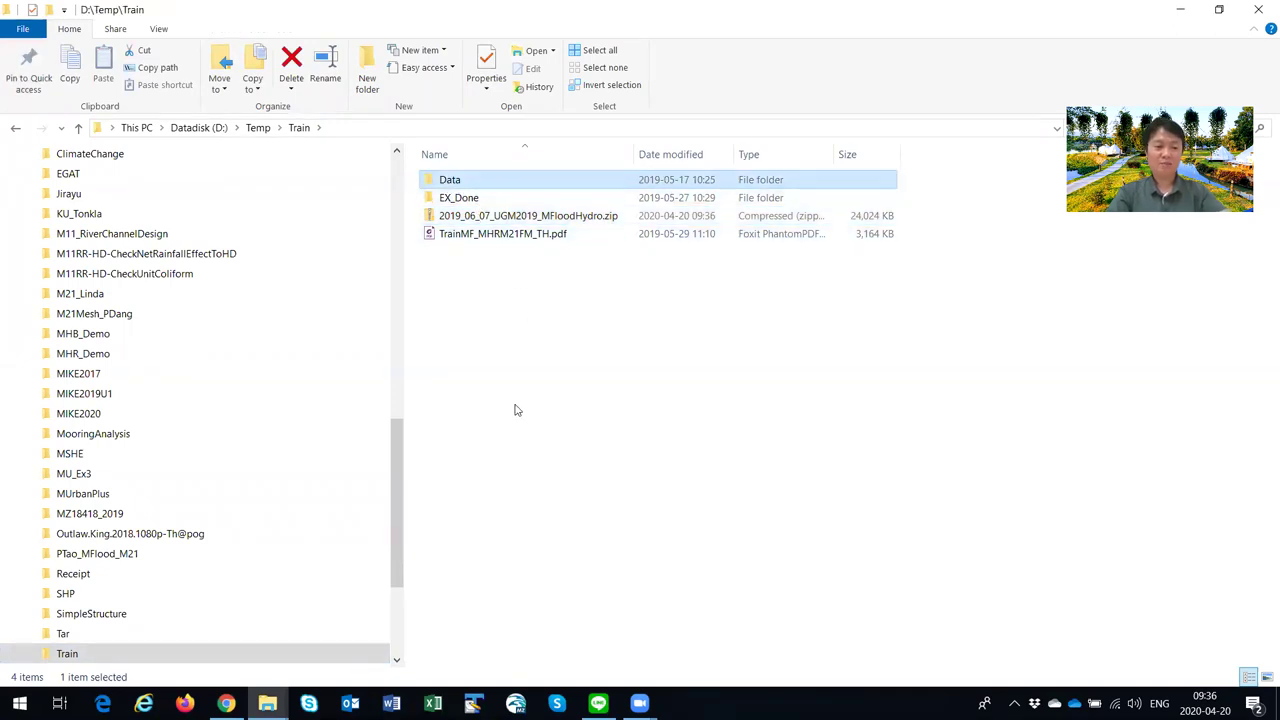
key(F2)
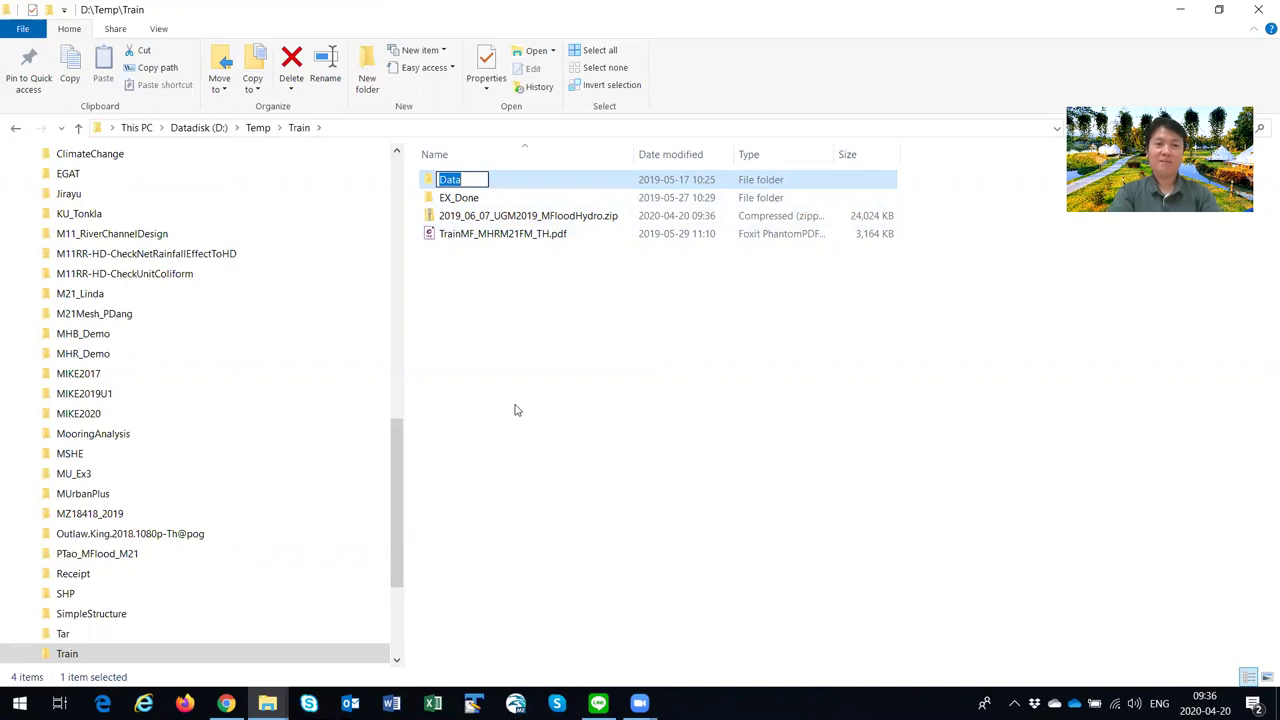
text(EX)
key(BackSpace)
text(X)
key(Return)
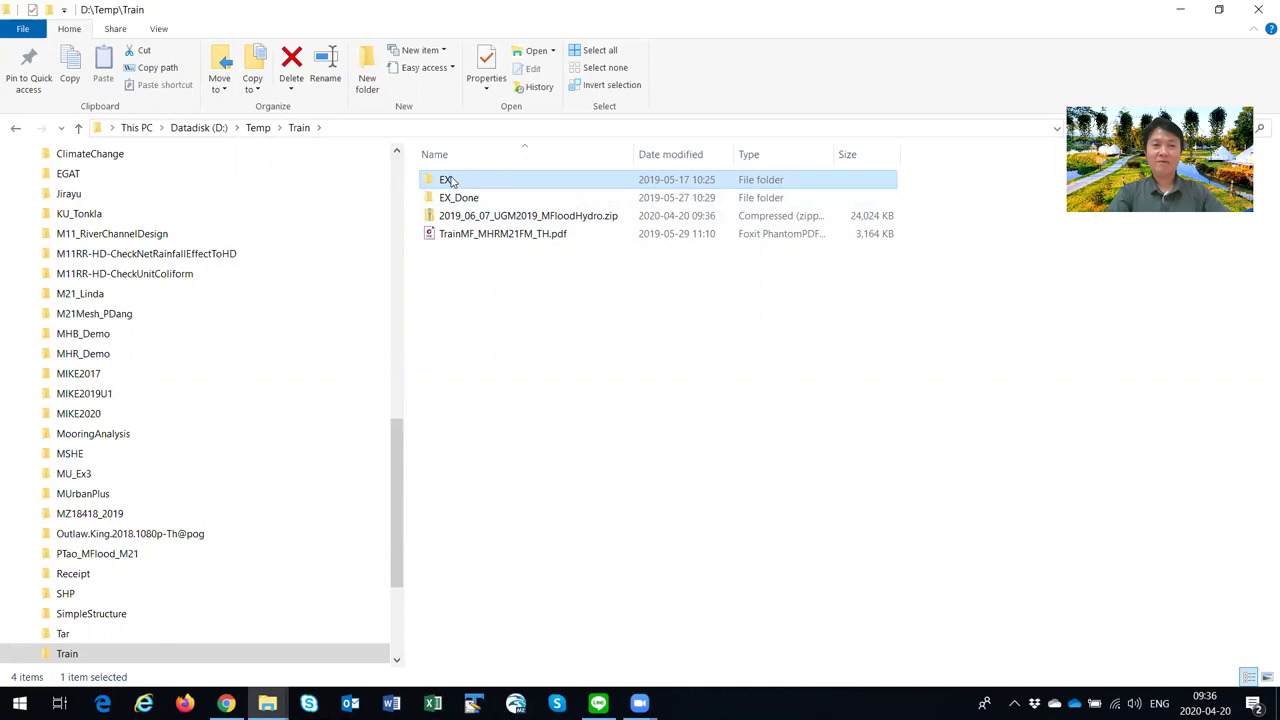
Step: Open TrainMF_MHRM21FM_TH.pdf in a maximized window and read the introduction, study-area map and lists of exercise files
double_click(468, 236)
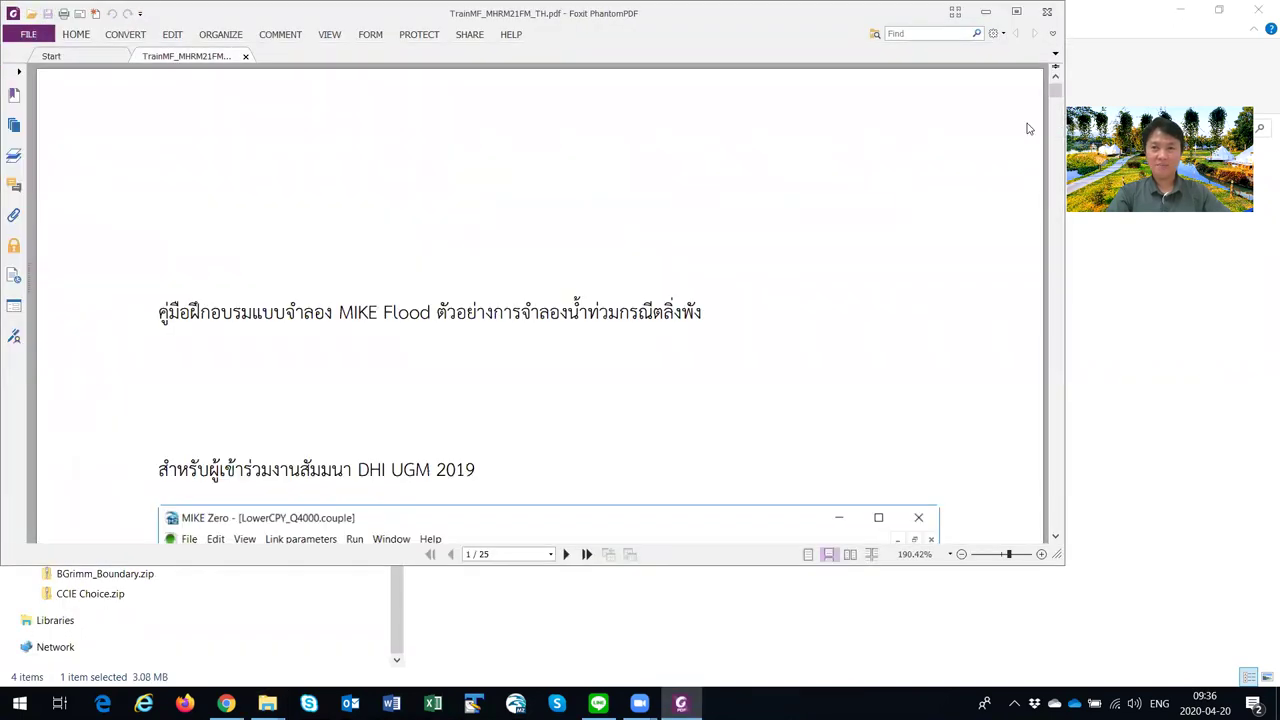
click(1016, 12)
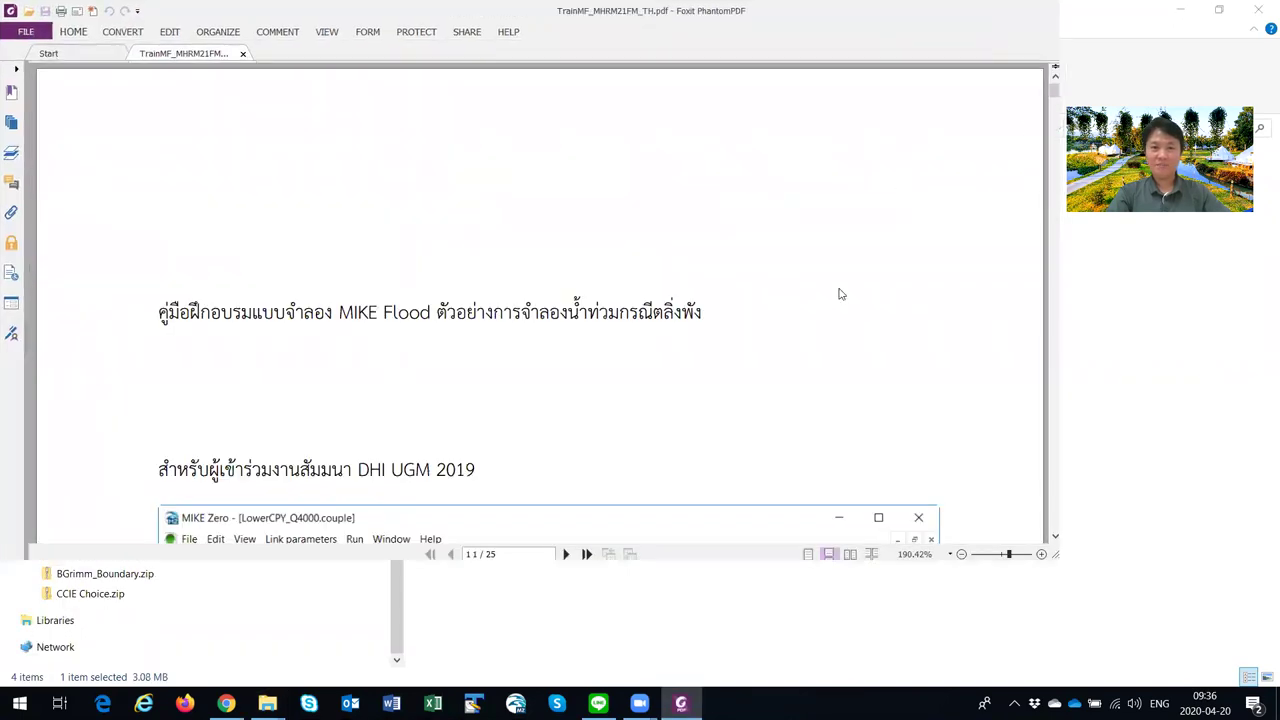
scroll(754, 446, down, 15)
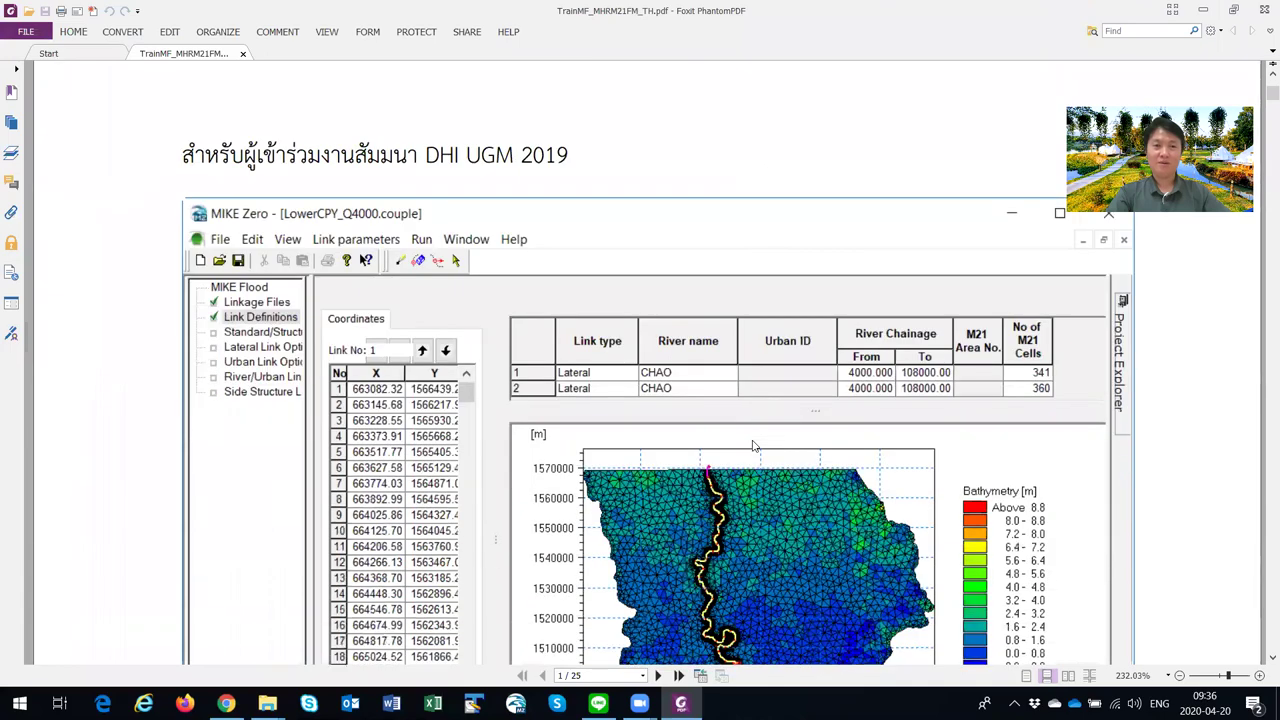
scroll(754, 446, down, 18)
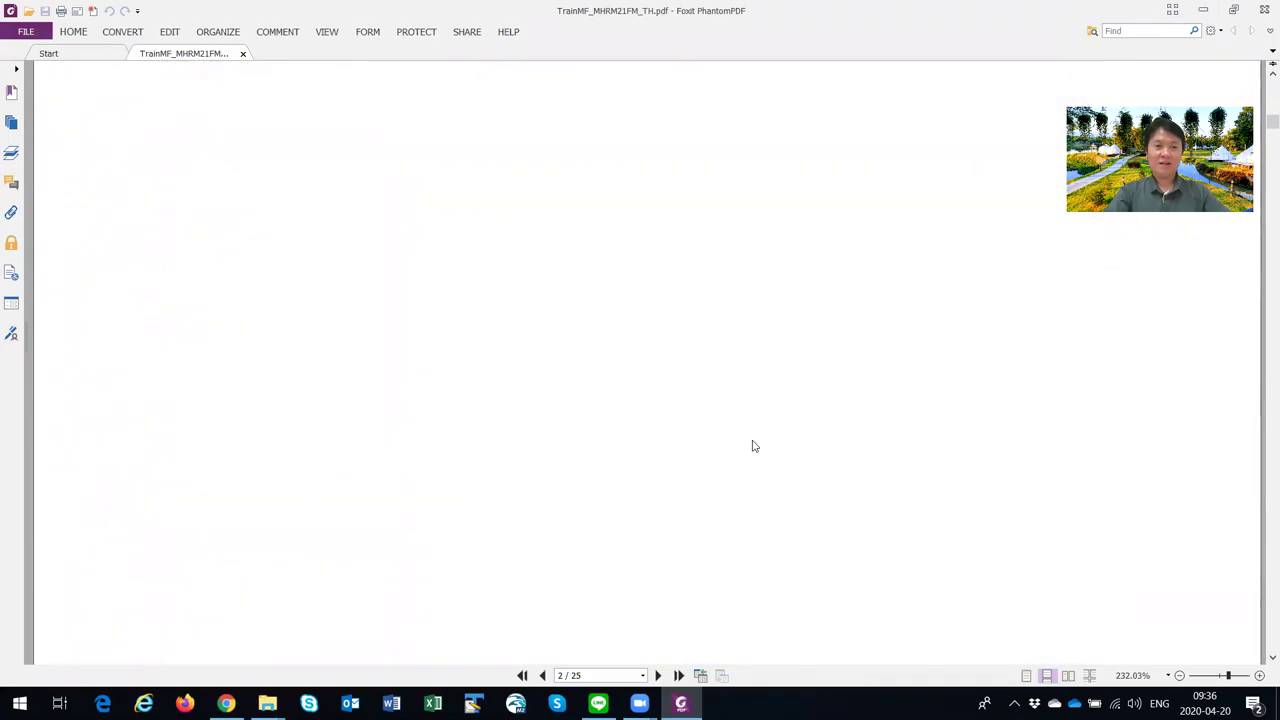
scroll(754, 446, down, 10)
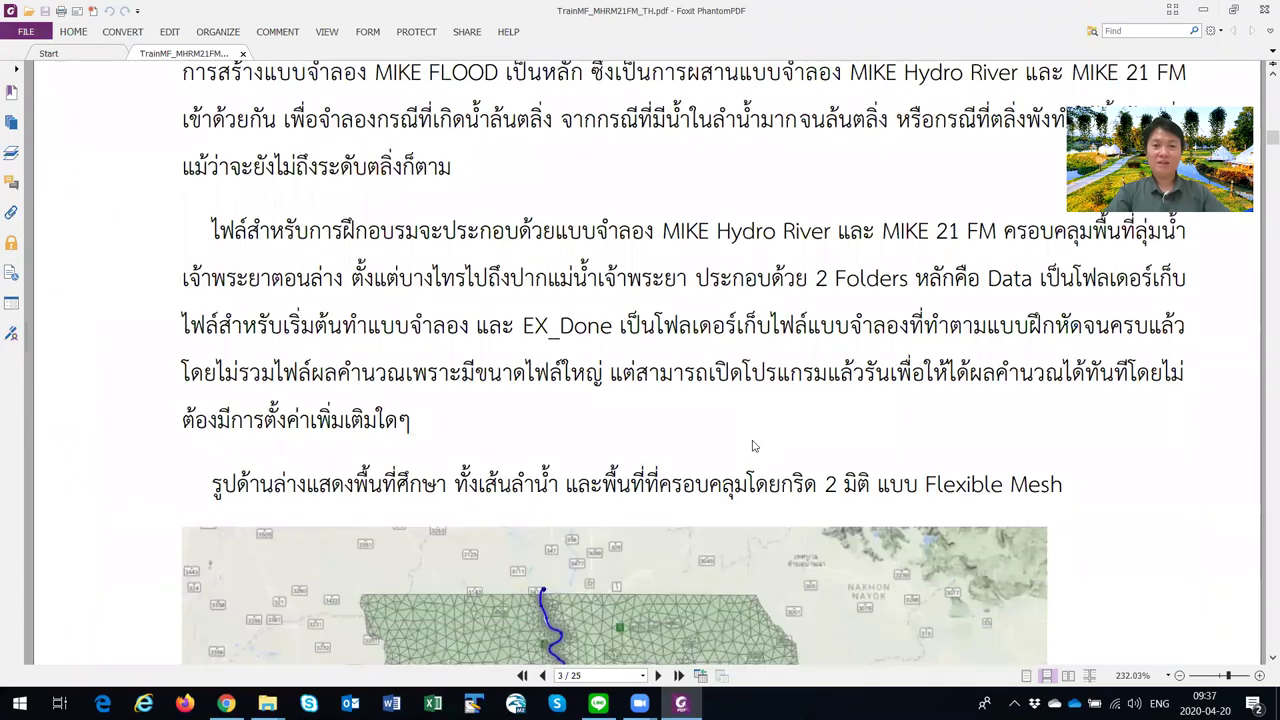
scroll(754, 446, down, 5)
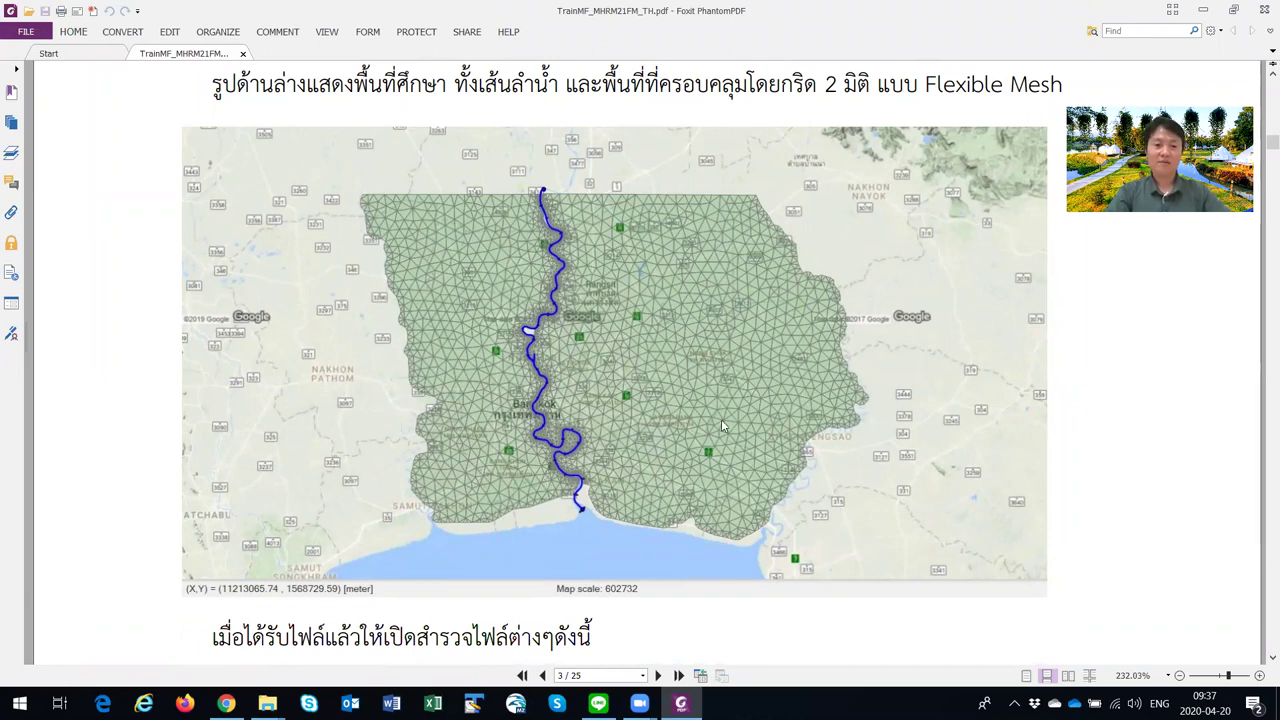
scroll(727, 436, down, 5)
scroll(727, 436, down, 1)
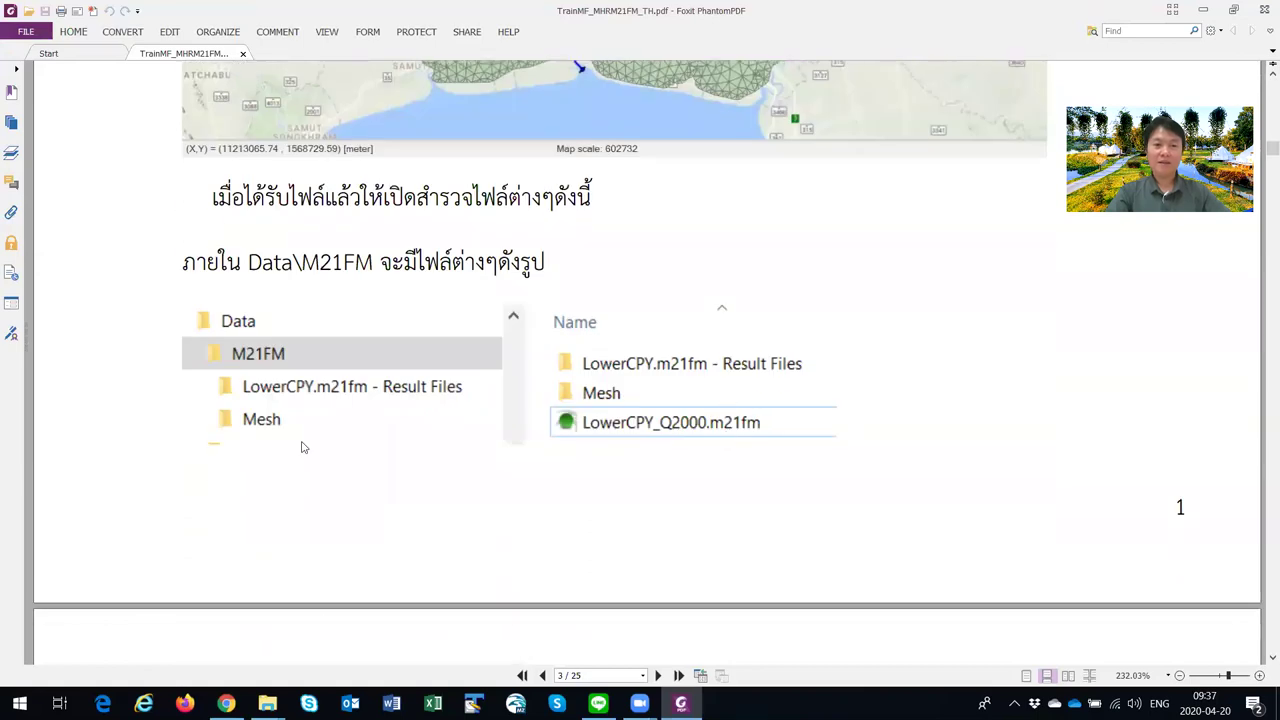
scroll(445, 405, down, 10)
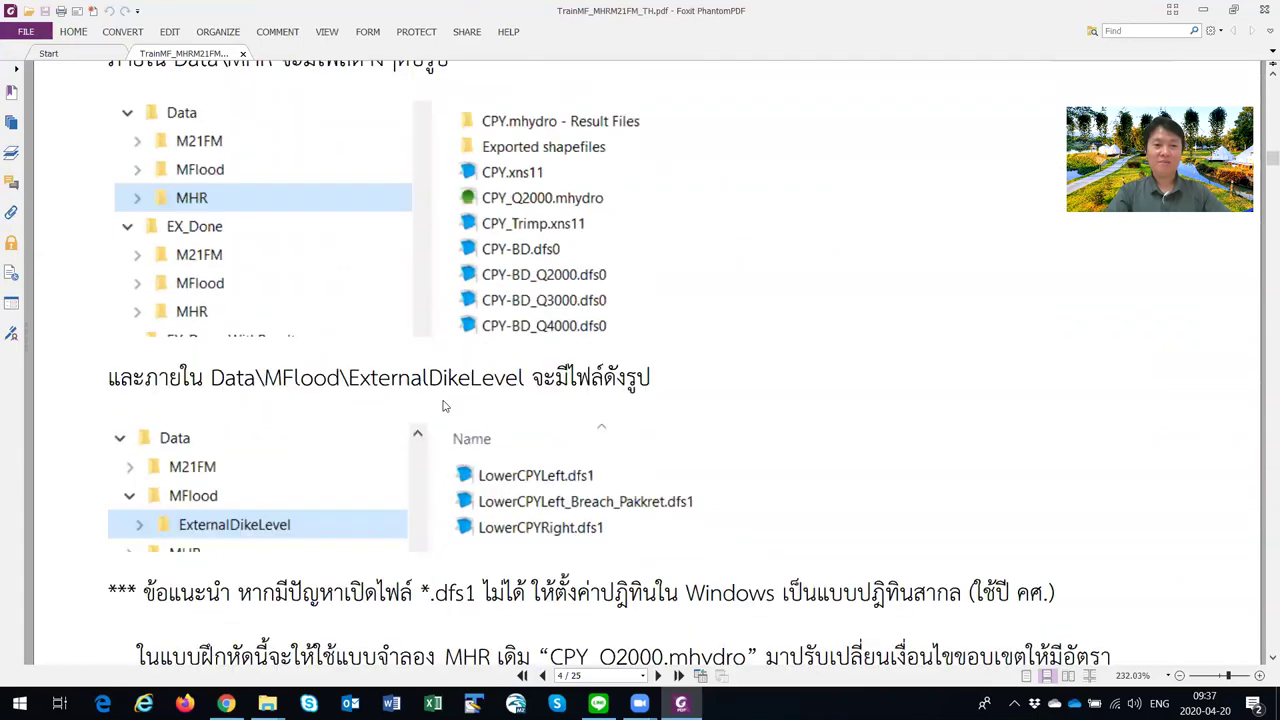
scroll(445, 405, down, 1)
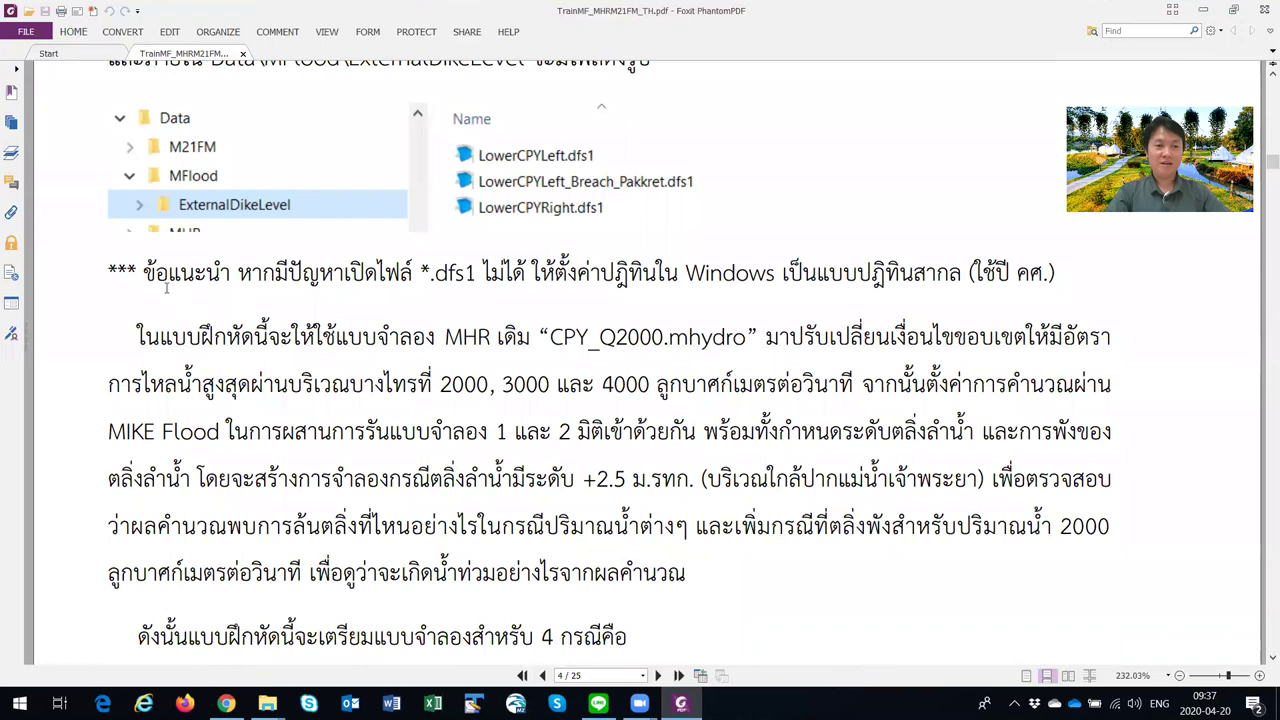
Step: Highlight and read the Windows calendar note for .dfs1 files and the four bank-condition and peak-flow cases of 2000, 3000 and 4000
drag(144, 265, 412, 276)
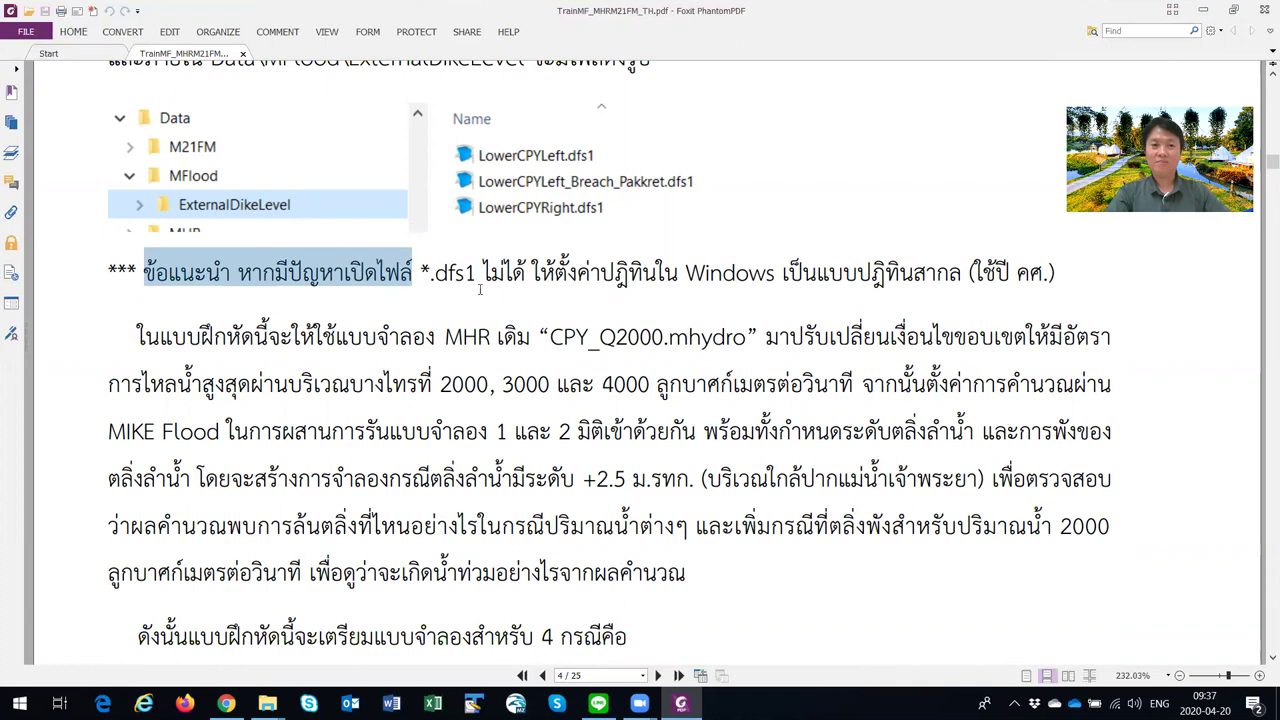
drag(538, 271, 656, 272)
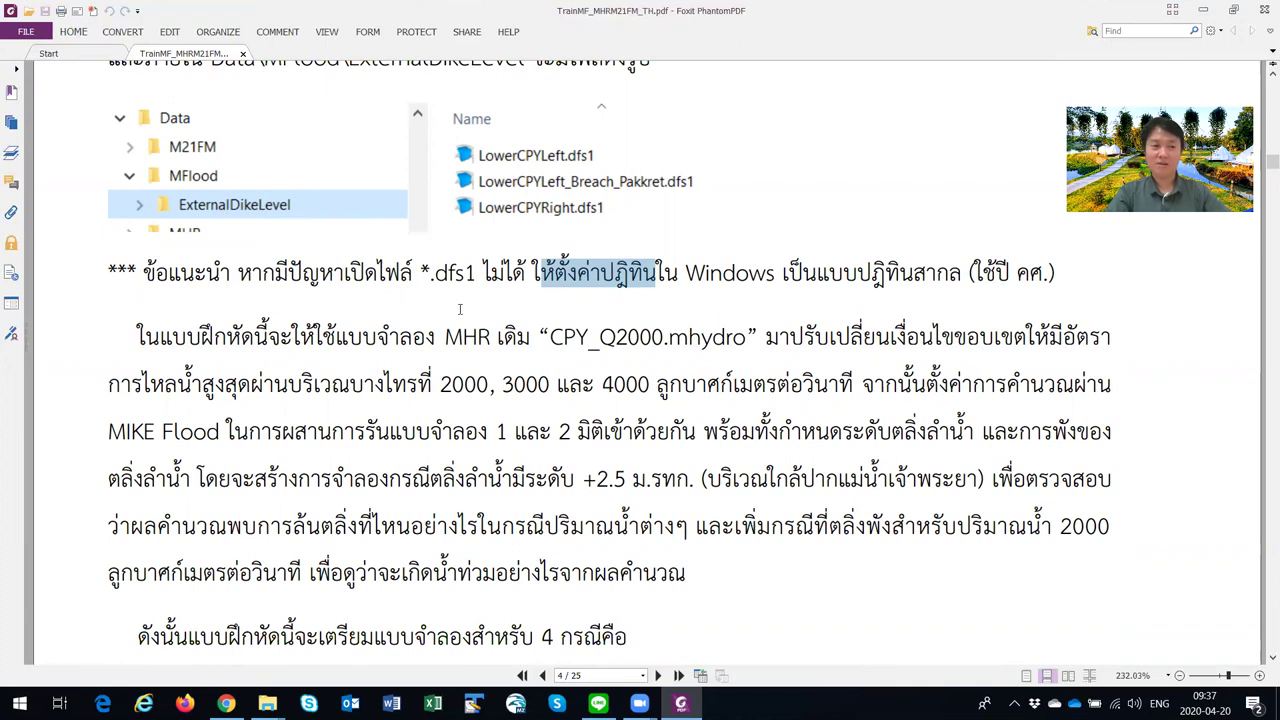
scroll(500, 348, down, 3)
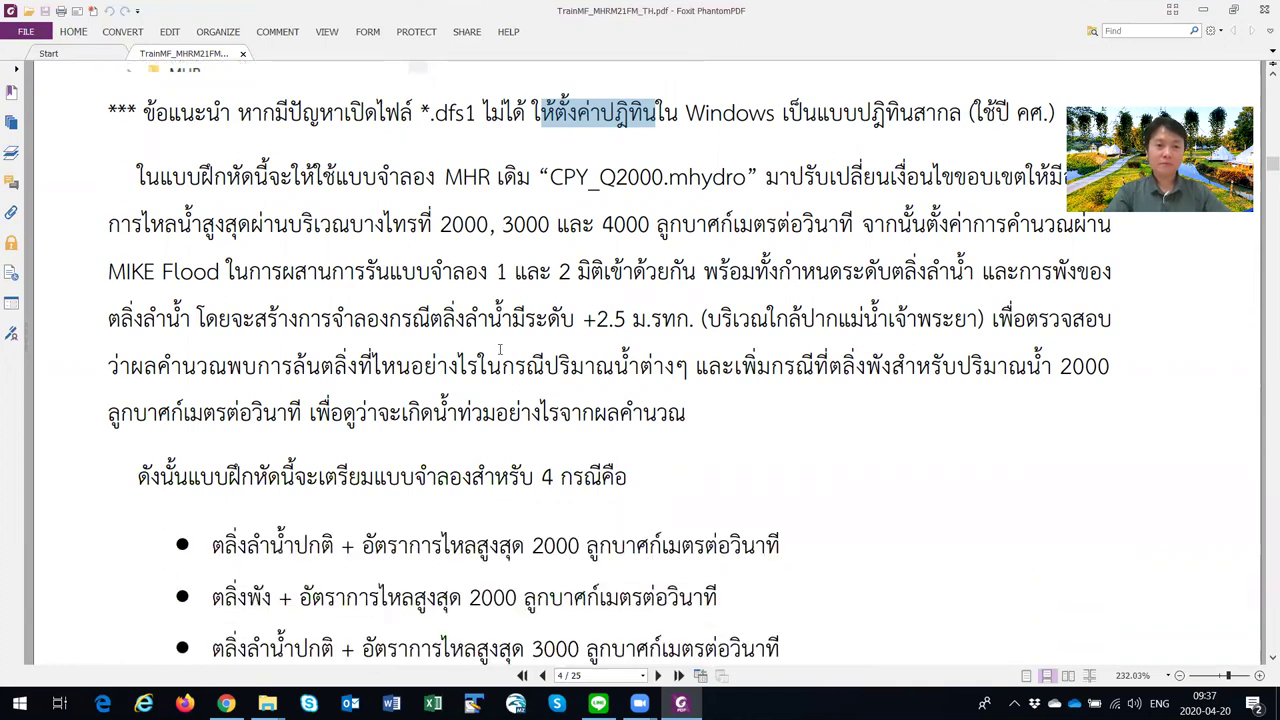
scroll(500, 348, down, 5)
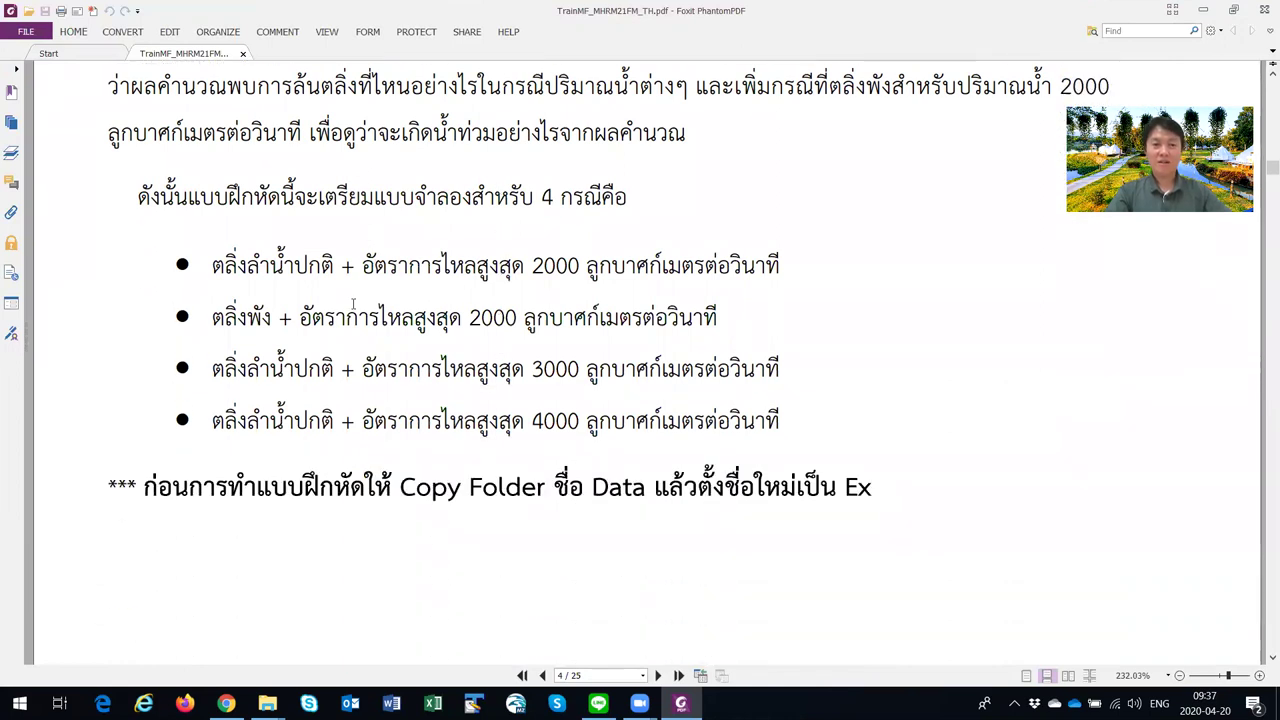
drag(271, 266, 312, 268)
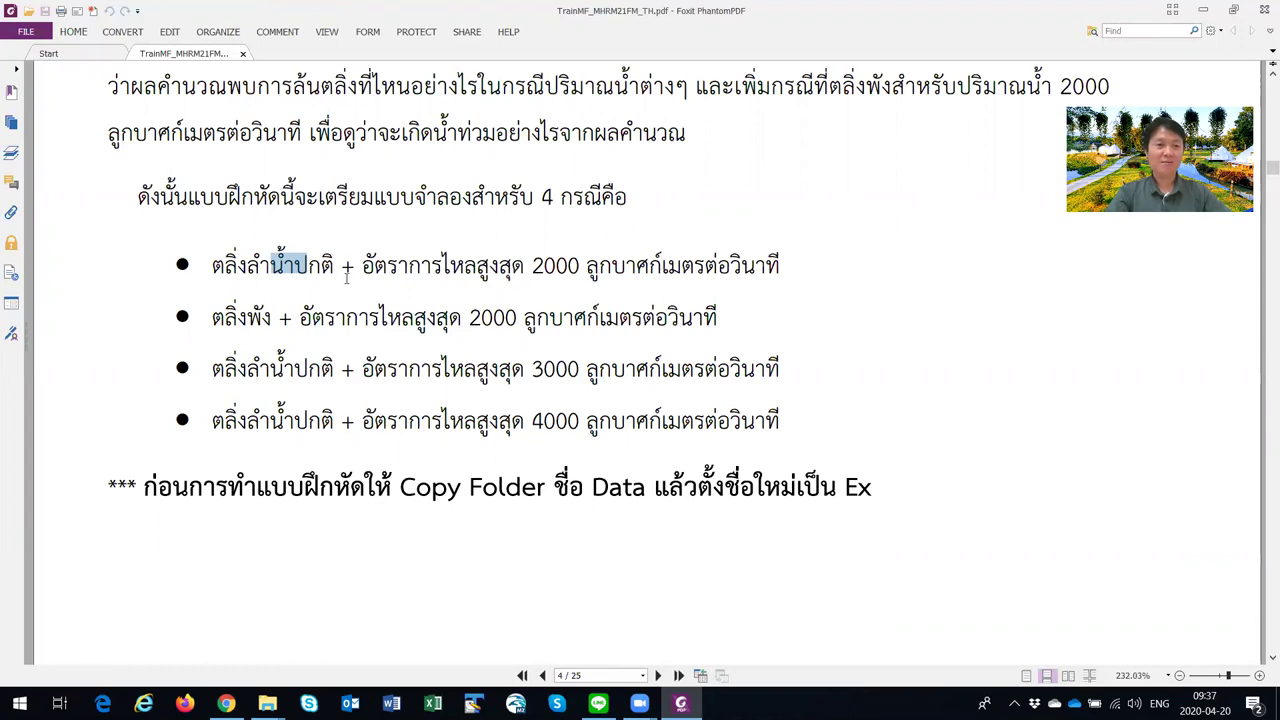
drag(424, 268, 509, 282)
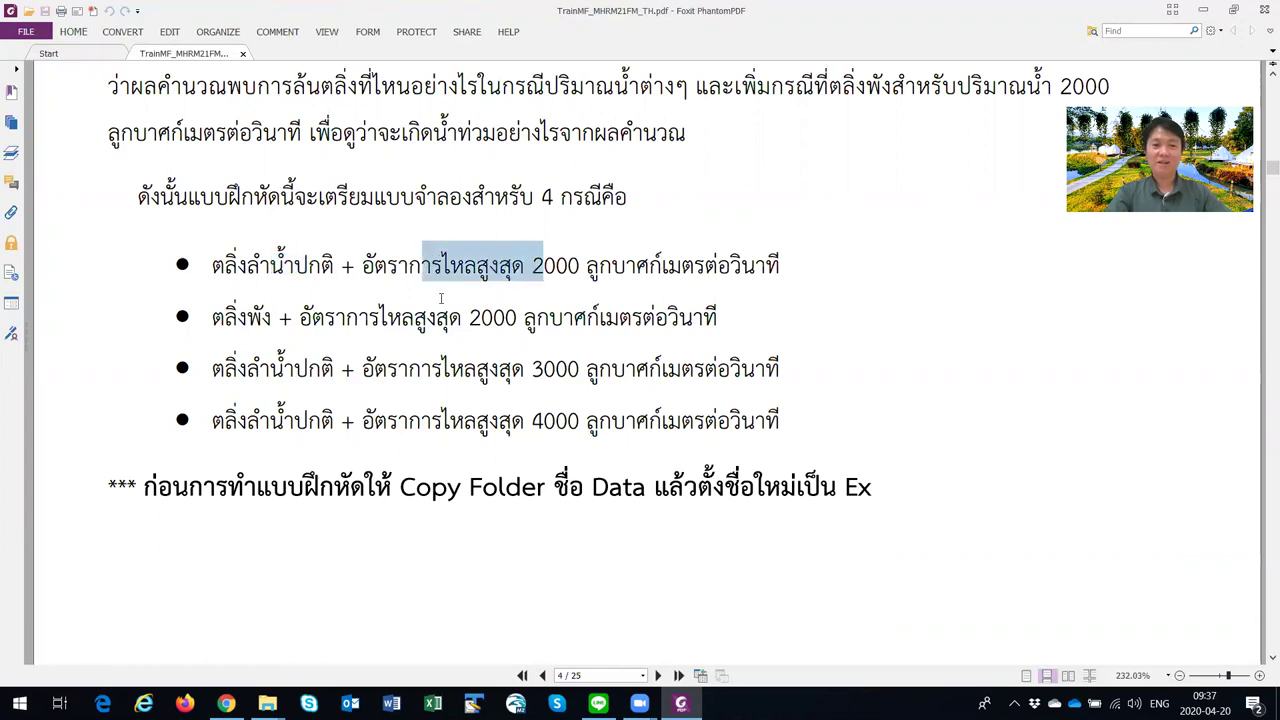
drag(226, 317, 515, 332)
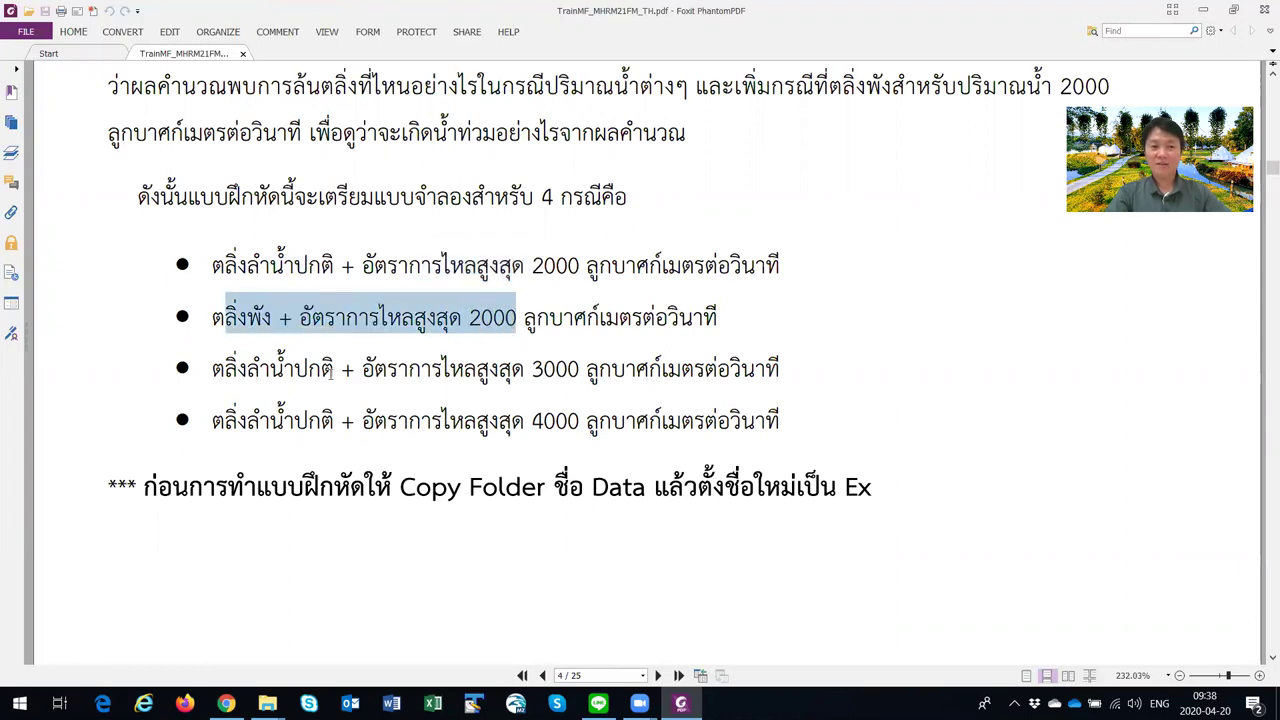
drag(310, 370, 527, 369)
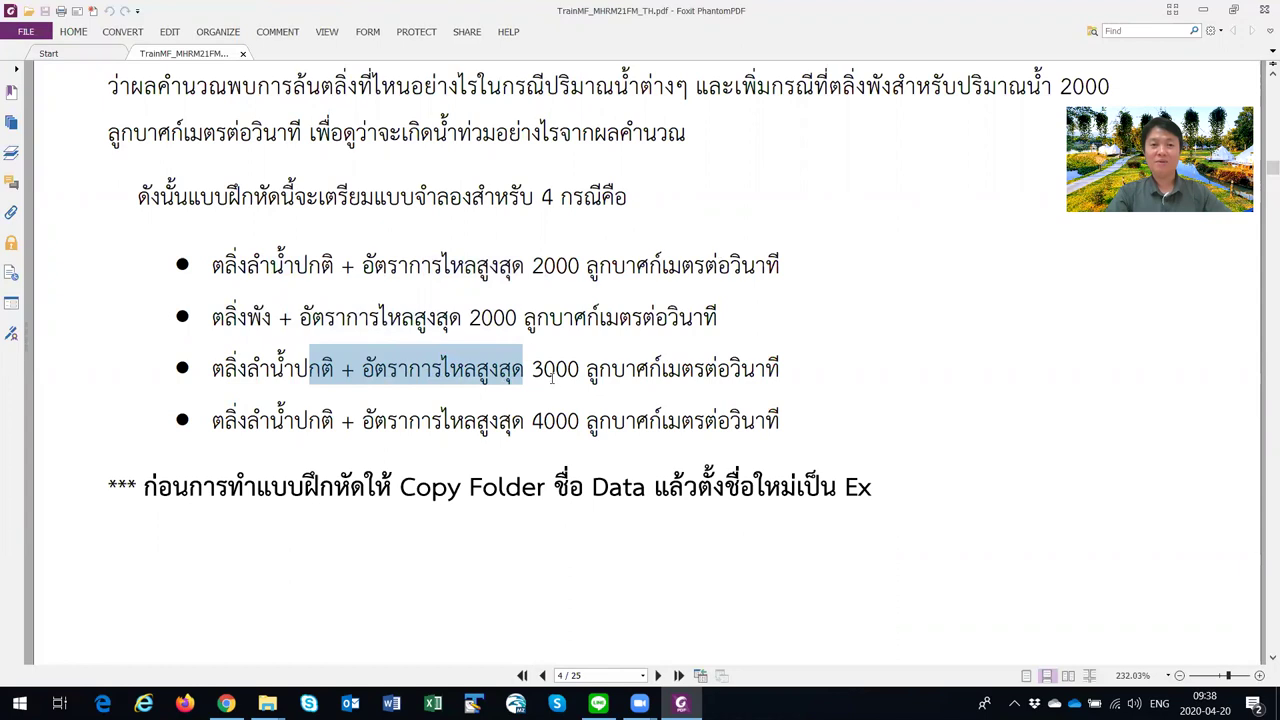
drag(283, 422, 557, 451)
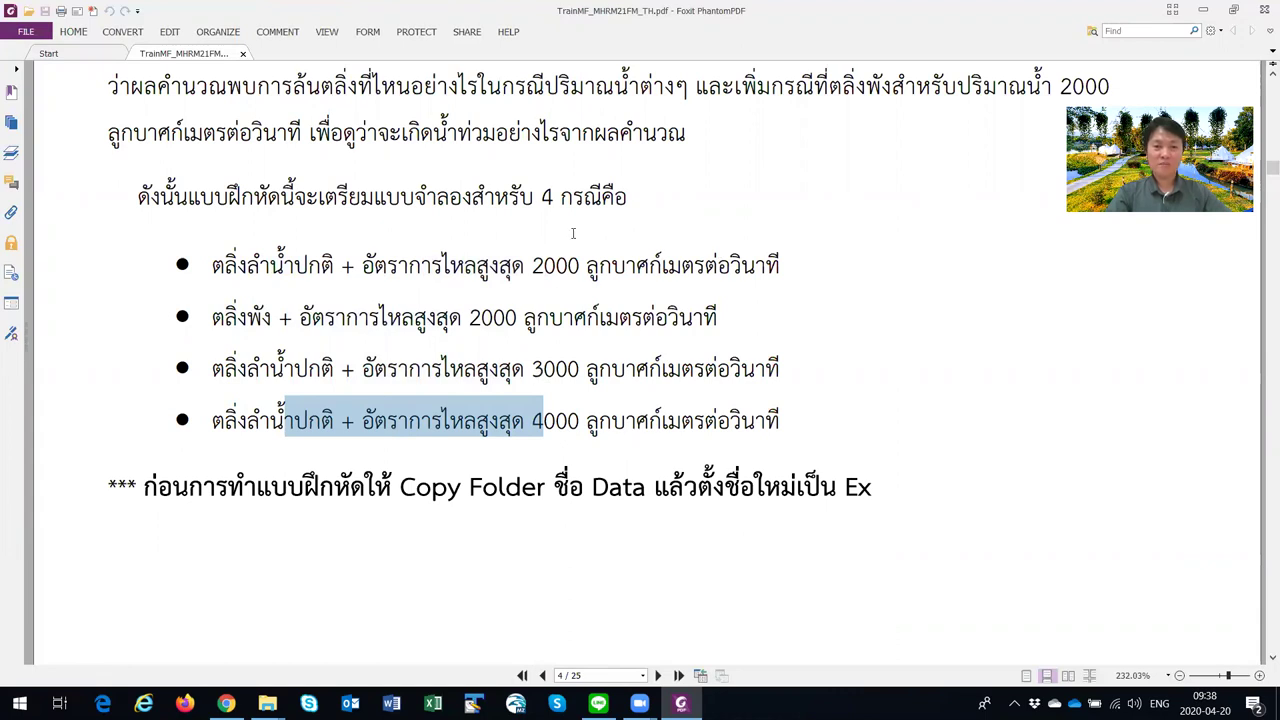
Step: Review the study-area map and case list again, and read the MIKE Hydro River section on opening Ex\MHR\CPY_Q2000.mhydro
scroll(573, 233, up, 15)
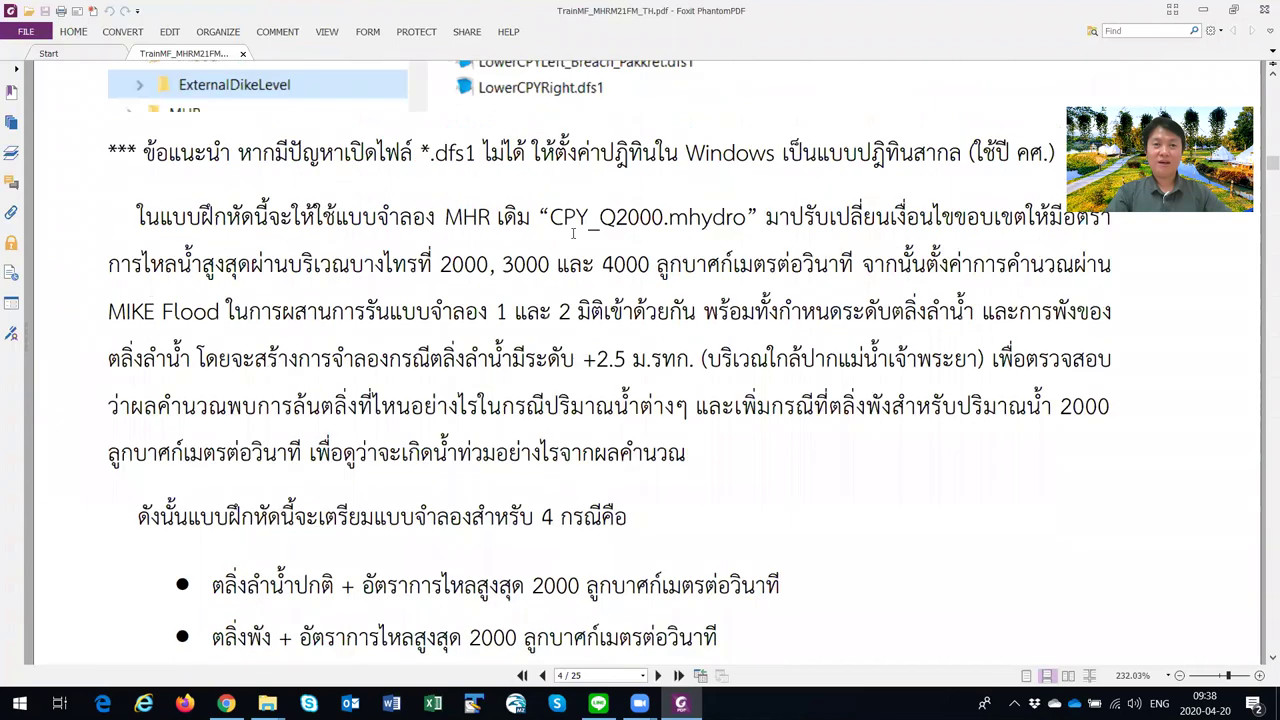
scroll(573, 233, up, 10)
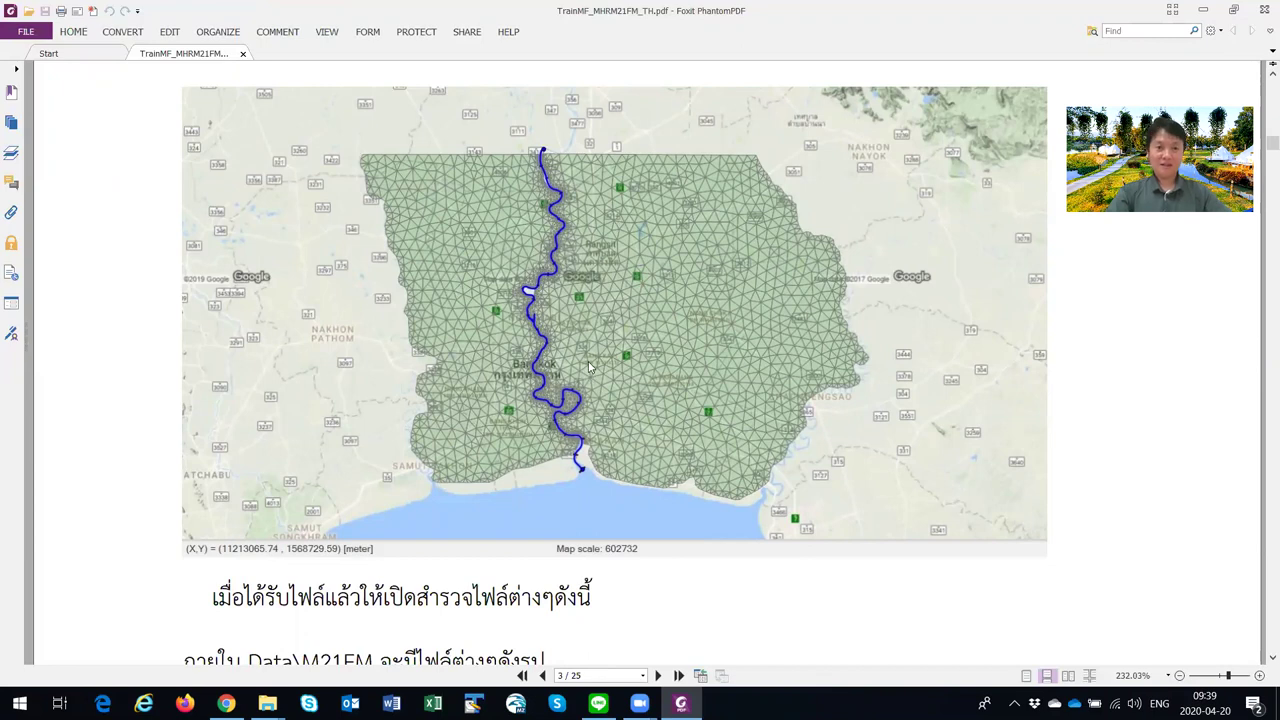
scroll(590, 368, down, 4)
scroll(590, 368, up, 4)
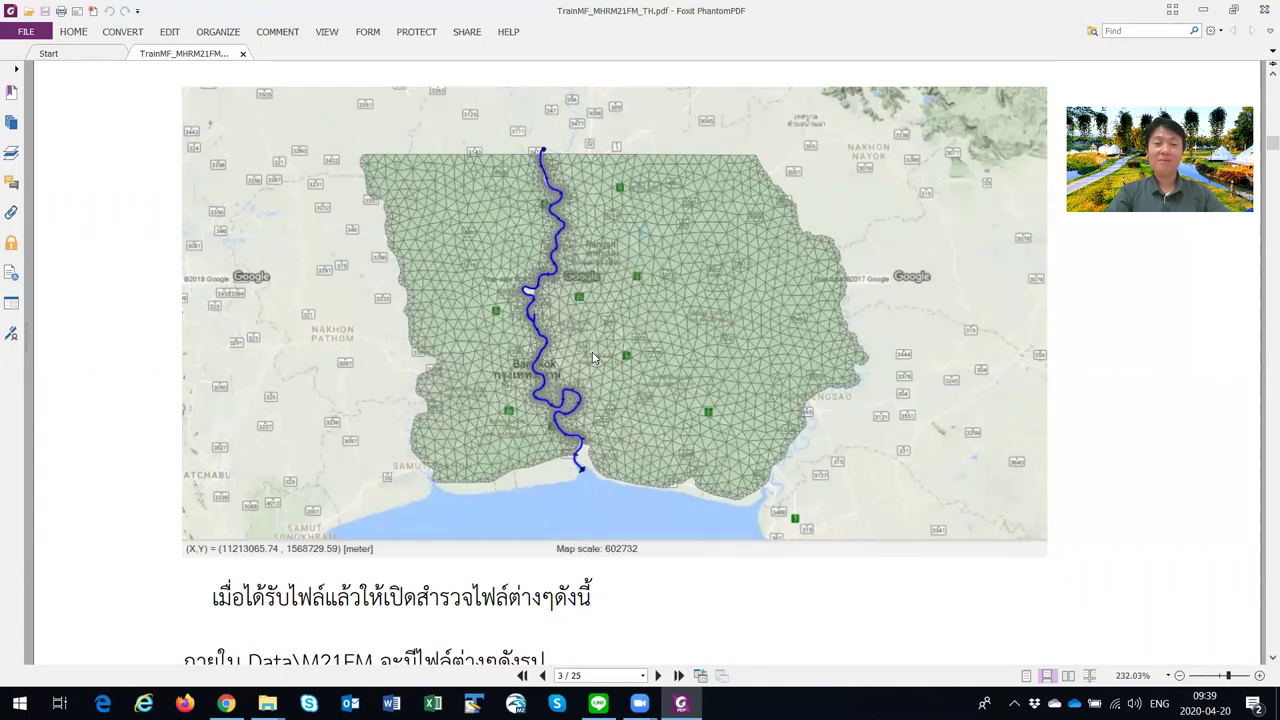
scroll(593, 357, down, 12)
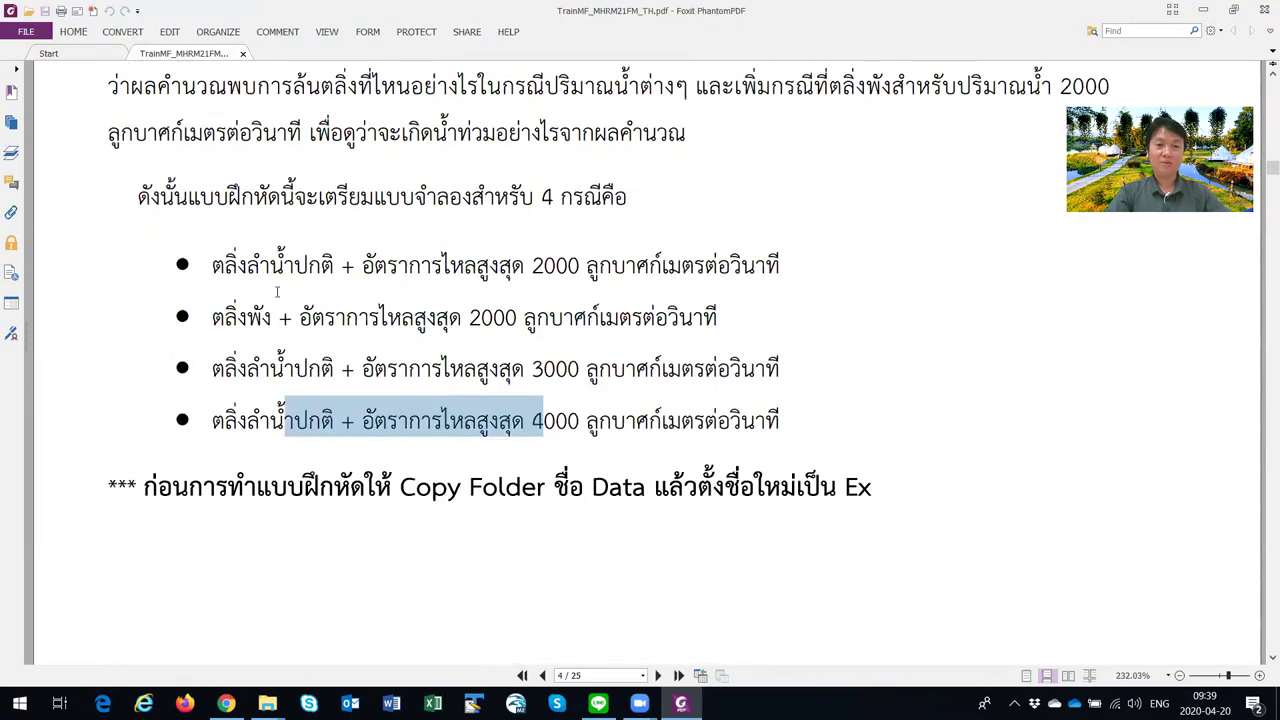
scroll(461, 426, down, 10)
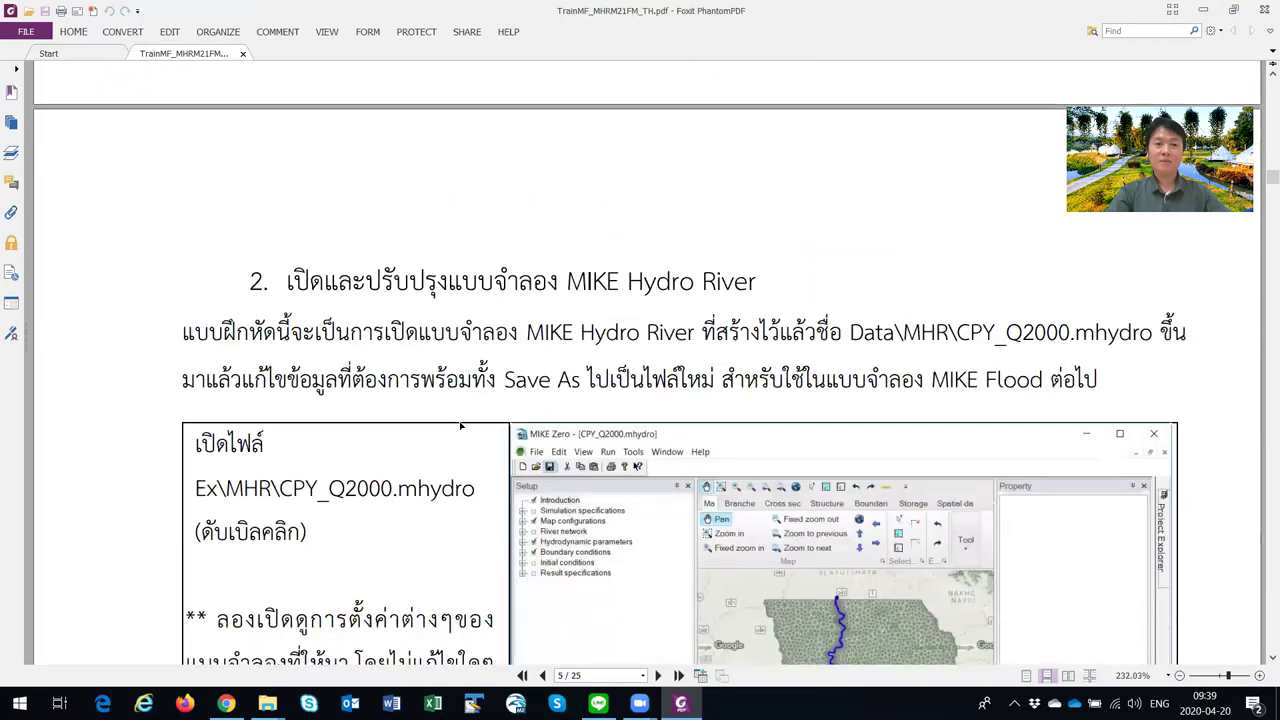
scroll(461, 426, down, 3)
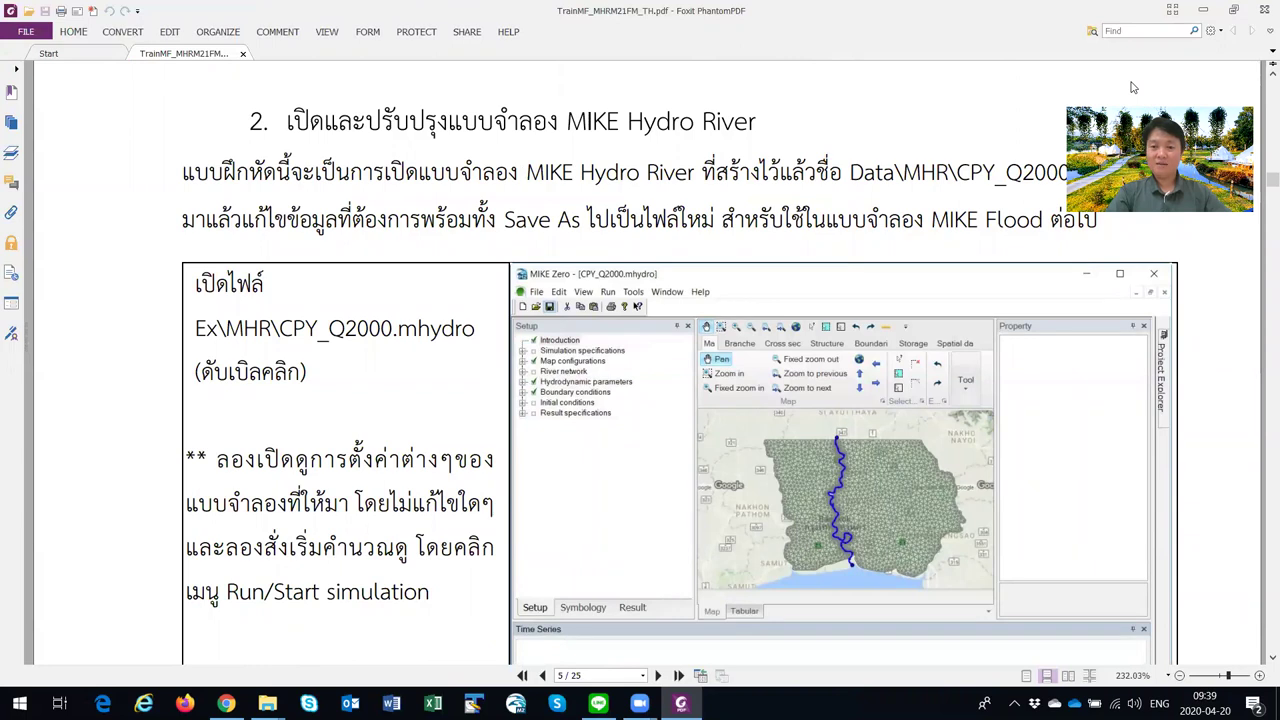
scroll(398, 403, down, 1)
scroll(398, 403, up, 1)
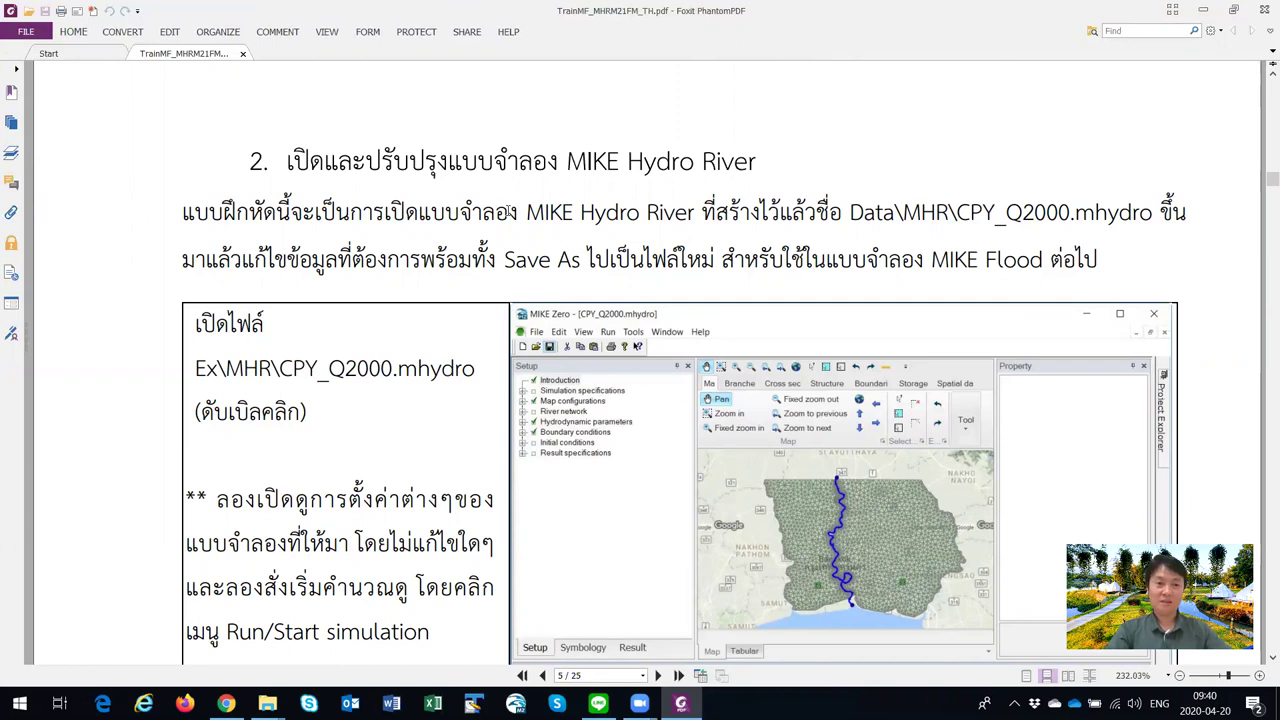
scroll(510, 211, down, 3)
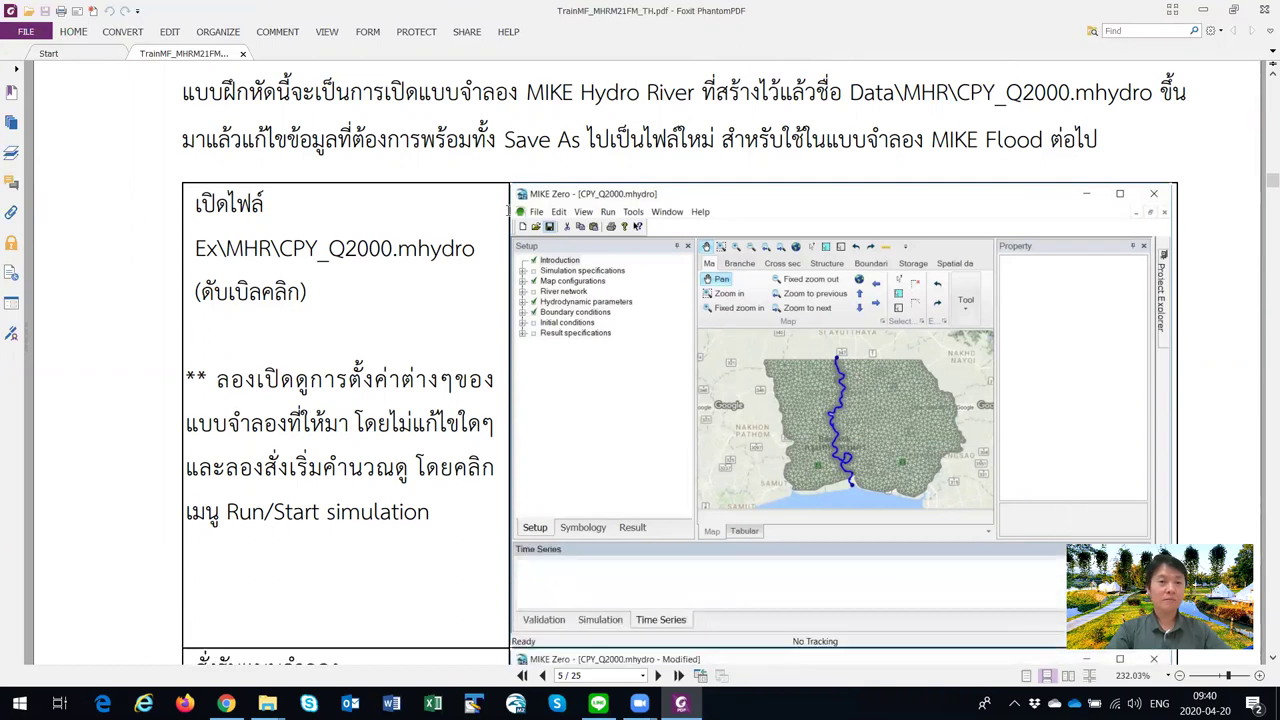
scroll(422, 285, down, 2)
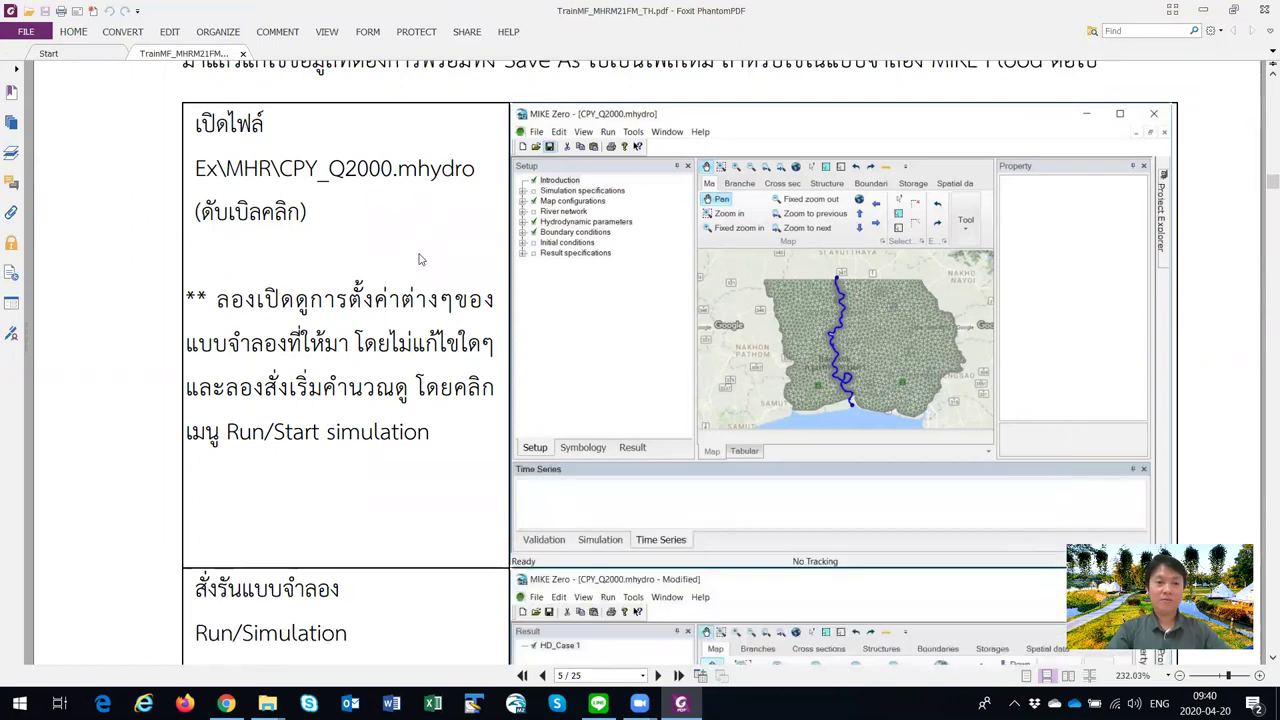
Step: Switch to the File Explorer window showing D:\Temp\Train and clear any file selection there
click(267, 703)
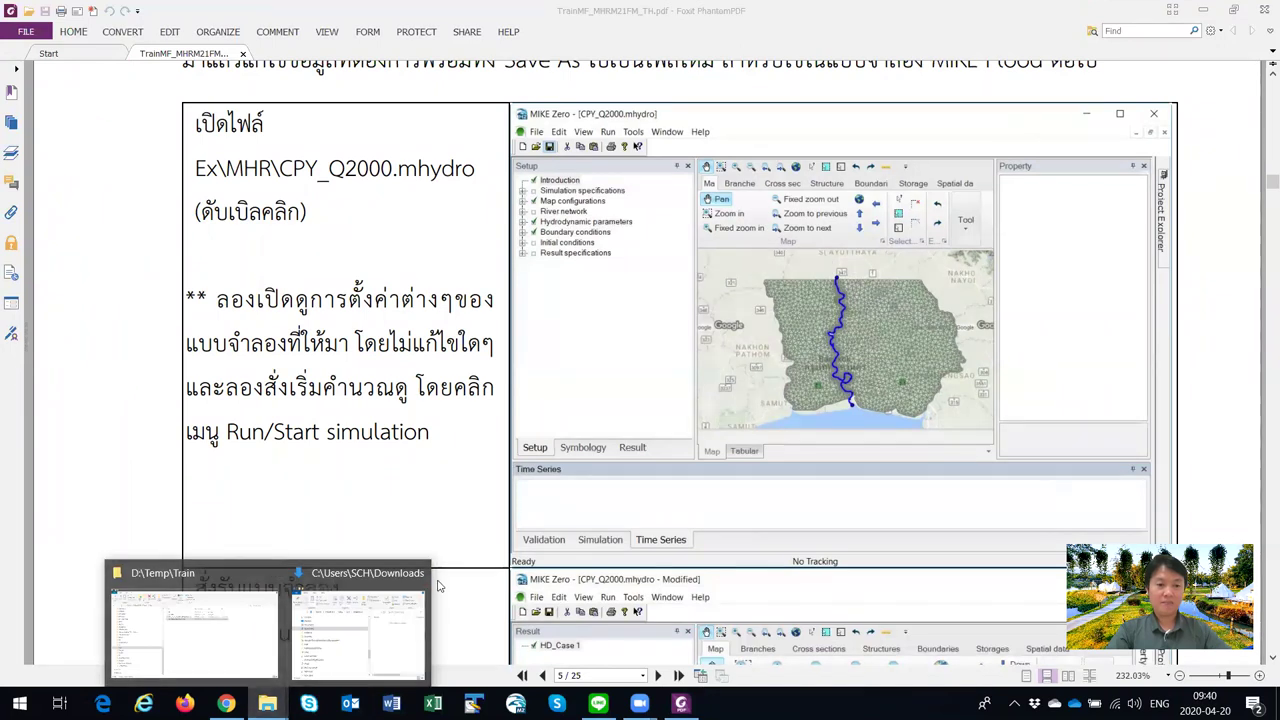
click(297, 638)
click(420, 290)
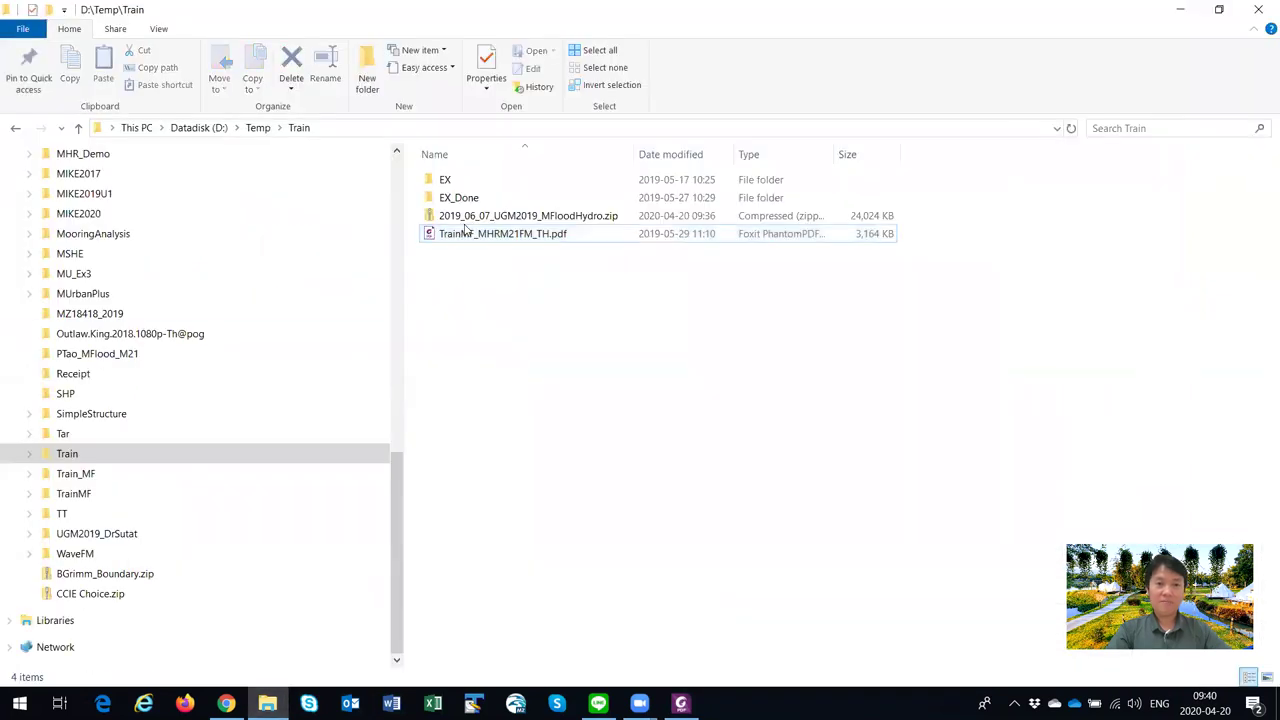
Step: Open CPY_Q2000.mhydro from the EX\MHR folder and maximize the model's window
double_click(445, 180)
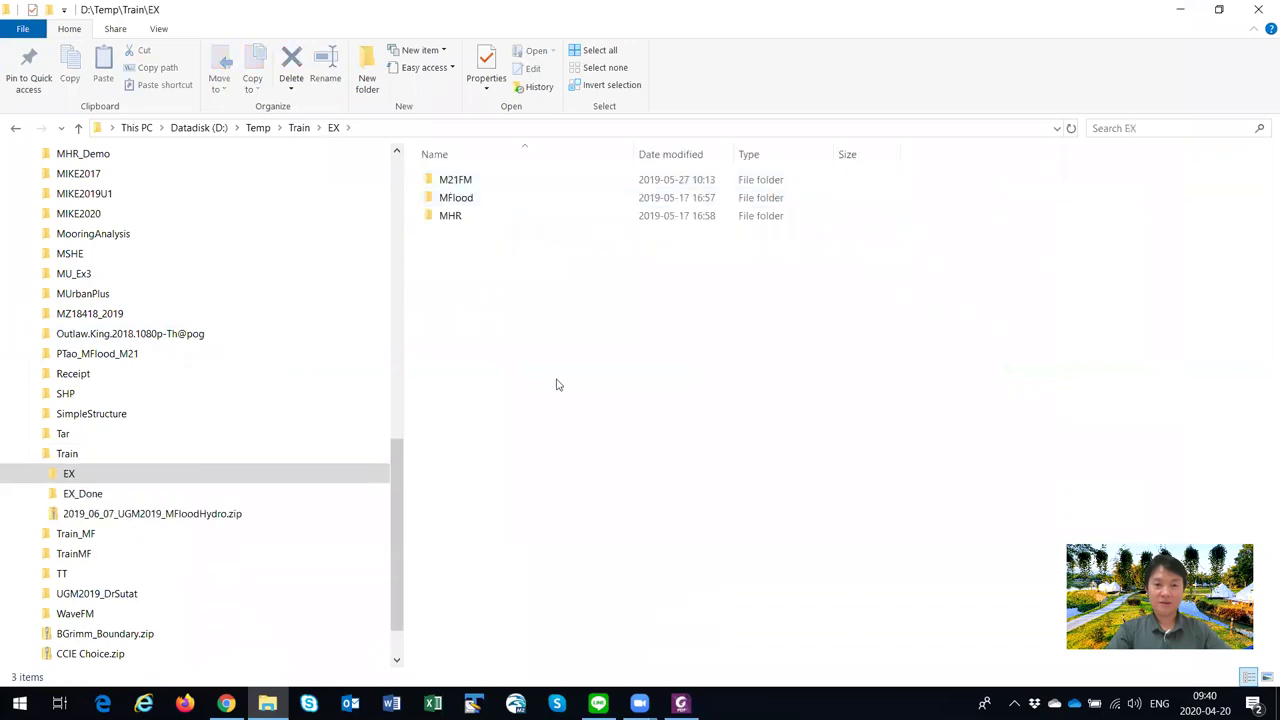
double_click(450, 215)
click(475, 234)
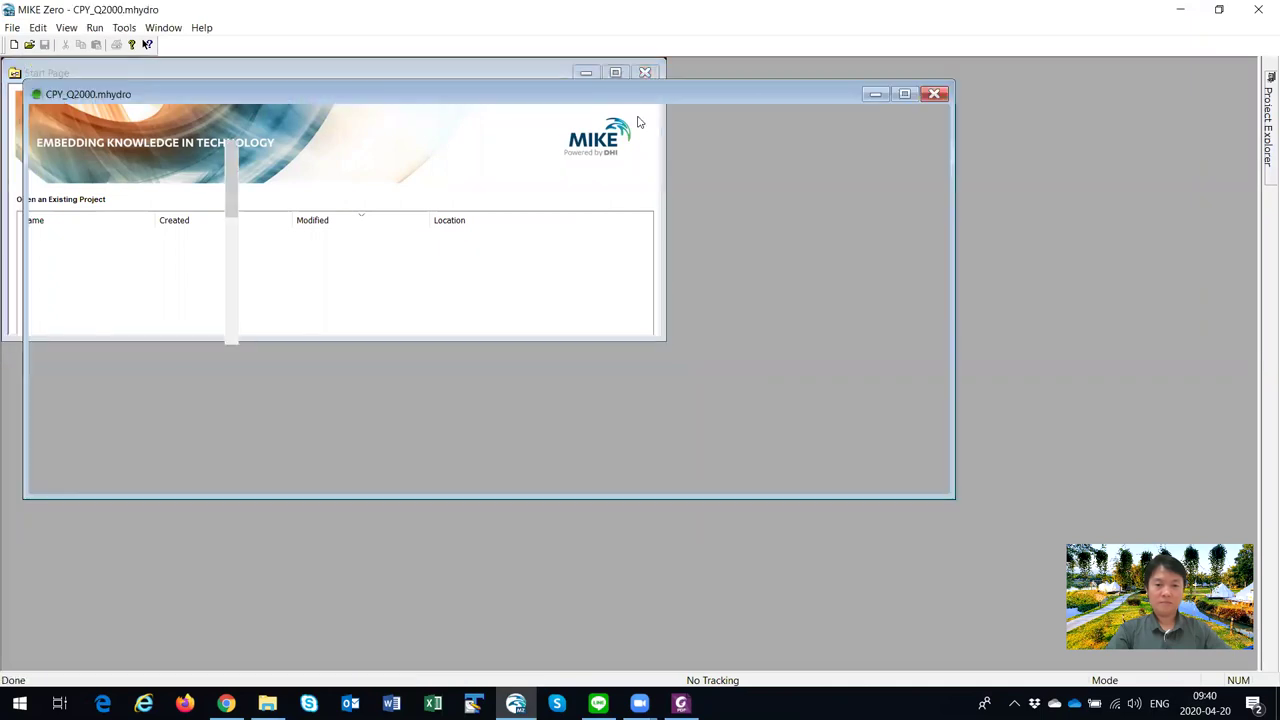
click(904, 95)
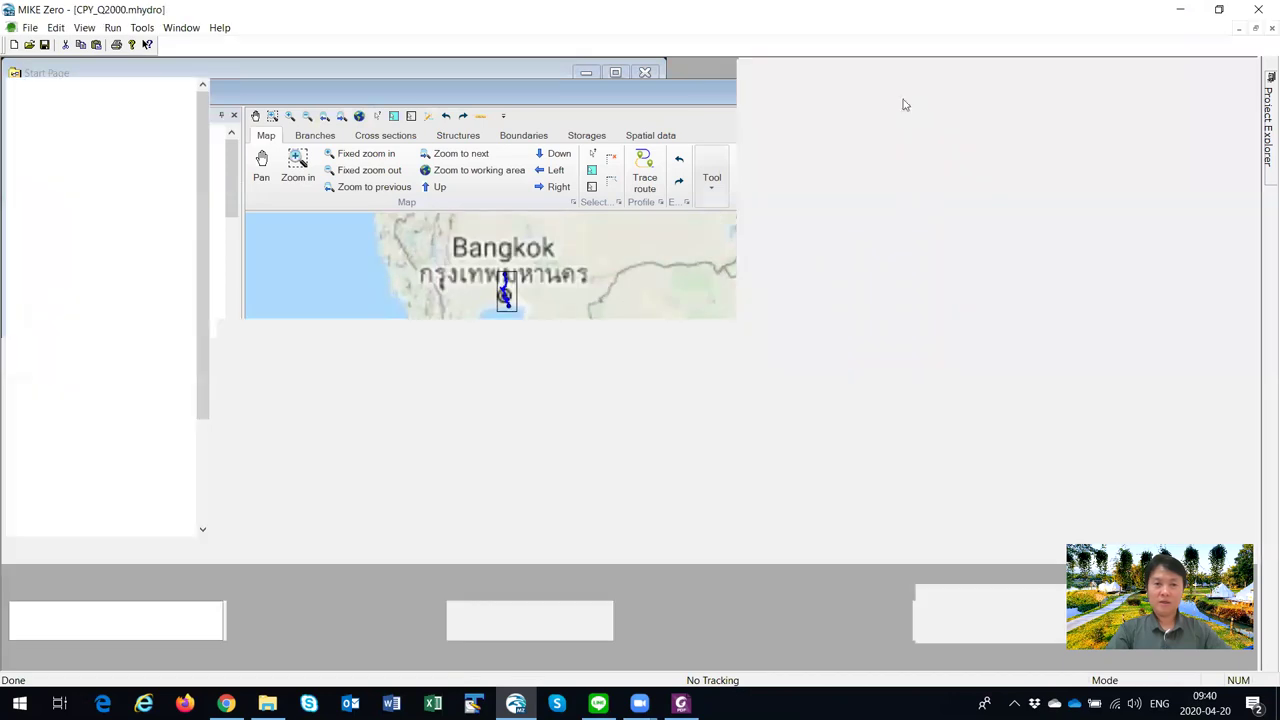
Step: Examine the river branch on the map from its upstream end near Ayutthaya through Bangkok to the river mouth
click(269, 118)
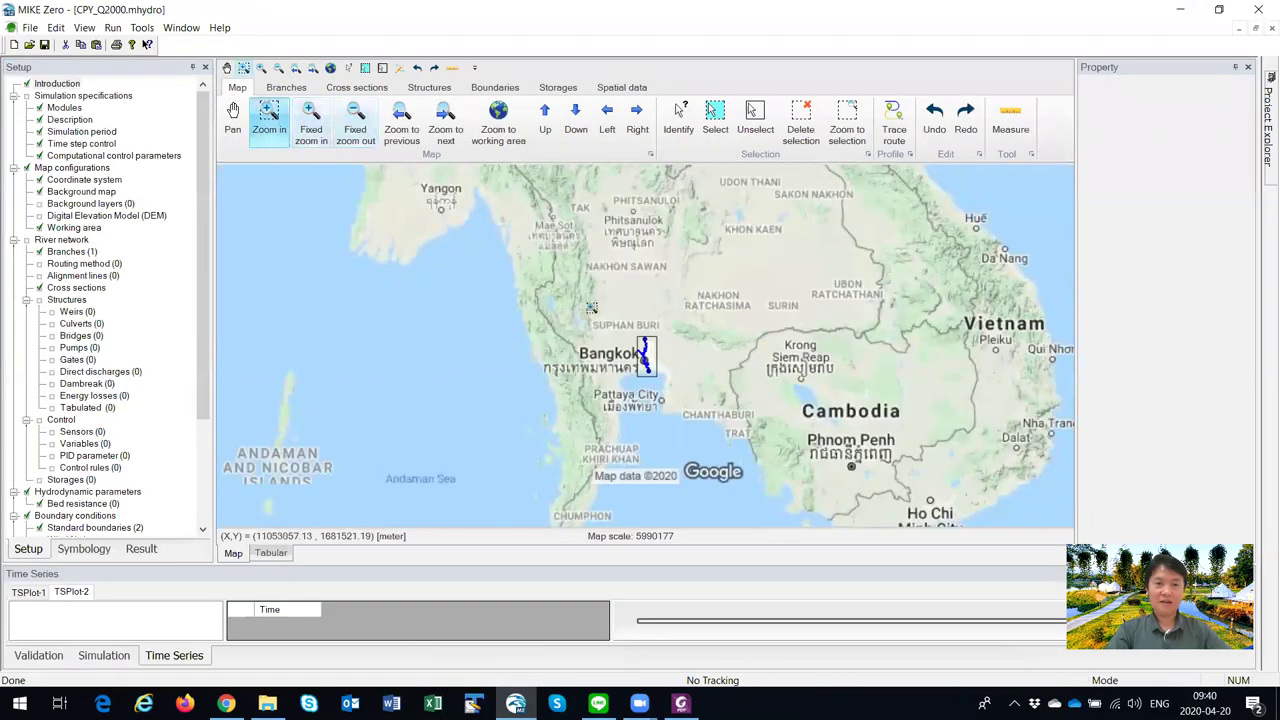
drag(605, 319, 708, 408)
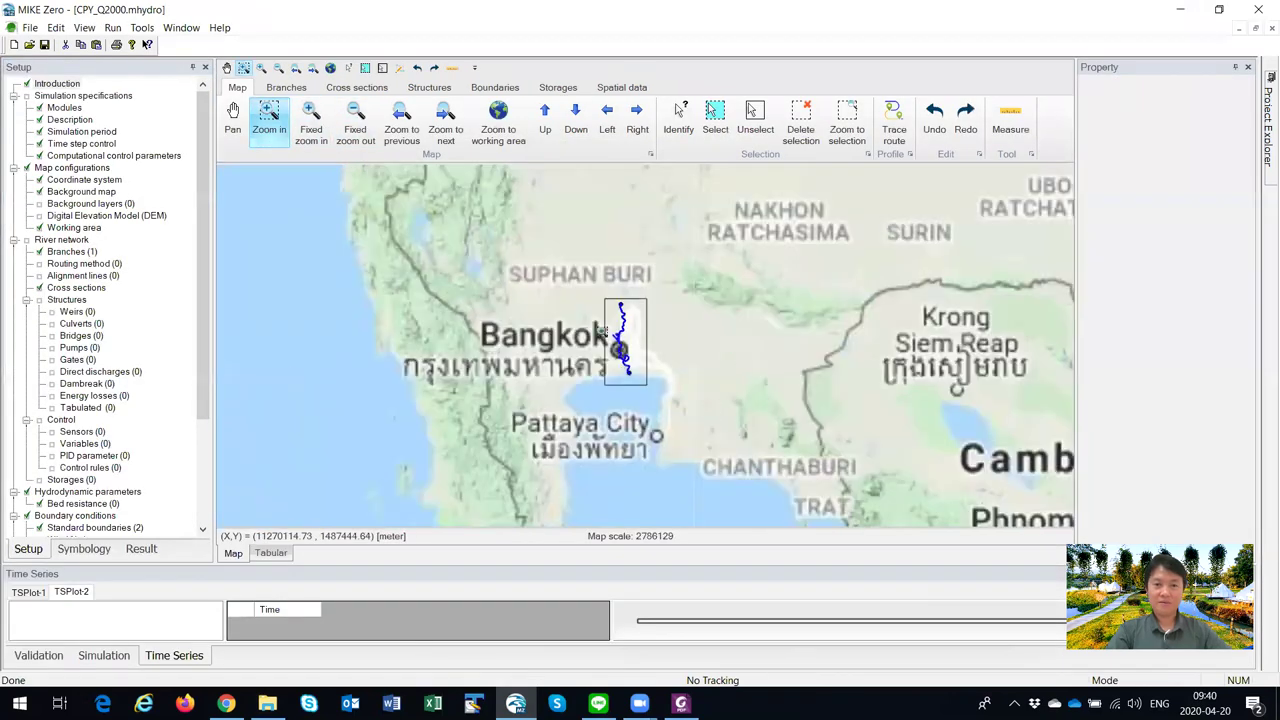
drag(566, 293, 673, 397)
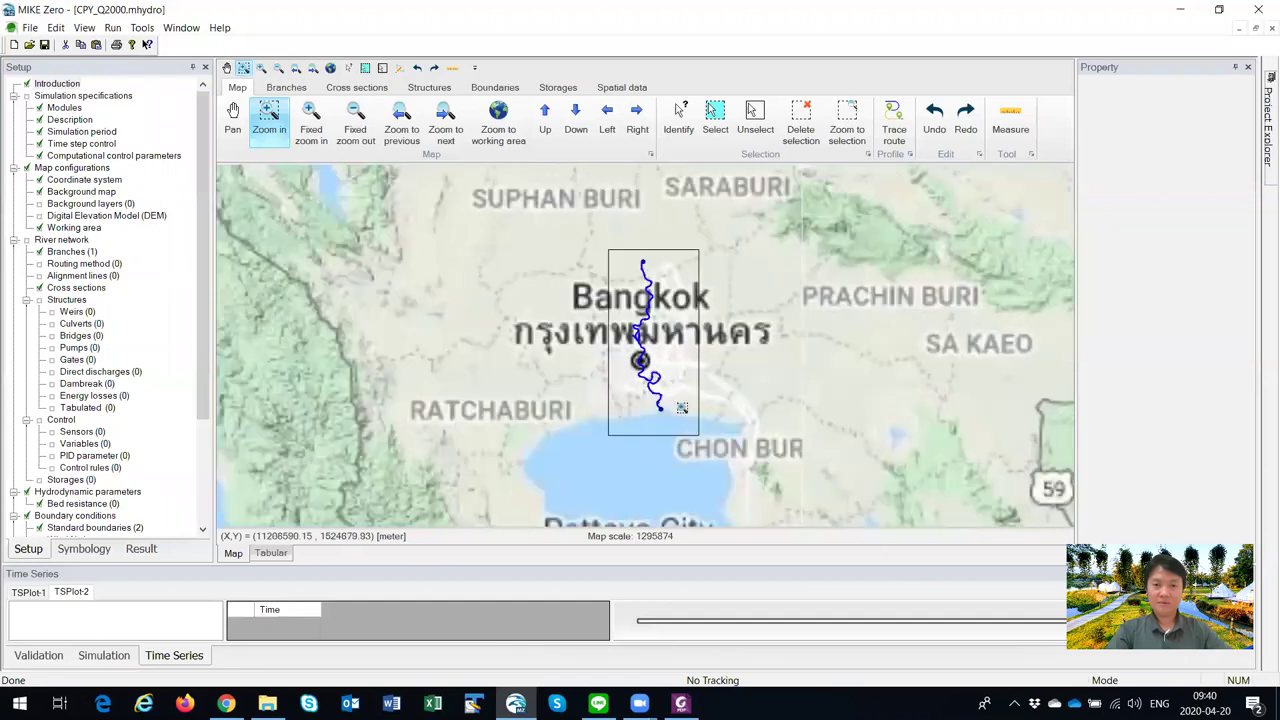
click(633, 267)
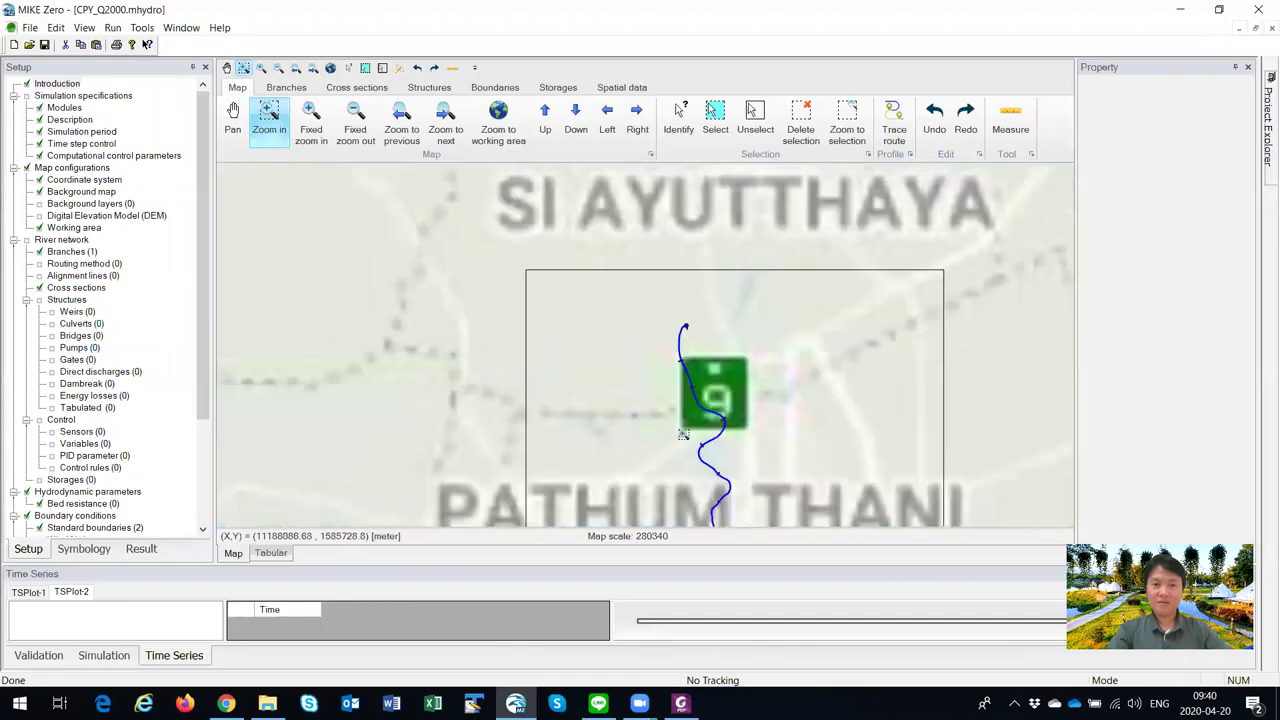
drag(655, 458, 601, 346)
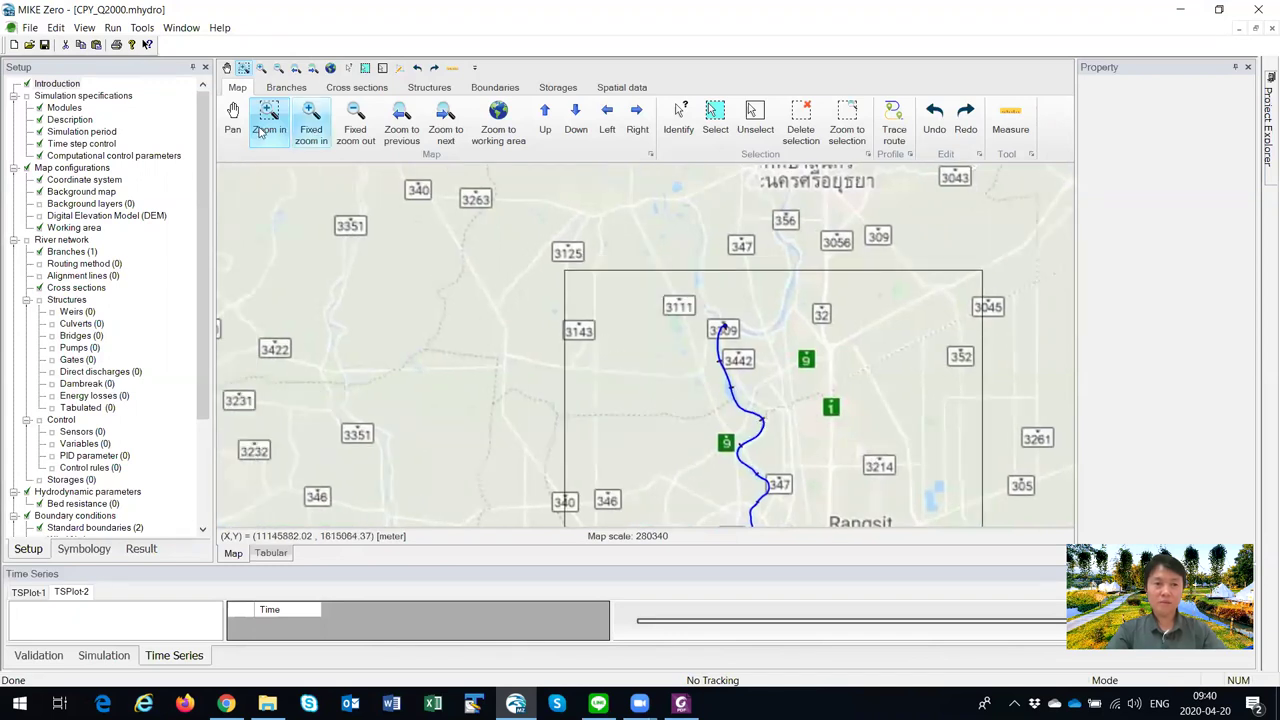
click(232, 117)
drag(680, 435, 509, 263)
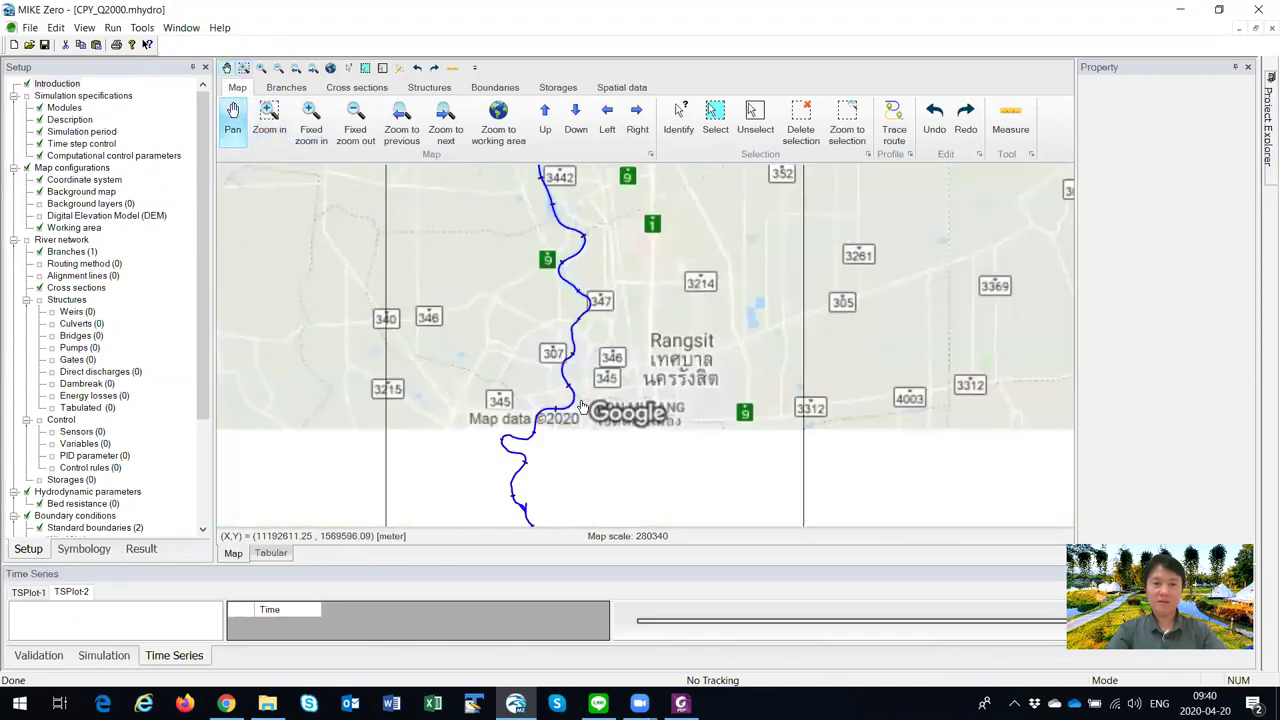
drag(585, 503, 605, 378)
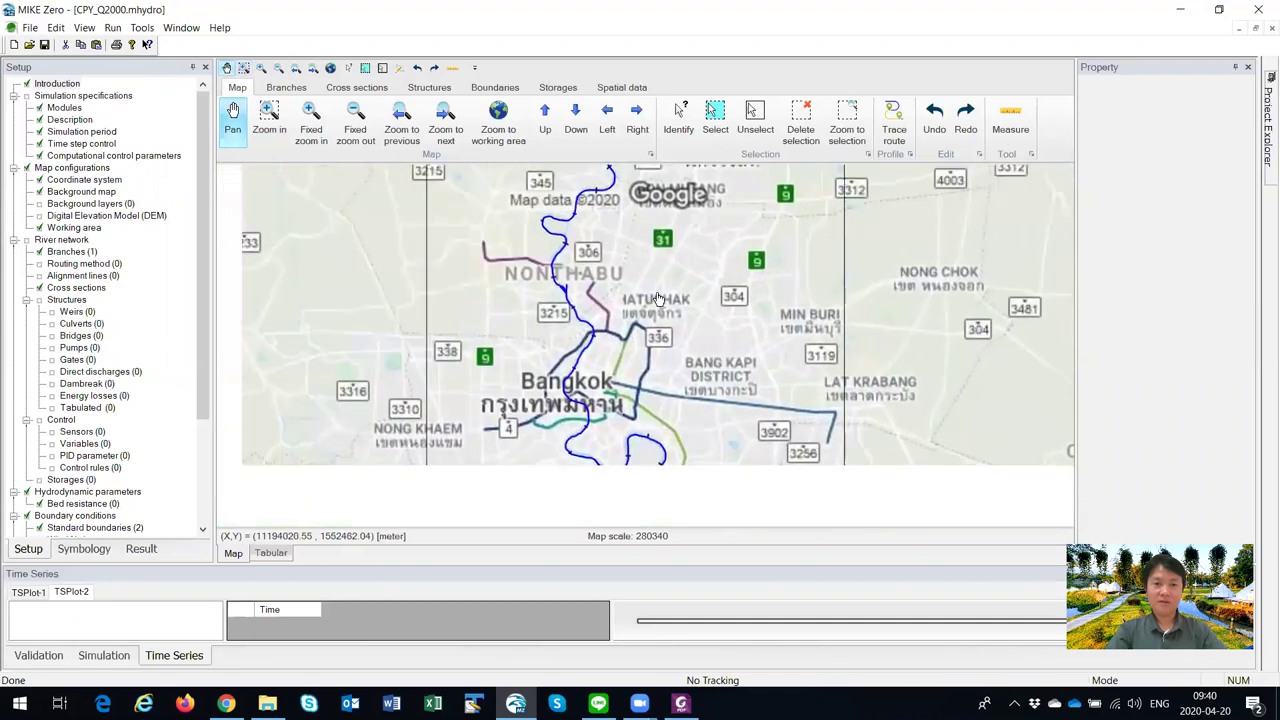
drag(680, 450, 658, 308)
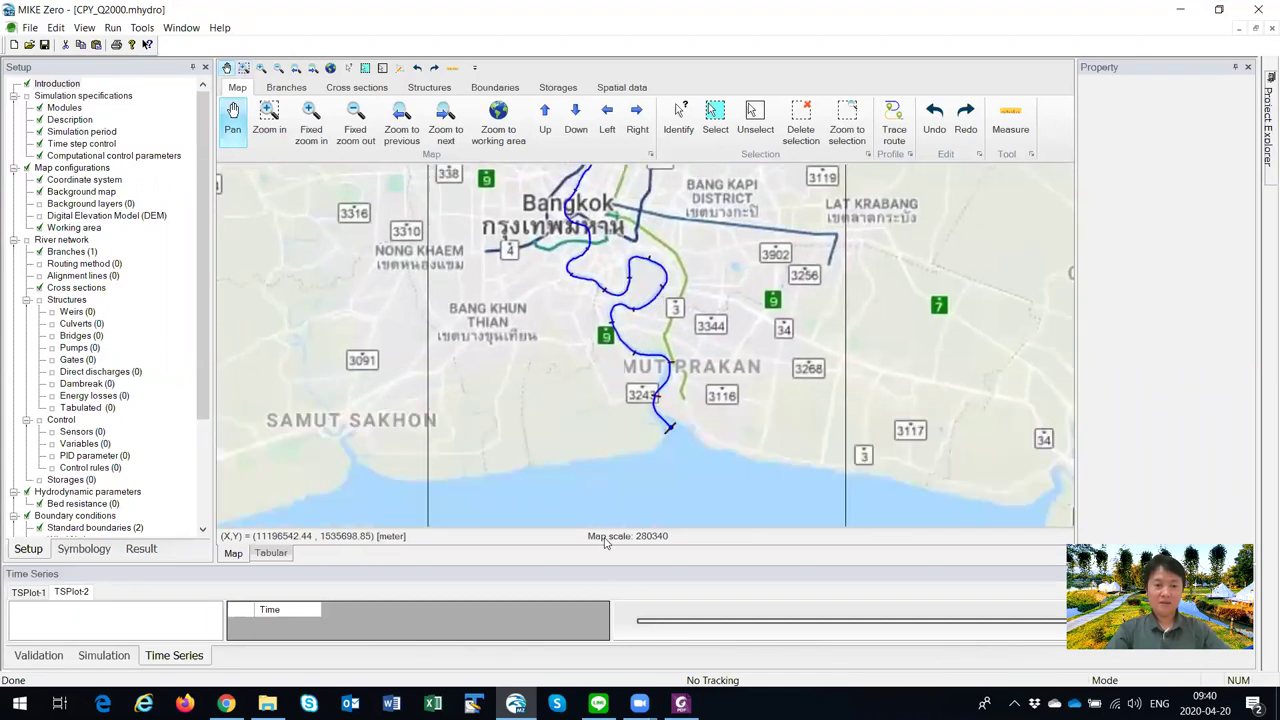
Step: Switch to the manual PDF and read the instructions on running the simulation, checking the water level and saving
key(alt+Tab)
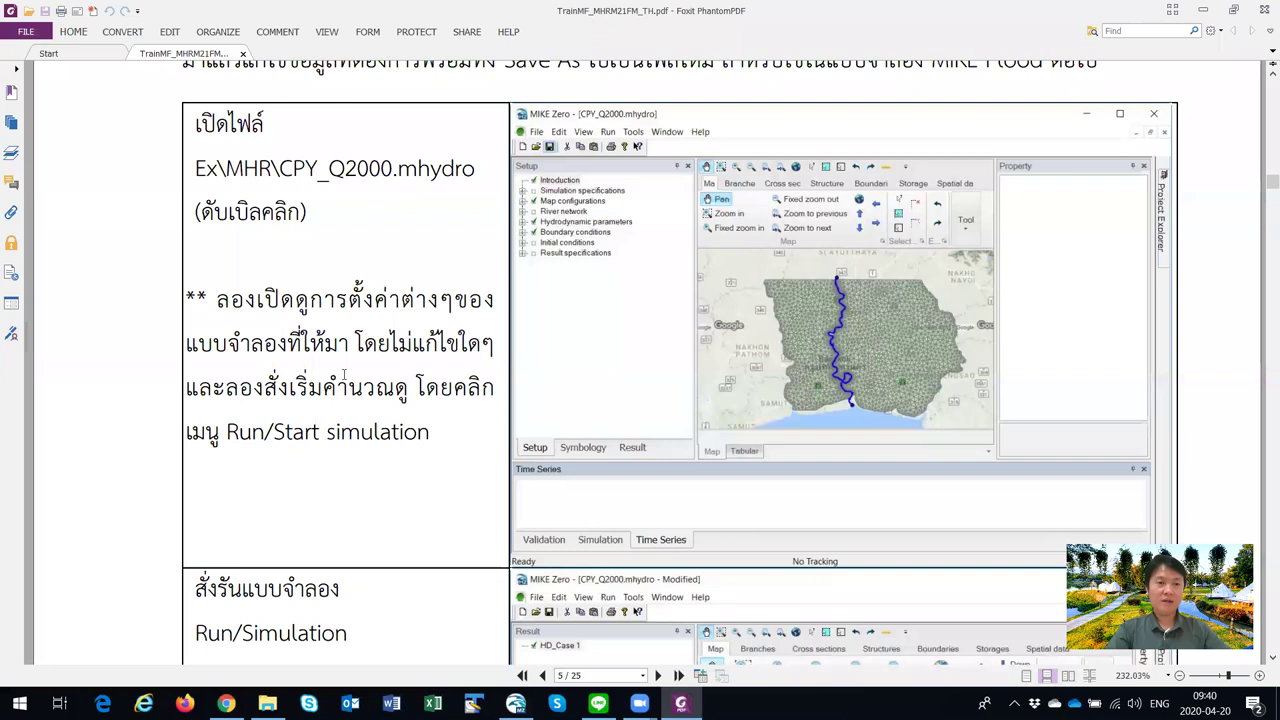
scroll(340, 373, down, 3)
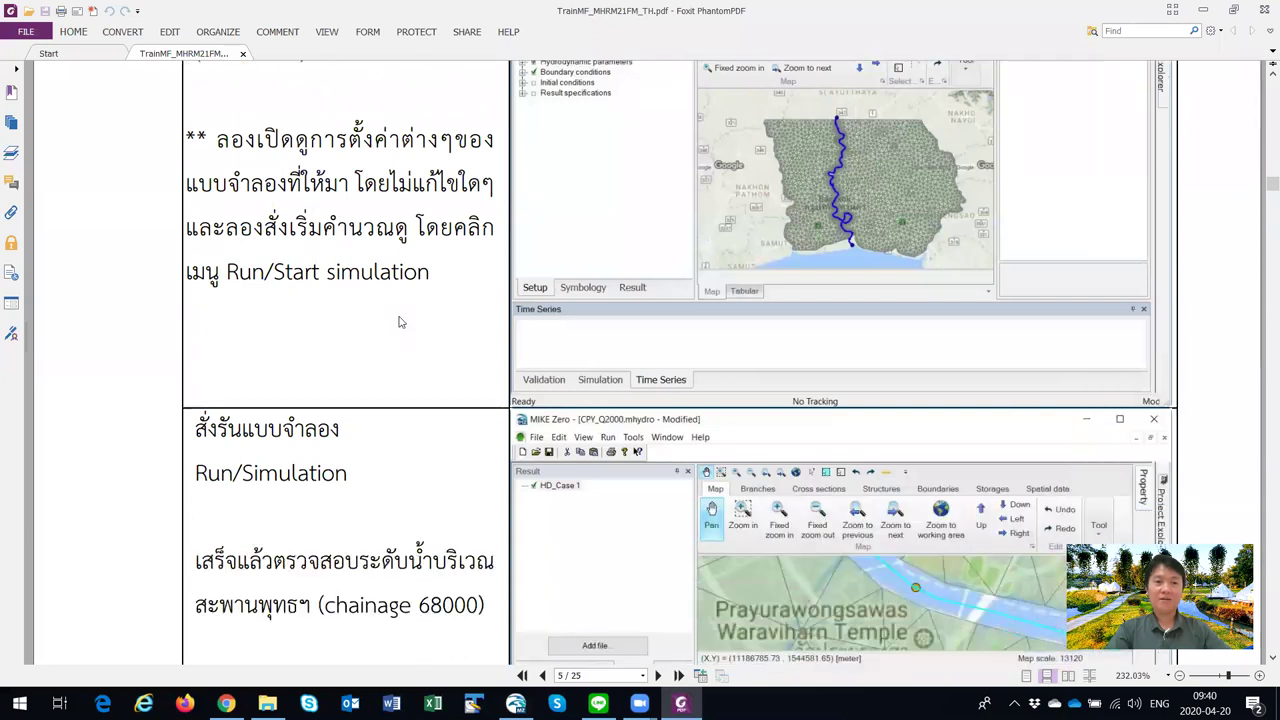
scroll(379, 304, down, 2)
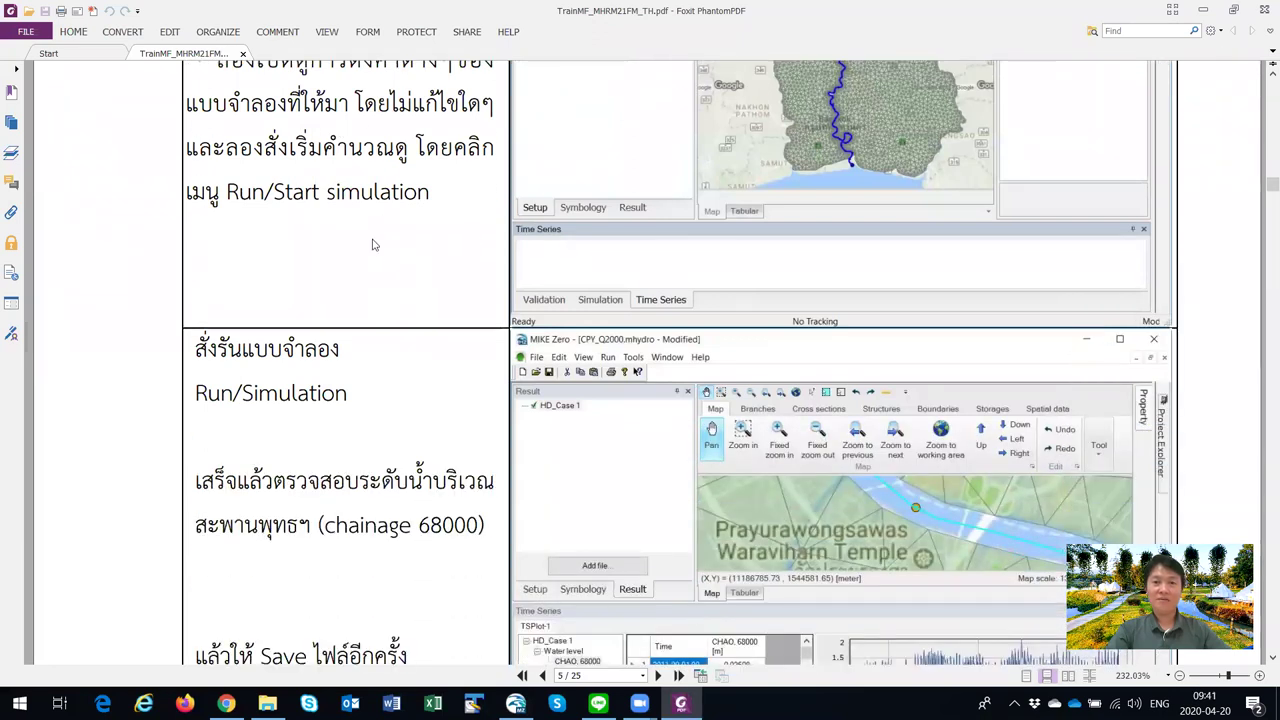
scroll(376, 268, down, 5)
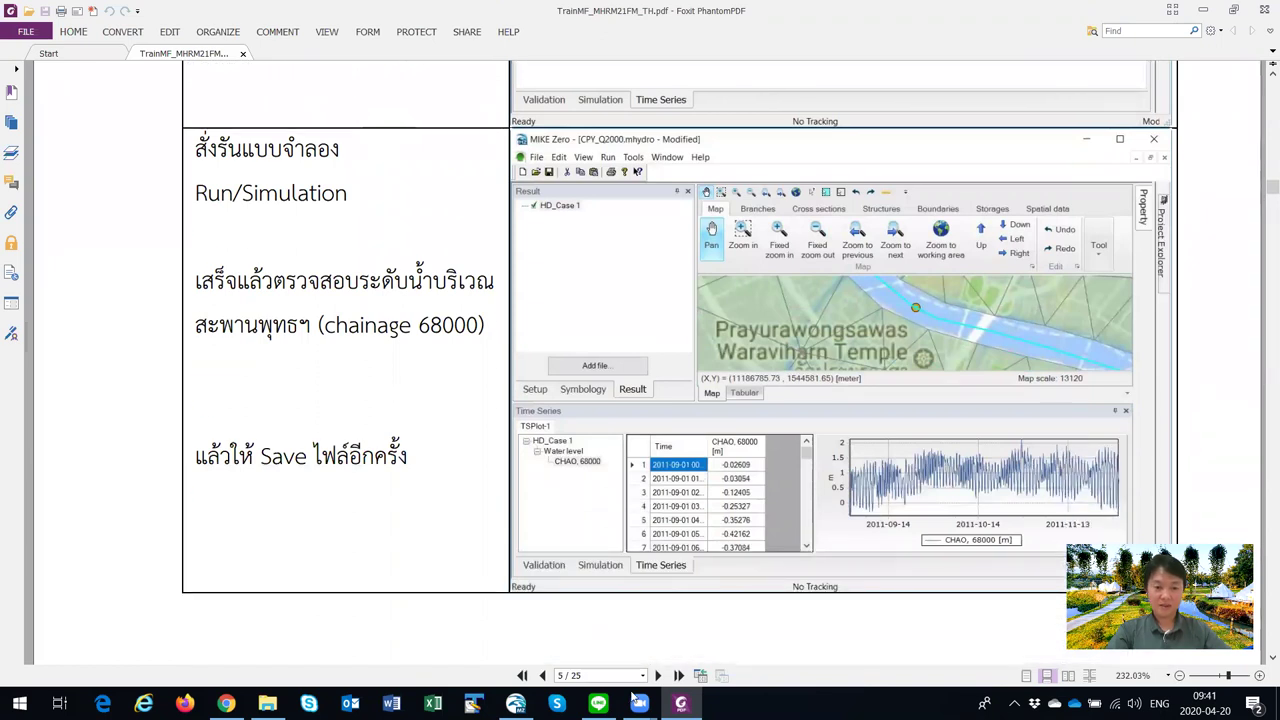
Step: Switch back to MIKE Zero, start the CPY_Q2000 simulation and enlarge the area showing its log
click(515, 703)
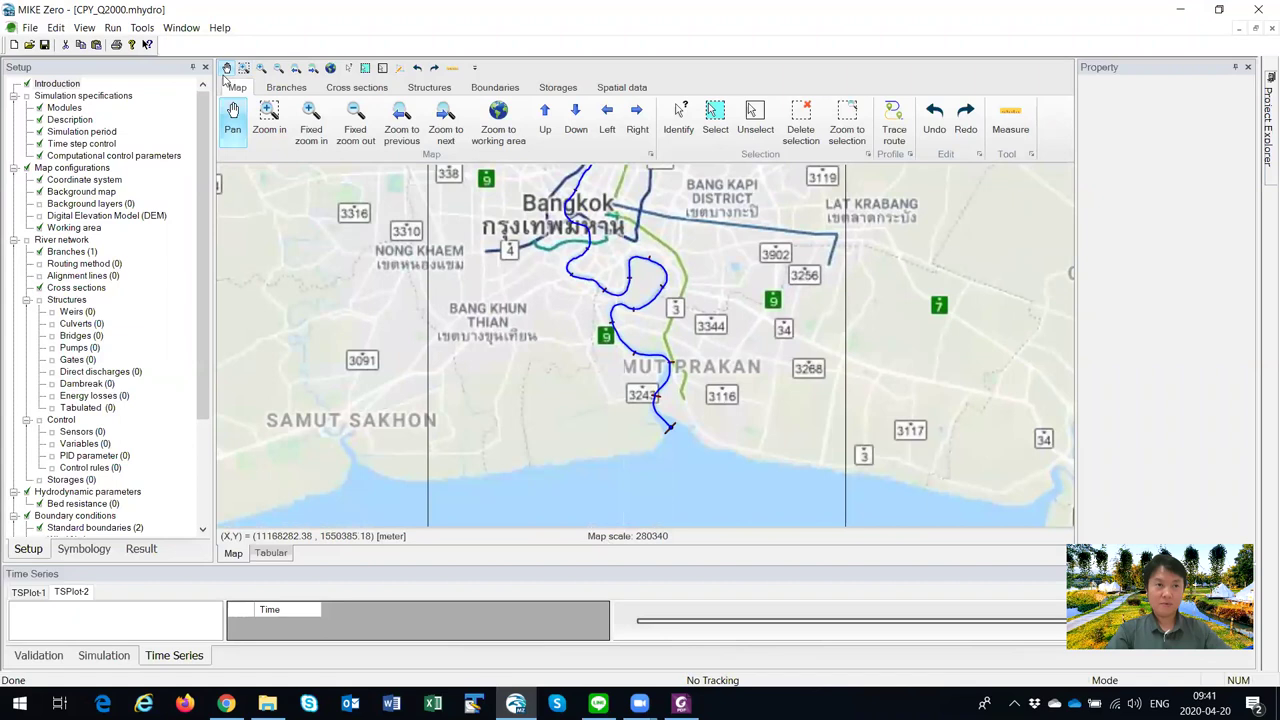
click(112, 27)
click(145, 77)
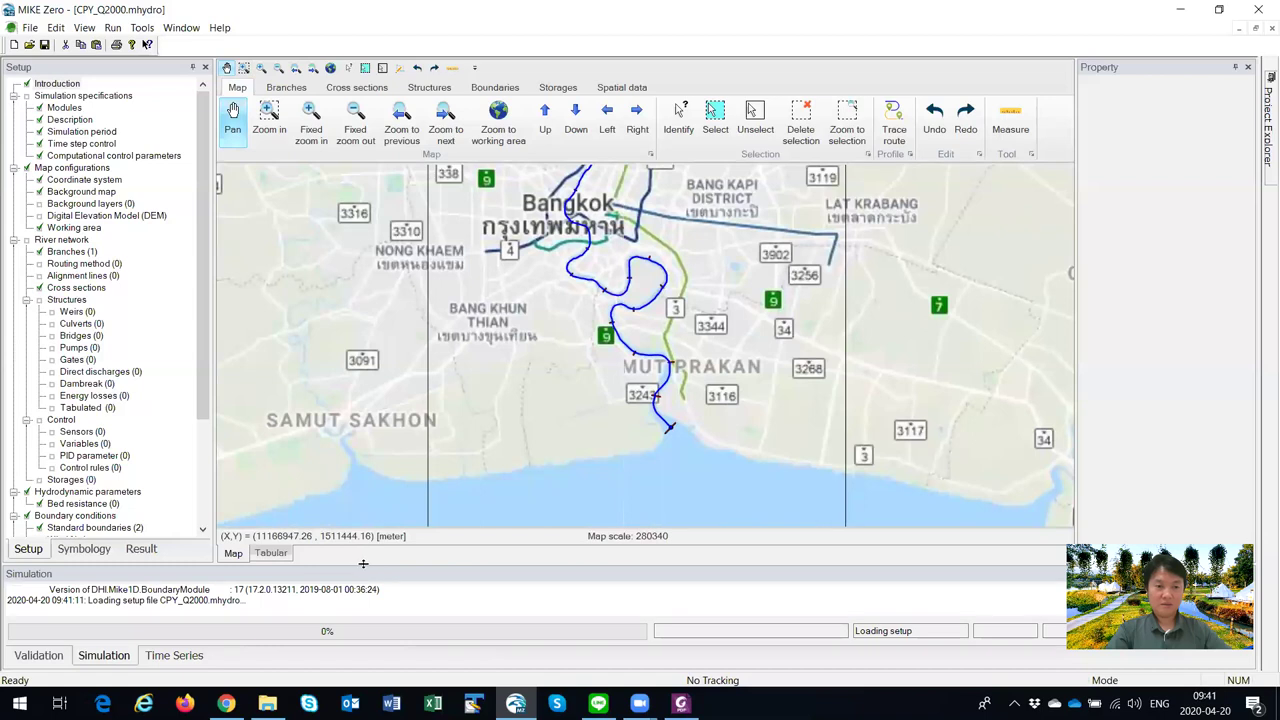
drag(363, 563, 363, 500)
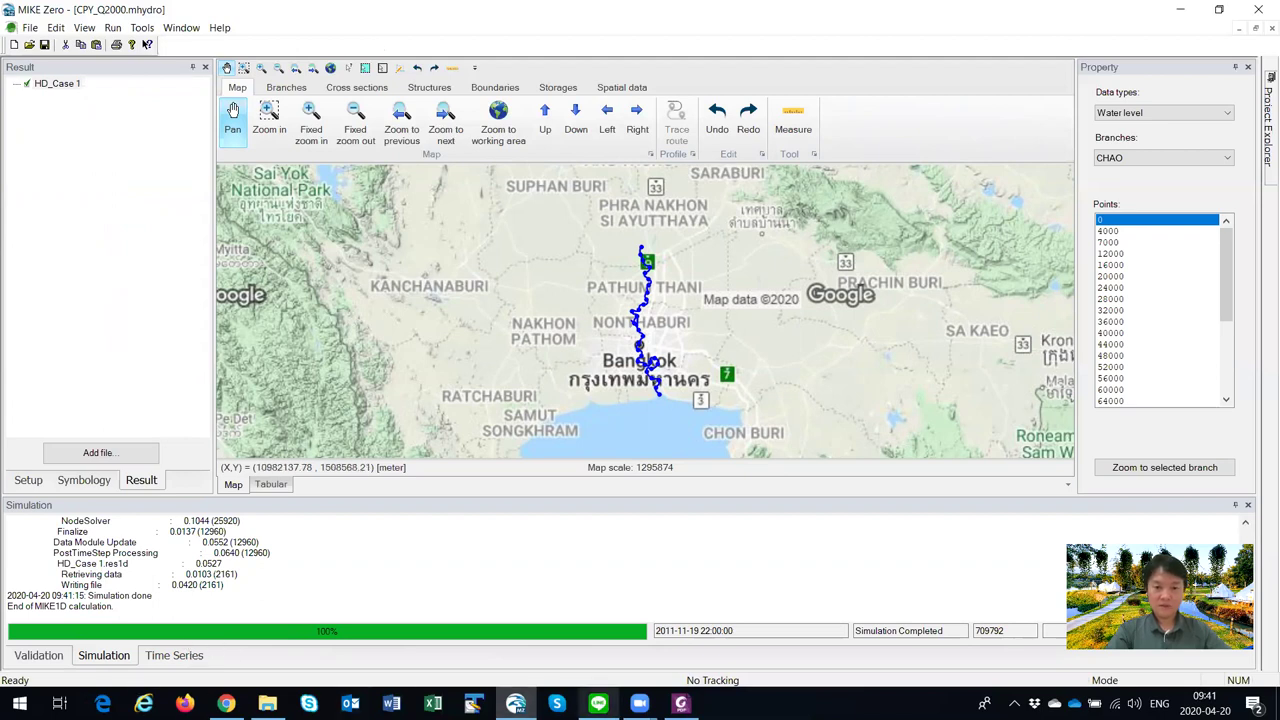
Step: Return to the manual PDF and highlight the instruction about checking the water level at chainage 68000
click(680, 703)
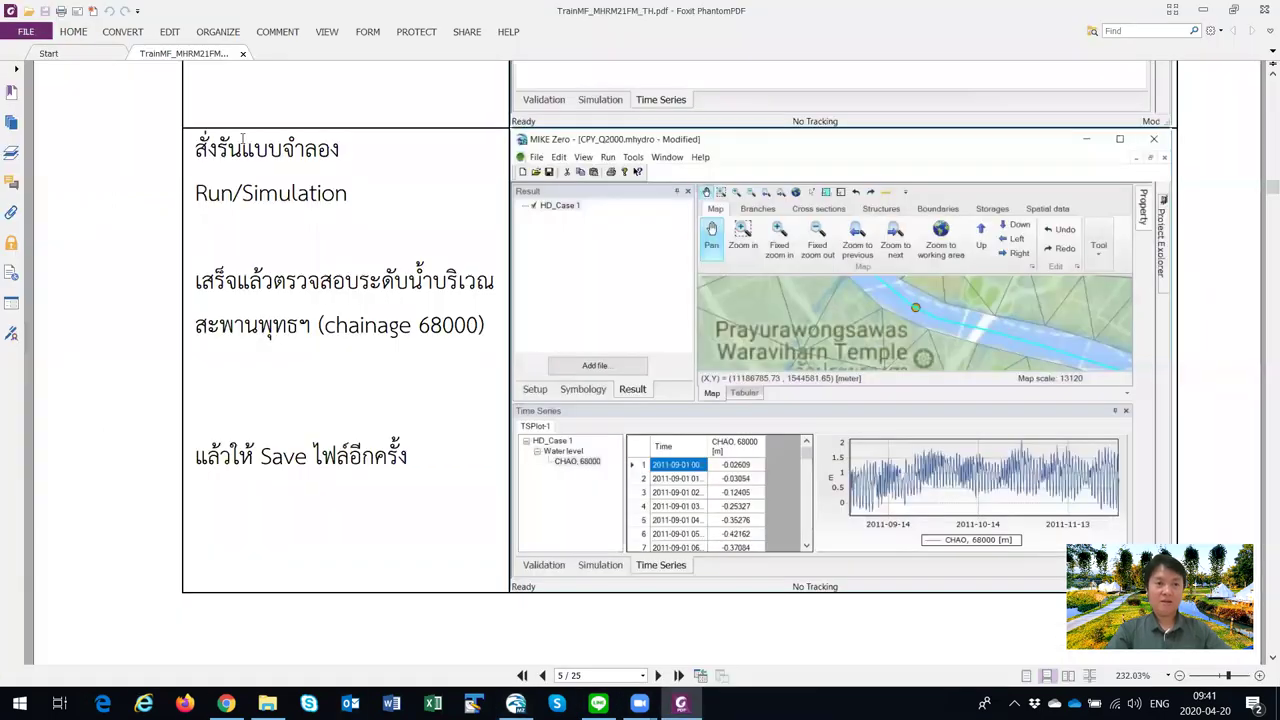
scroll(297, 413, down, 1)
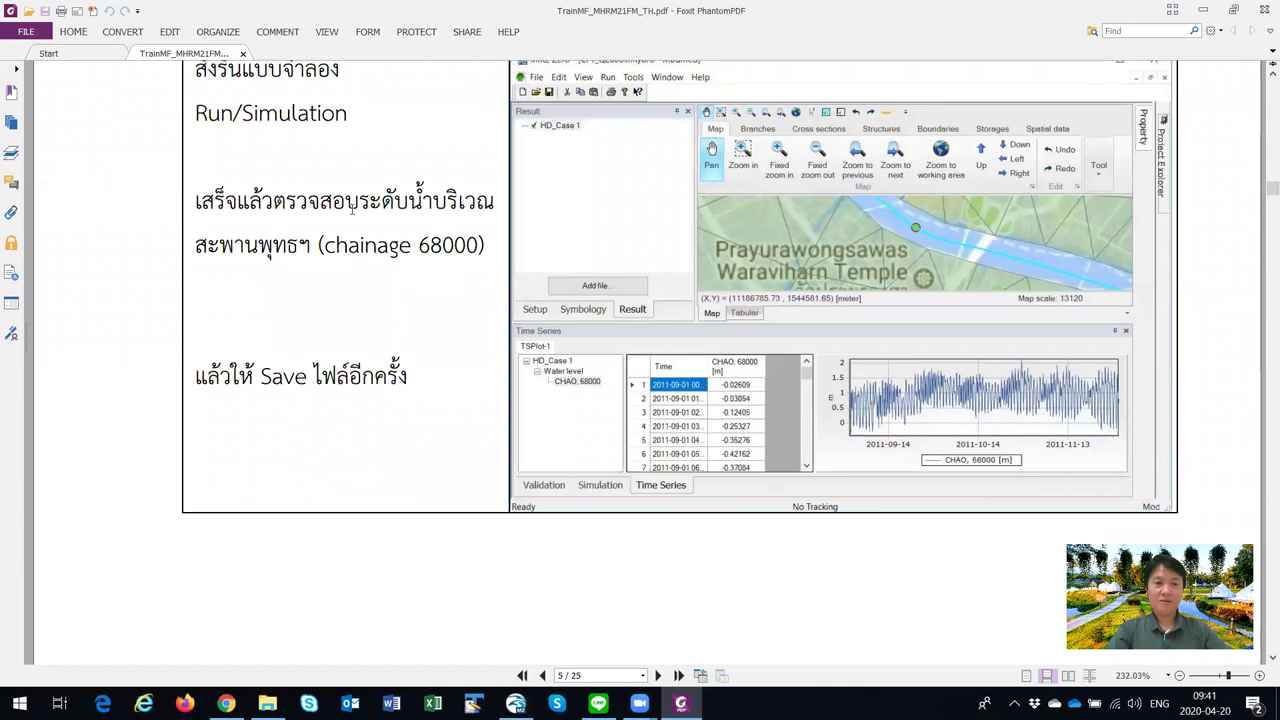
drag(283, 245, 410, 246)
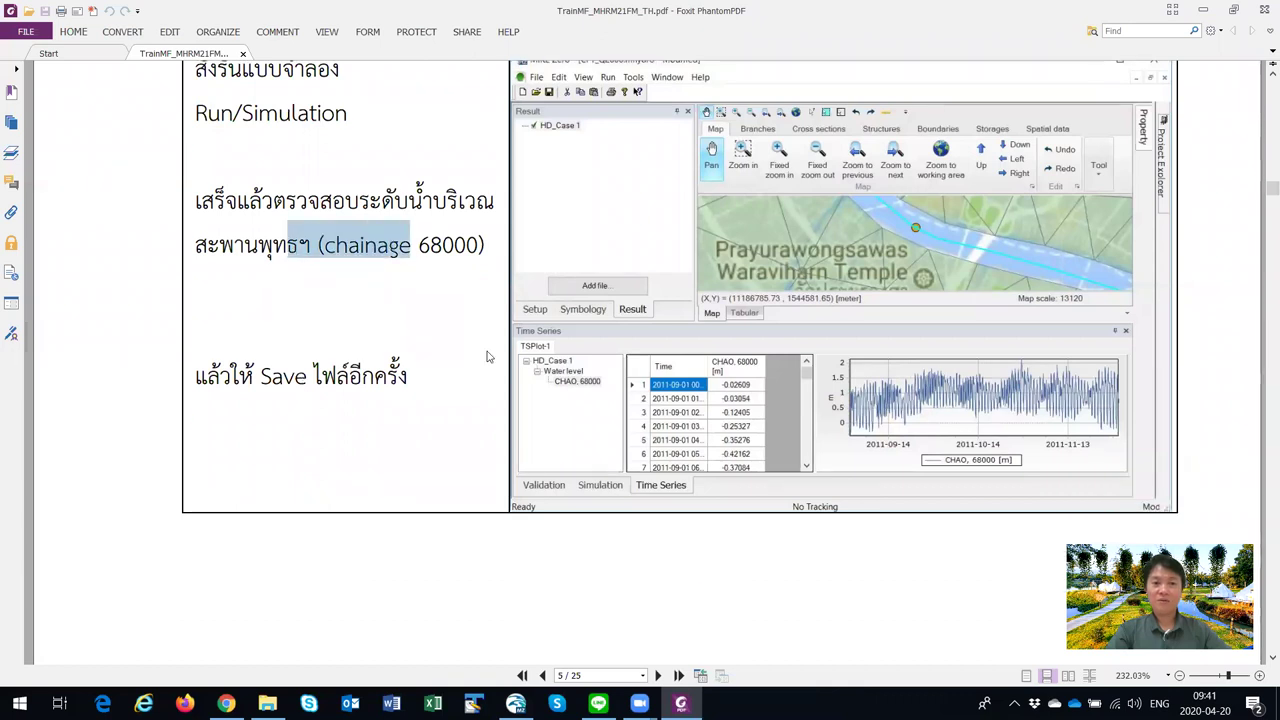
Step: Switch to MIKE Zero and add the HD_Case 1 water level of branch CHAO at chainage 68000 to a new plot
click(515, 703)
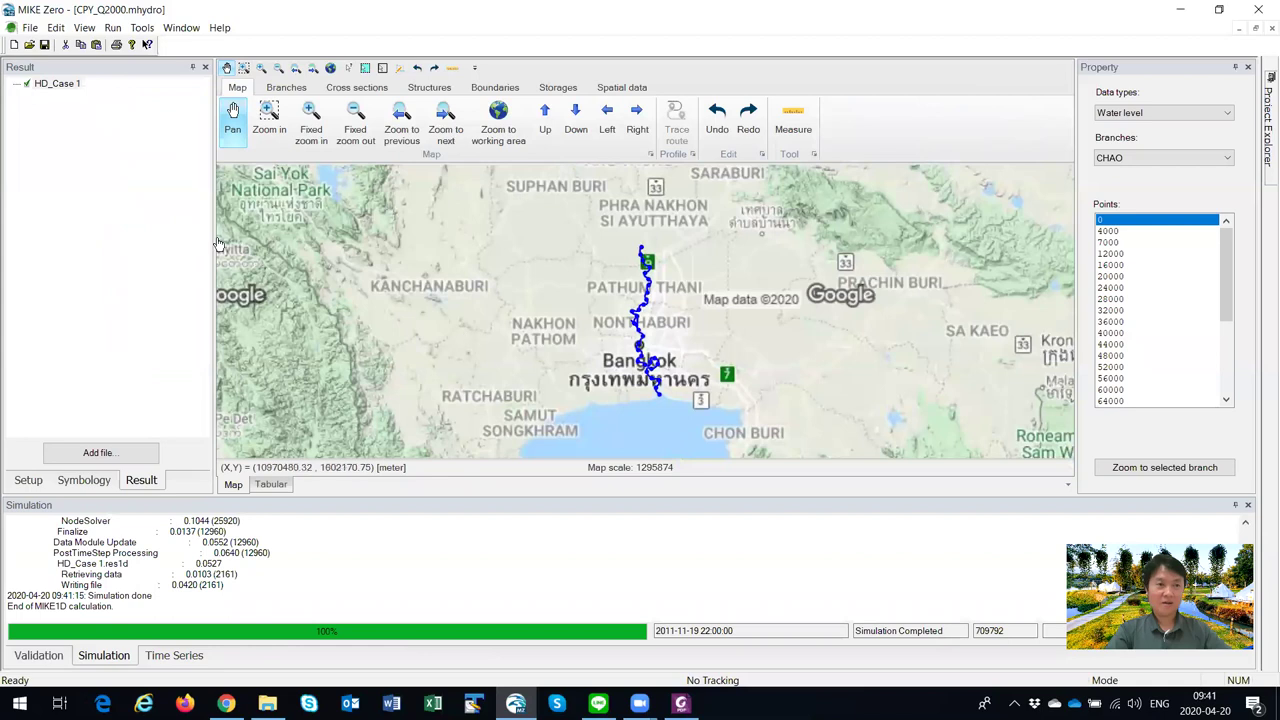
click(57, 84)
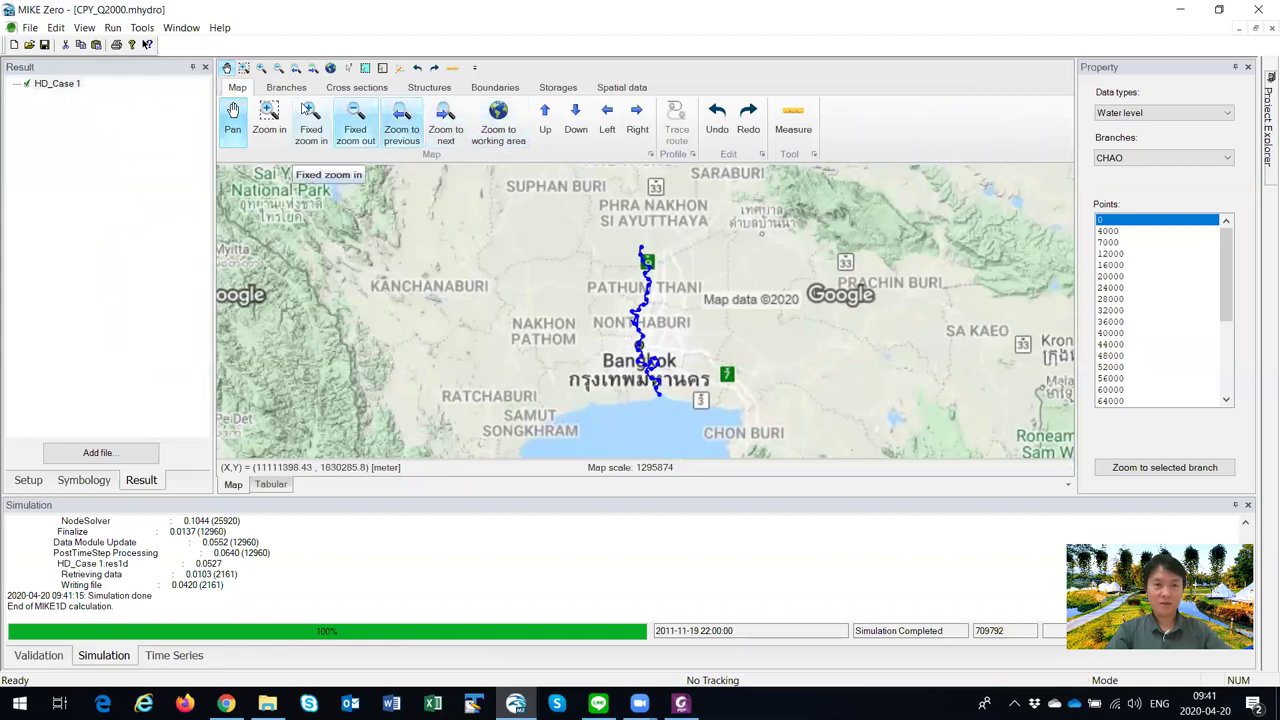
click(268, 120)
drag(612, 332, 666, 378)
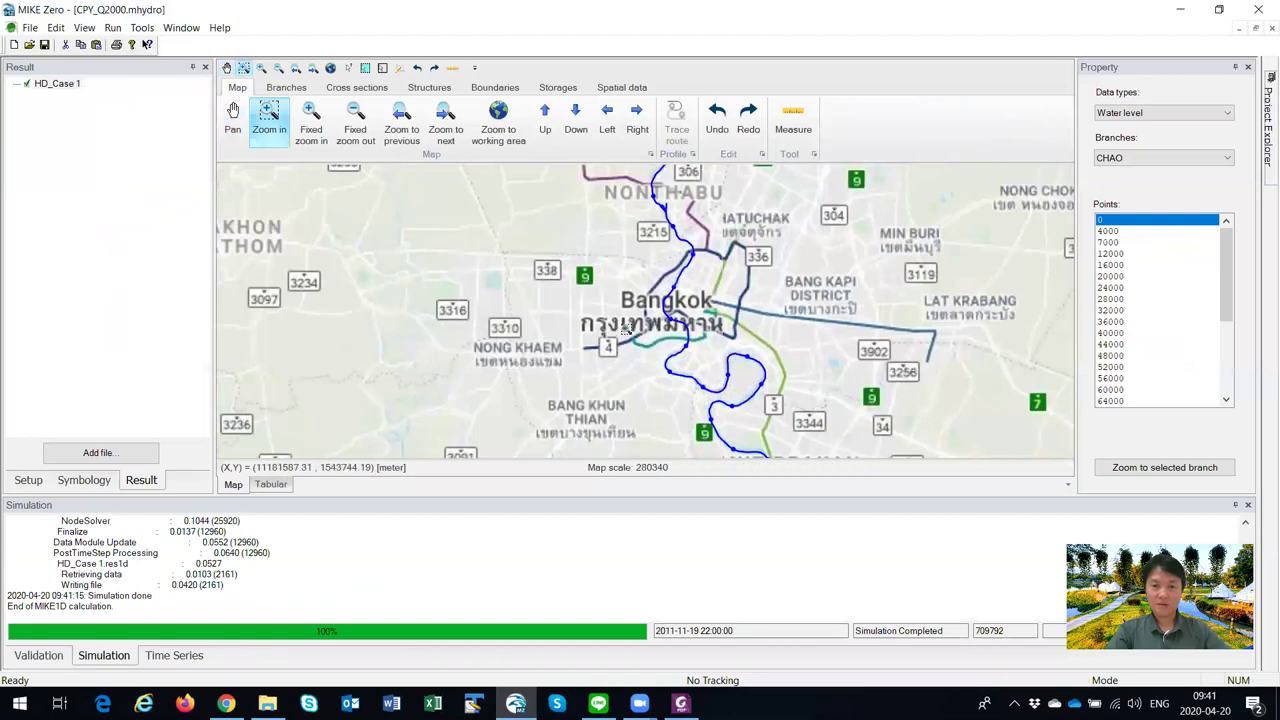
click(232, 118)
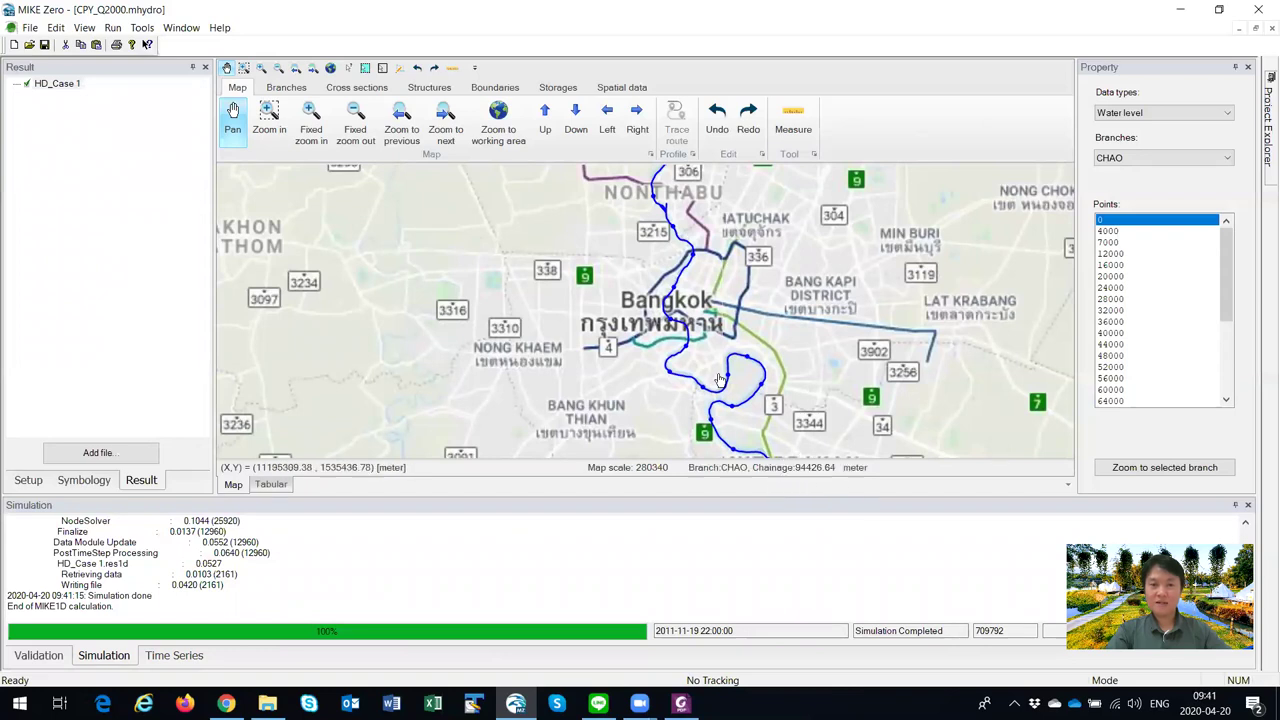
click(670, 326)
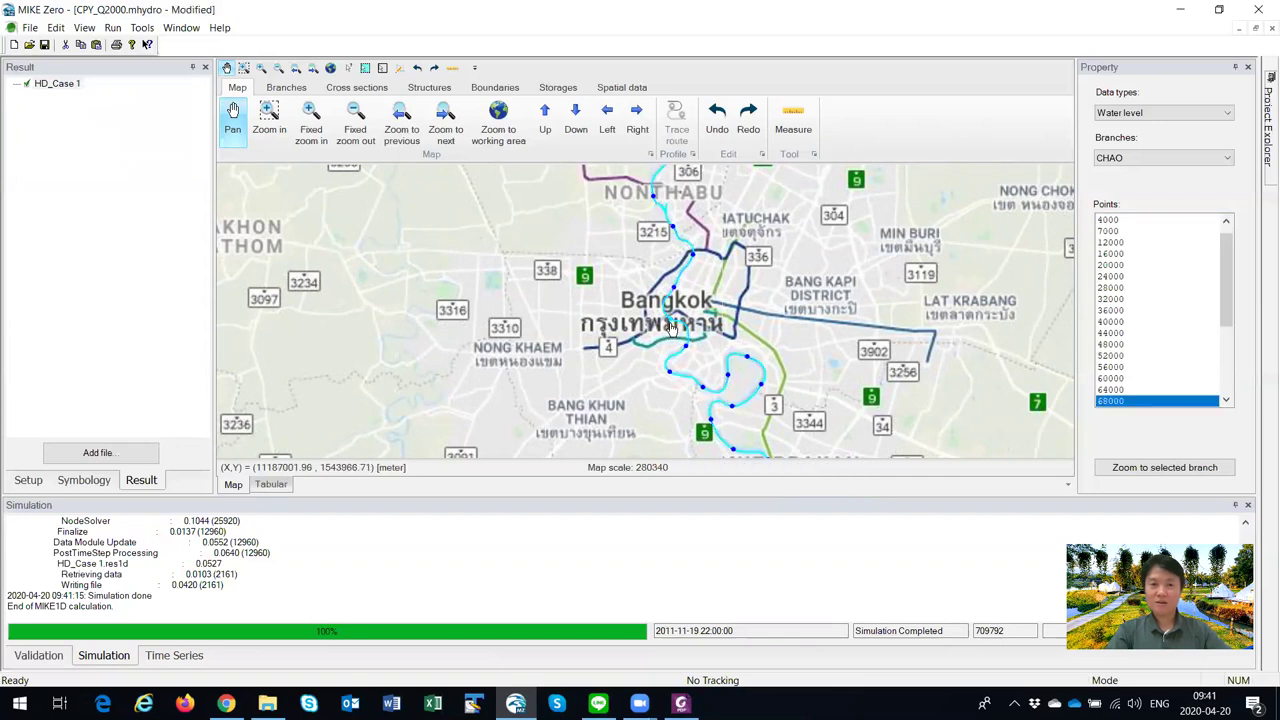
right_click(673, 327)
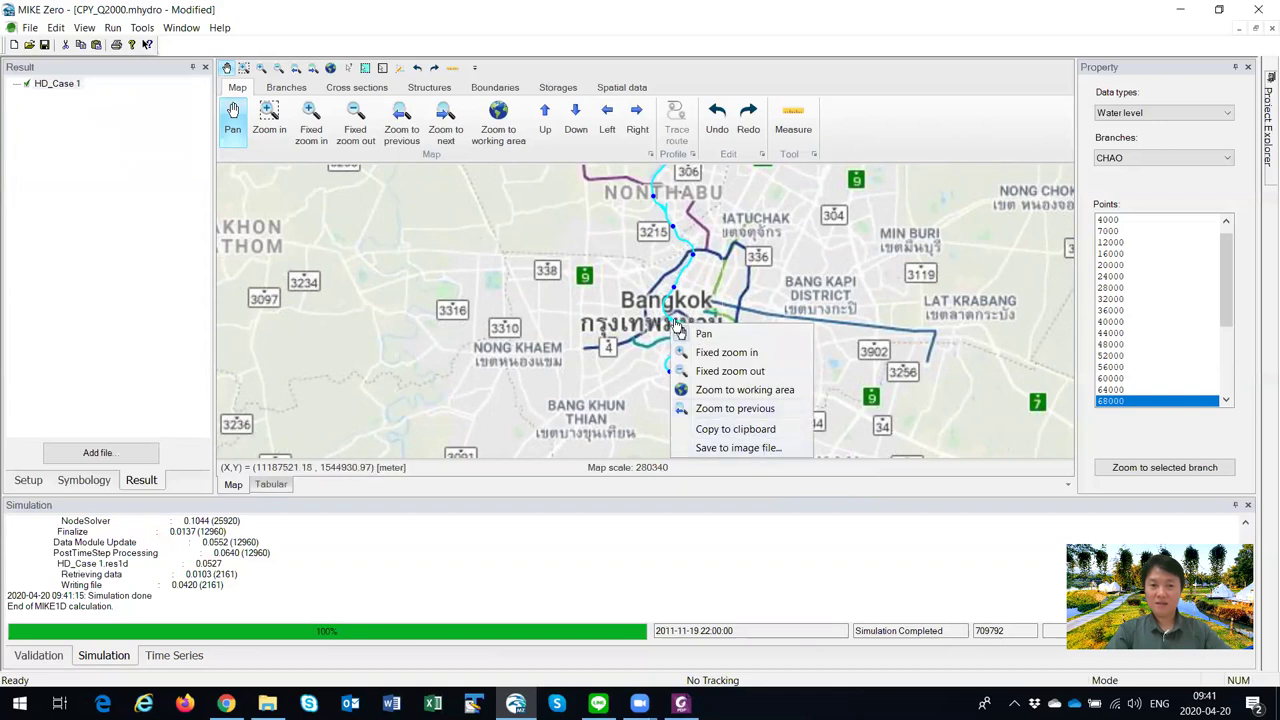
click(670, 322)
right_click(670, 322)
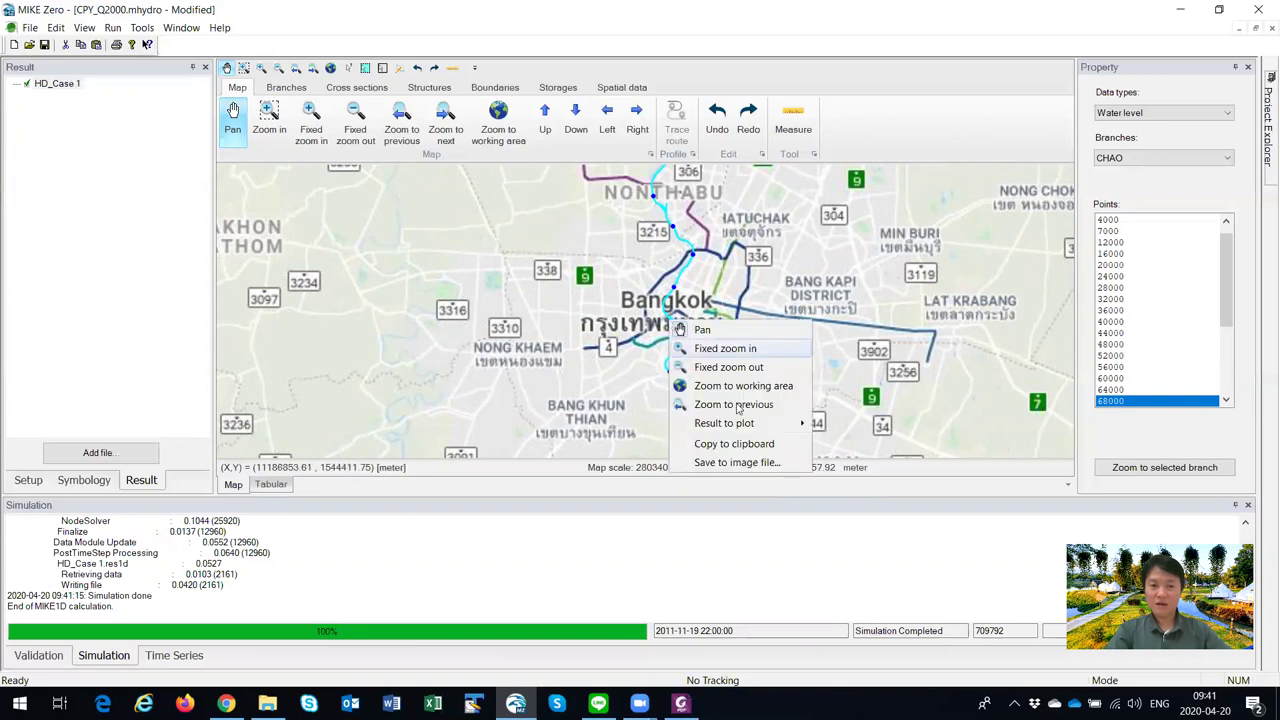
mouse_move(762, 424)
mouse_move(866, 428)
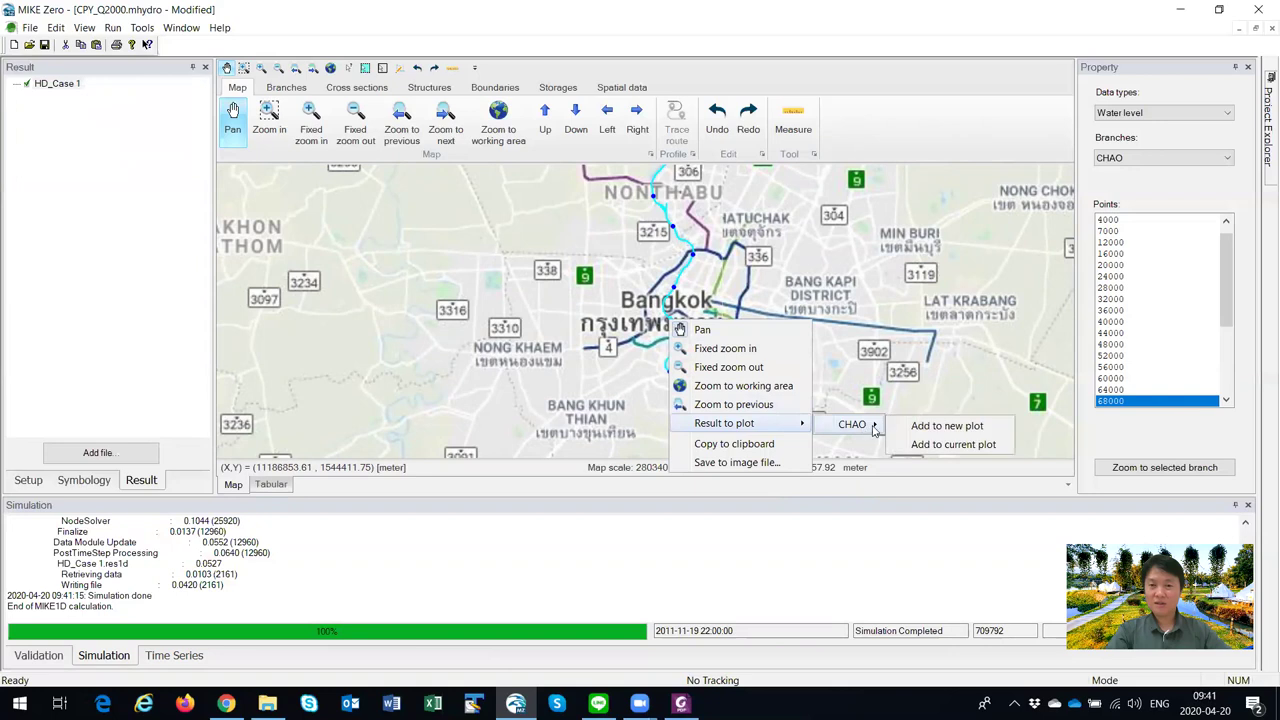
click(946, 426)
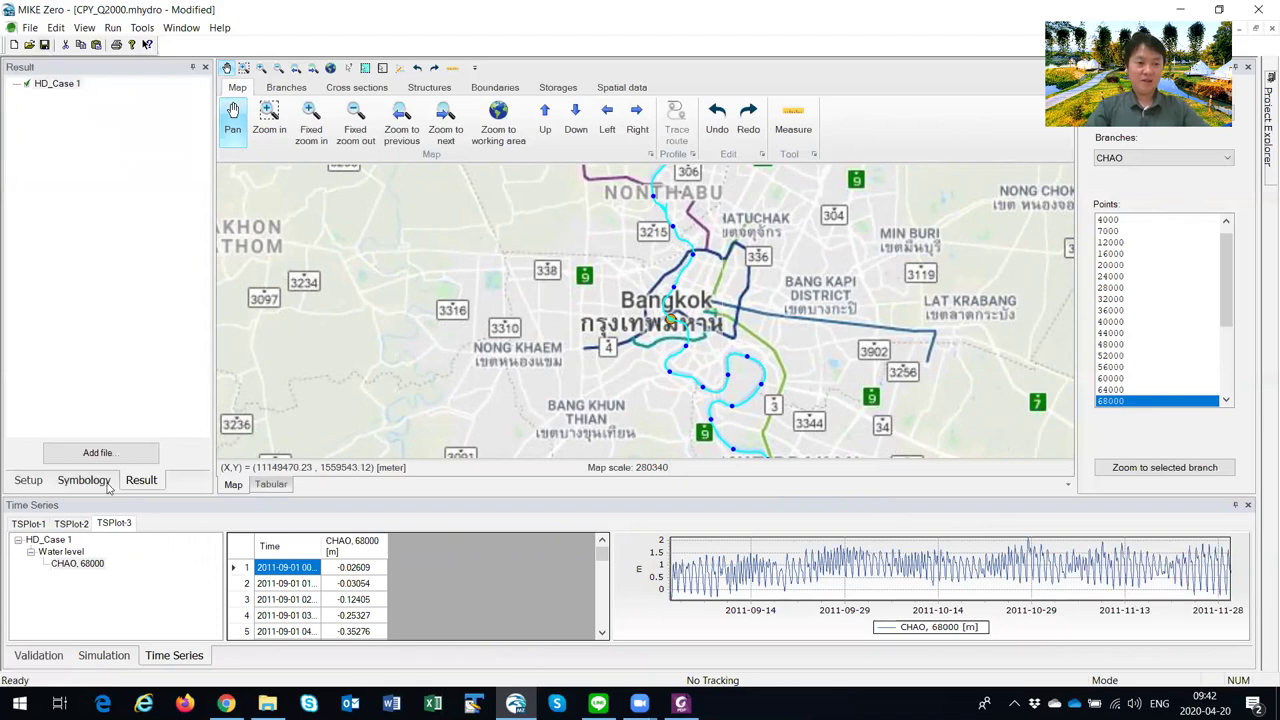
Step: Close all time series plots and save the CPY_Q2000 model
right_click(110, 524)
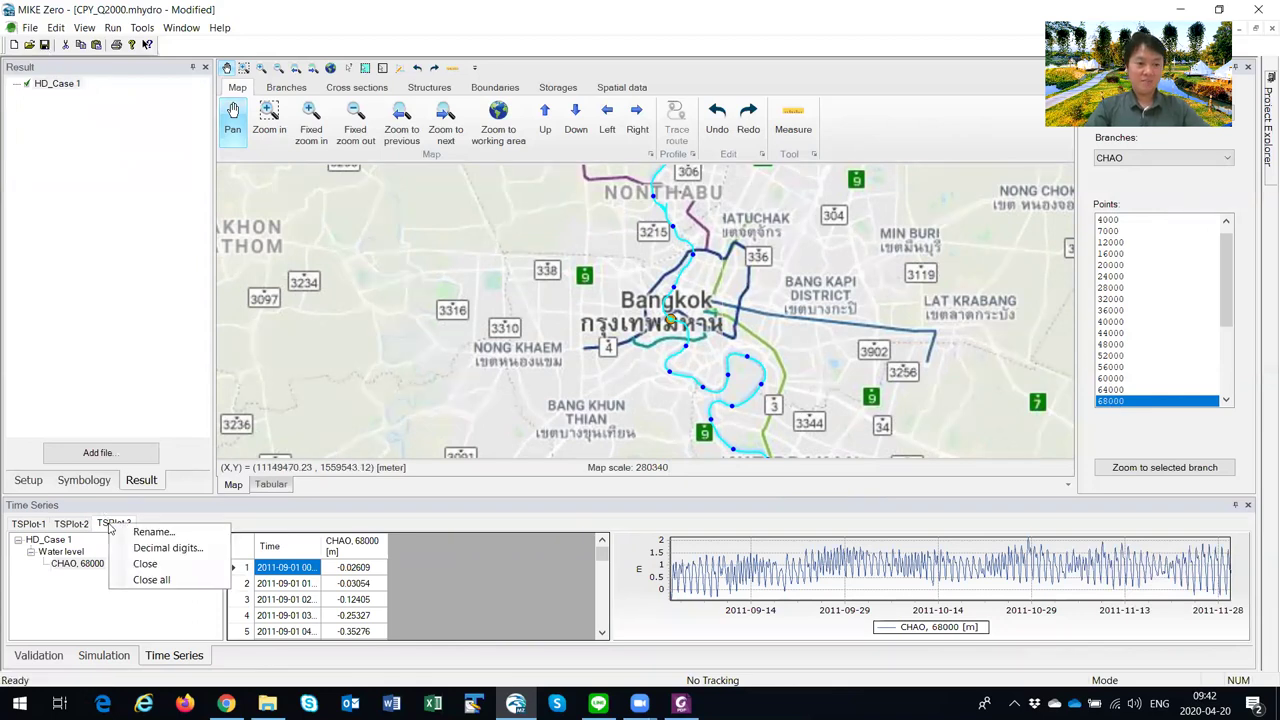
click(151, 580)
click(45, 46)
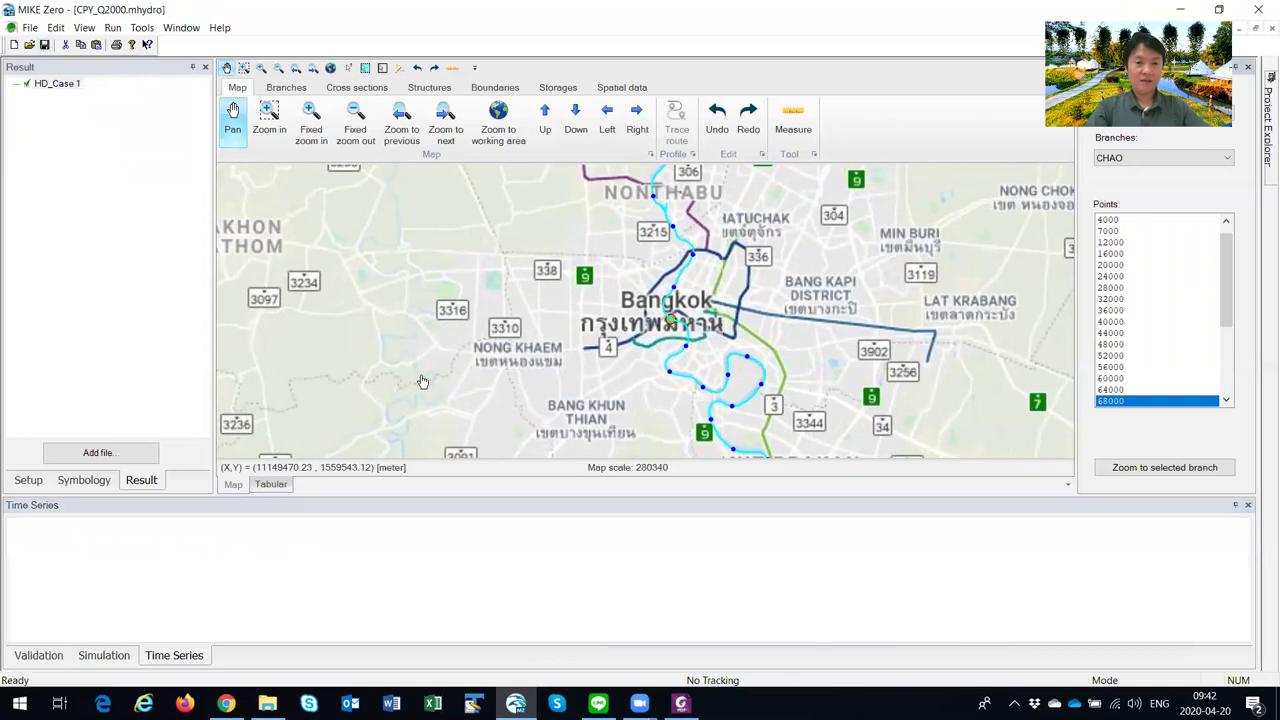
Step: Switch to the manual PDF and read the section on saving the model as Ex\MHR\CPY_Q2000_Breach.mhydro
key(alt+Tab)
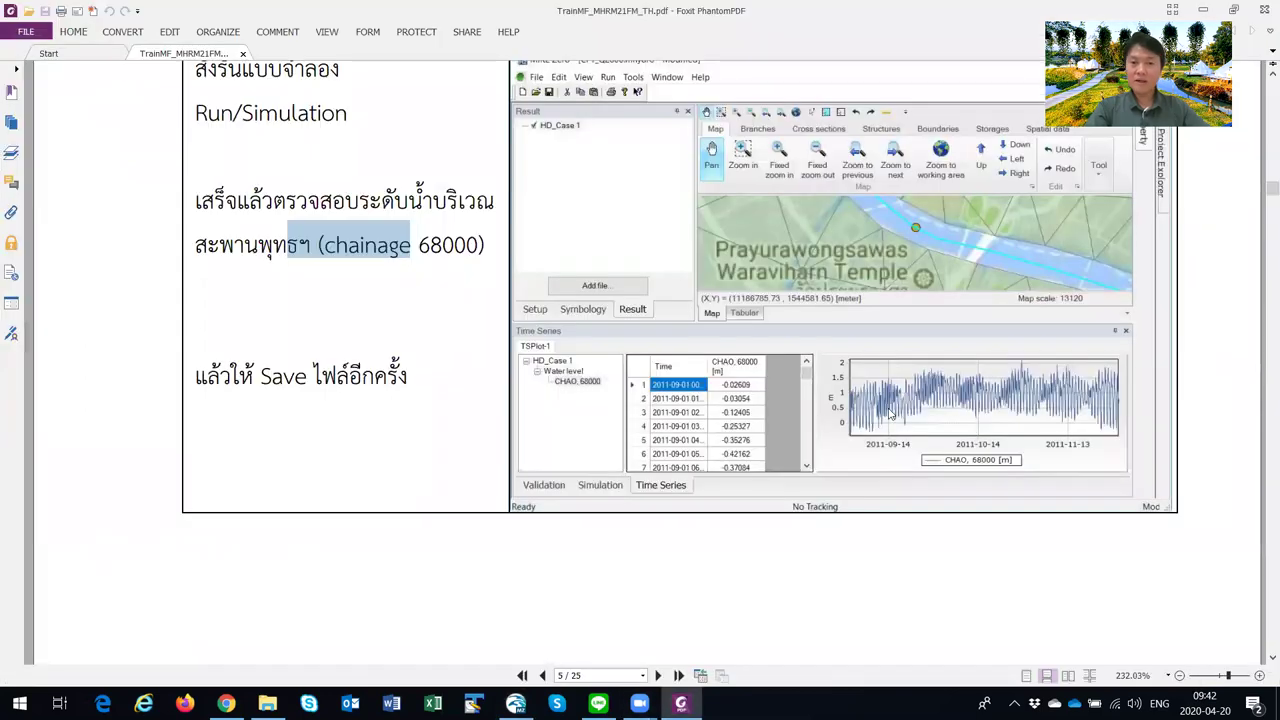
scroll(445, 407, down, 6)
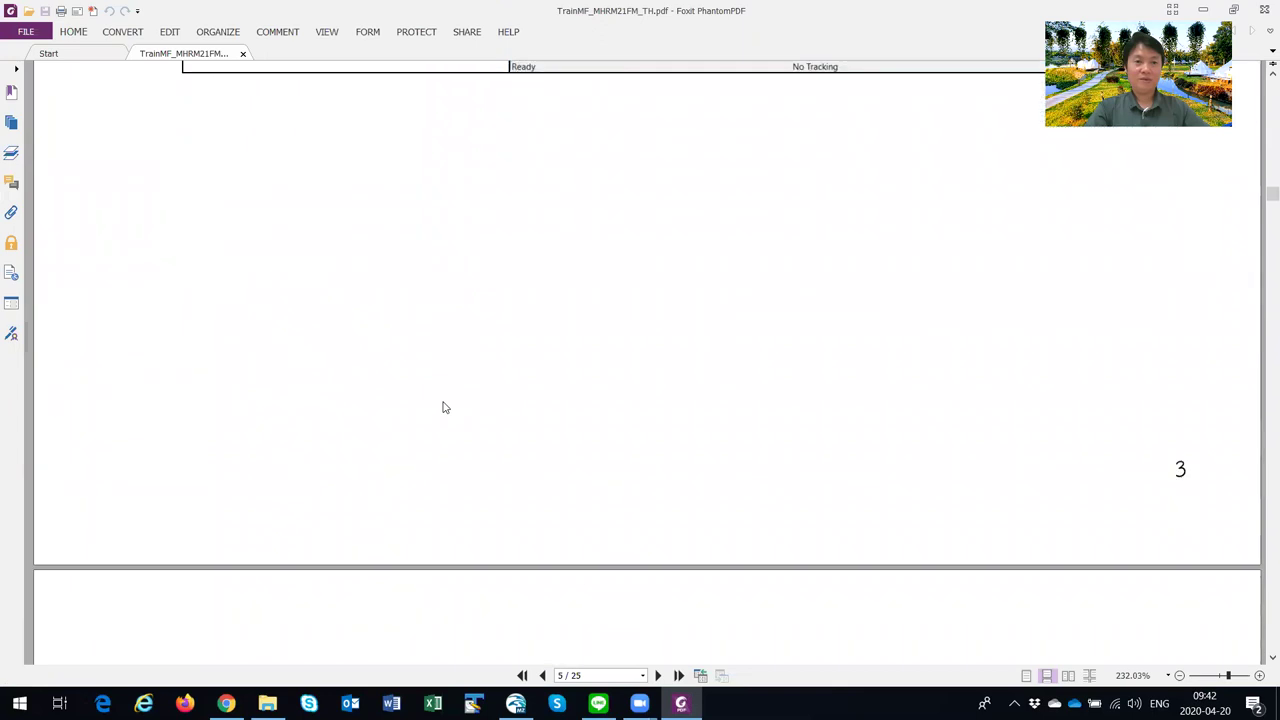
scroll(445, 407, down, 1)
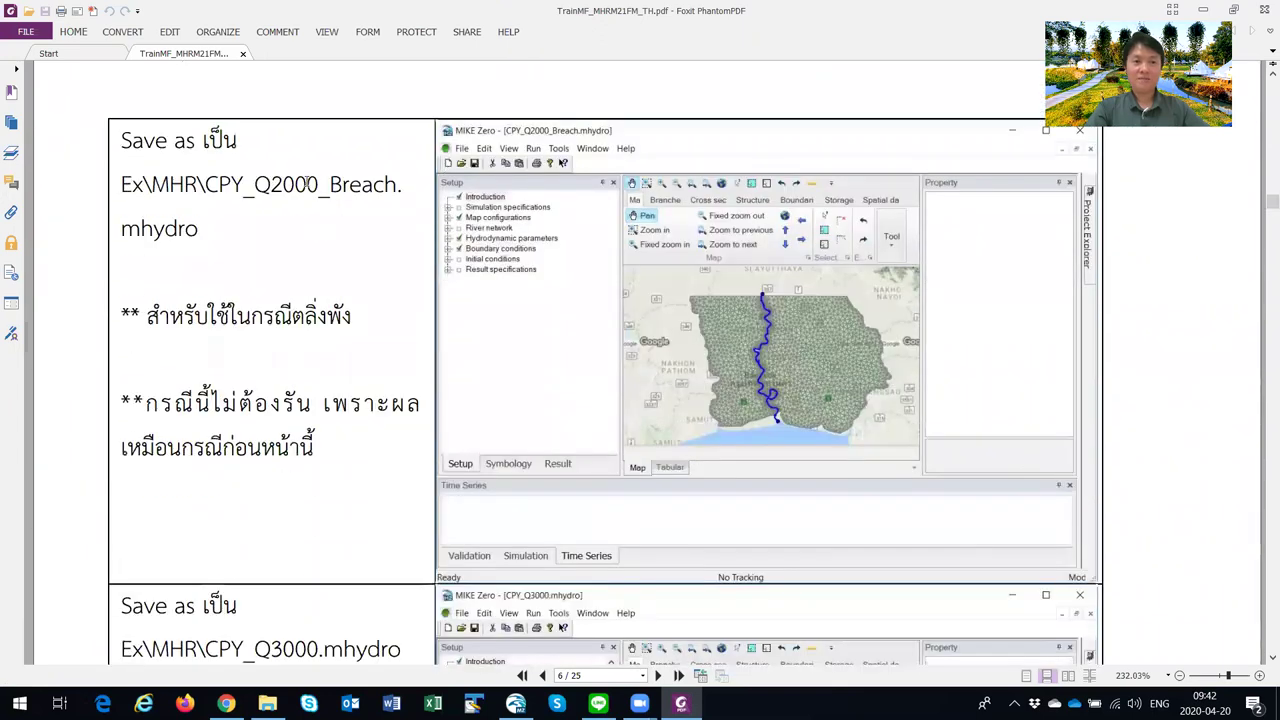
Step: Highlight the _Breach suffix in the manual, switch to MIKE Zero and save the model as CPY_Q2000_Breach.mhydro in the MHR folder
drag(320, 186, 395, 186)
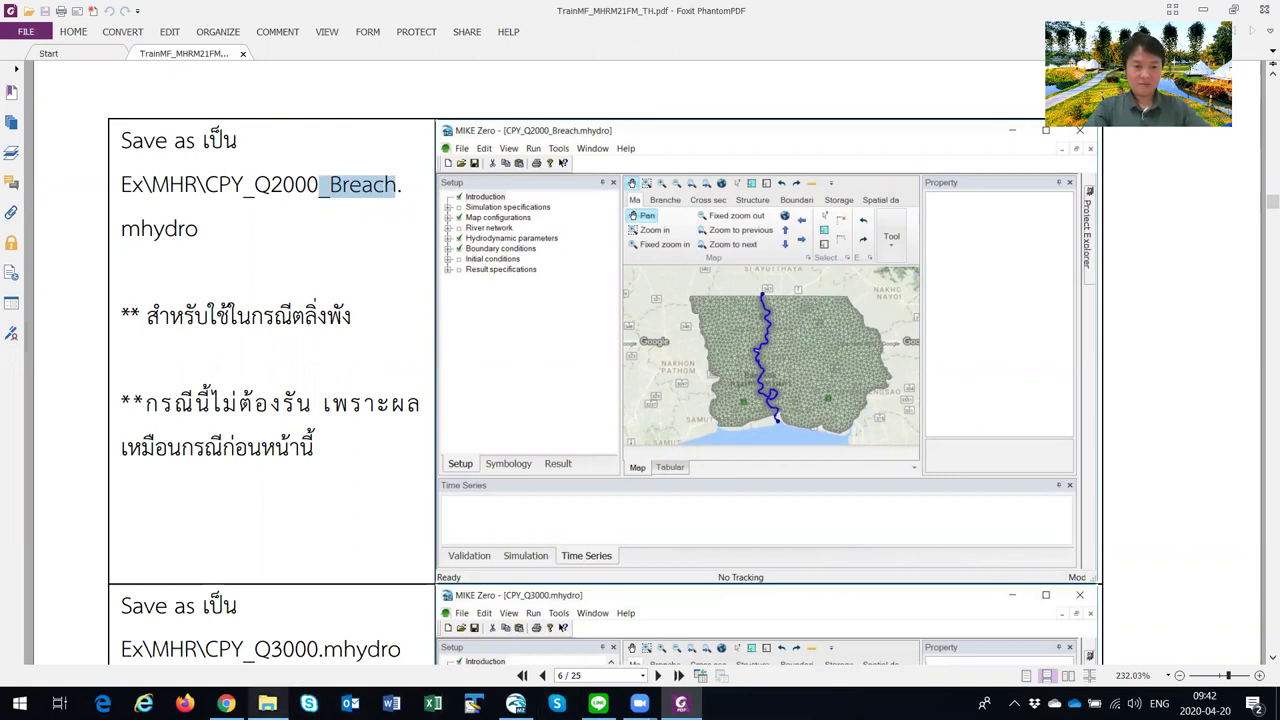
click(515, 703)
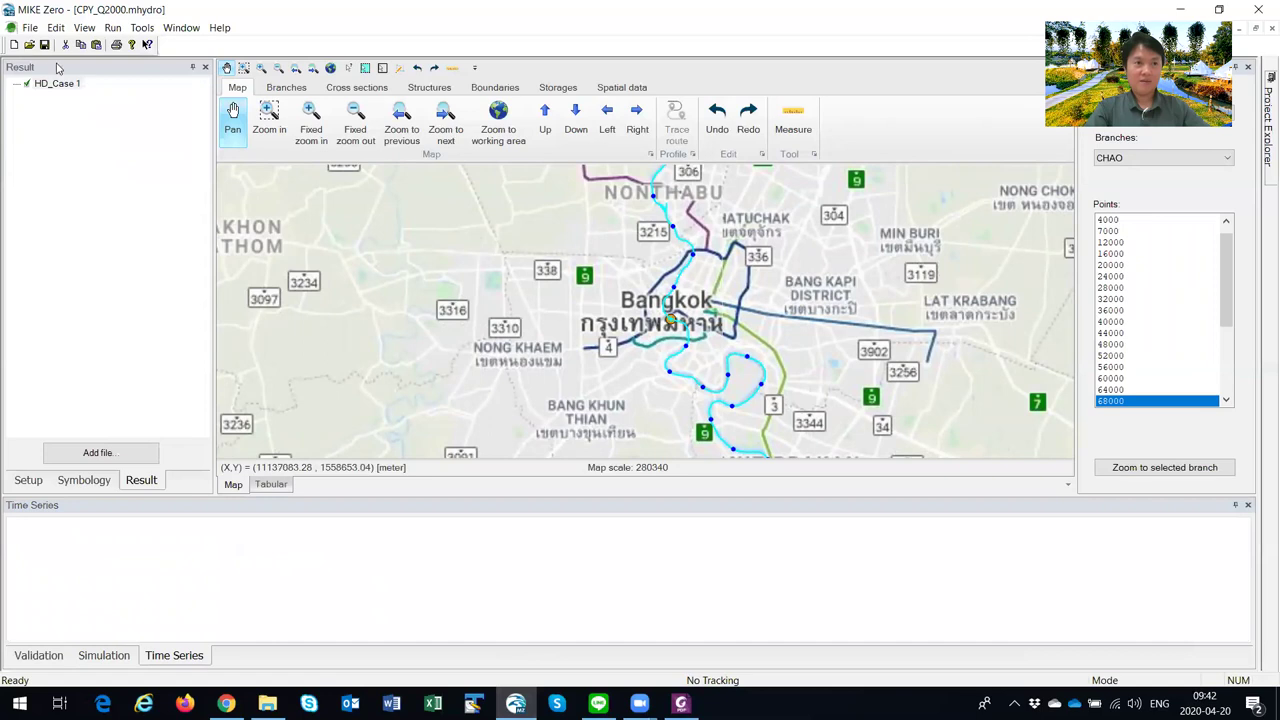
click(31, 31)
click(69, 149)
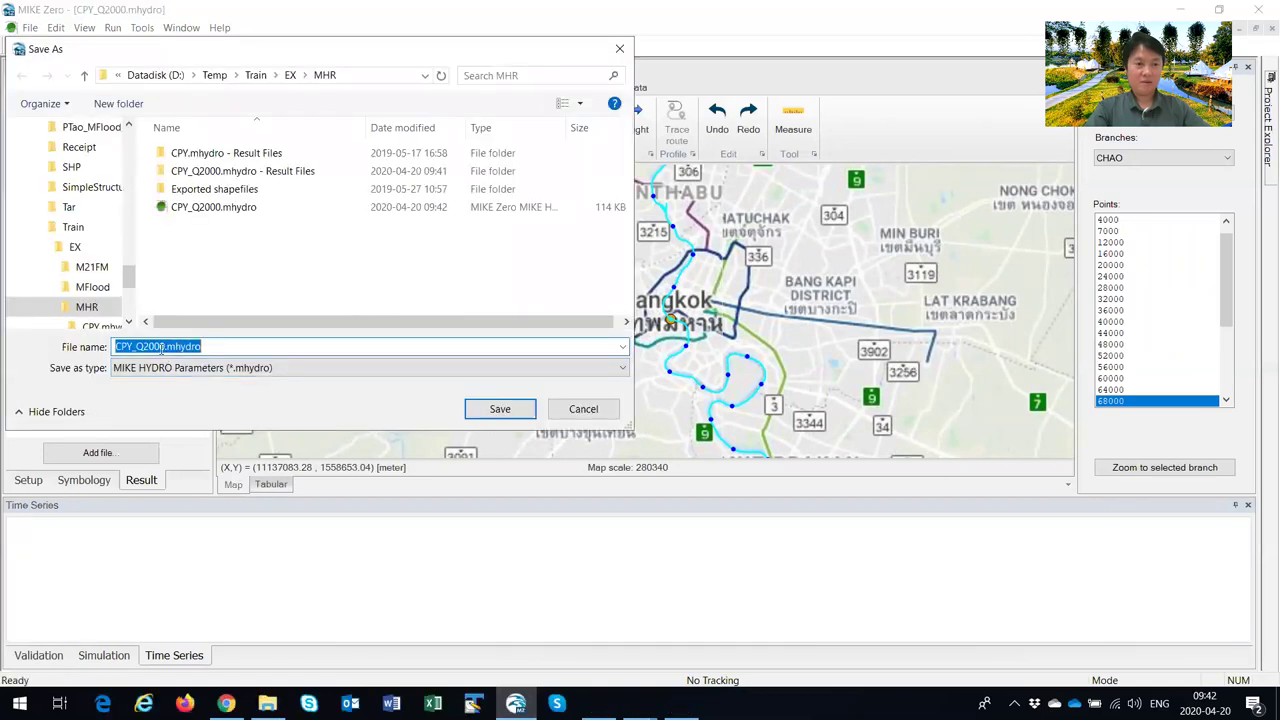
click(160, 346)
text(_Breach)
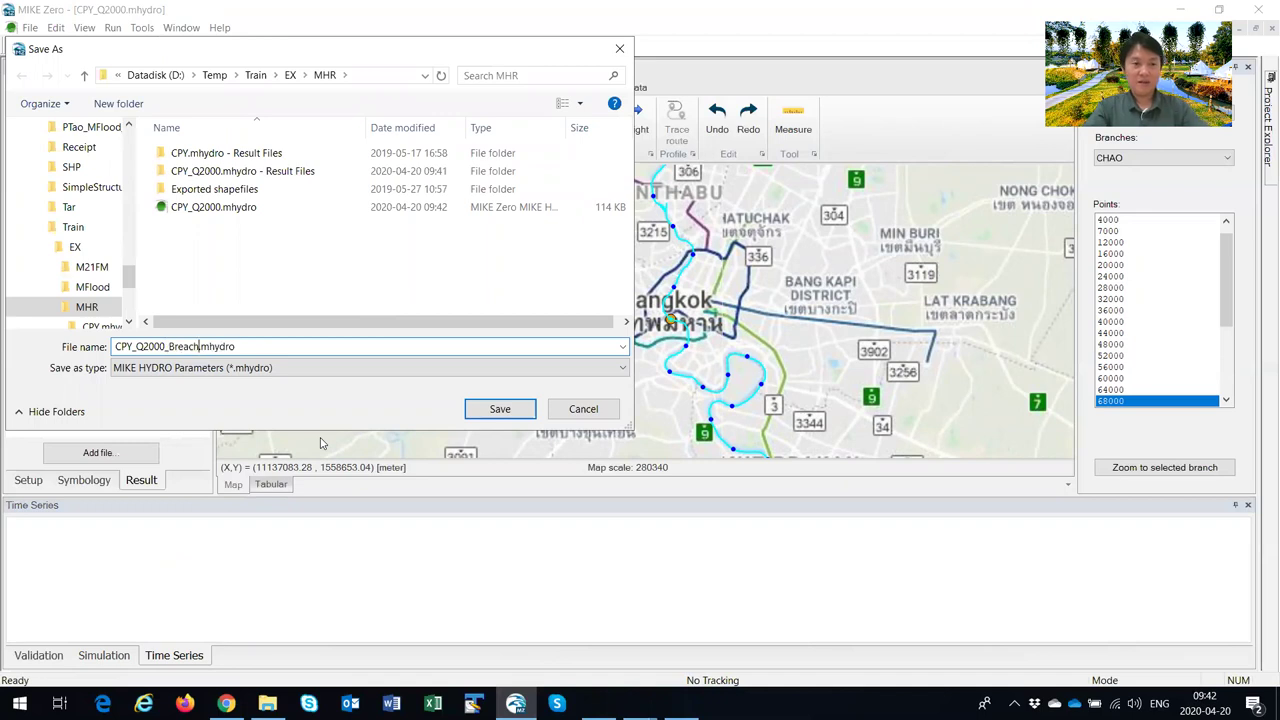
click(500, 409)
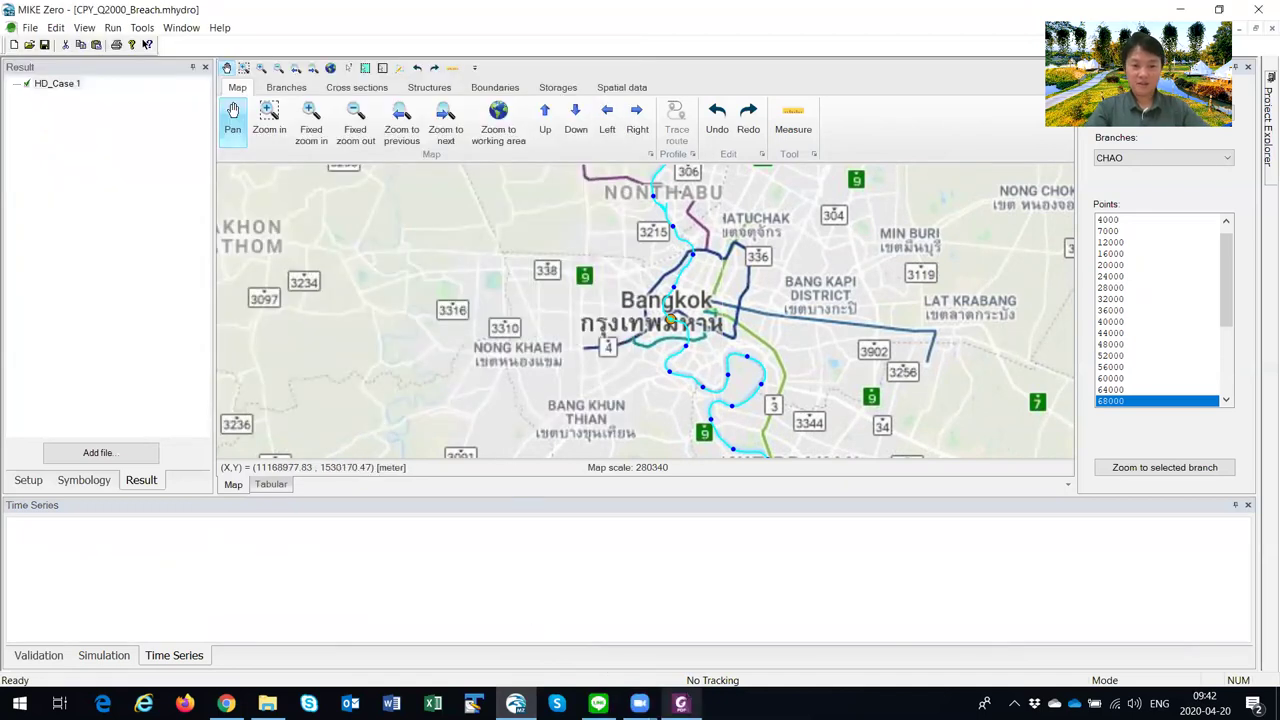
Step: Look up the 3000 m³/s case in the manual PDF, and save the model in MIKE Zero as CPY_Q3000.mhydro
click(680, 703)
scroll(239, 461, down, 10)
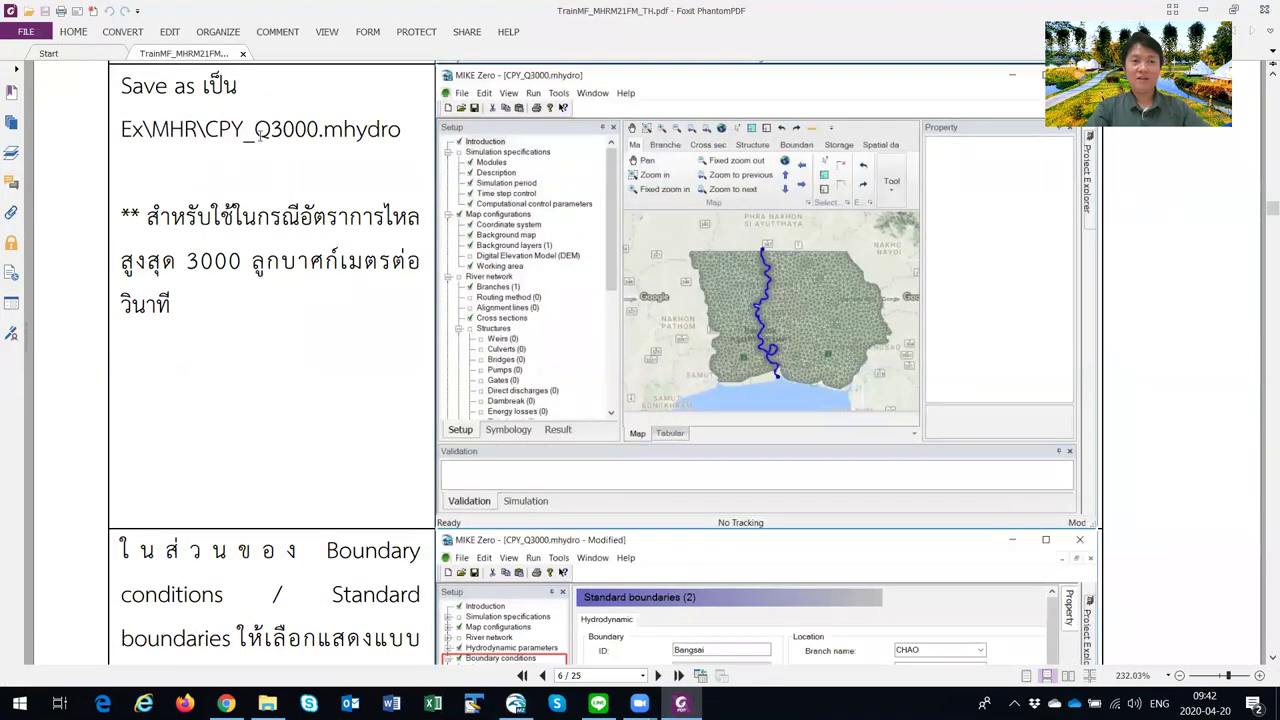
click(516, 703)
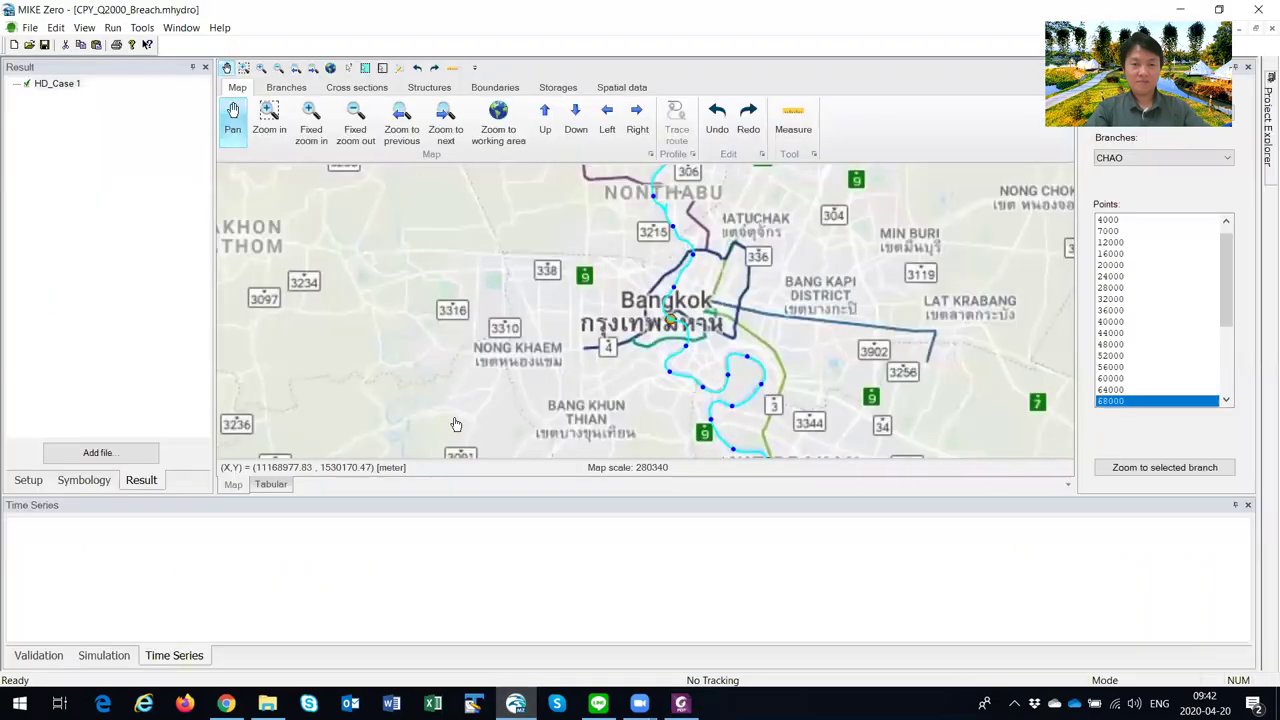
click(30, 27)
click(45, 131)
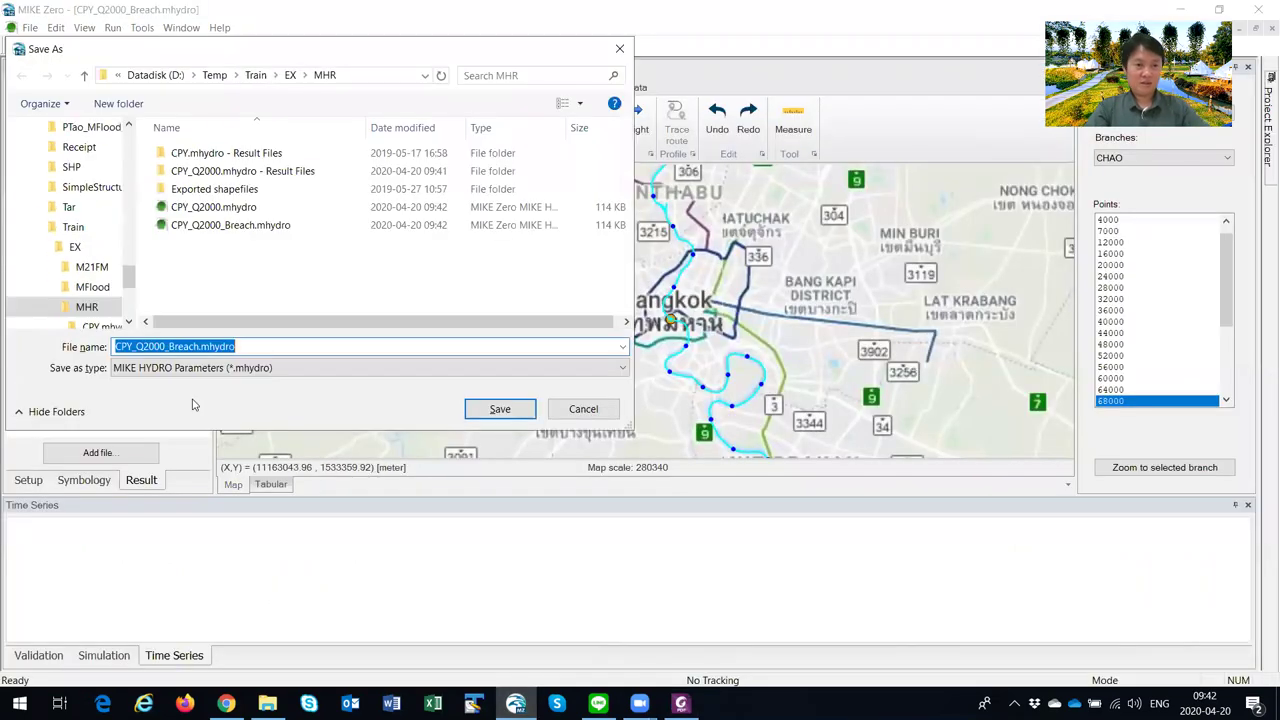
click(172, 350)
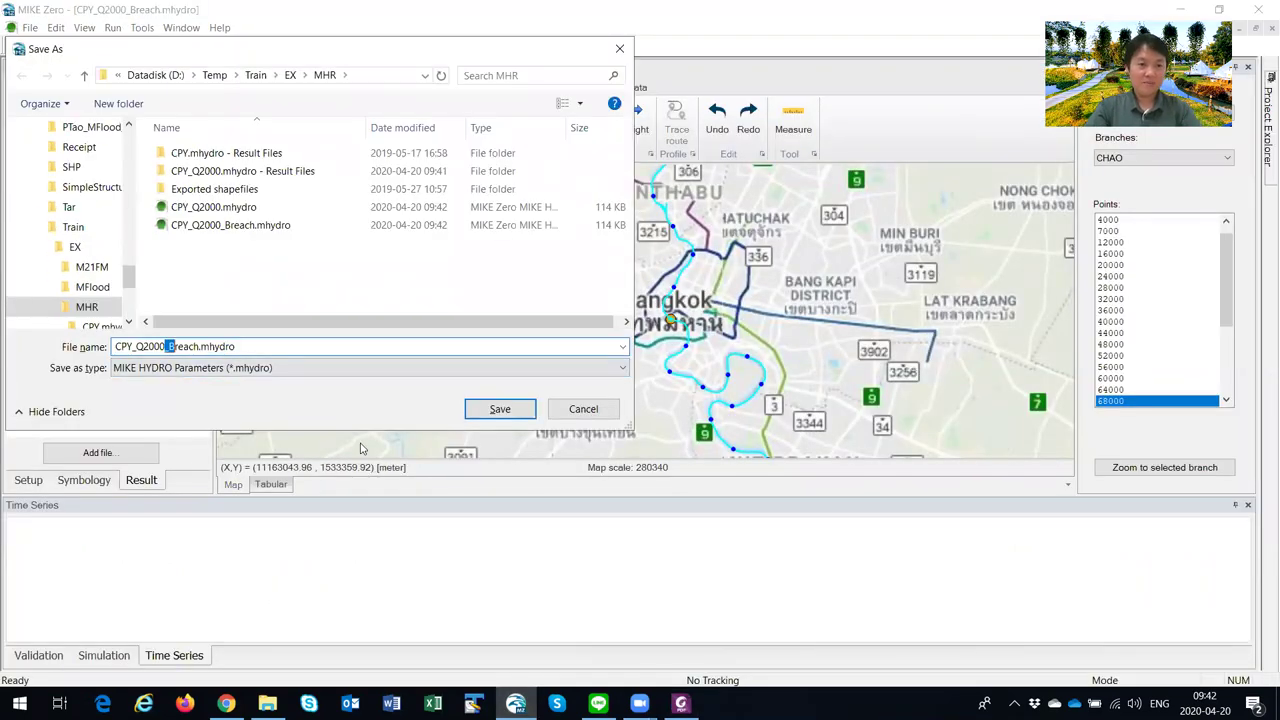
key(BackSpace)
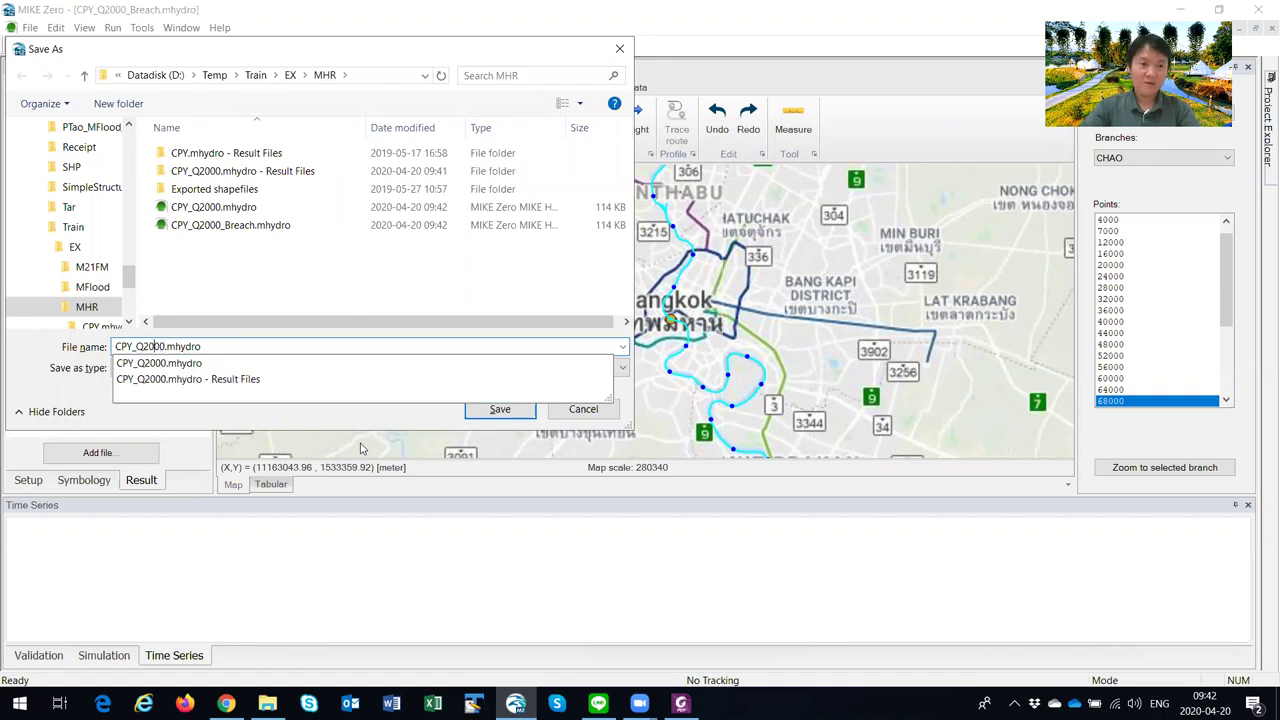
text(3)
key(Return)
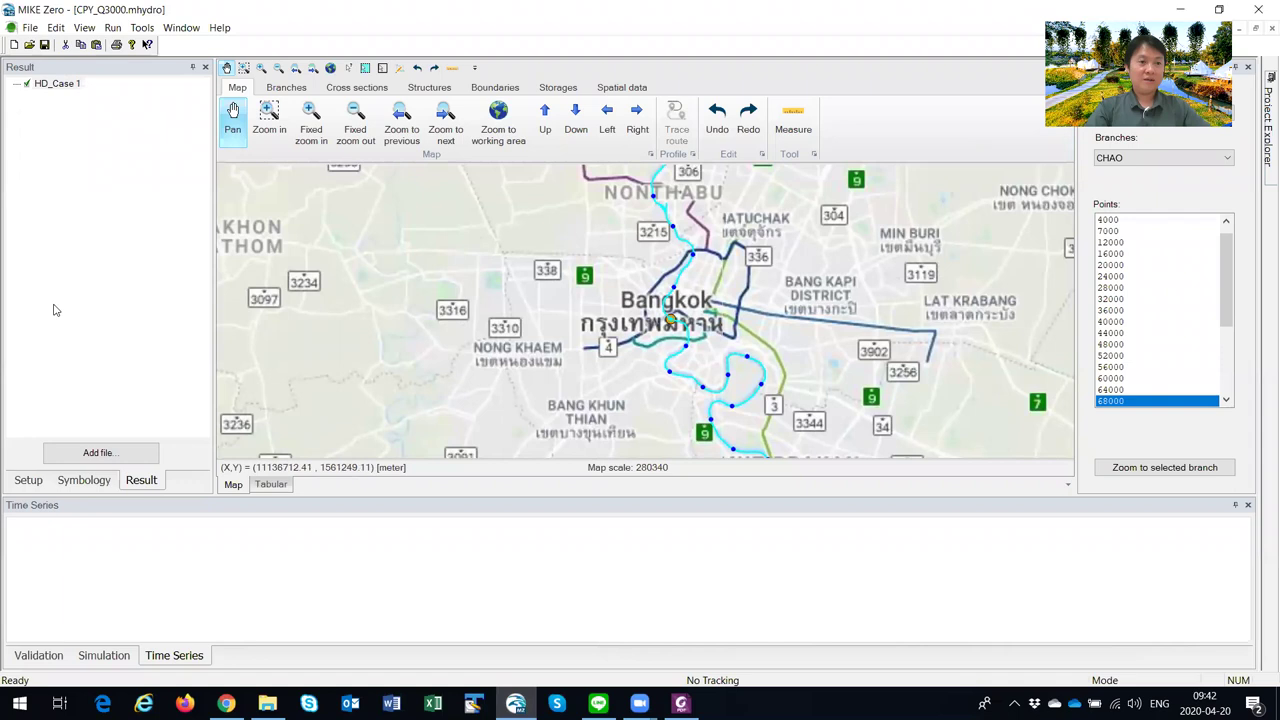
Step: Show the model's standard boundaries in tabular view and enlarge the detail area to reveal the Bangsai boundary's file setting
click(28, 480)
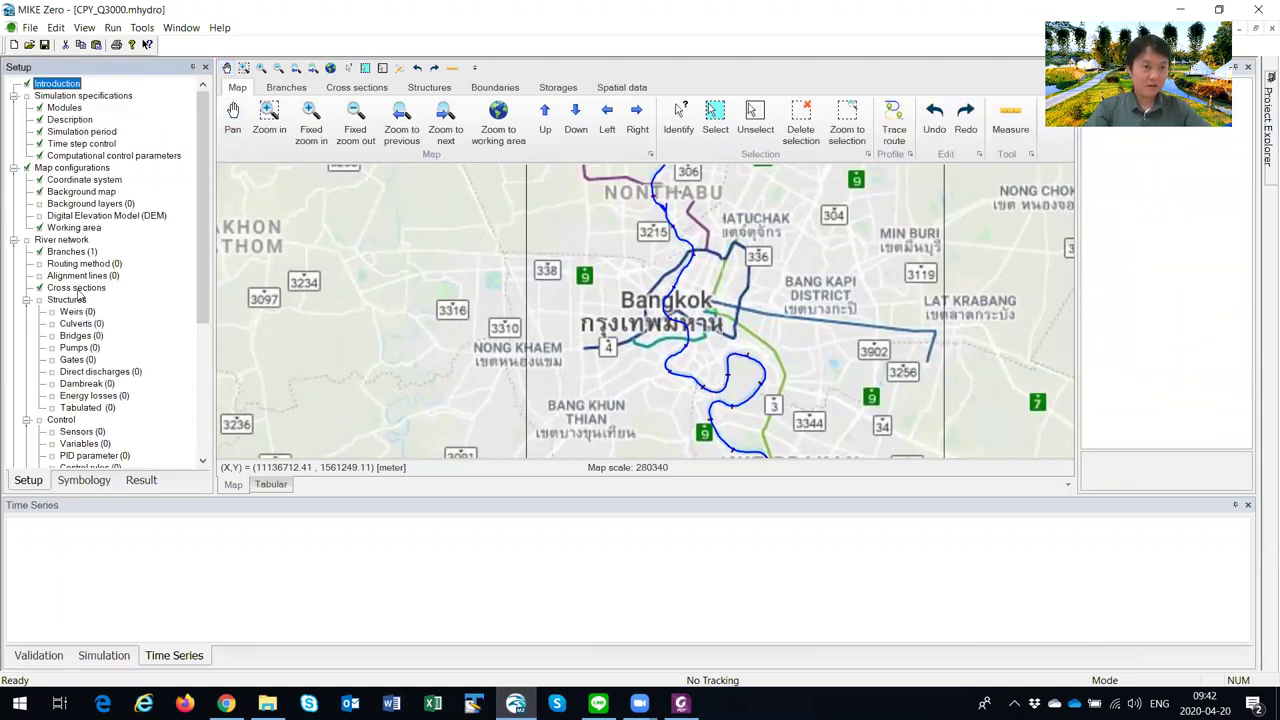
click(14, 240)
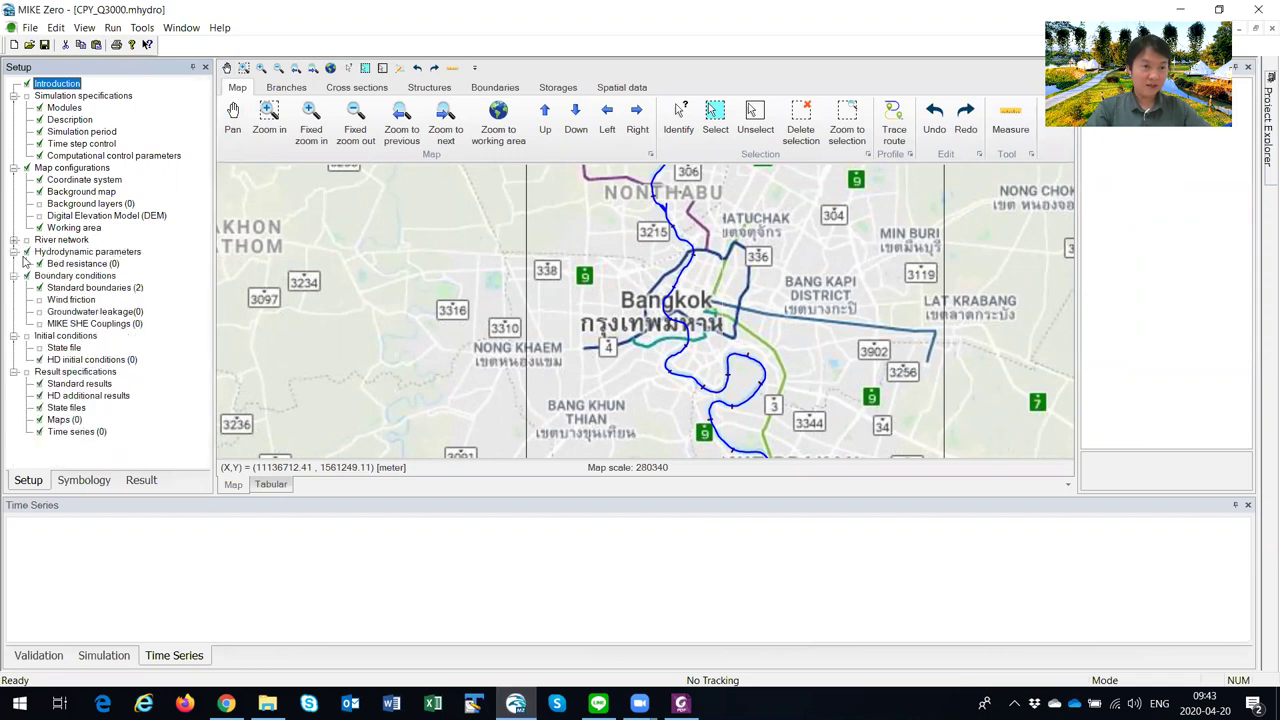
click(72, 288)
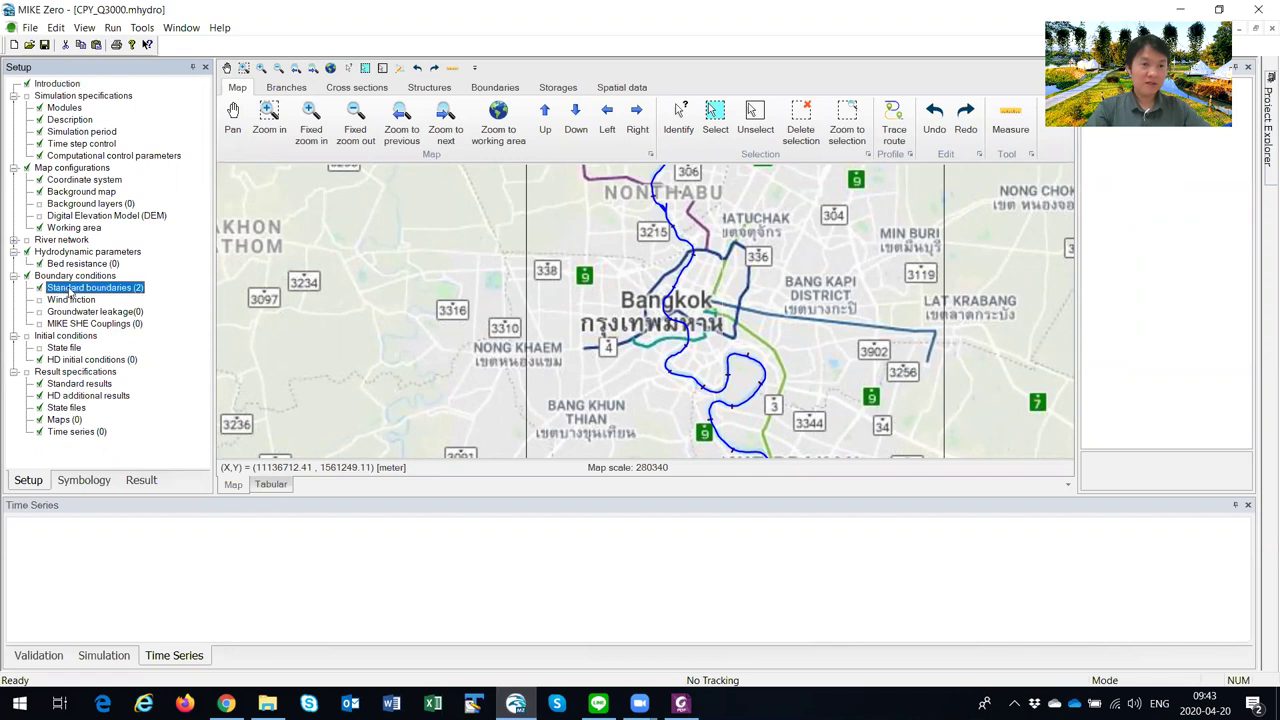
click(272, 484)
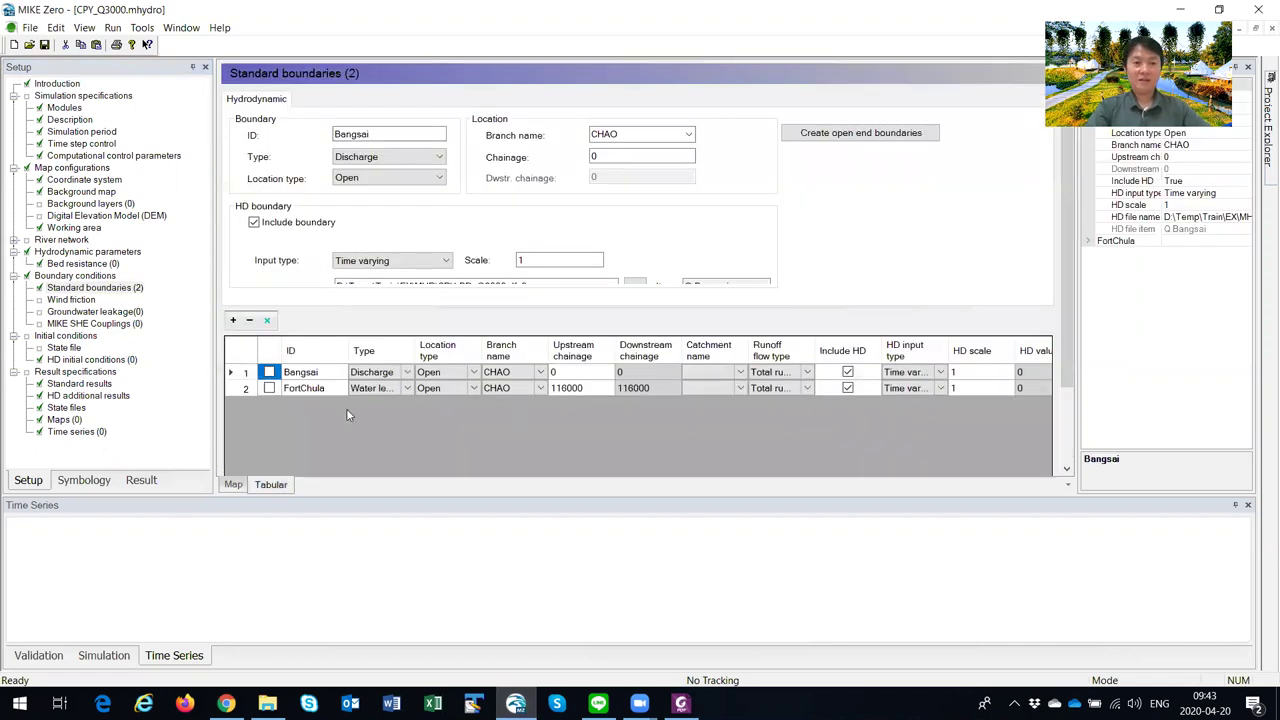
drag(391, 357, 393, 376)
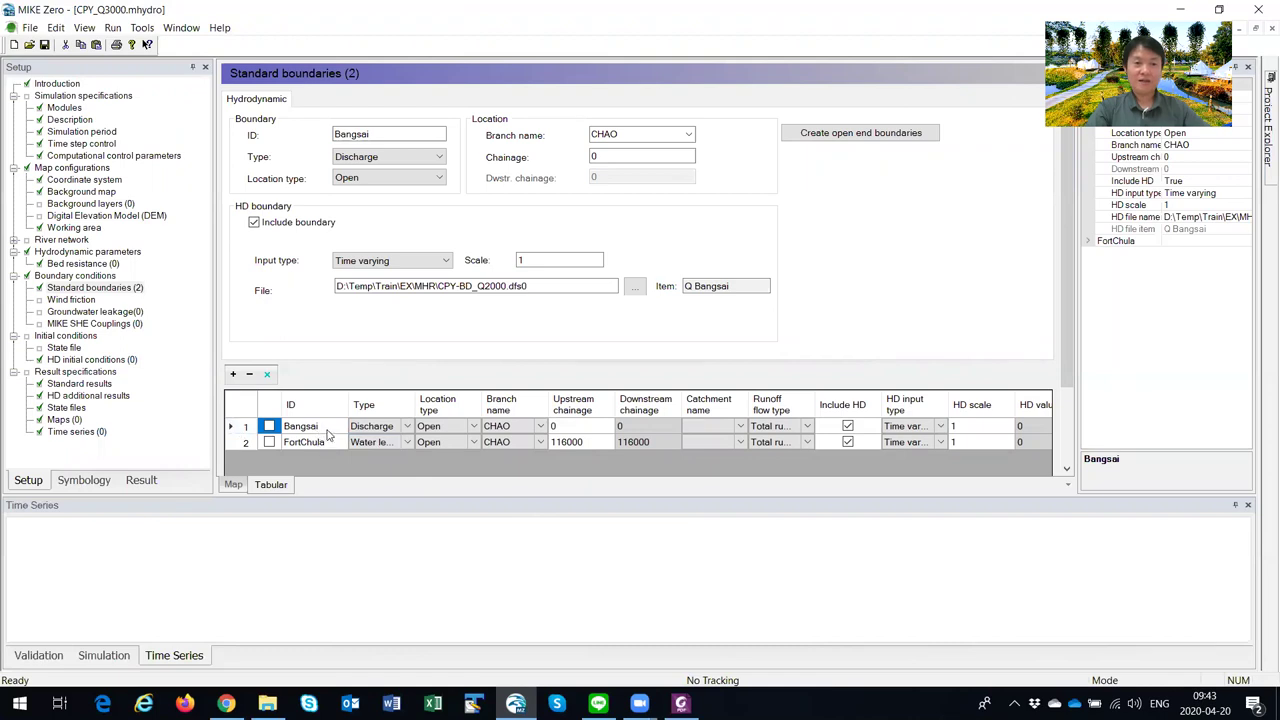
drag(333, 433, 333, 435)
click(329, 336)
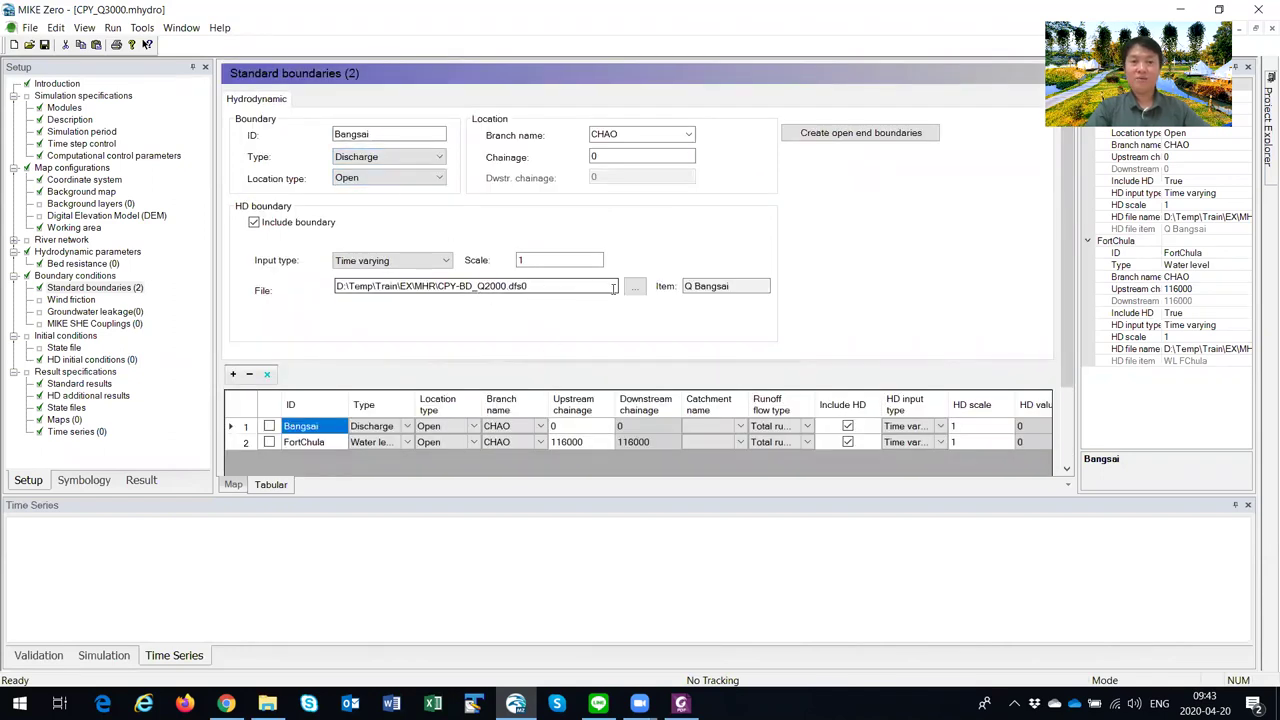
Step: Set the time series file of the Bangsai discharge boundary to CPY-BD_Q3000.dfs0 with the item Q Bangsai
click(635, 287)
click(679, 300)
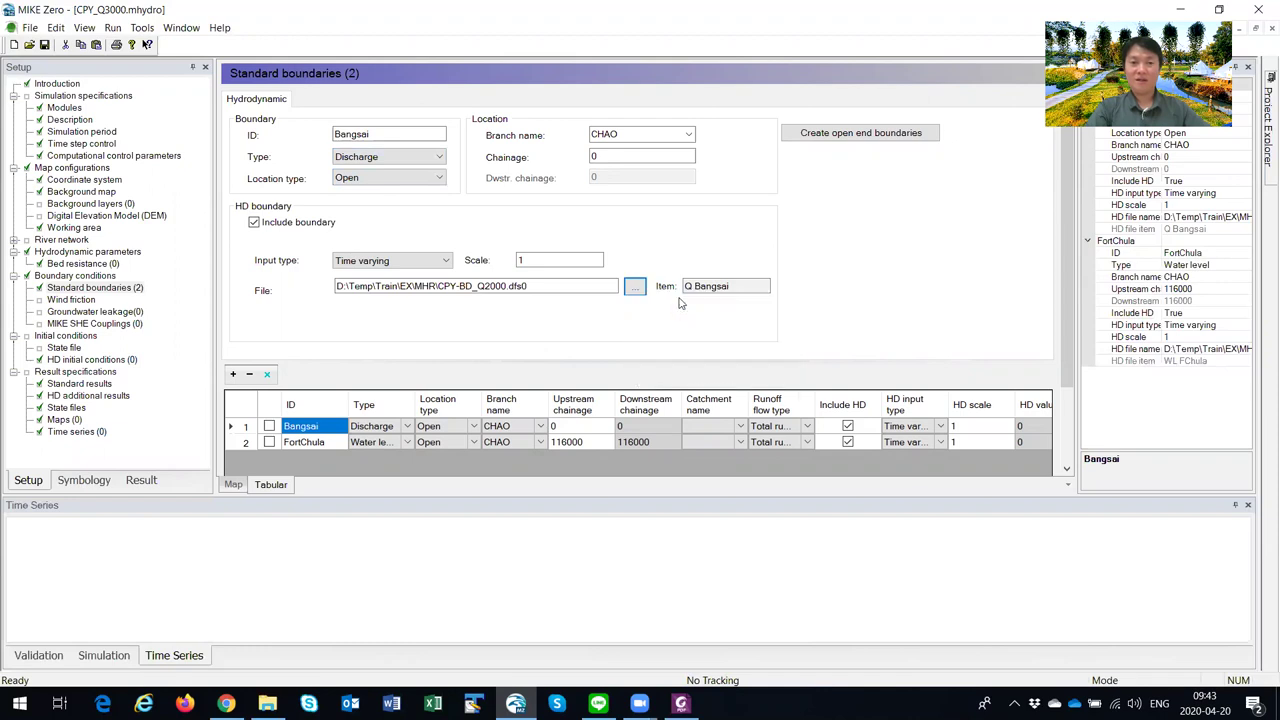
click(545, 259)
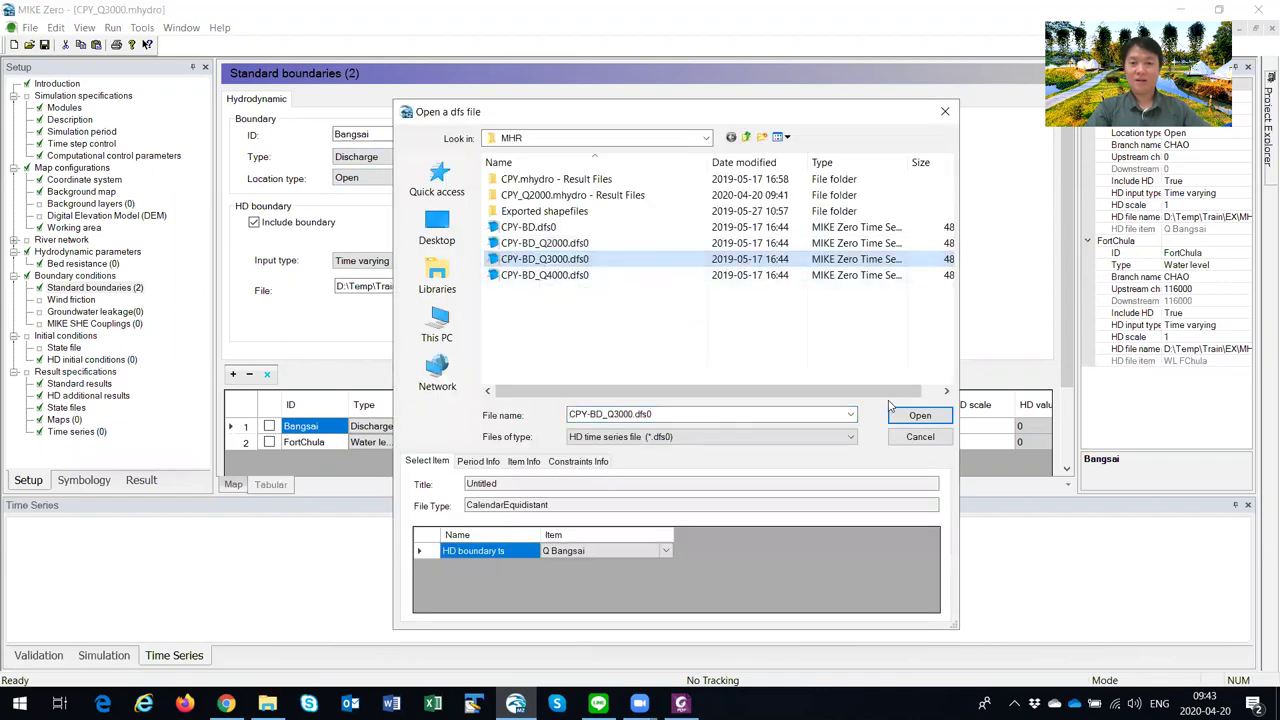
click(920, 415)
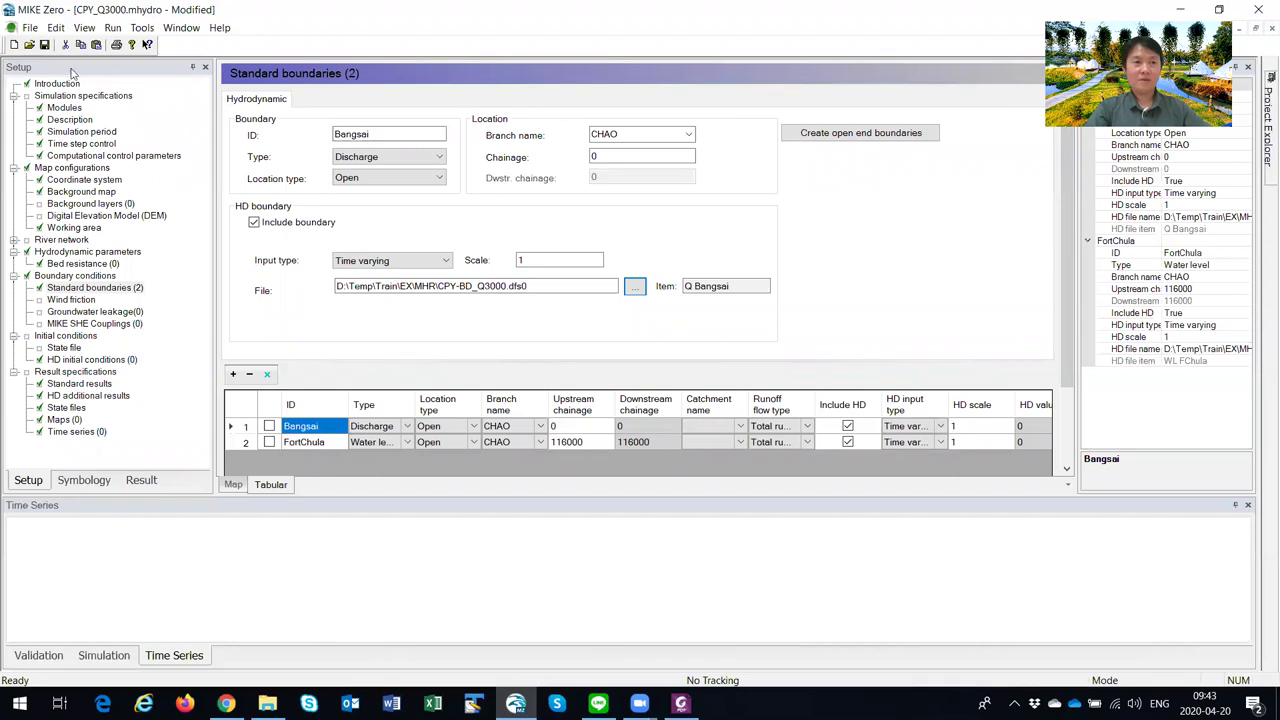
Step: Save the CPY_Q3000 model and run its simulation
click(44, 45)
click(113, 27)
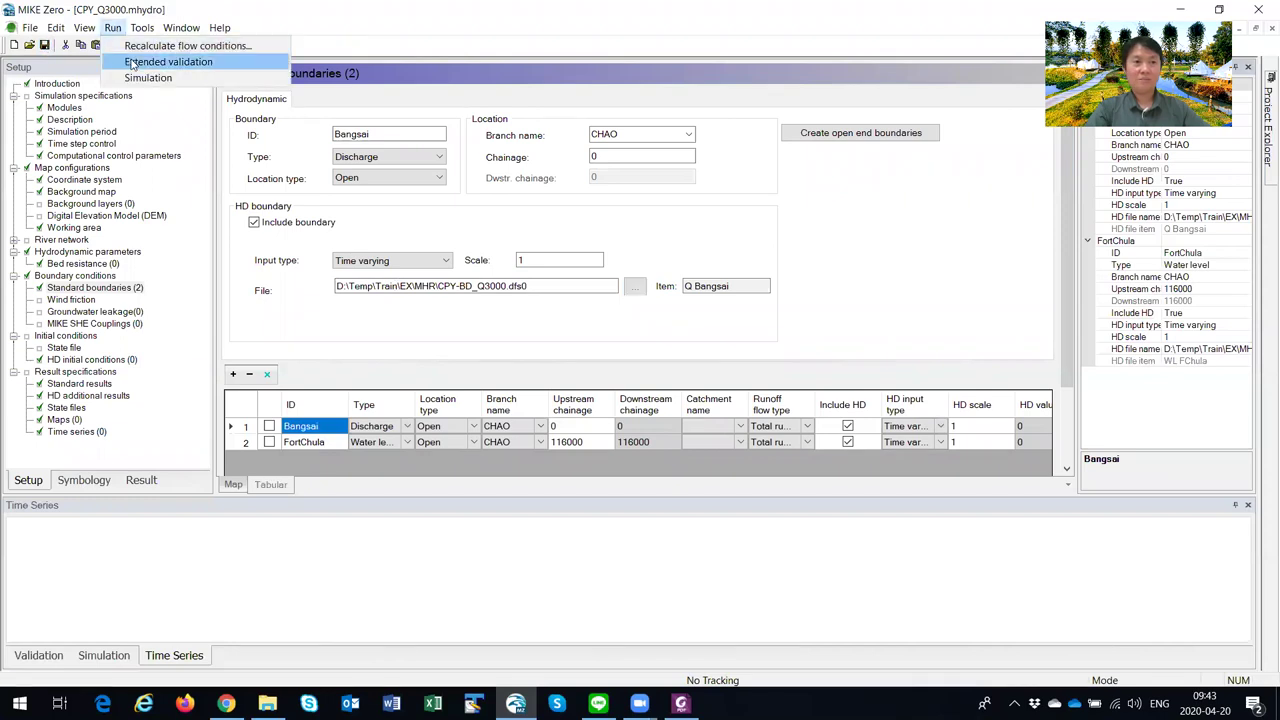
click(143, 81)
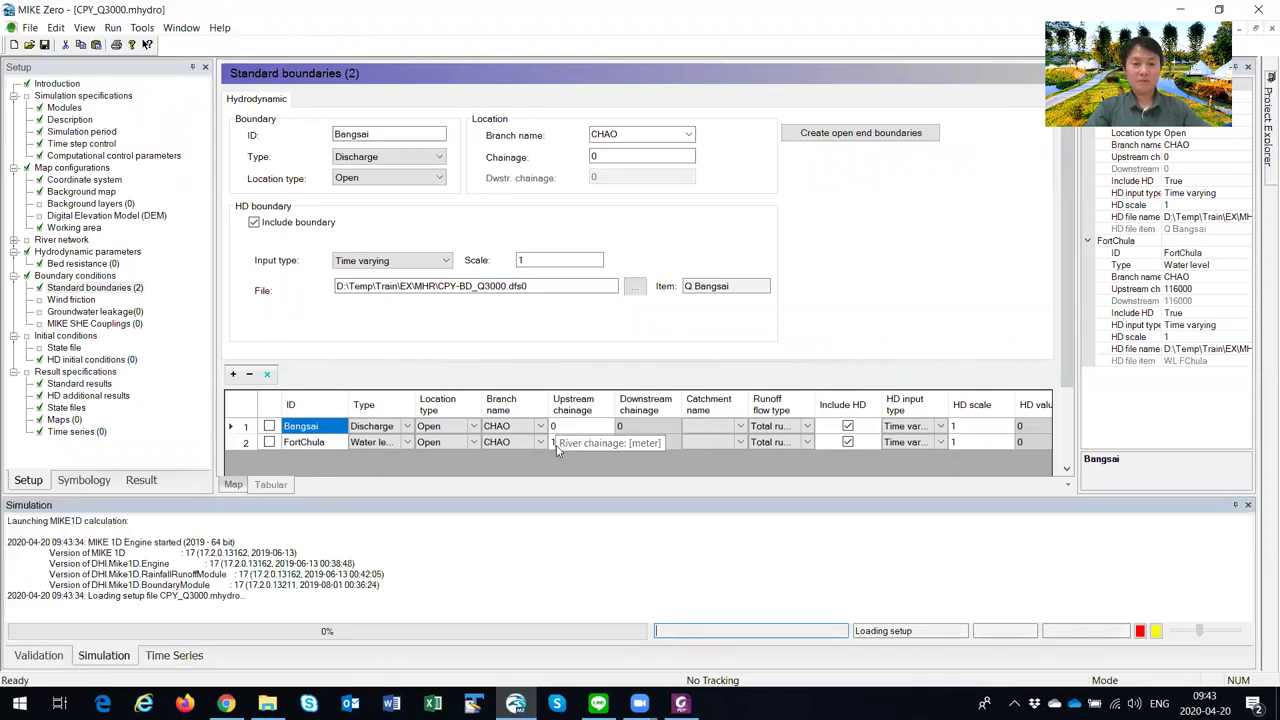
Step: Consult the manual's next section, and in MIKE Zero load the second HD_Case 1 result and plot branch CHAO at chainage 68000 in a new plot
click(681, 703)
scroll(695, 574, down, 10)
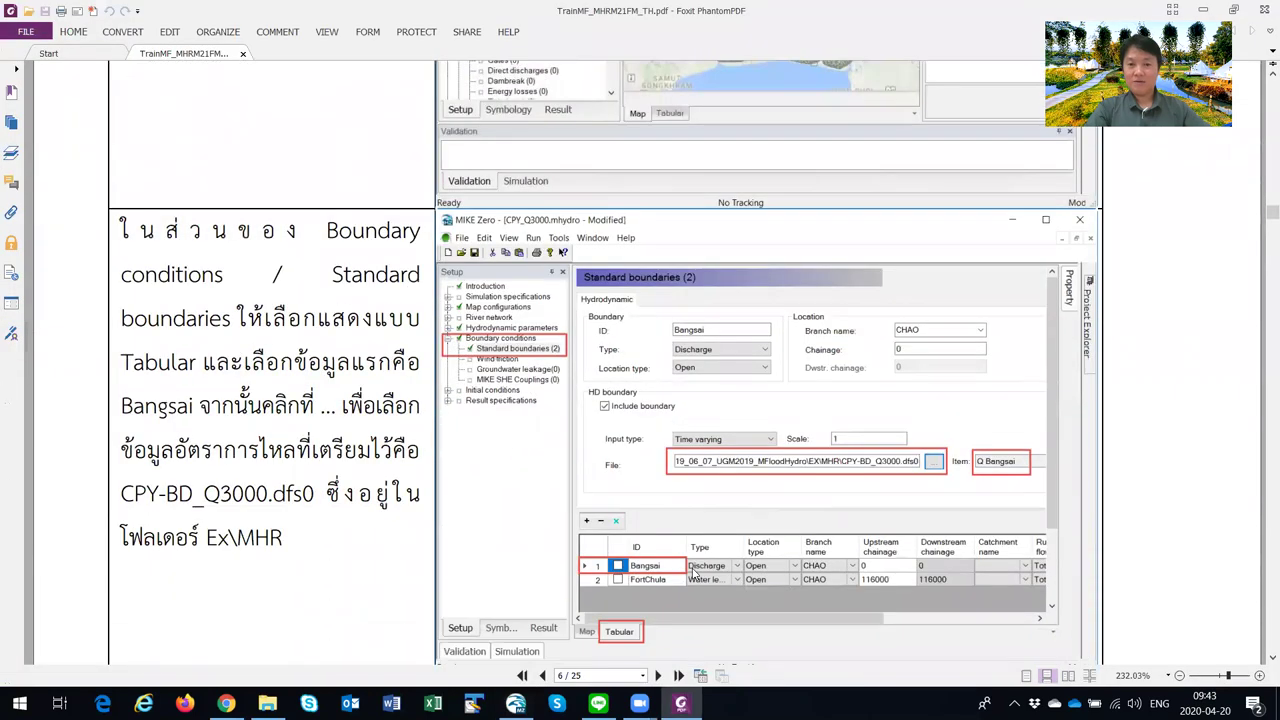
scroll(695, 574, down, 10)
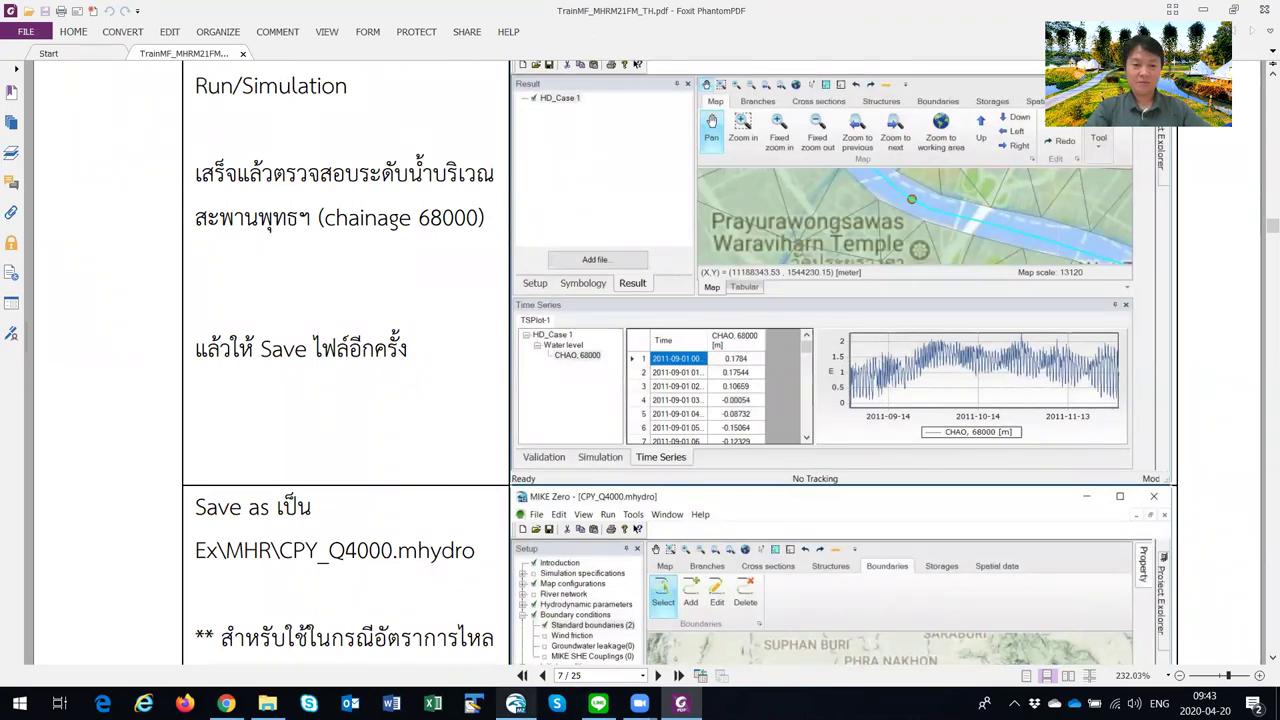
click(516, 703)
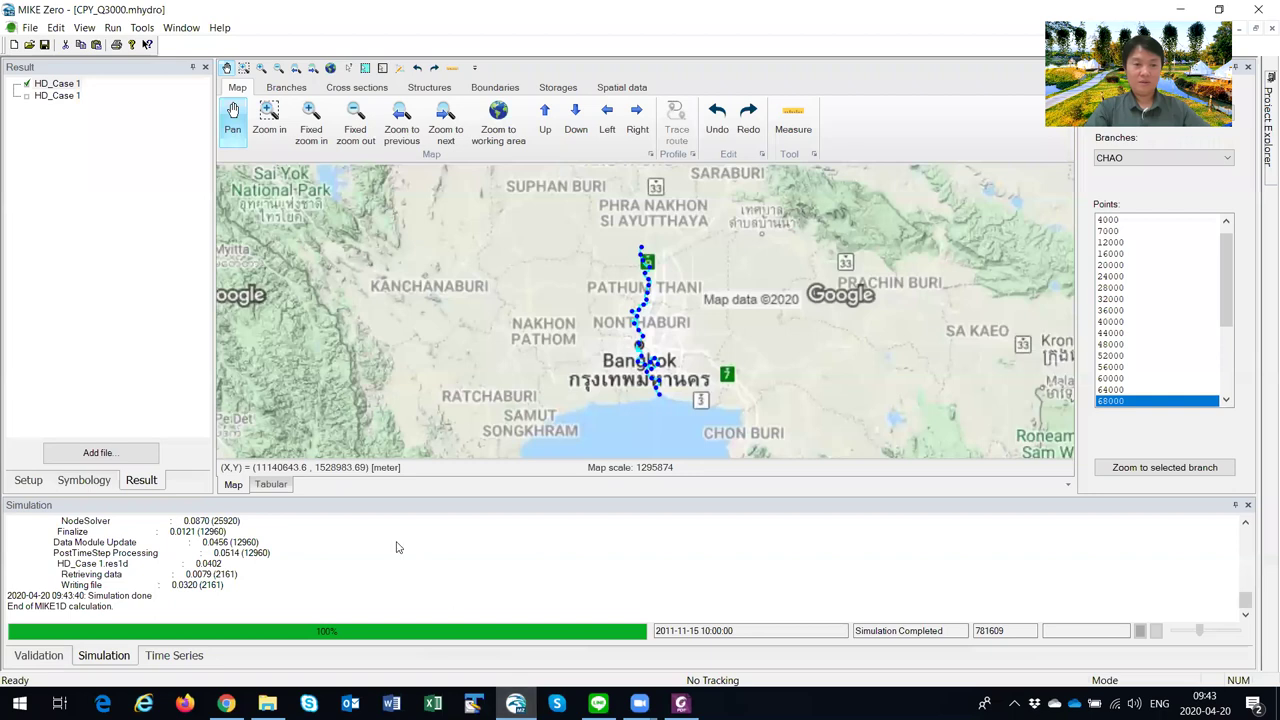
click(55, 96)
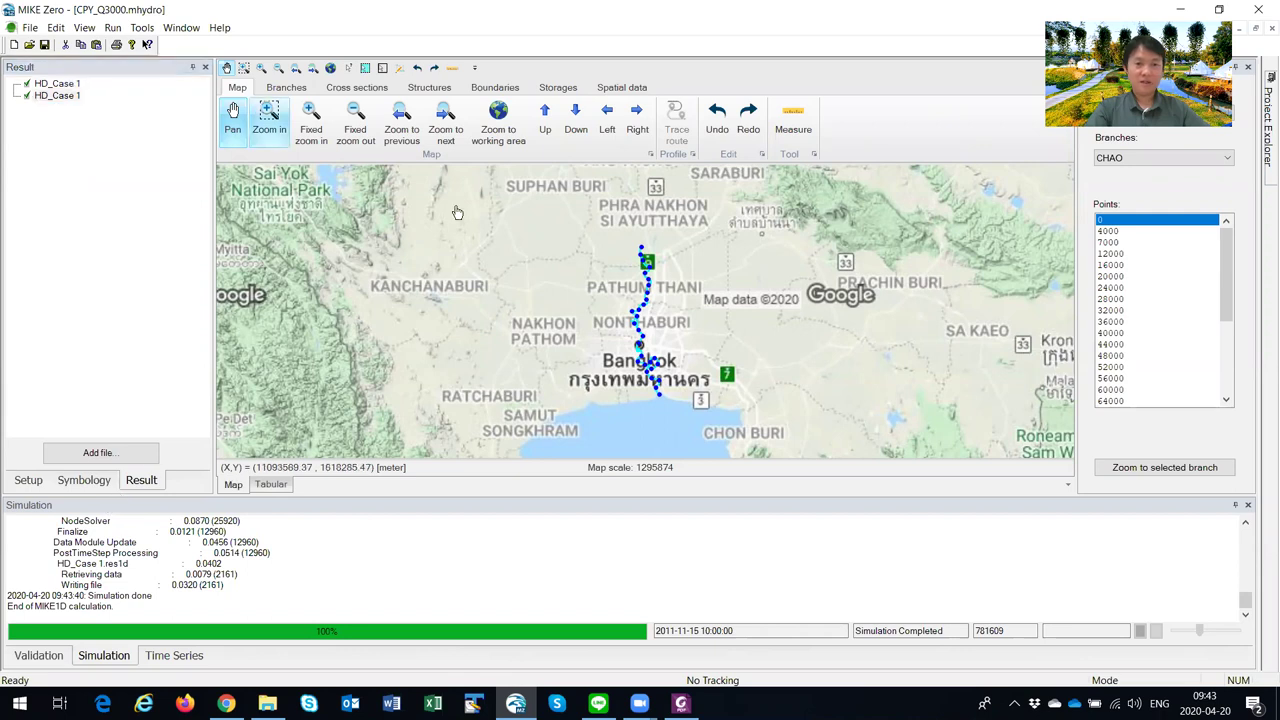
click(269, 120)
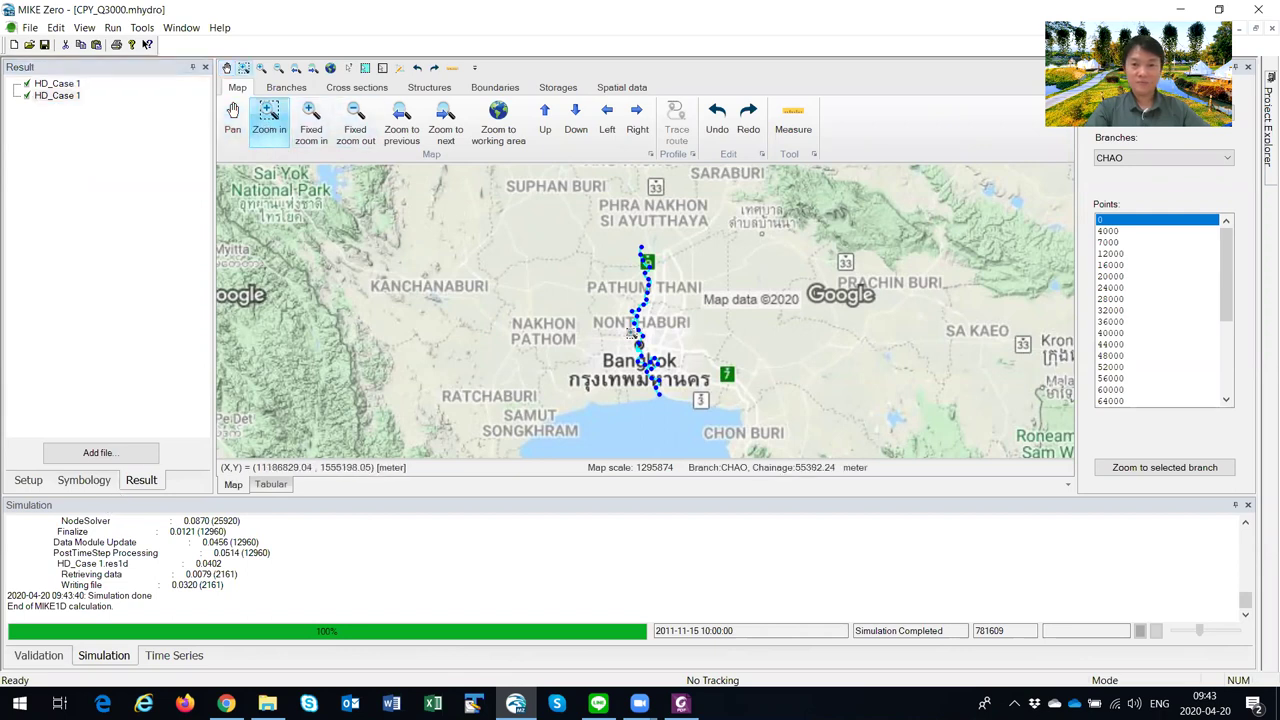
drag(610, 330, 684, 380)
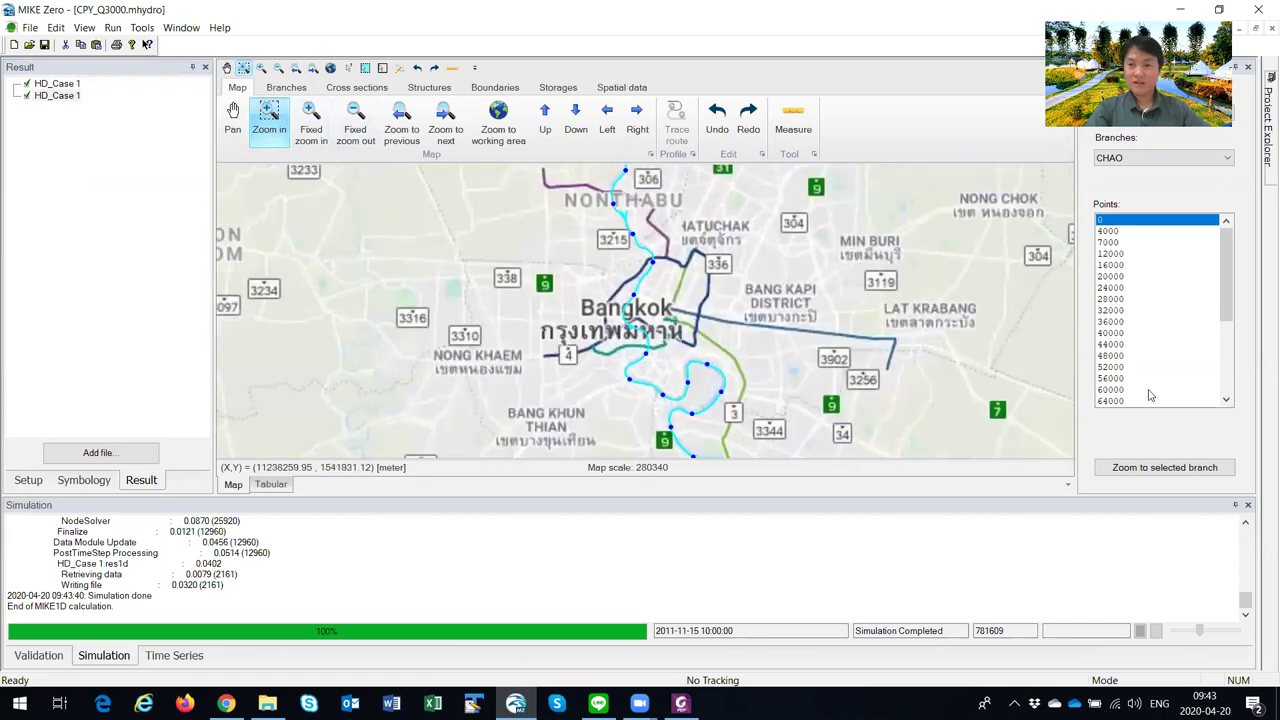
scroll(1120, 400, down, 1)
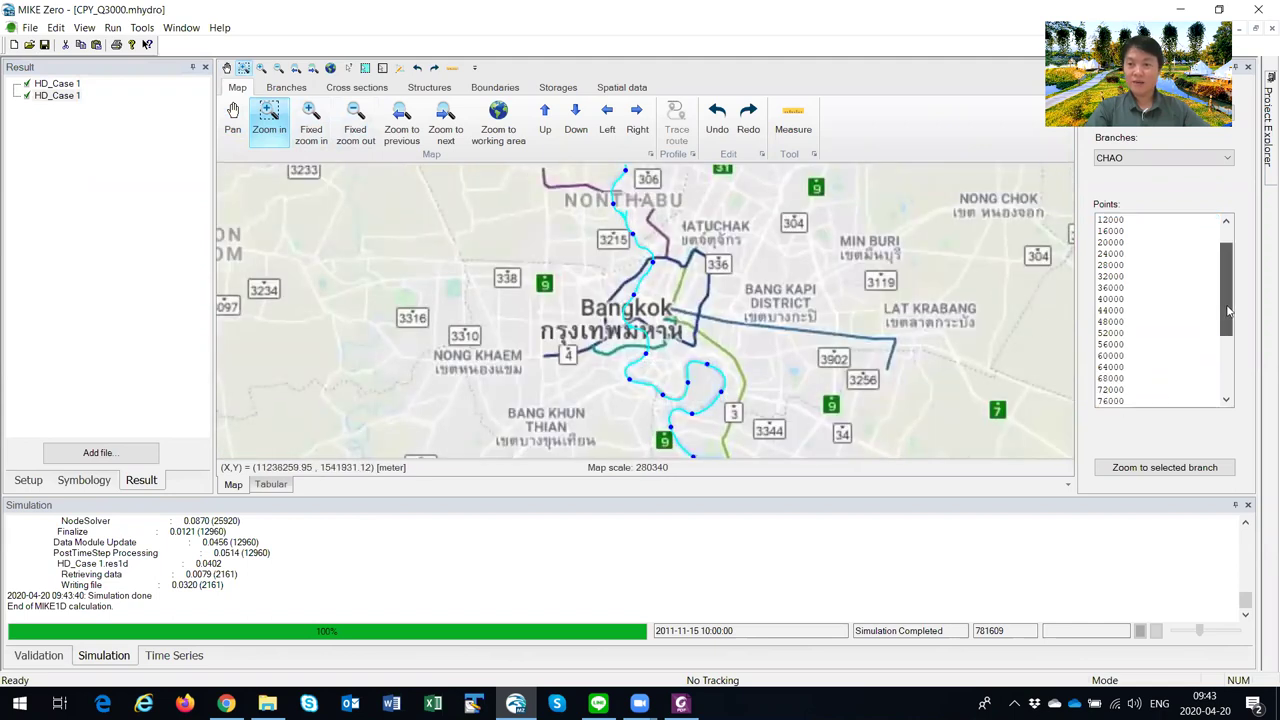
click(1110, 379)
right_click(1110, 382)
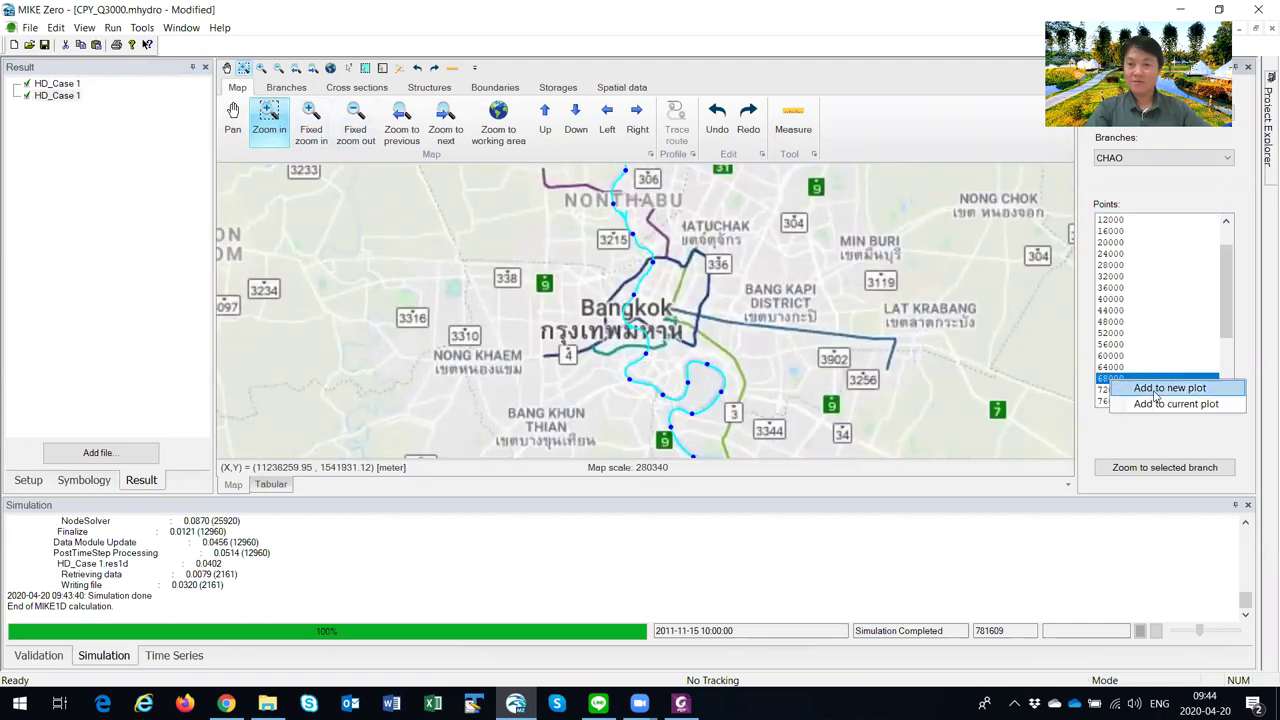
click(1160, 389)
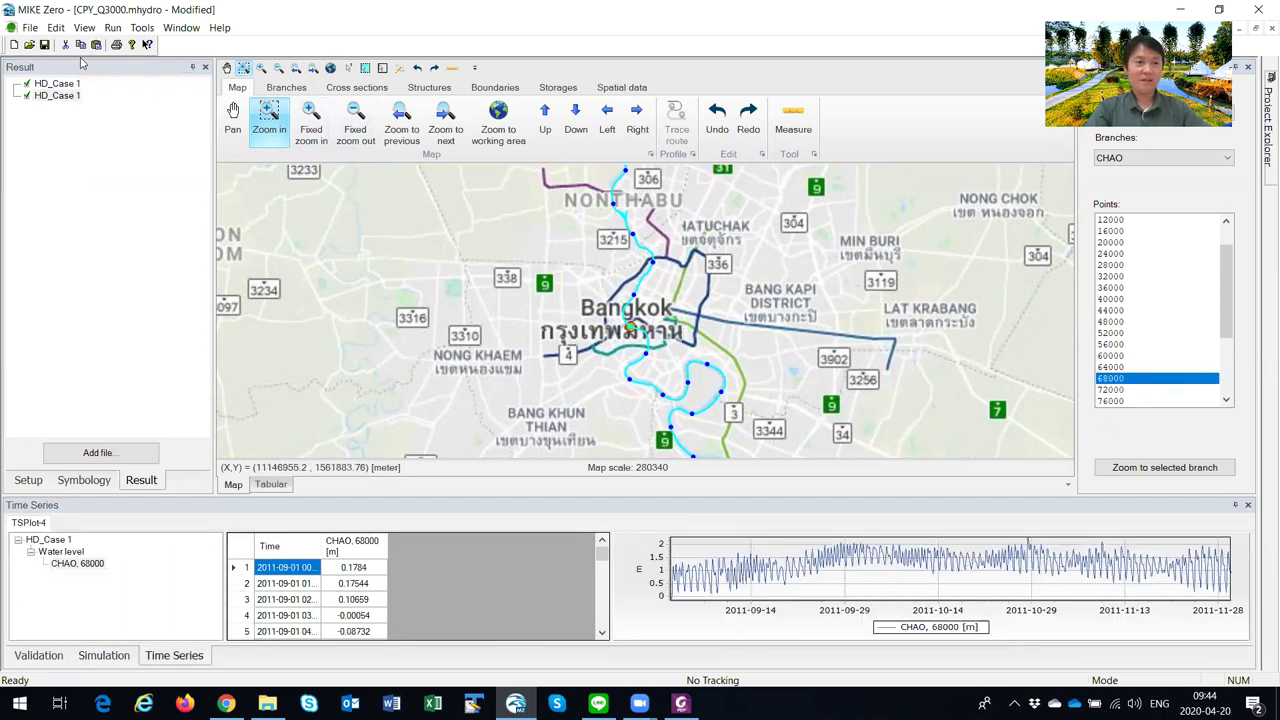
Step: Save the CPY_Q3000 model and save a copy of it as CPY_Q4000.mhydro in the MHR folder
click(44, 44)
click(30, 27)
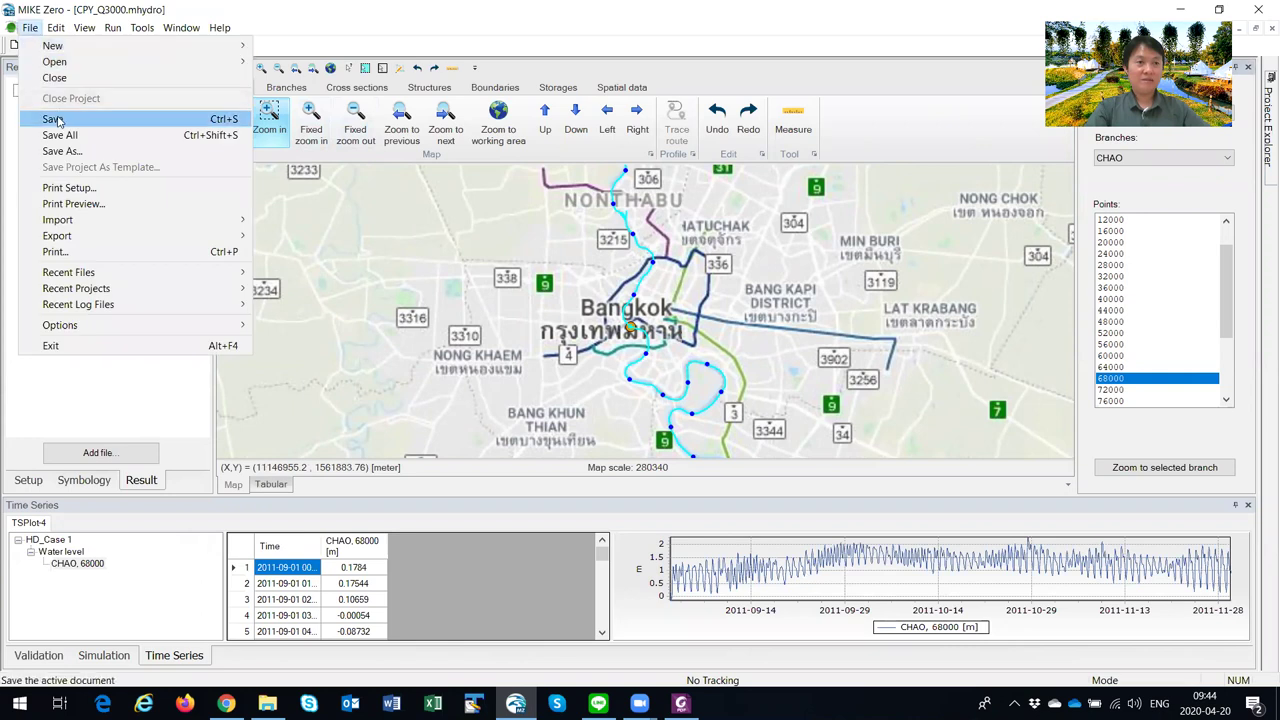
click(60, 151)
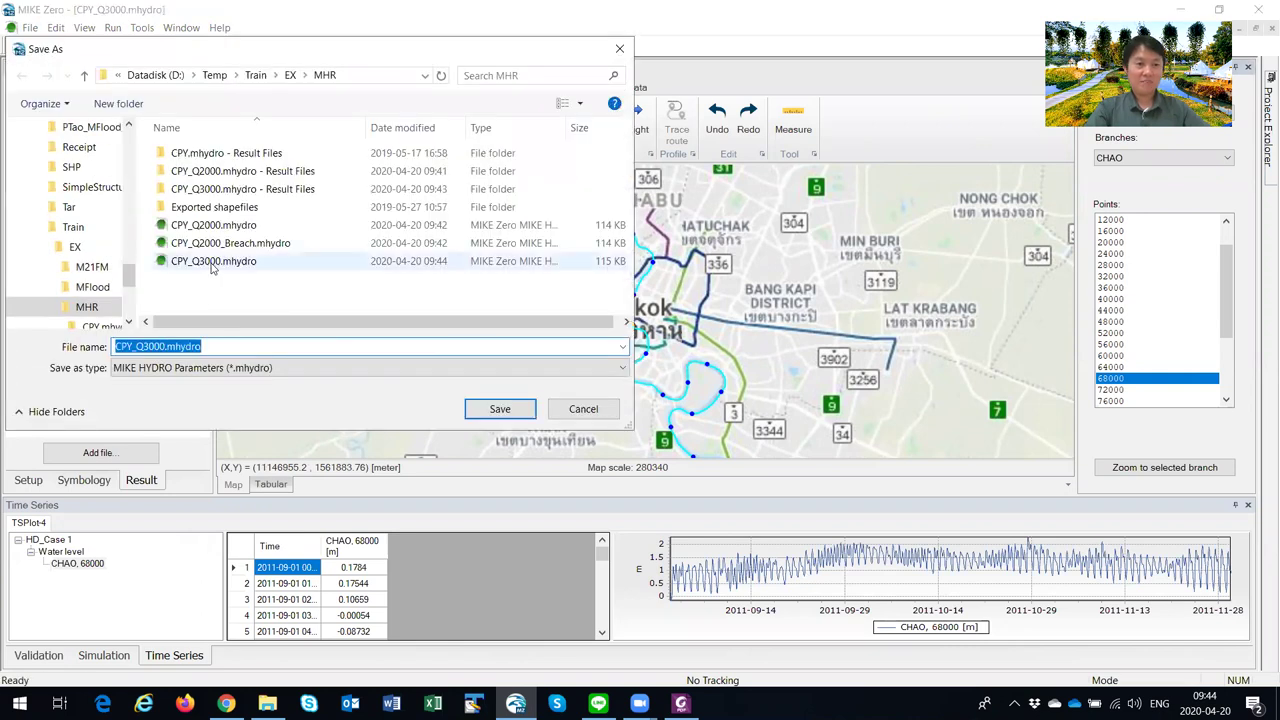
click(170, 346)
key(Left)
key(Left)
key(Left)
key(shift+Left)
text(4)
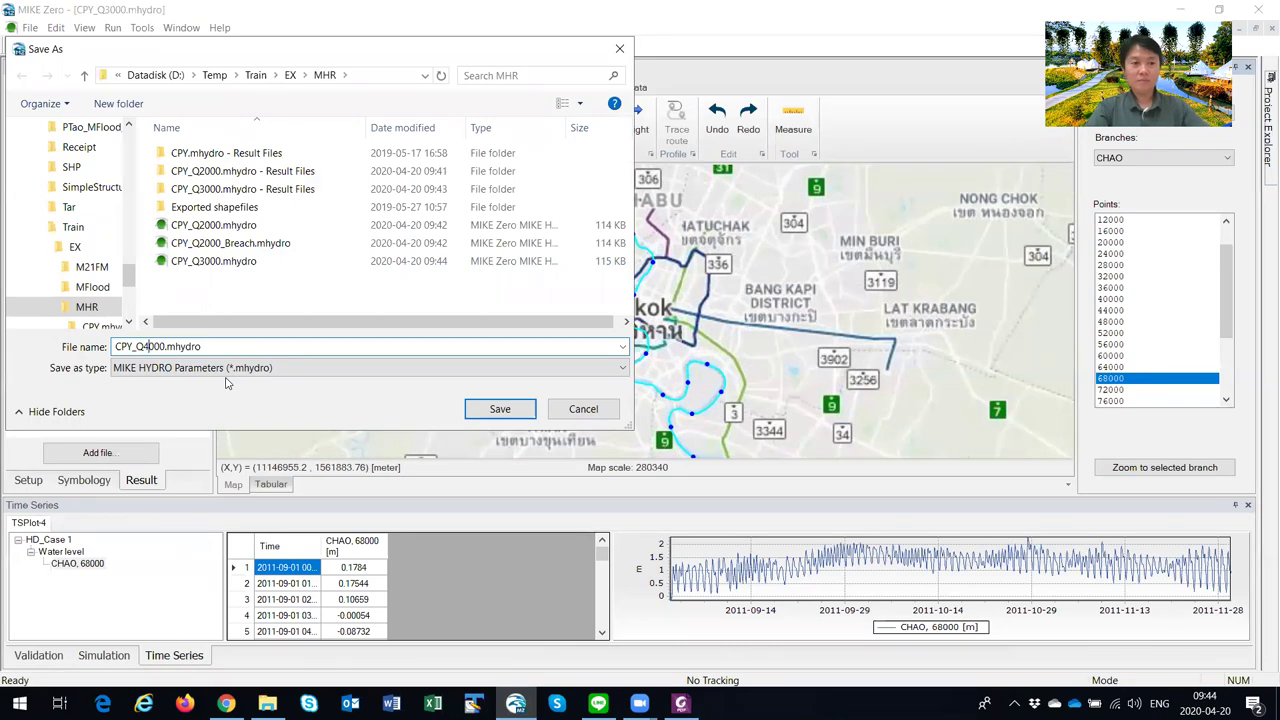
click(505, 414)
Step: In the model setup, set the time series file of the Bangsai discharge boundary to CPY-BD_Q4000.dfs0 with the item Q Bangsai
click(22, 480)
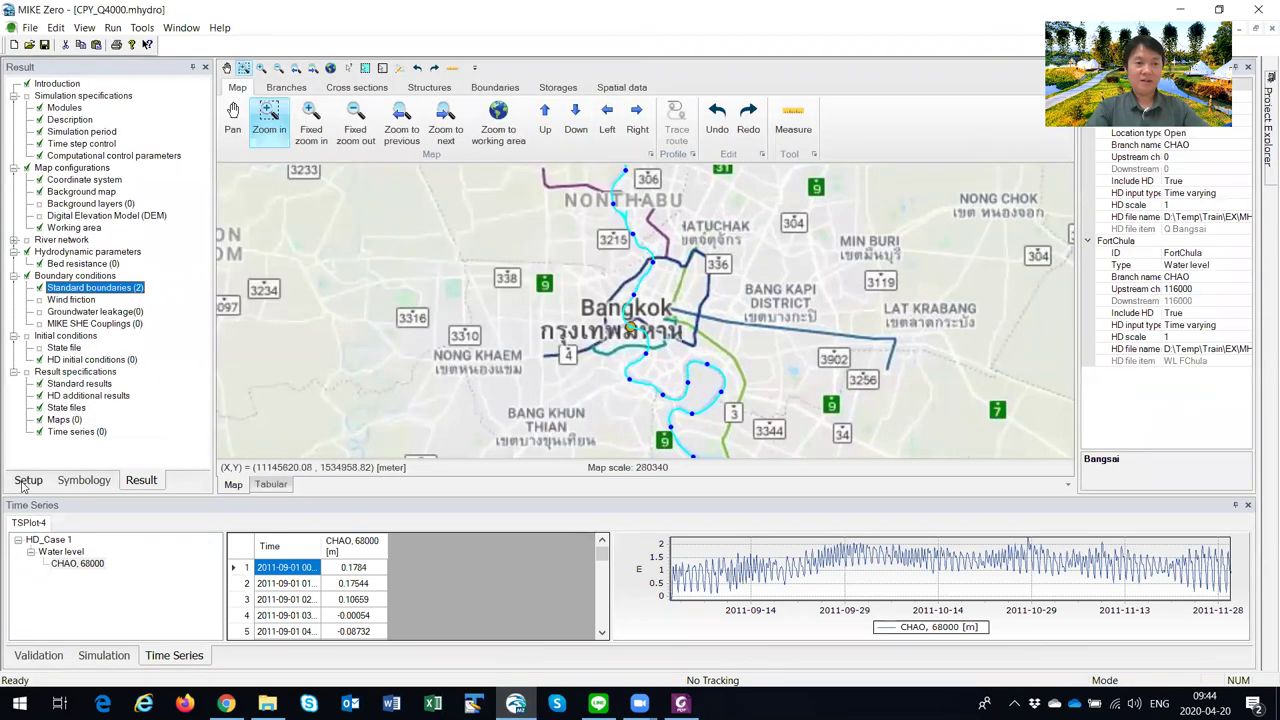
double_click(128, 286)
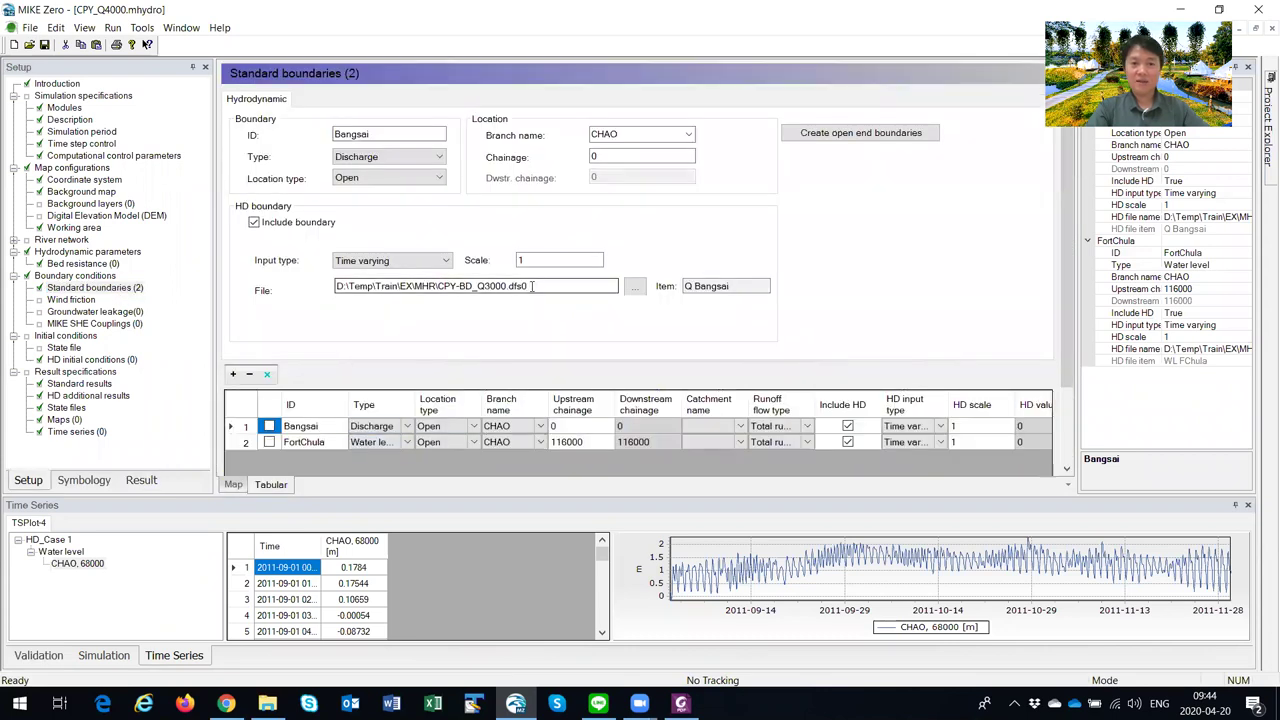
click(633, 287)
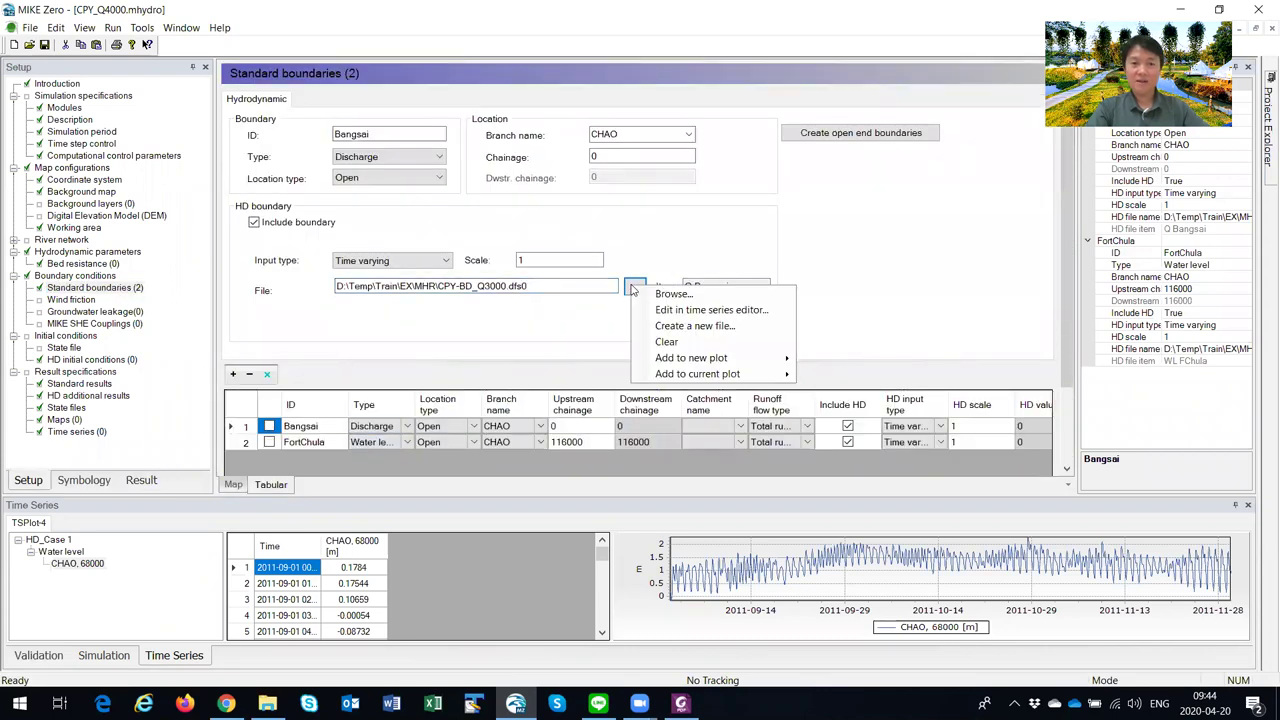
click(688, 297)
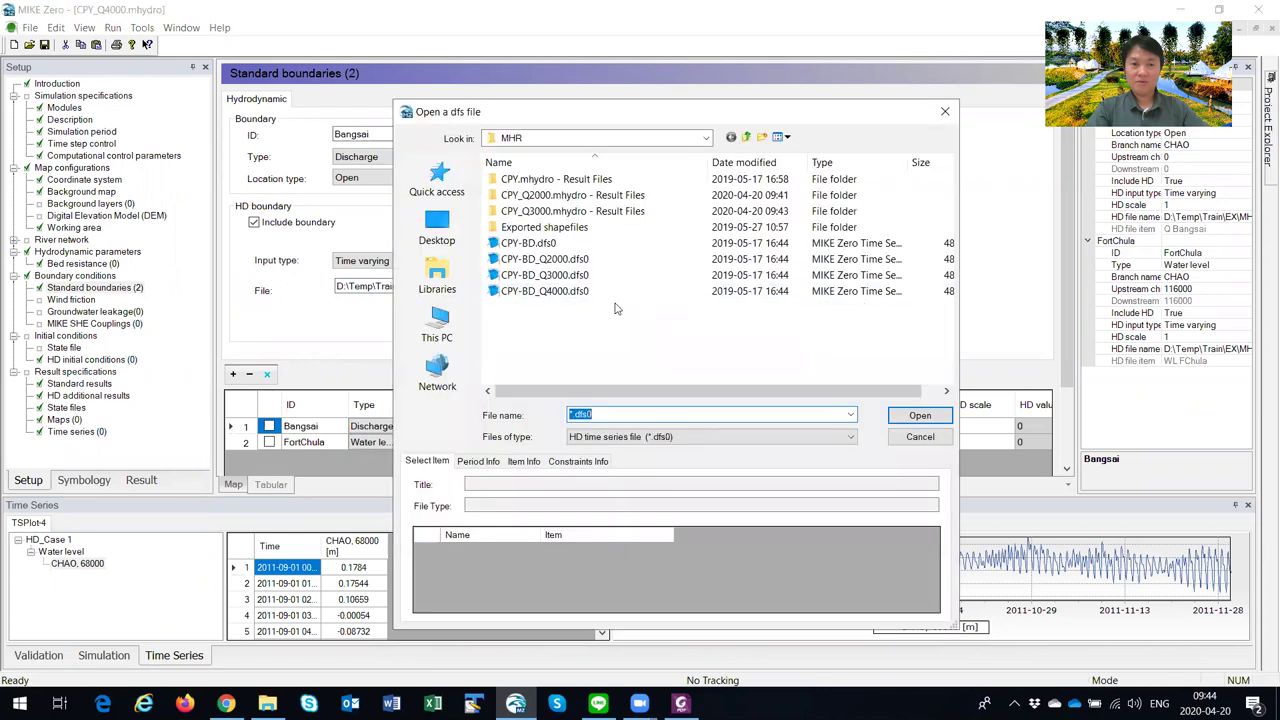
click(566, 292)
click(919, 416)
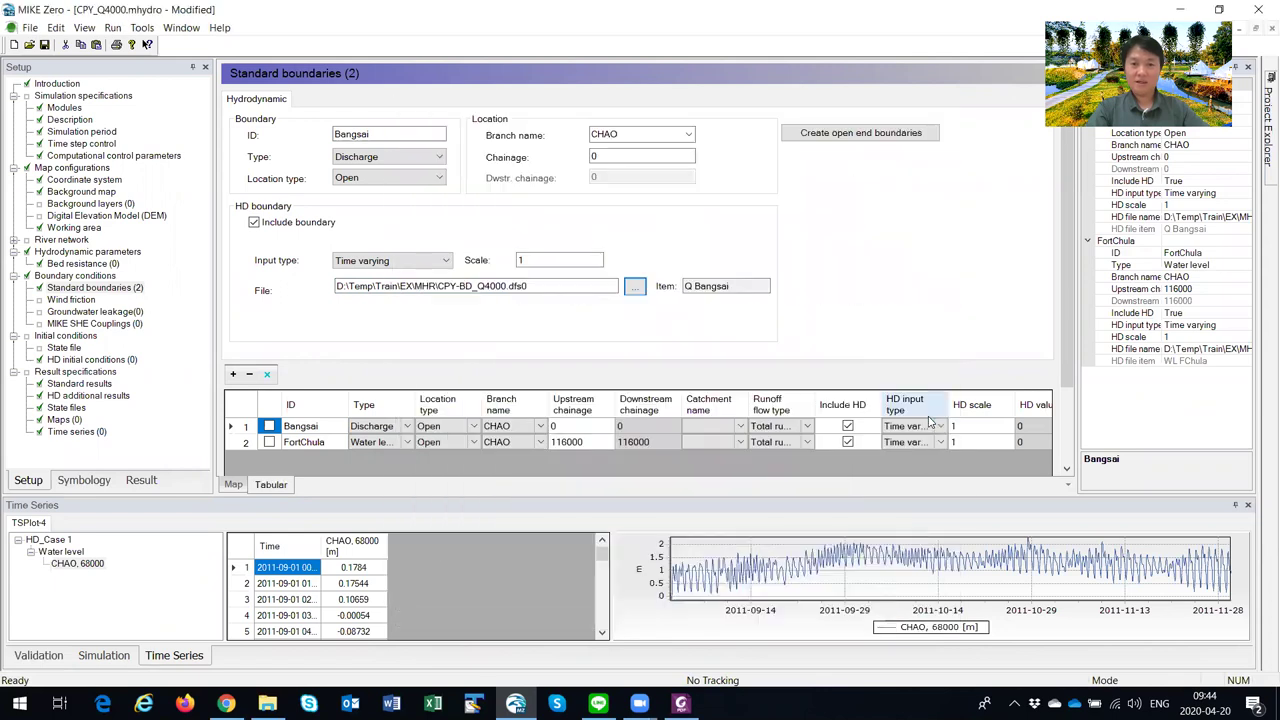
Step: Inspect the CPY-BD_Q4000.dfs0 discharge series in the time series editor and close it
click(635, 287)
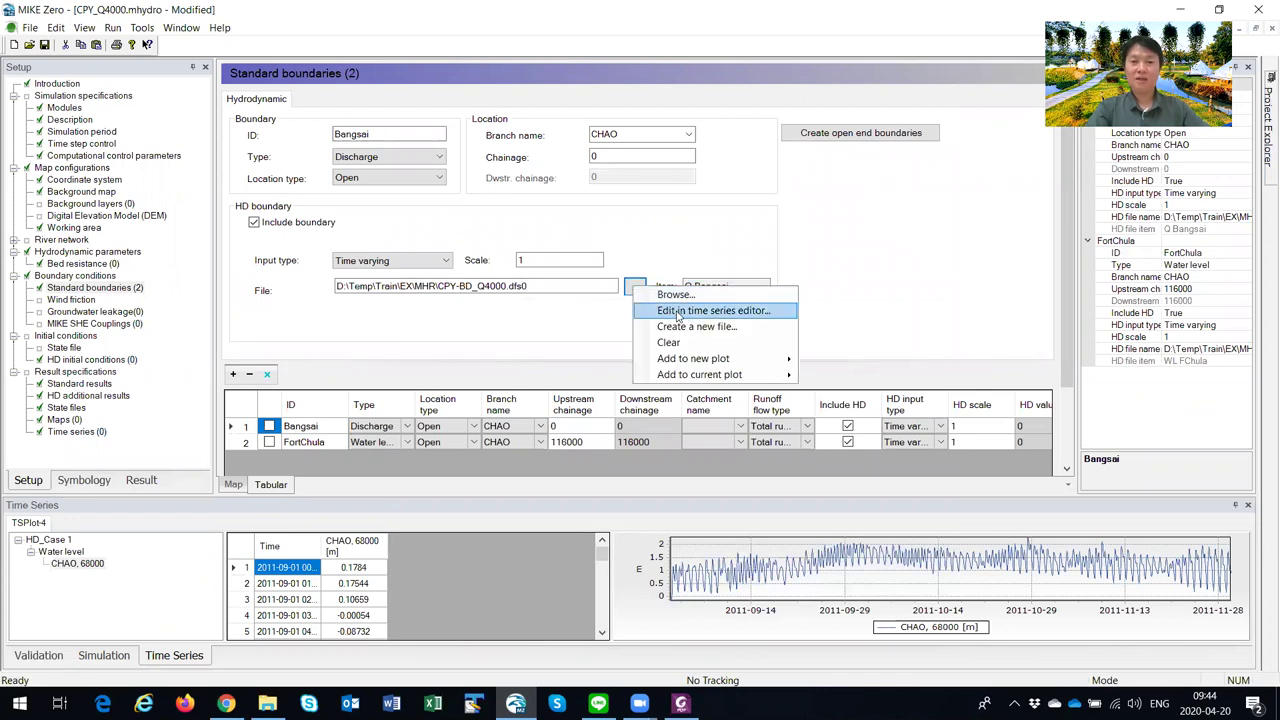
click(690, 311)
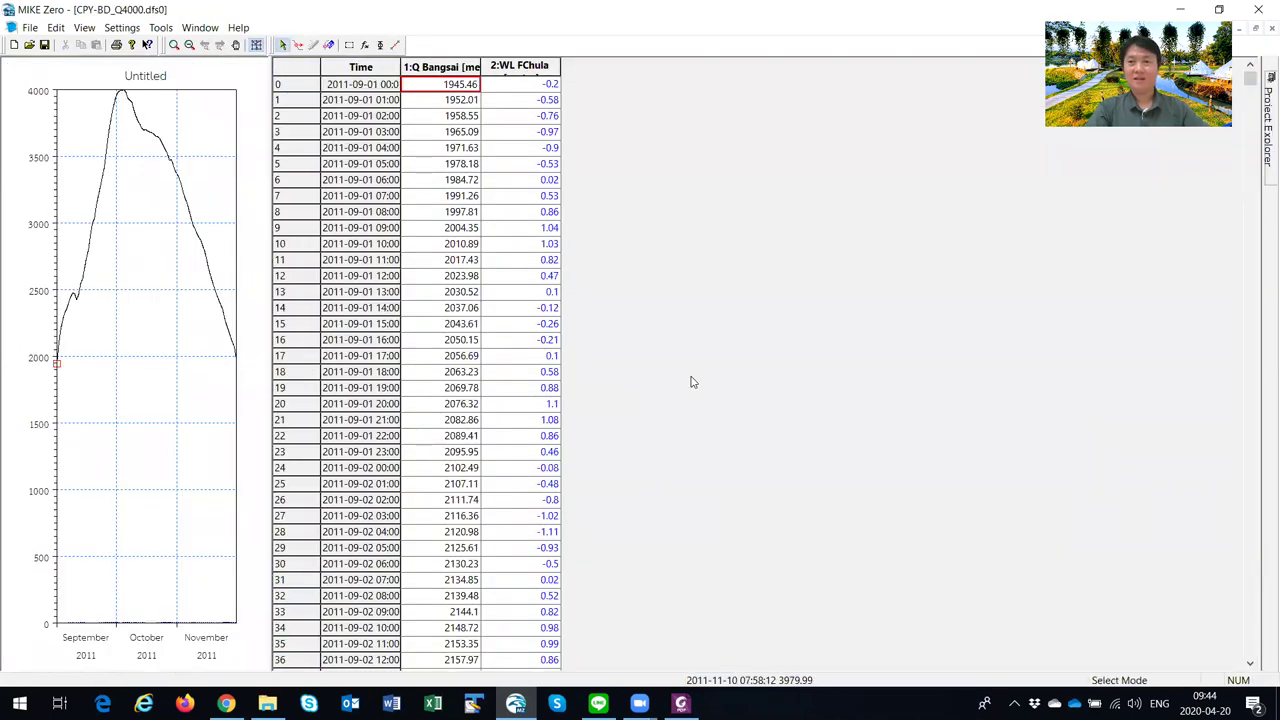
click(1271, 27)
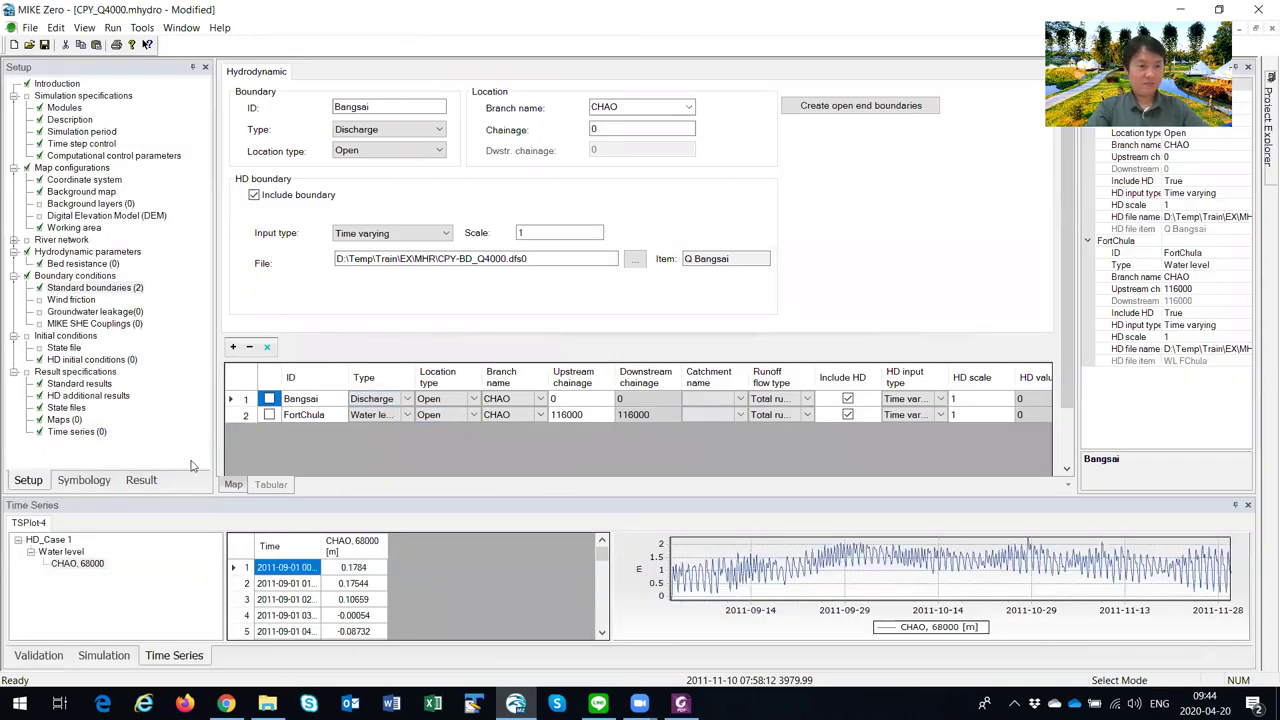
Step: Run the simulation of the CPY_Q4000 model
click(113, 27)
mouse_move(185, 24)
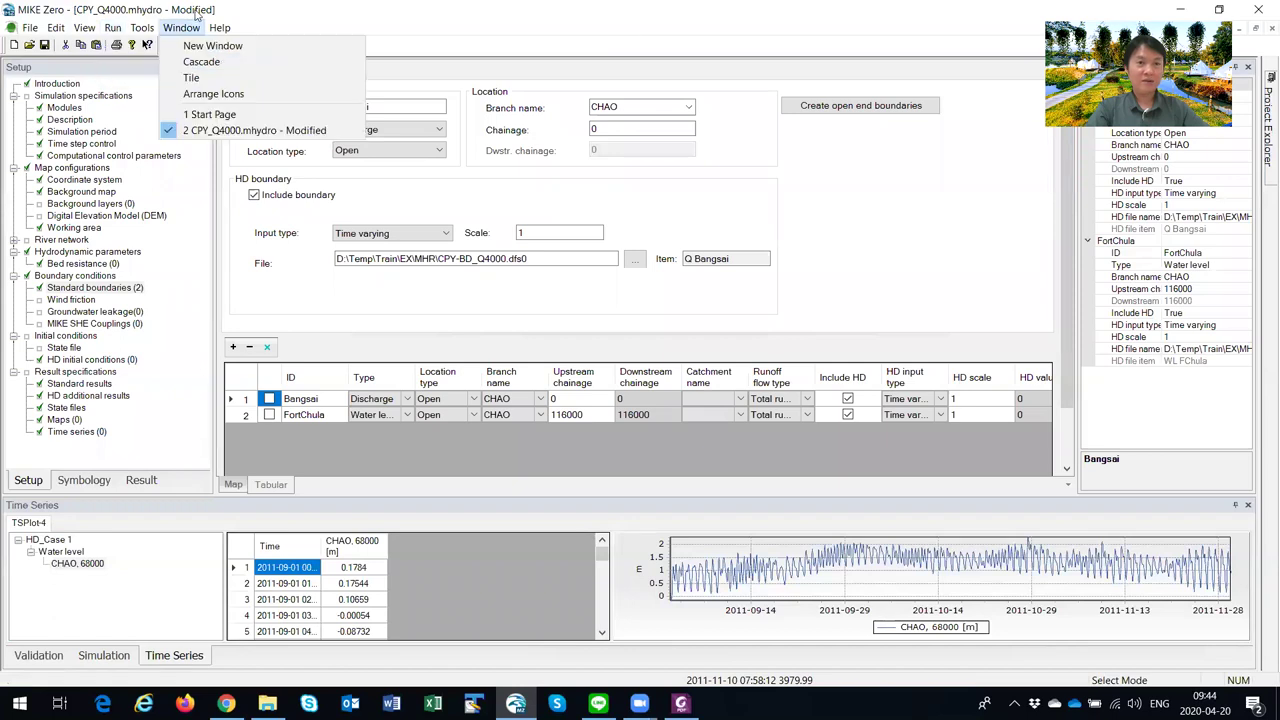
mouse_move(84, 27)
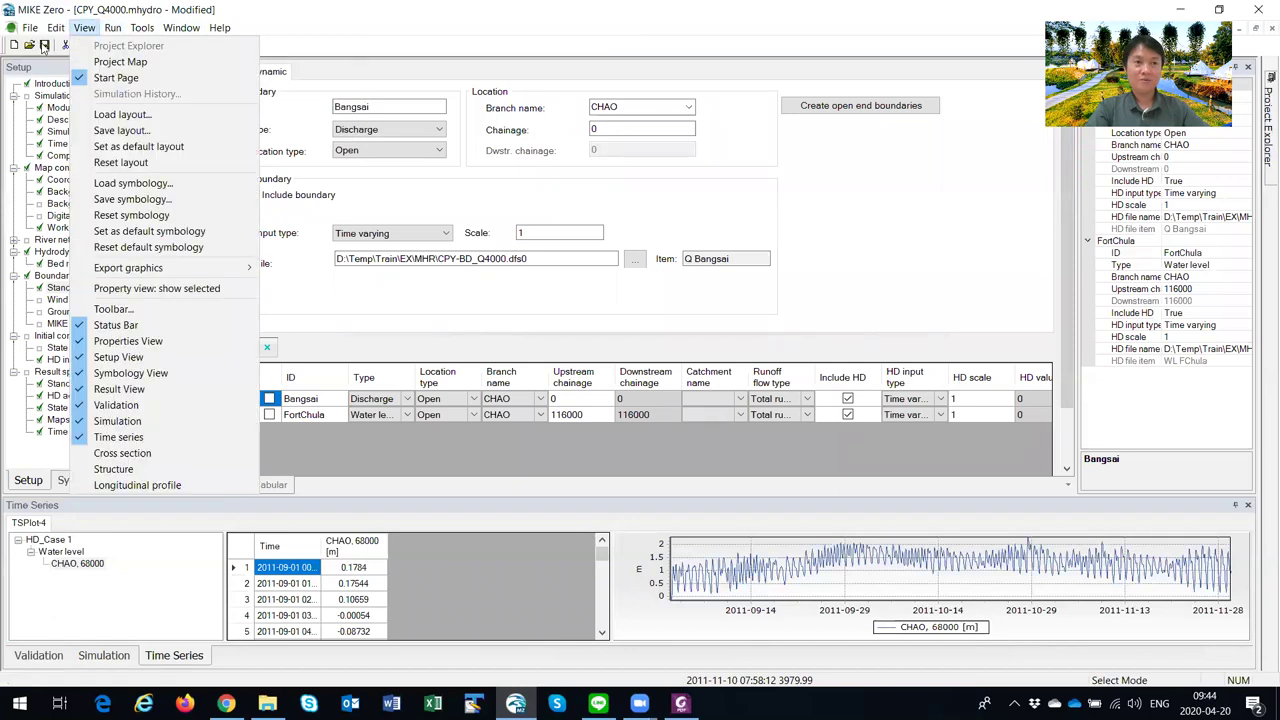
mouse_move(142, 27)
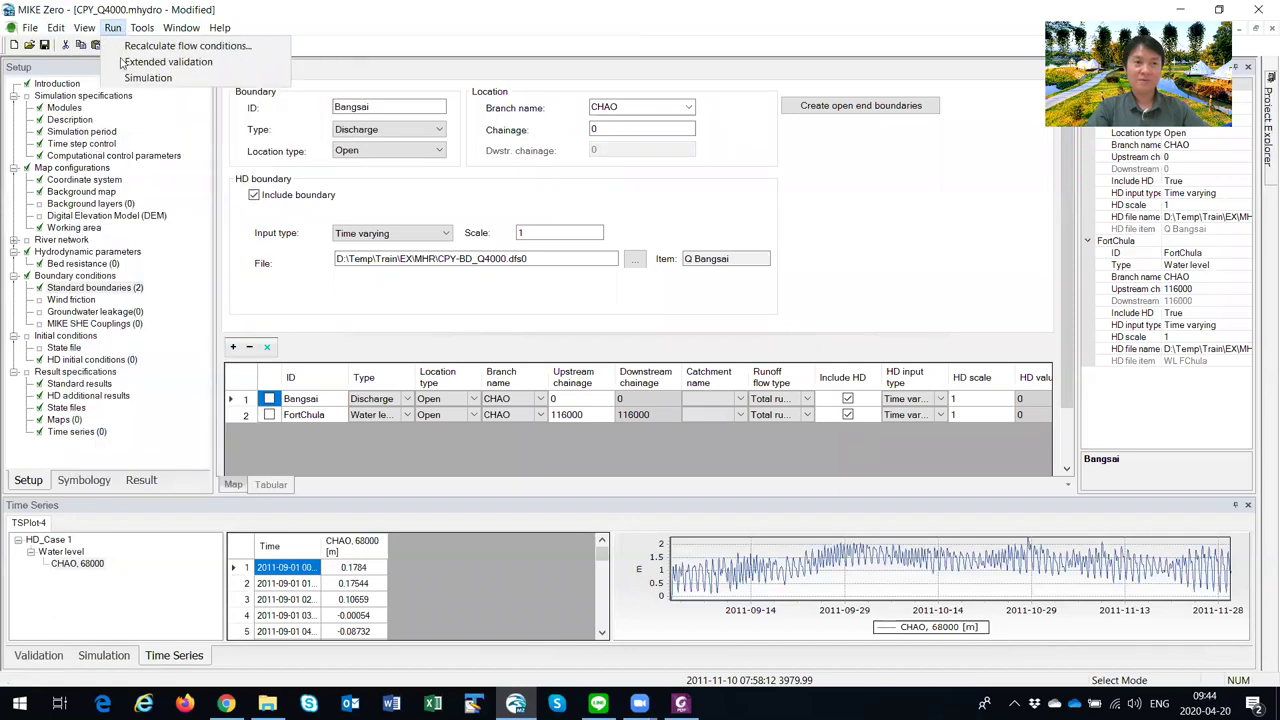
click(128, 77)
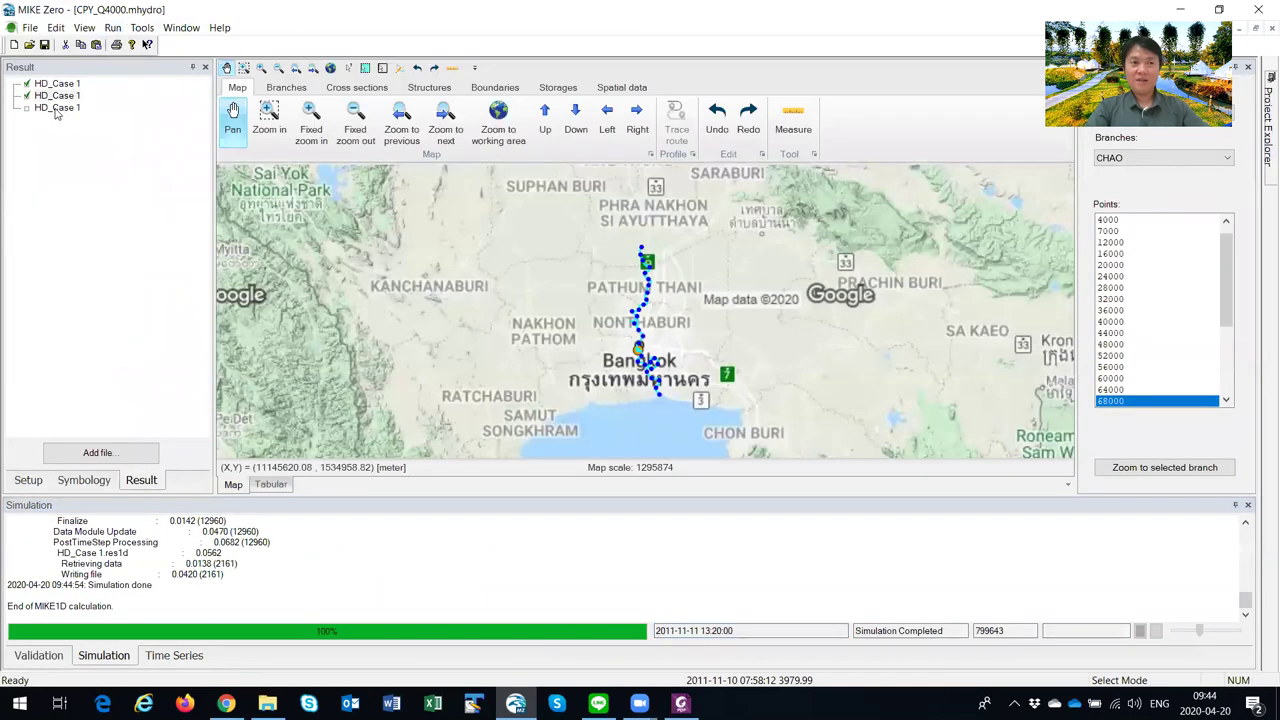
Step: Load the newest HD_Case 1 result and remove the two older HD_Case 1 results from the result list
click(57, 109)
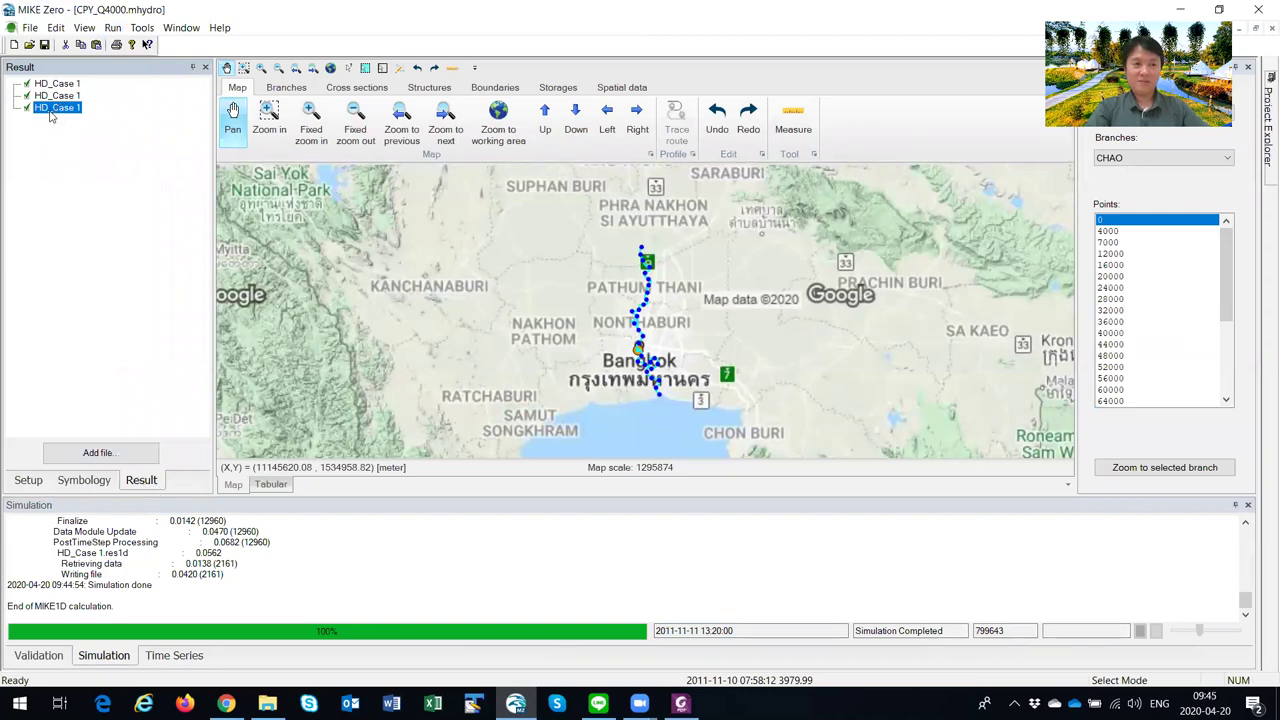
right_click(57, 85)
click(62, 96)
right_click(57, 94)
click(62, 97)
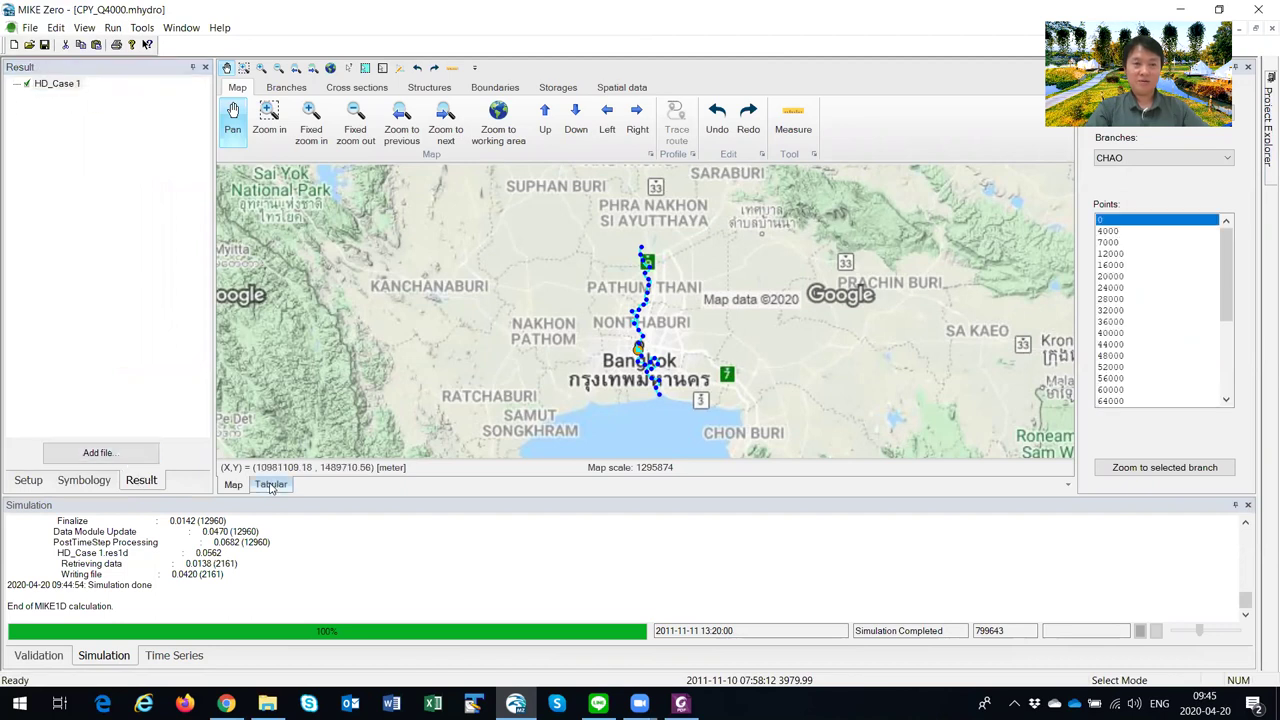
Step: Add branch CHAO at chainage 68000 from the loaded result to the current plot and save the CPY_Q4000 model
scroll(1160, 330, down, 1)
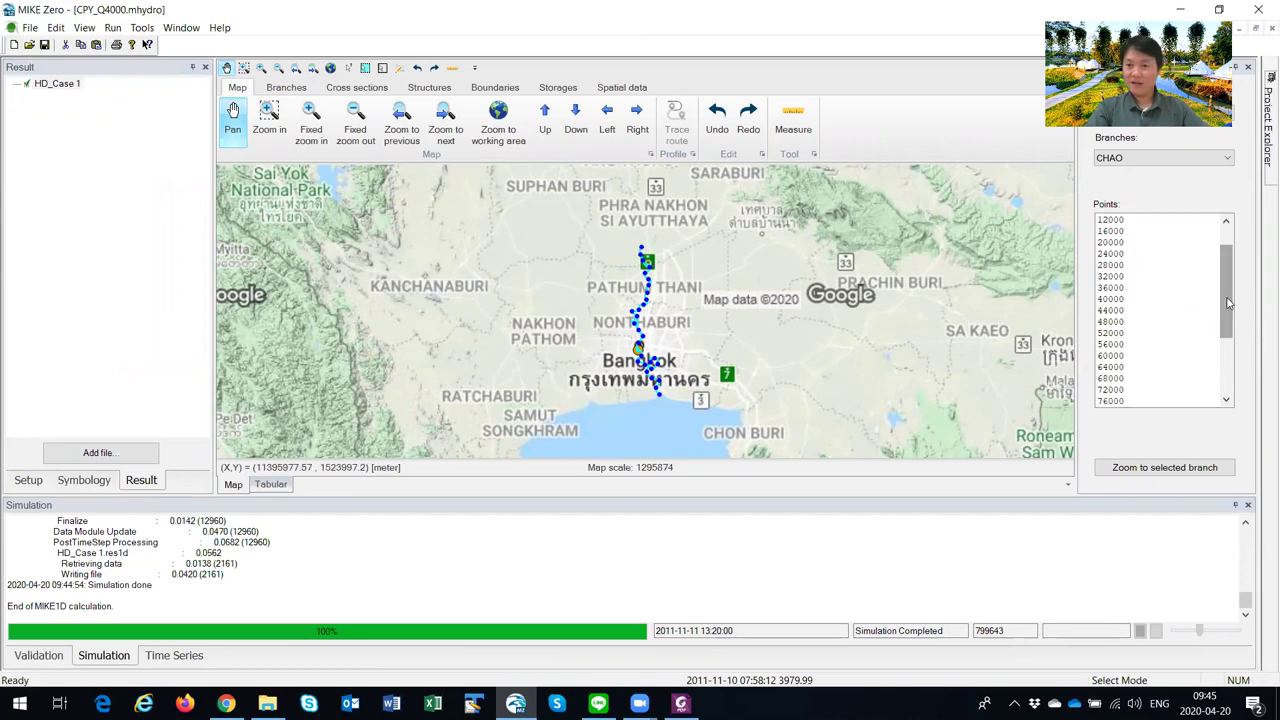
click(1117, 380)
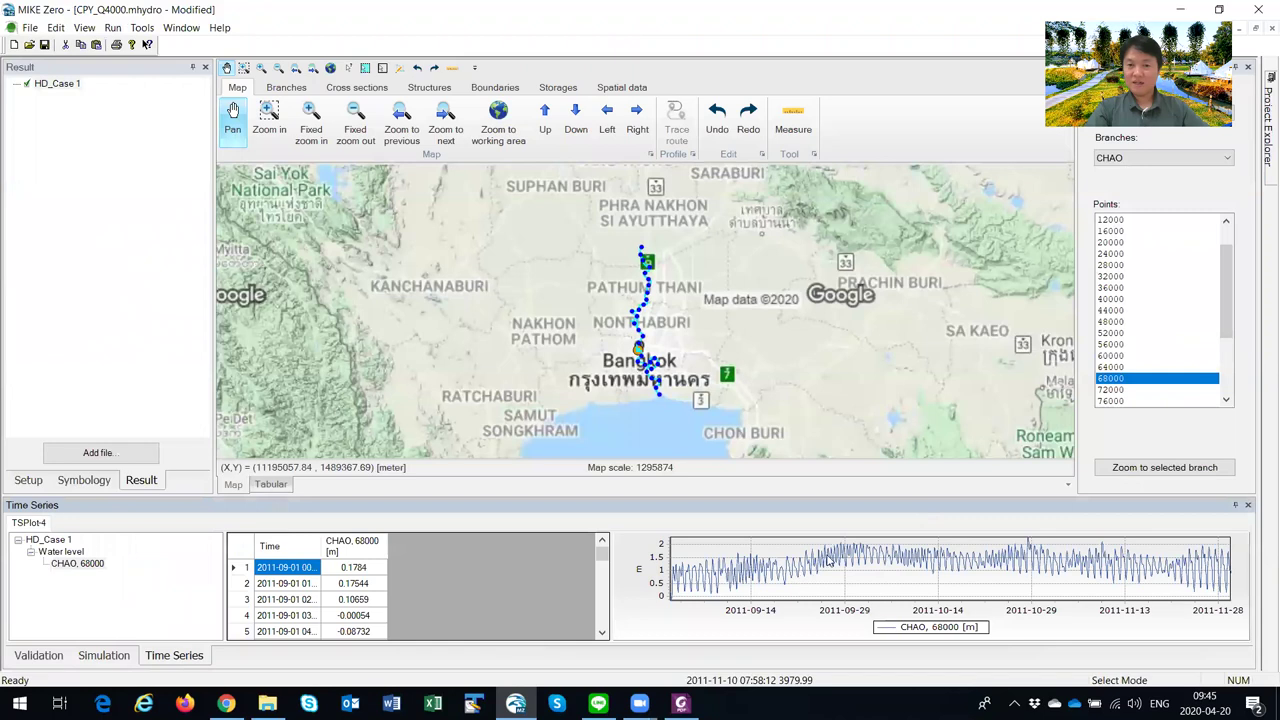
right_click(1113, 382)
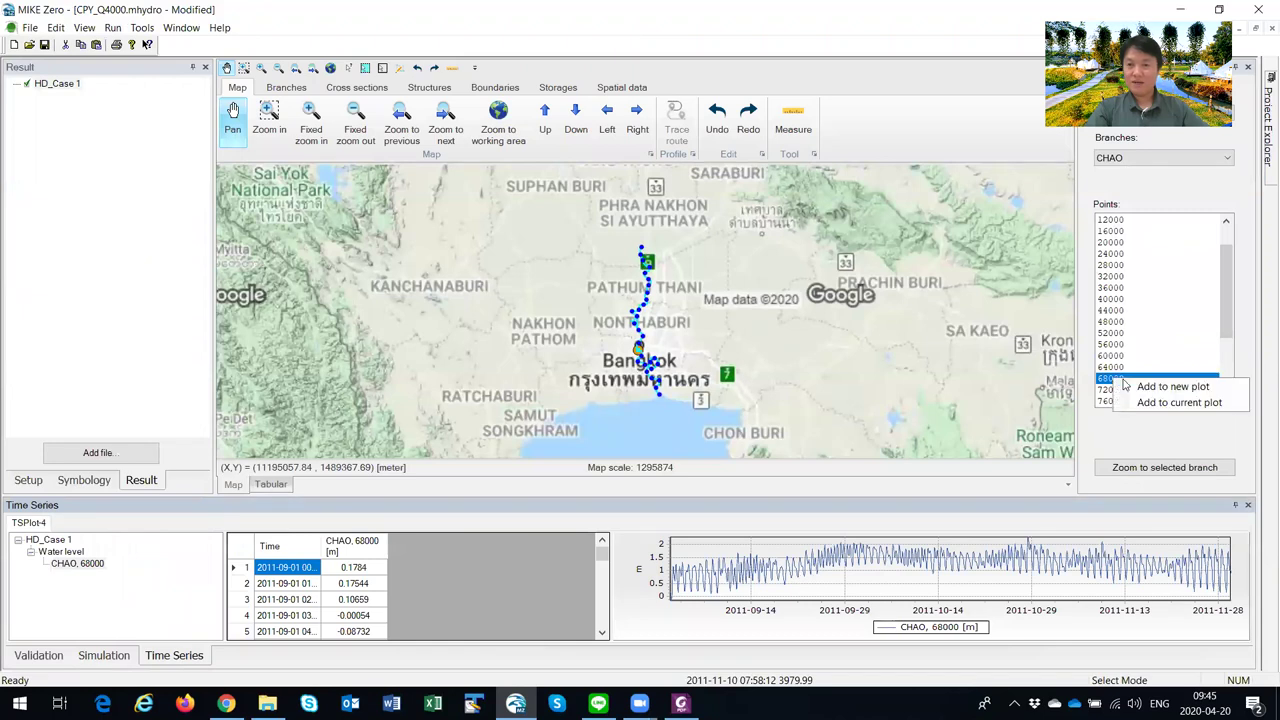
click(1158, 402)
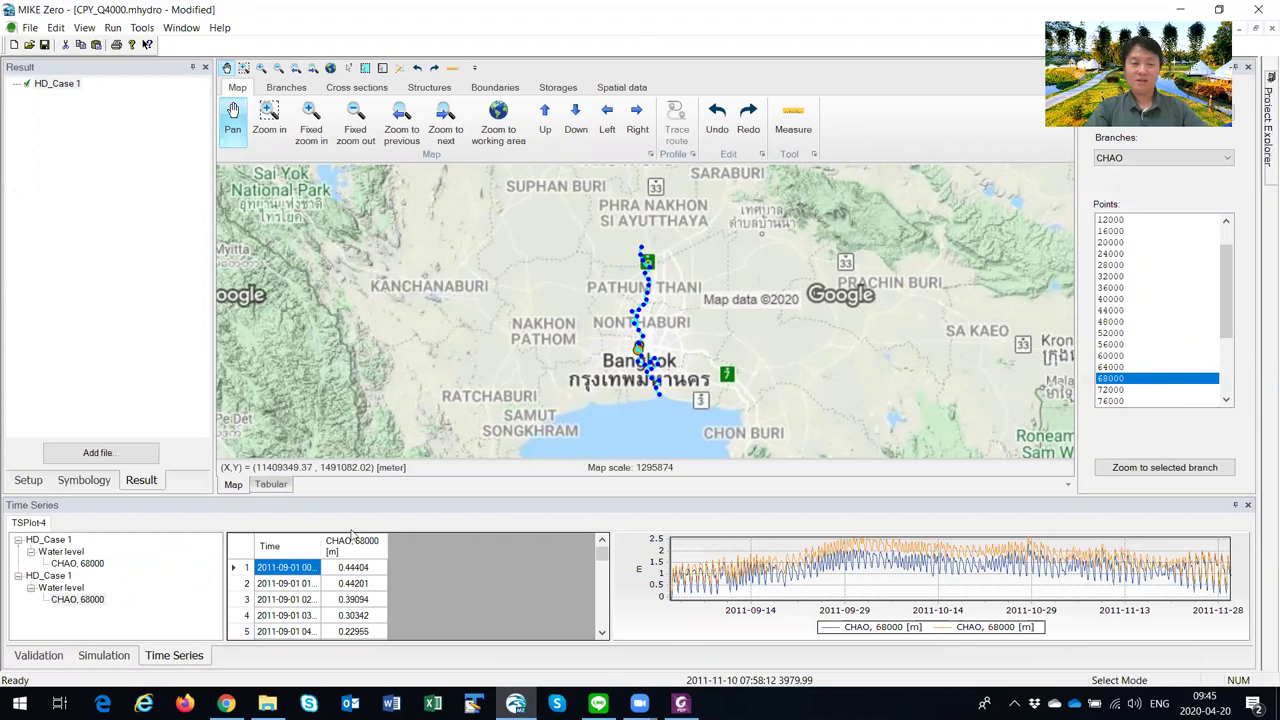
click(45, 46)
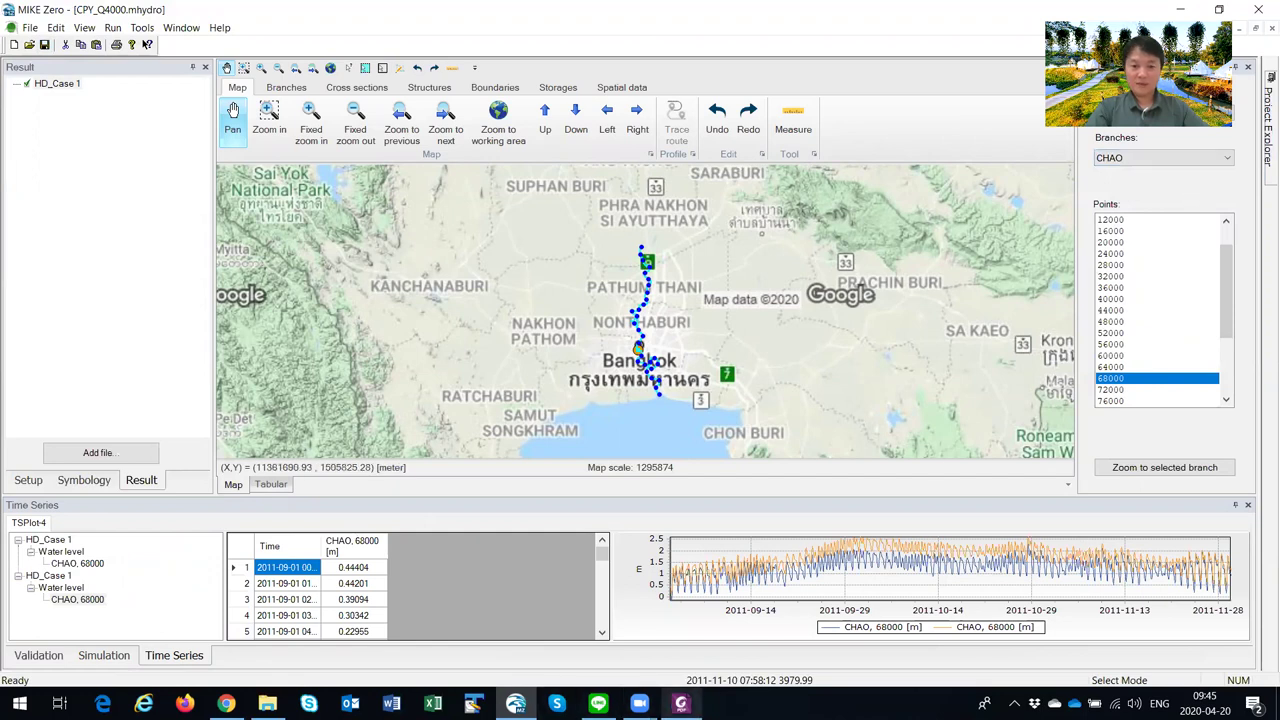
Step: Switch to the PDF manual and read section 3 on copying the MIKE 21 FM files for the breach, Q3000 and Q4000 cases
click(681, 703)
scroll(700, 518, down, 10)
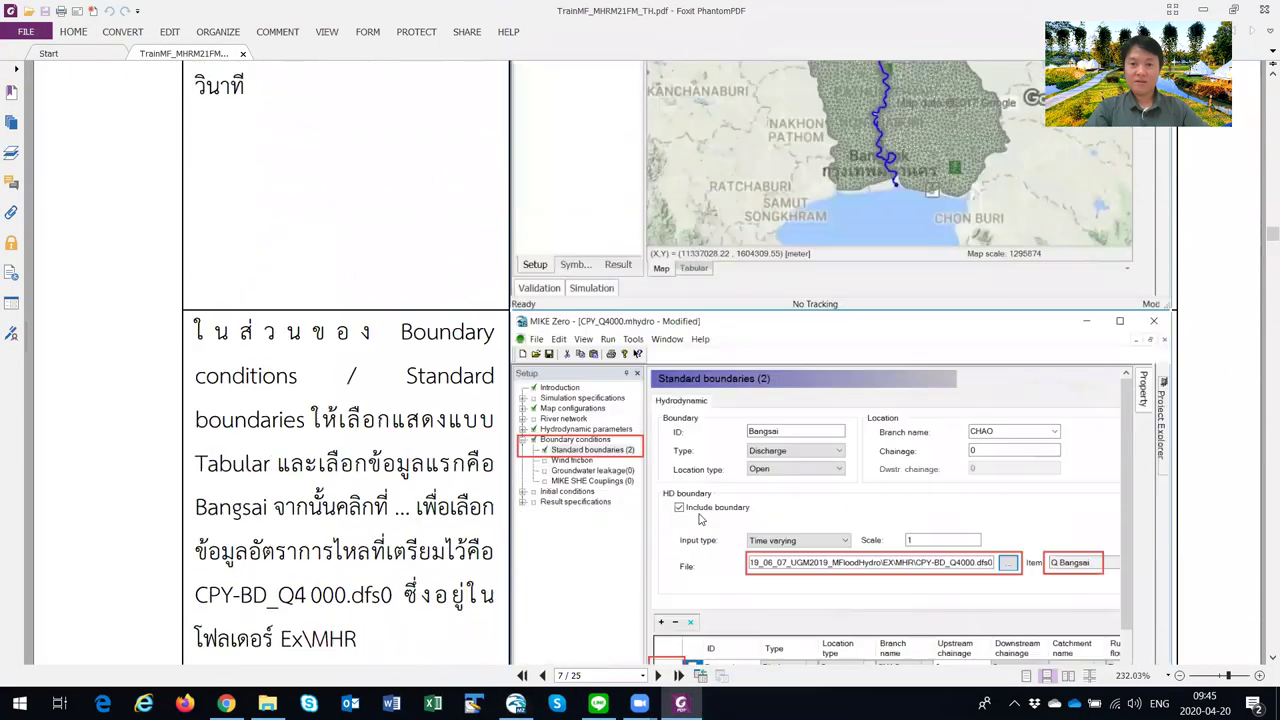
scroll(700, 518, down, 10)
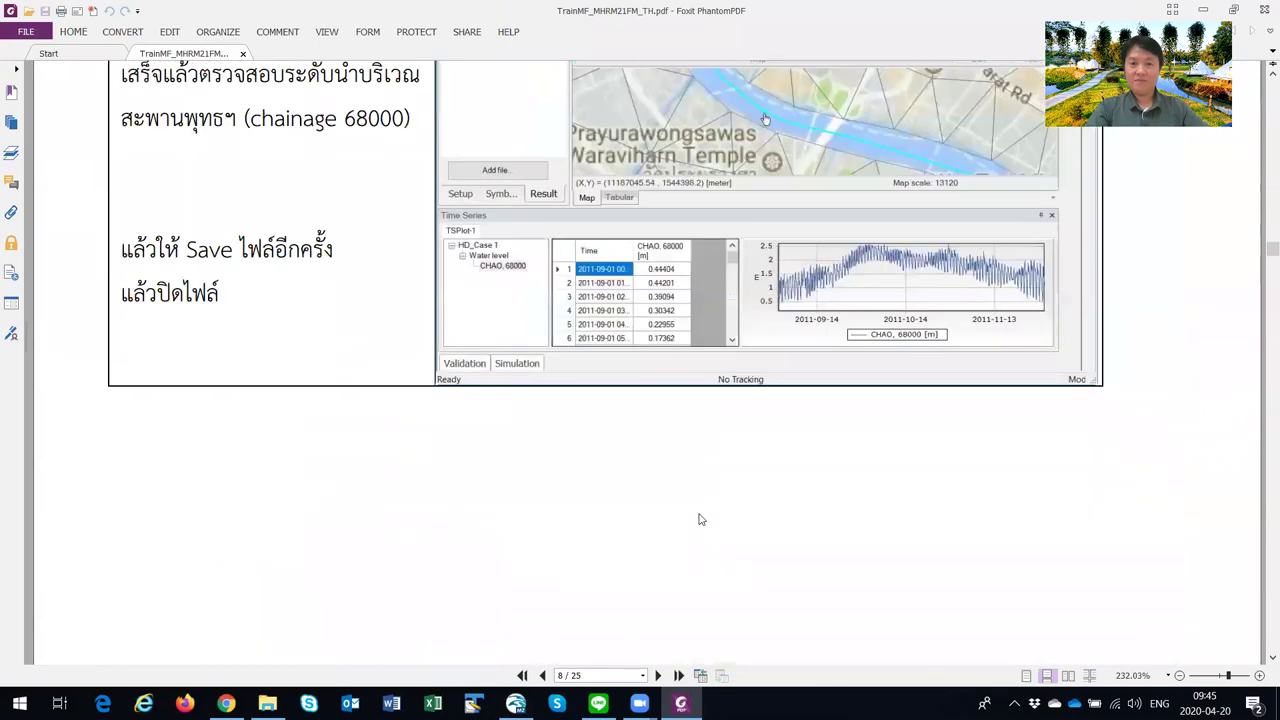
scroll(700, 519, up, 2)
scroll(359, 362, down, 10)
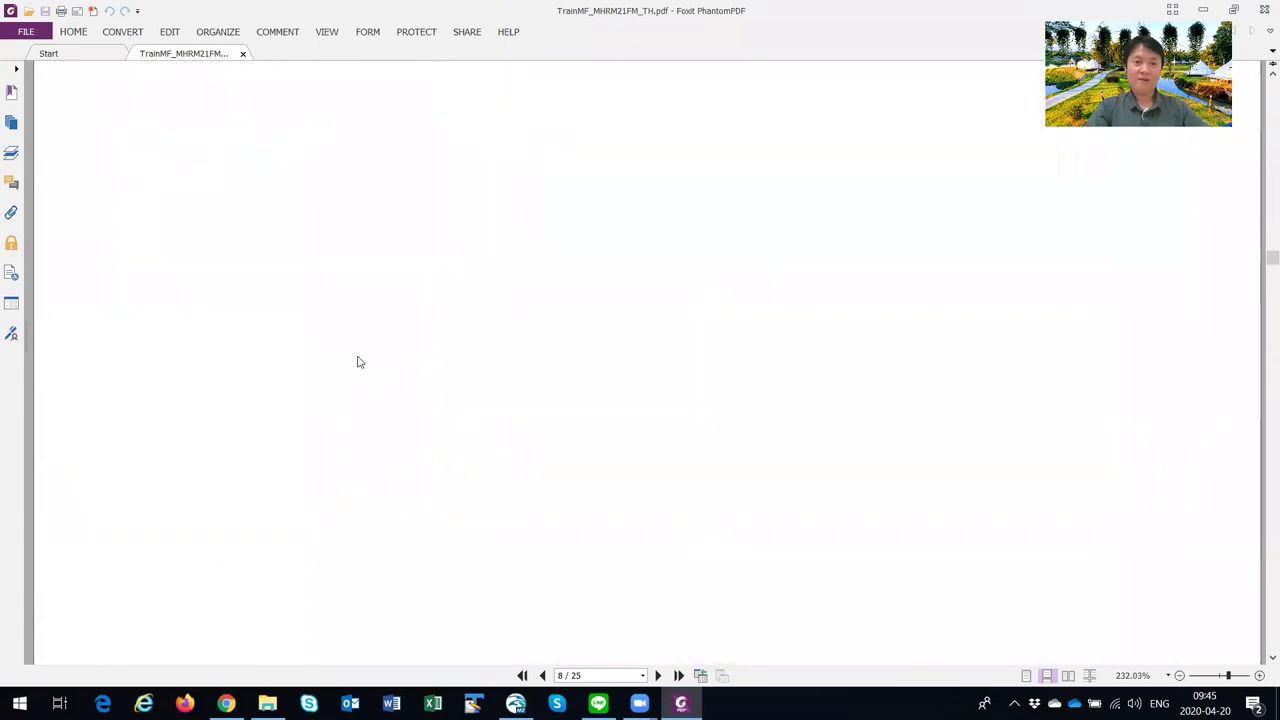
scroll(359, 362, down, 8)
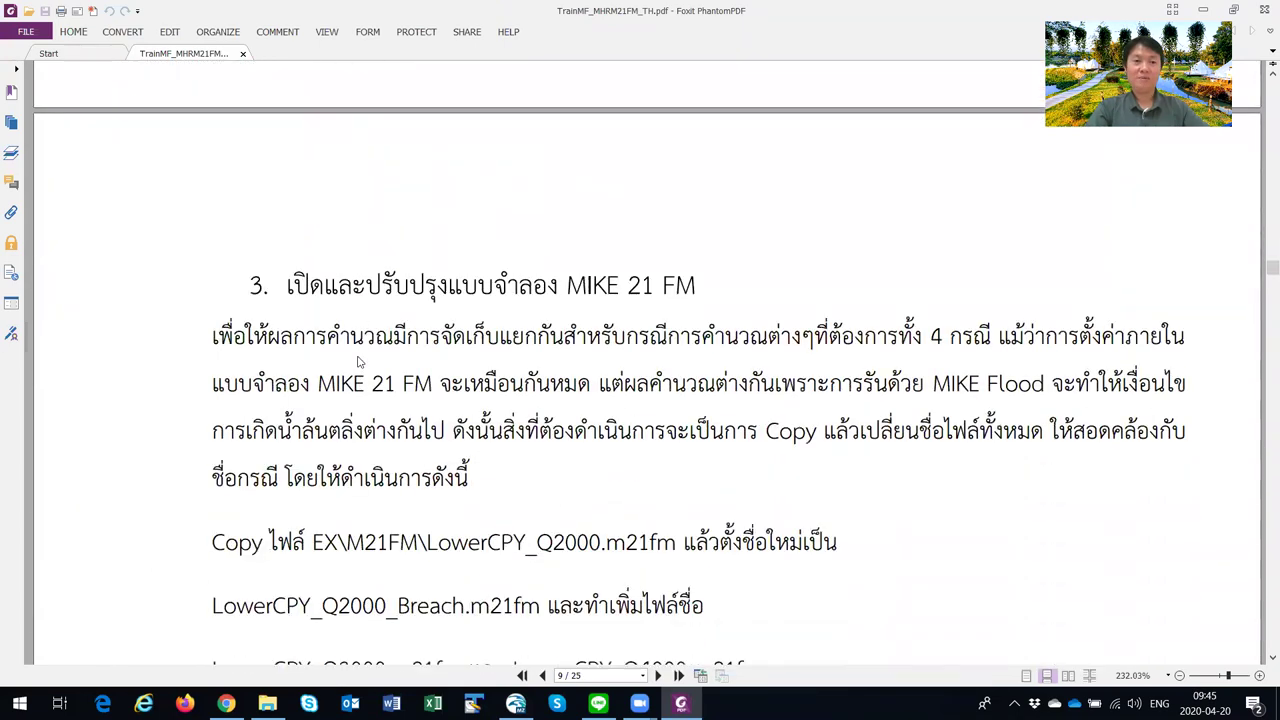
scroll(359, 362, down, 1)
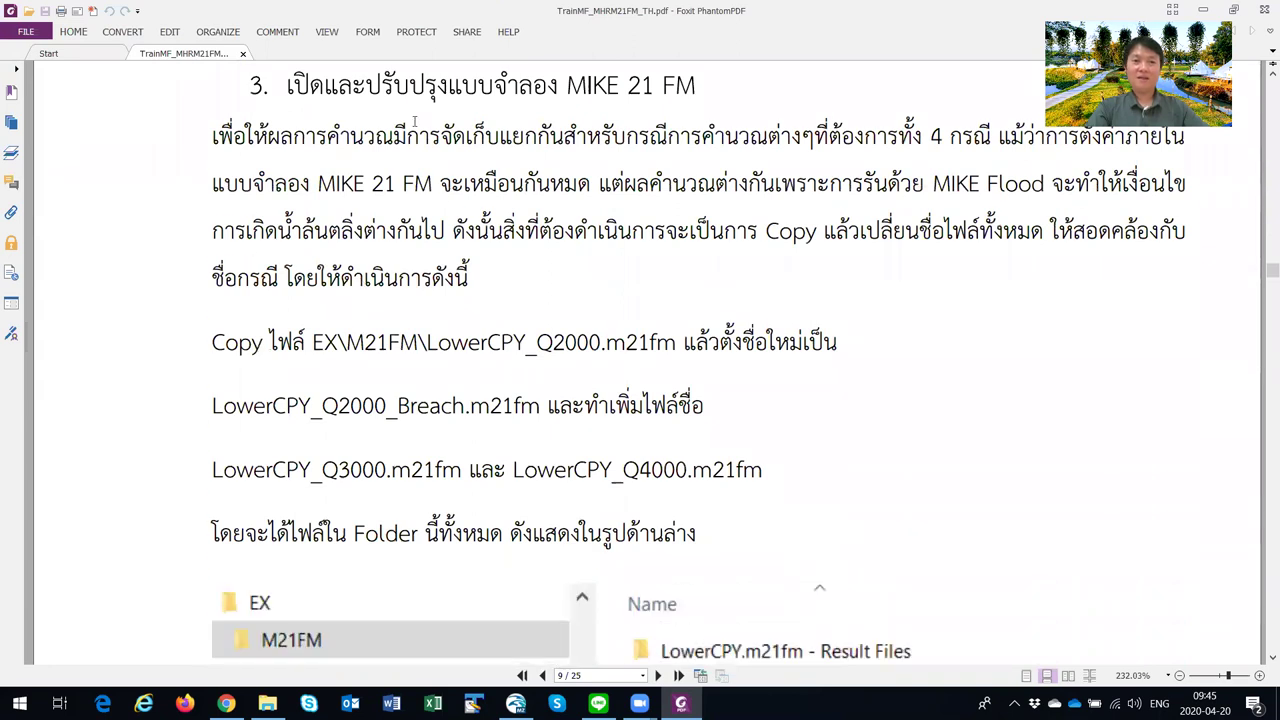
scroll(507, 319, down, 8)
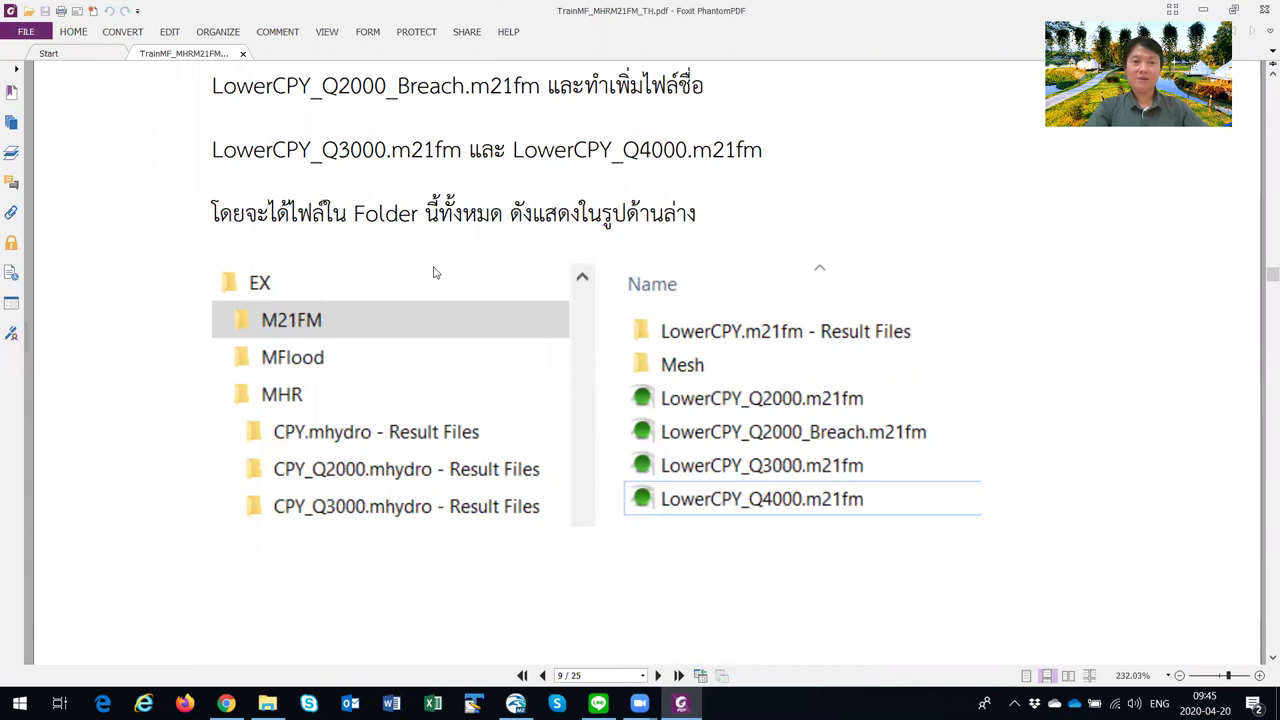
scroll(434, 272, up, 3)
scroll(434, 272, down, 10)
scroll(434, 272, down, 2)
scroll(434, 272, up, 15)
scroll(434, 272, down, 5)
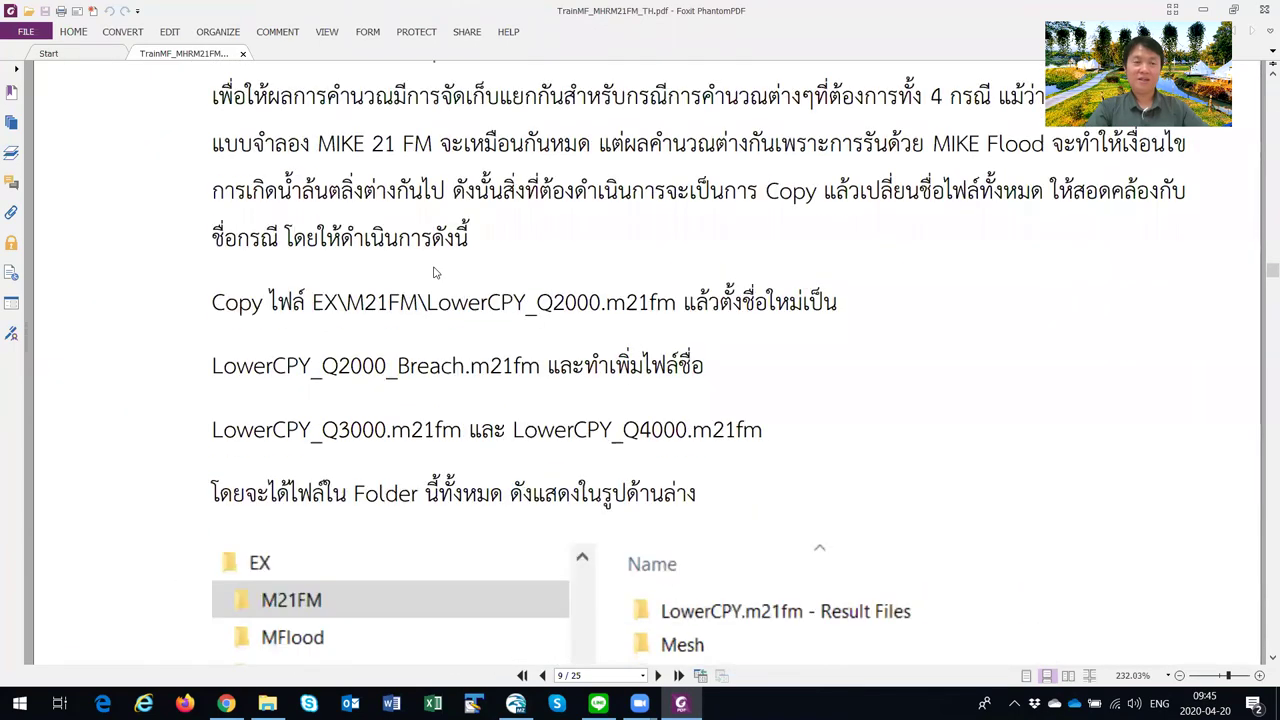
scroll(434, 272, down, 5)
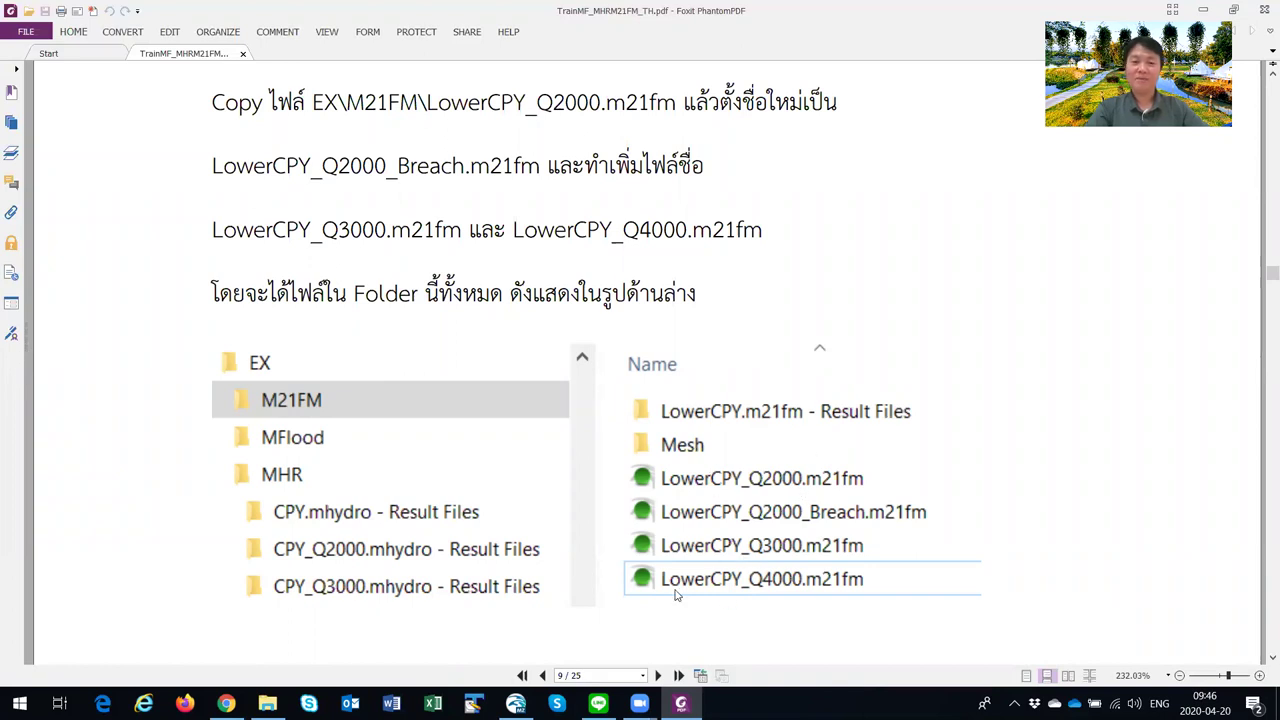
Step: Switch to File Explorer and duplicate LowerCPY_Q2000.m21fm within the EX\M21FM folder
click(267, 703)
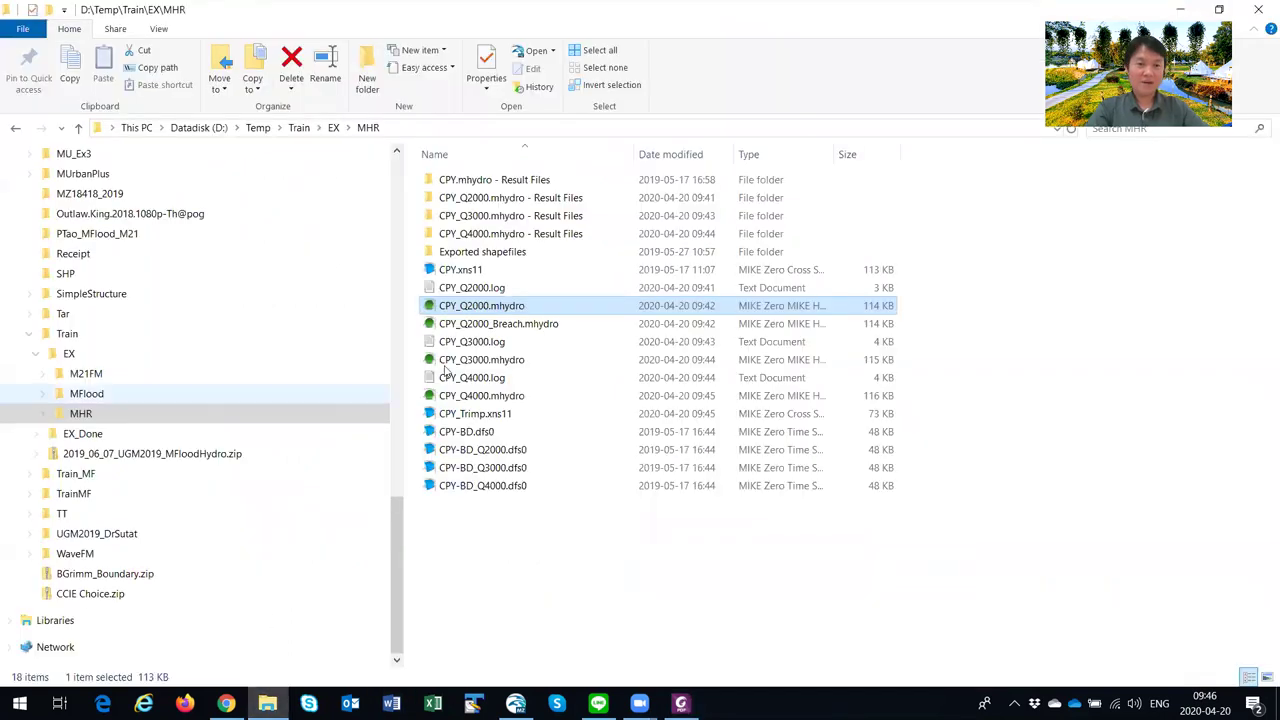
click(82, 375)
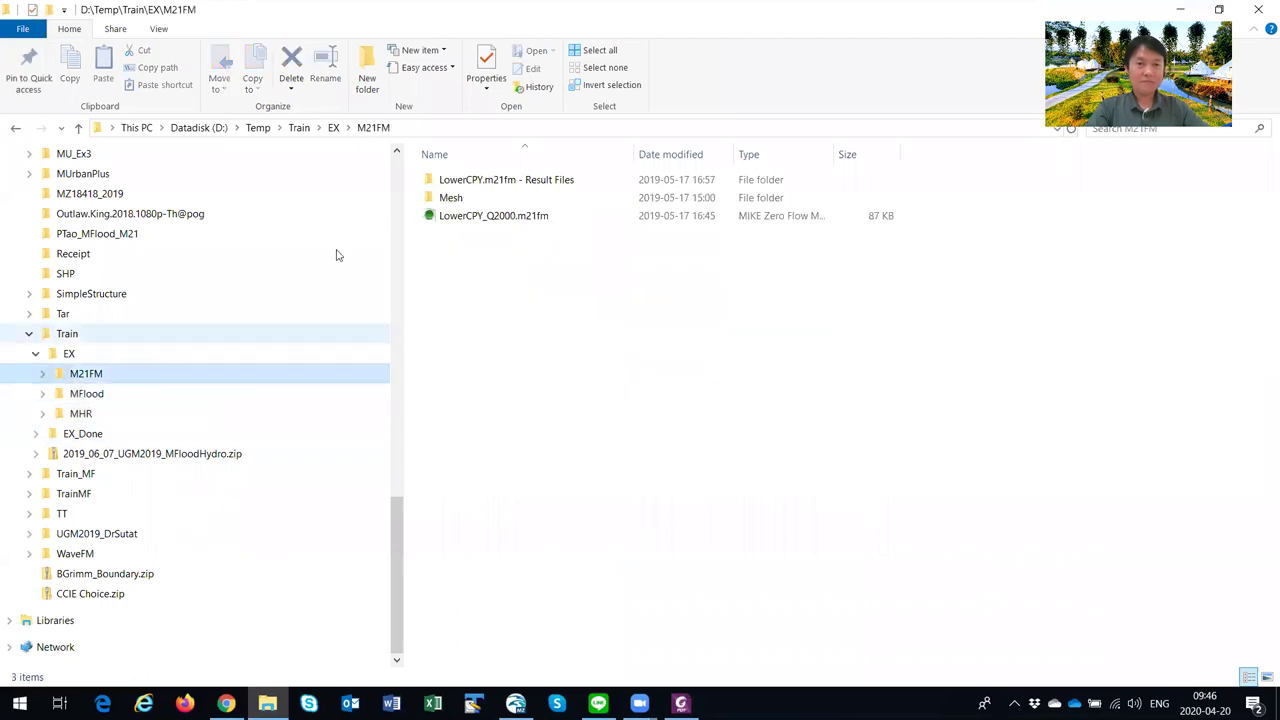
click(463, 218)
key(ctrl+c)
key(ctrl+v)
Step: Rename the duplicated file as LowerCPY_Q2000_Breach.m21fm
key(F2)
key(Right)
key(shift+Left)
key(shift+Left)
key(shift+Left)
key(shift+Left)
key(shift+Left)
key(shift+Left)
key(shift+Left)
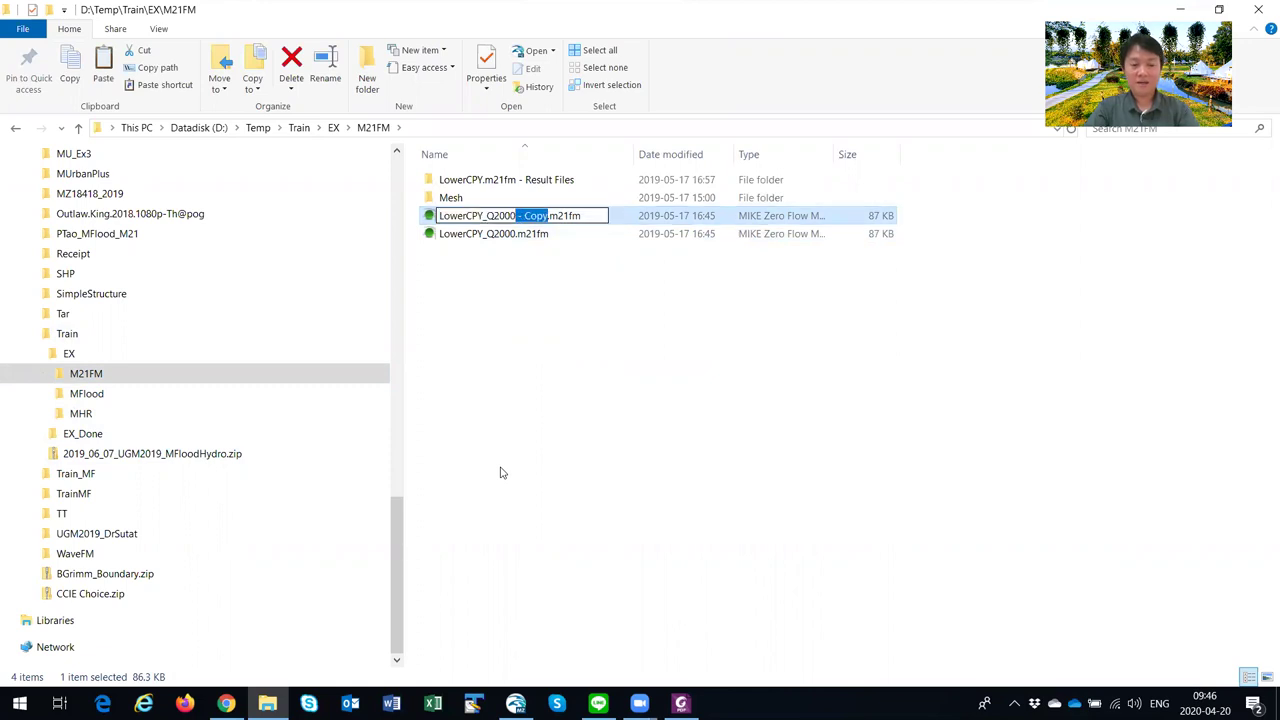
text(_Brea)
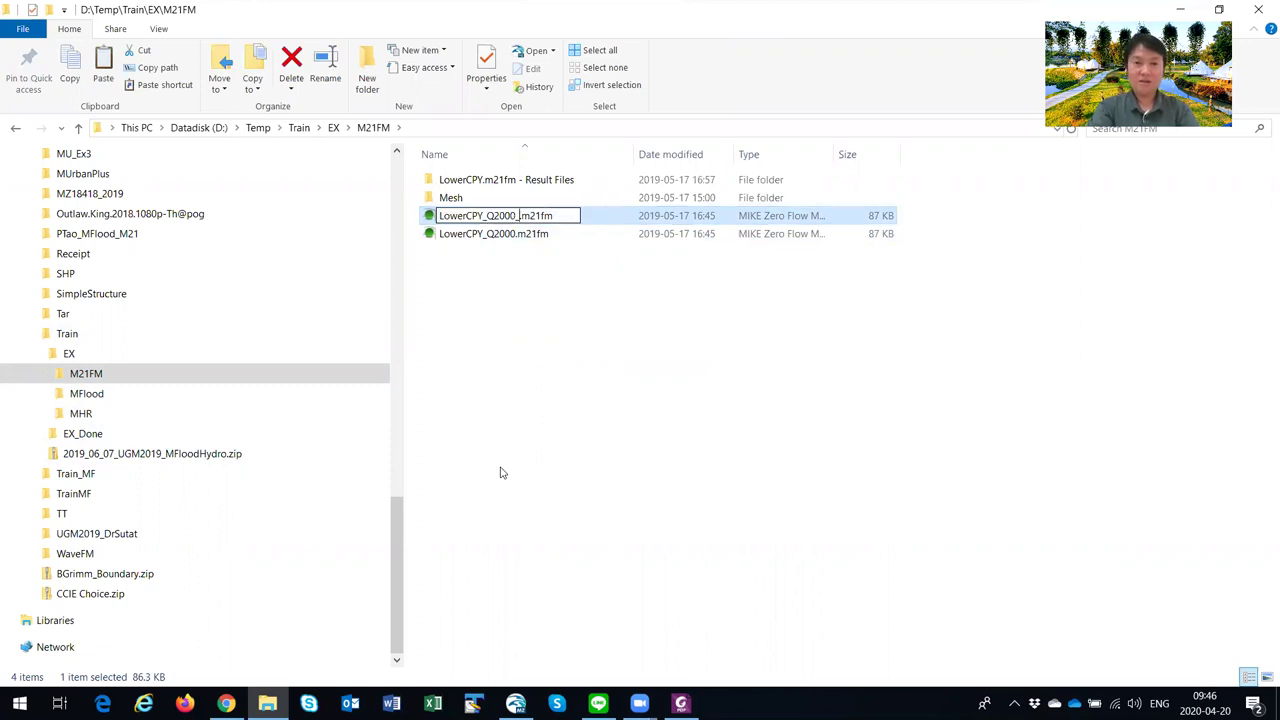
text(h)
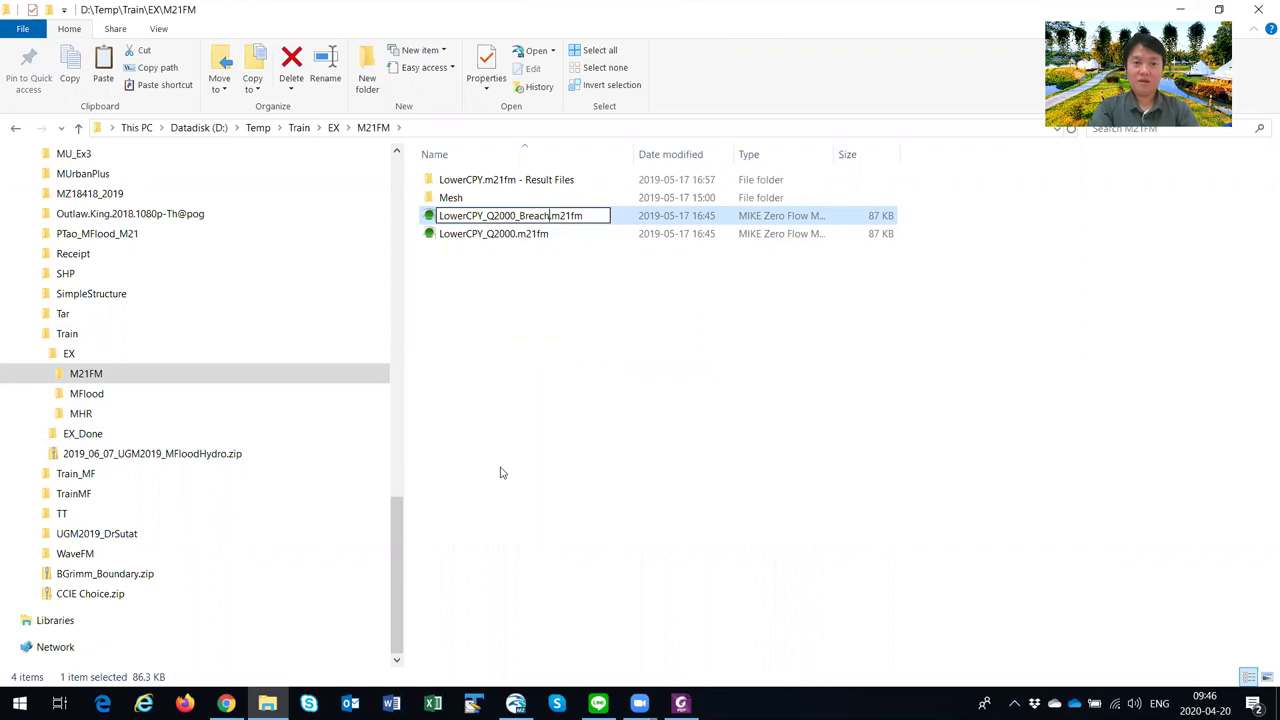
key(Return)
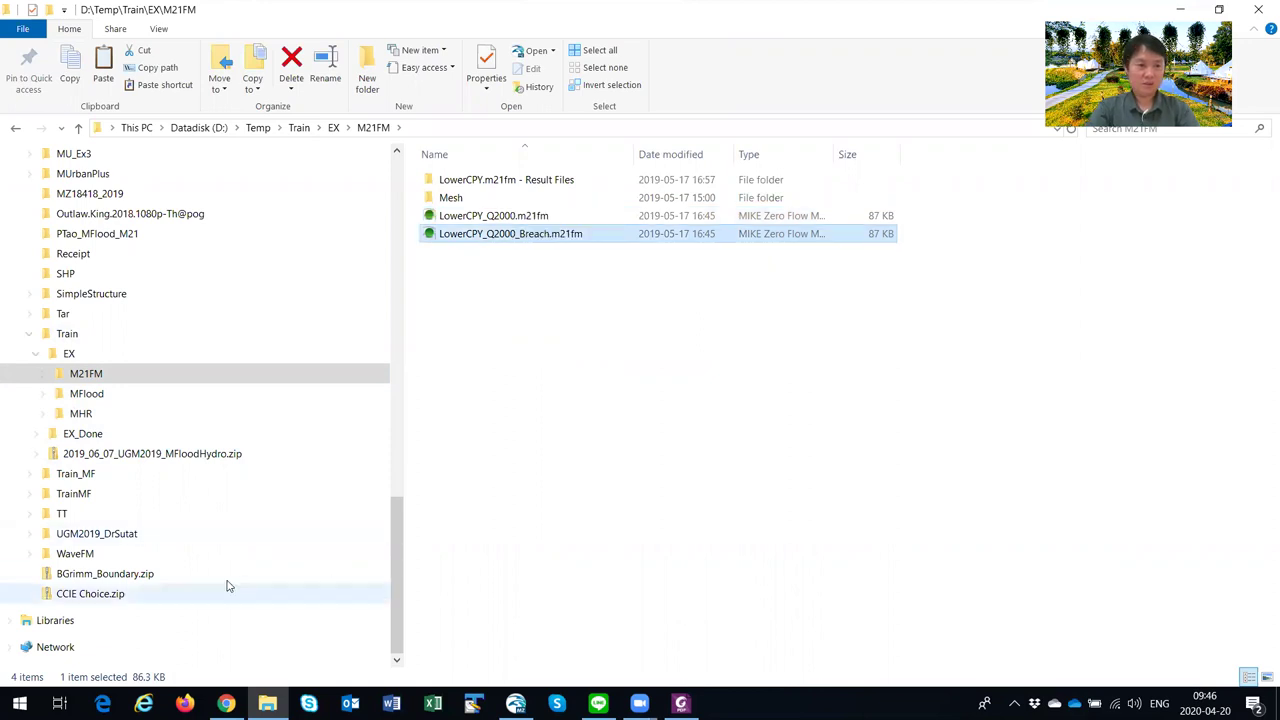
Step: Duplicate LowerCPY_Q2000.m21fm within the EX\M21FM folder and rename the copy as LowerCPY_Q3000.m21fm
click(81, 414)
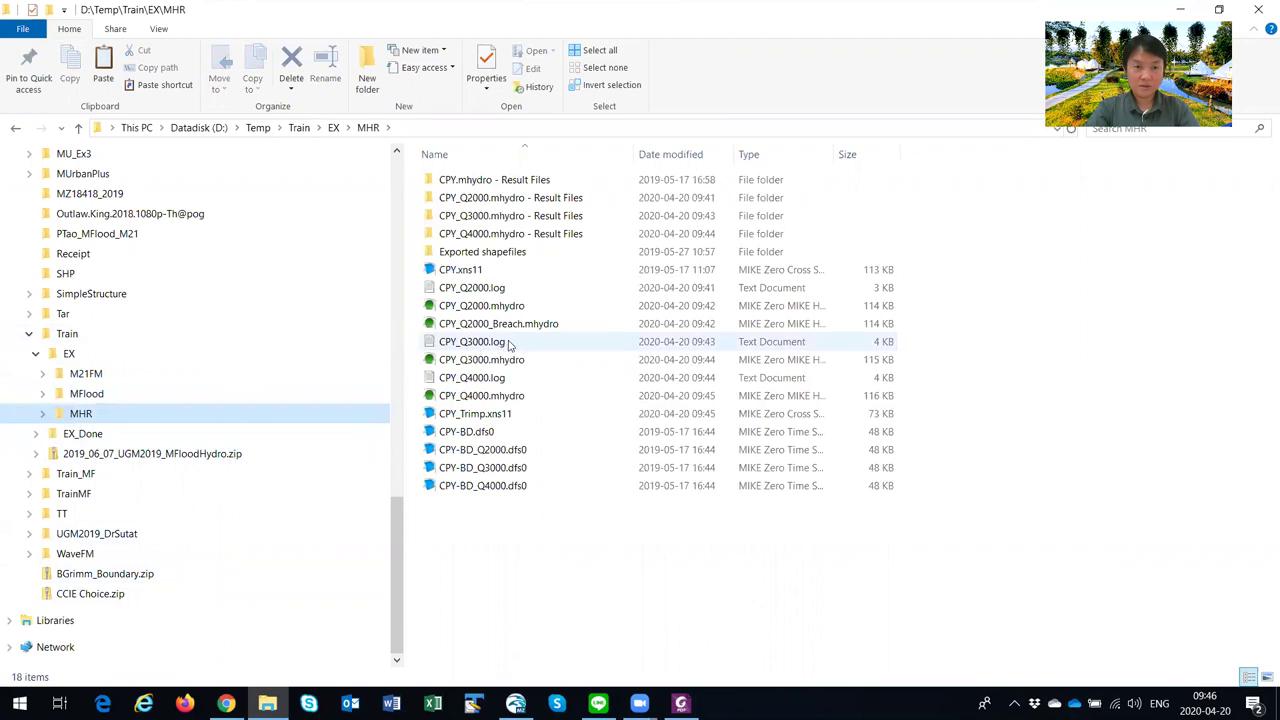
click(88, 375)
click(490, 216)
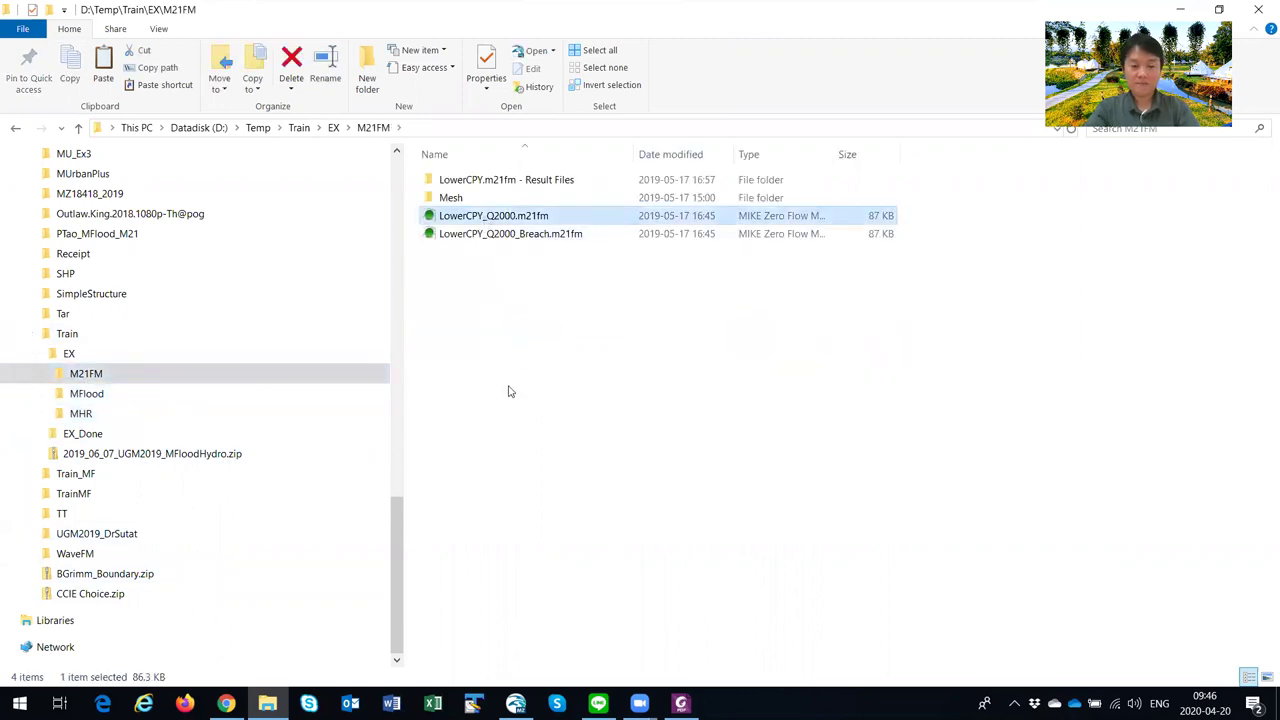
key(ctrl+v)
key(F2)
key(Right)
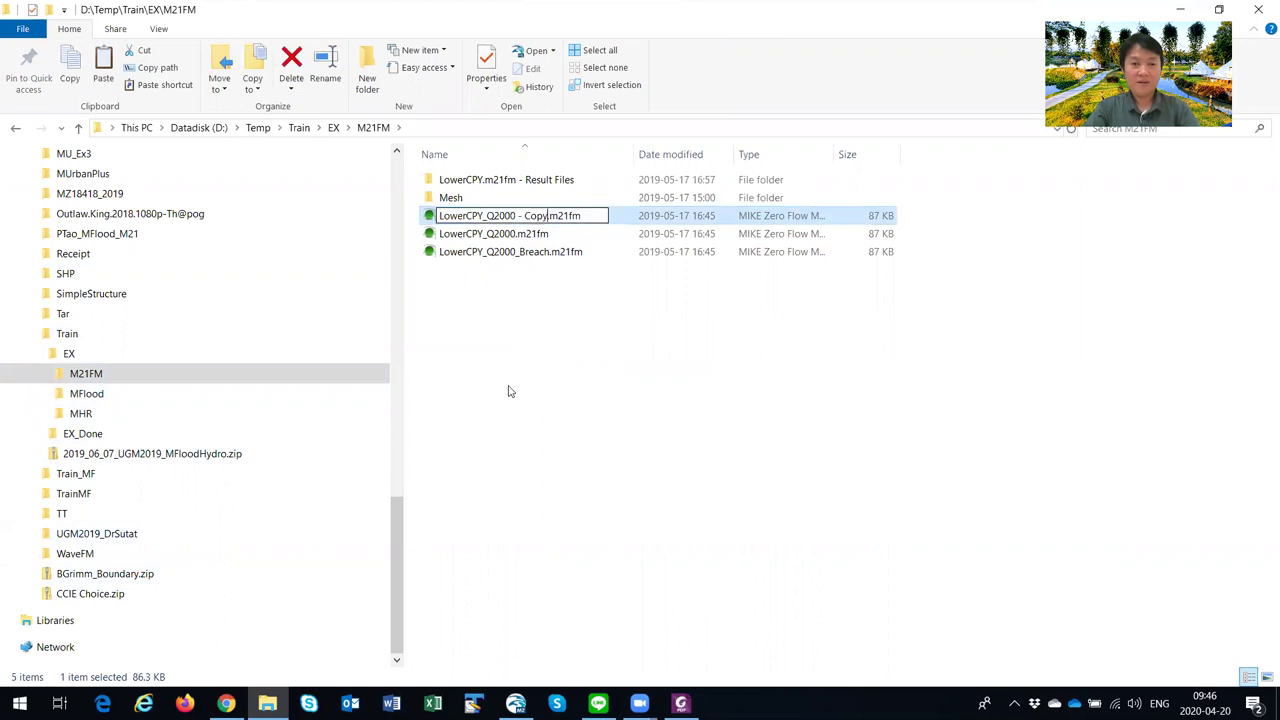
key(ctrl+shift+Left)
key(ctrl+shift+Left)
key(BackSpace)
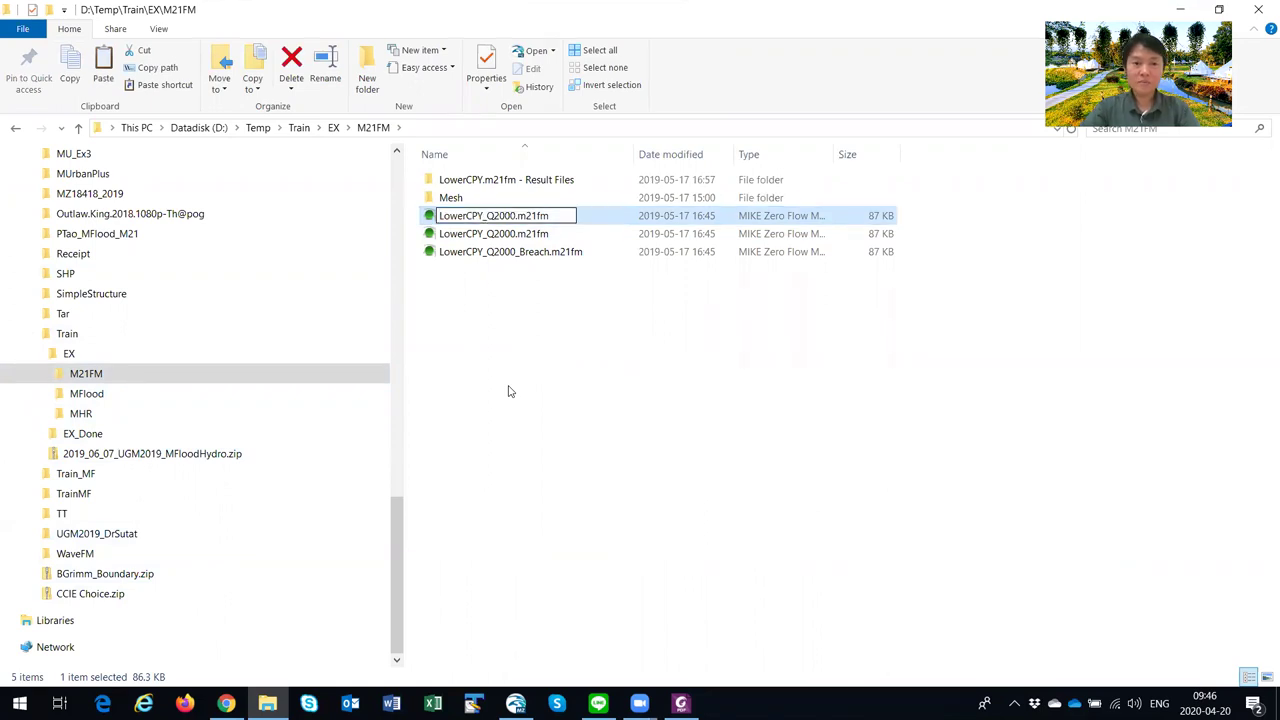
text(3)
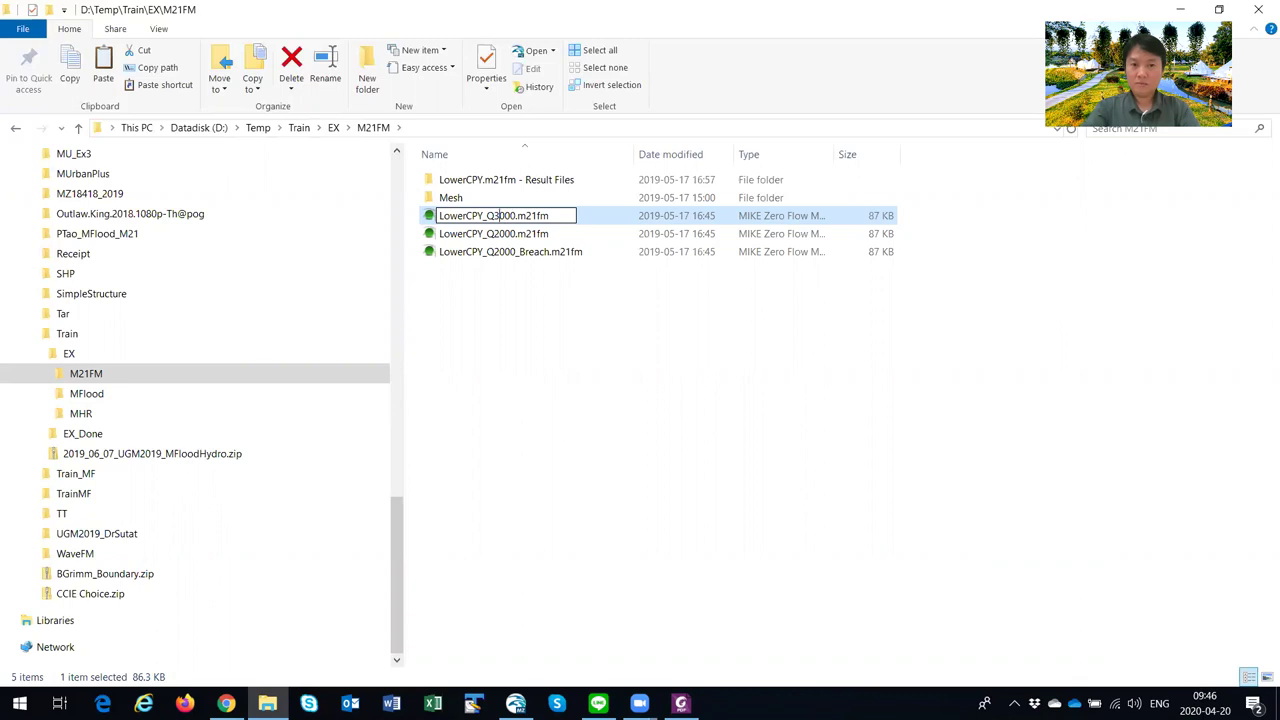
key(Return)
Step: Paste another copy of LowerCPY_Q2000.m21fm into the M21FM folder and rename it as LowerCPY_Q4000.m21fm
key(ctrl+v)
key(F2)
key(Right)
key(shift+Left)
key(shift+Left)
key(shift+Left)
key(shift+Left)
key(shift+Left)
key(shift+Left)
key(shift+Left)
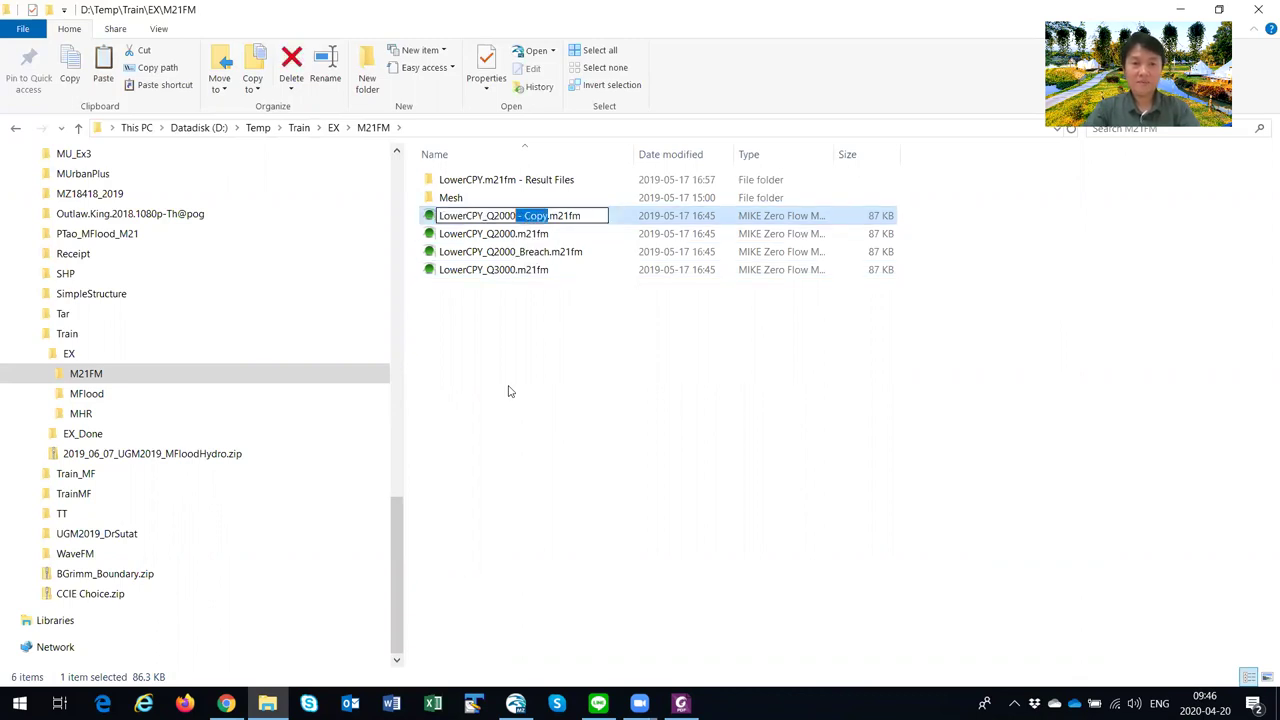
key(BackSpace)
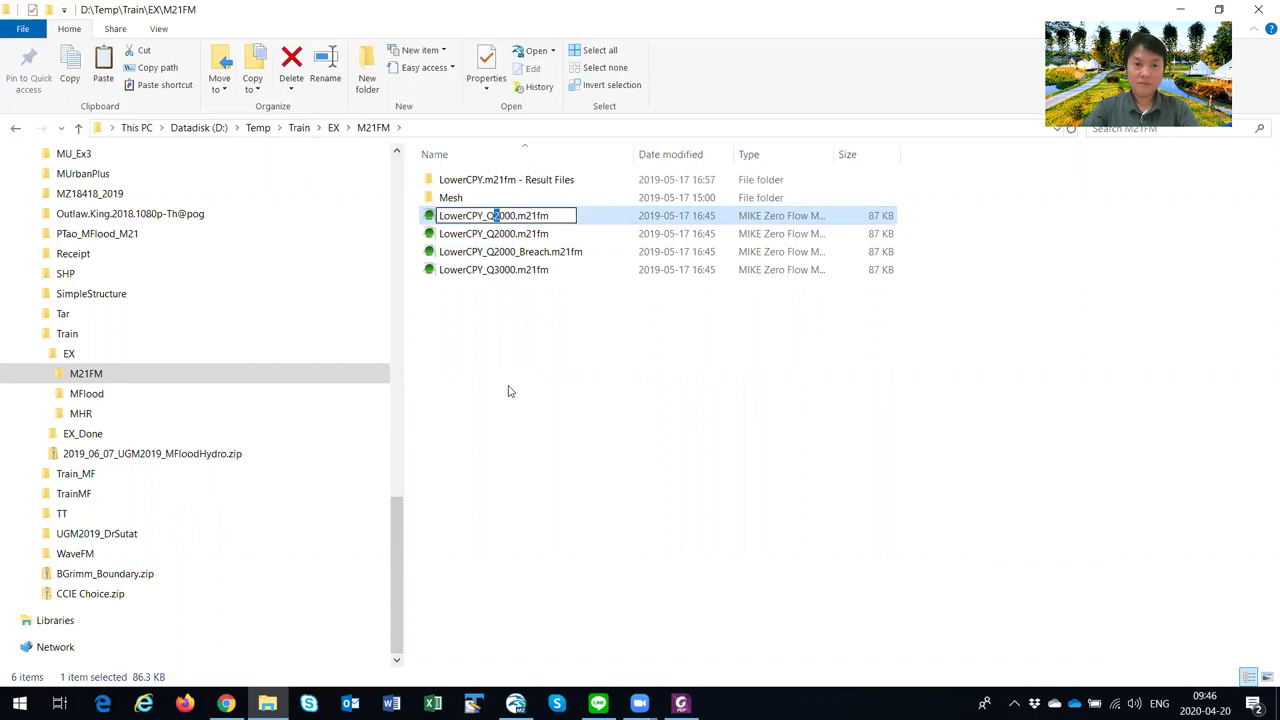
text(4)
key(Return)
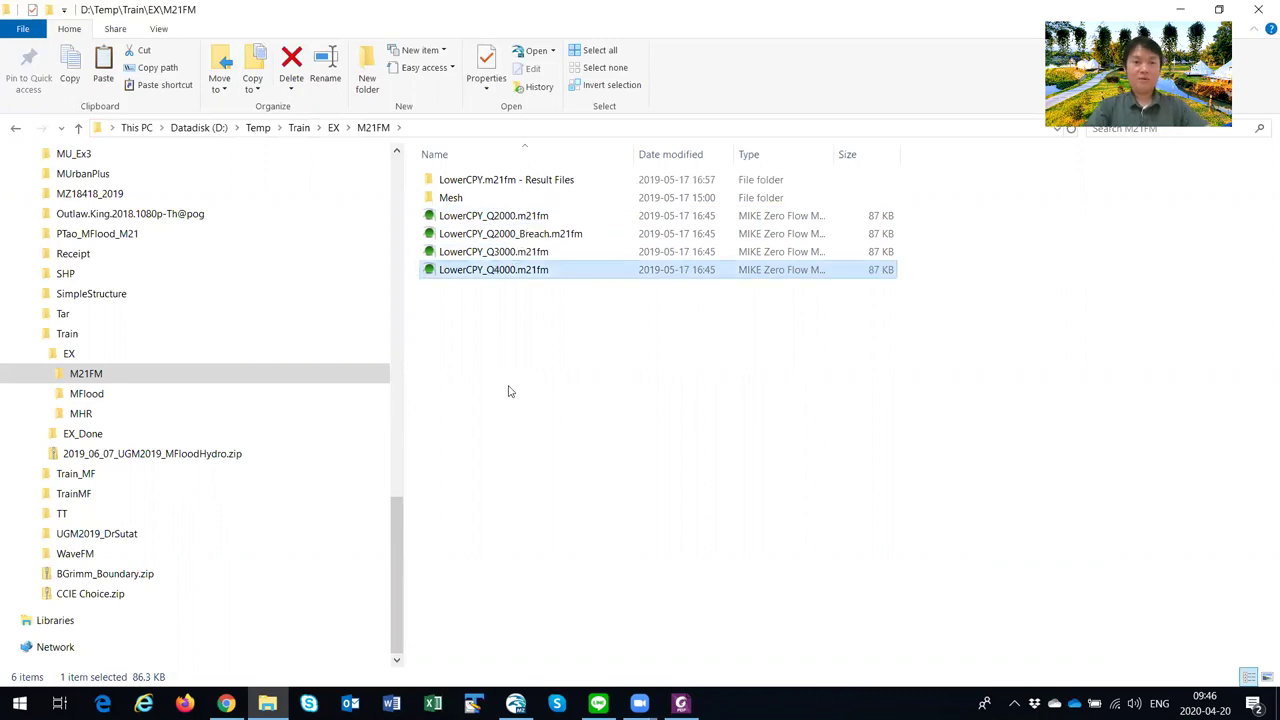
click(519, 455)
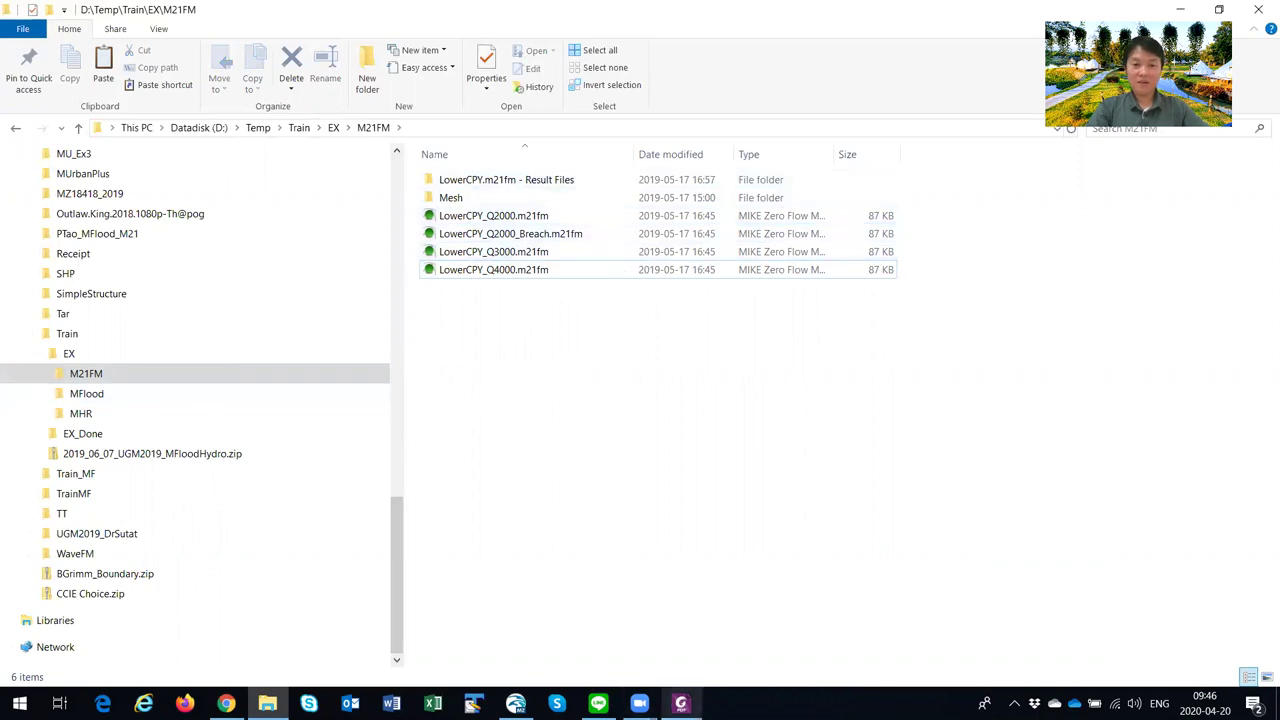
Step: Check the PDF manual's M21FM file listing, and return to File Explorer to look inside the LowerCPY.m21fm - Result Files folder
click(682, 702)
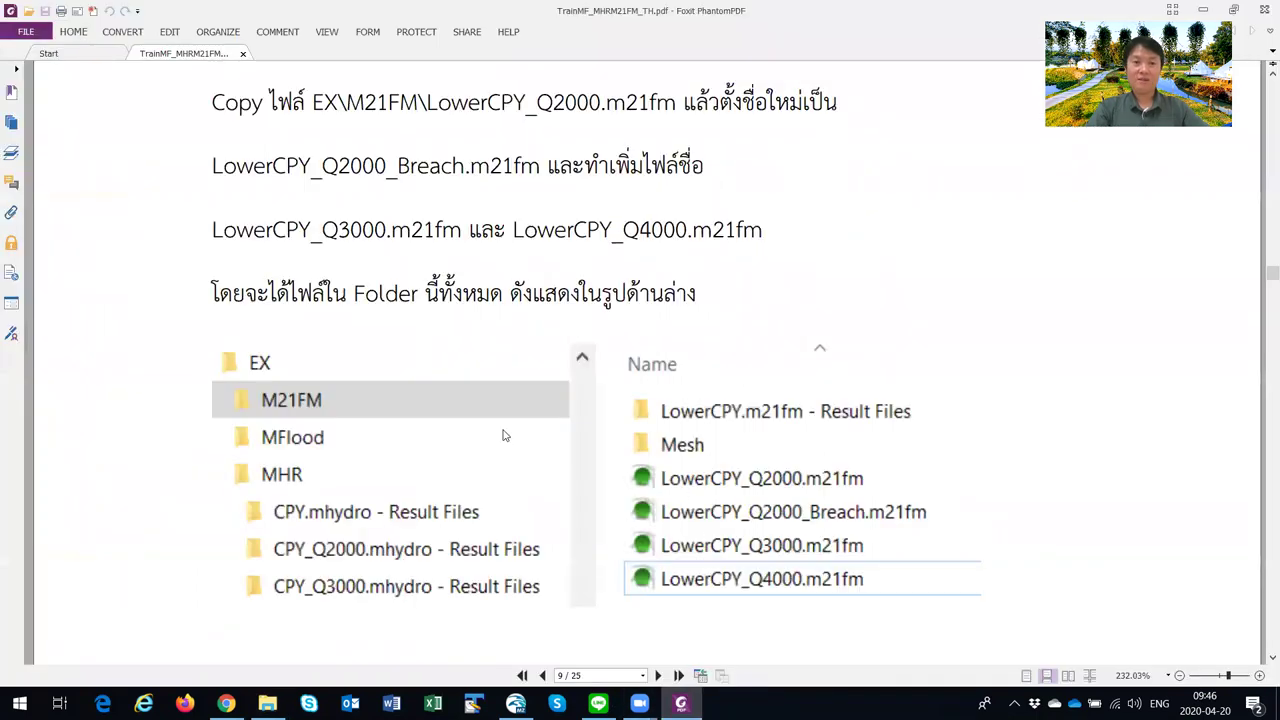
scroll(504, 435, down, 5)
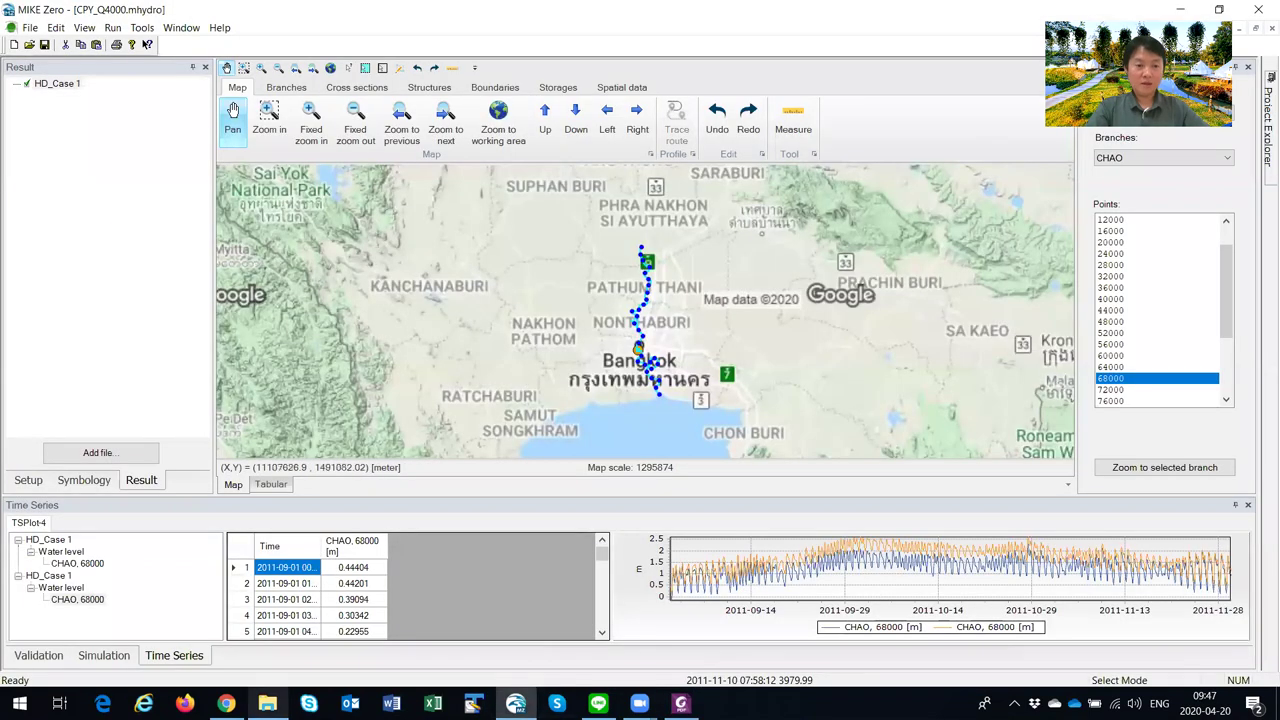
click(267, 702)
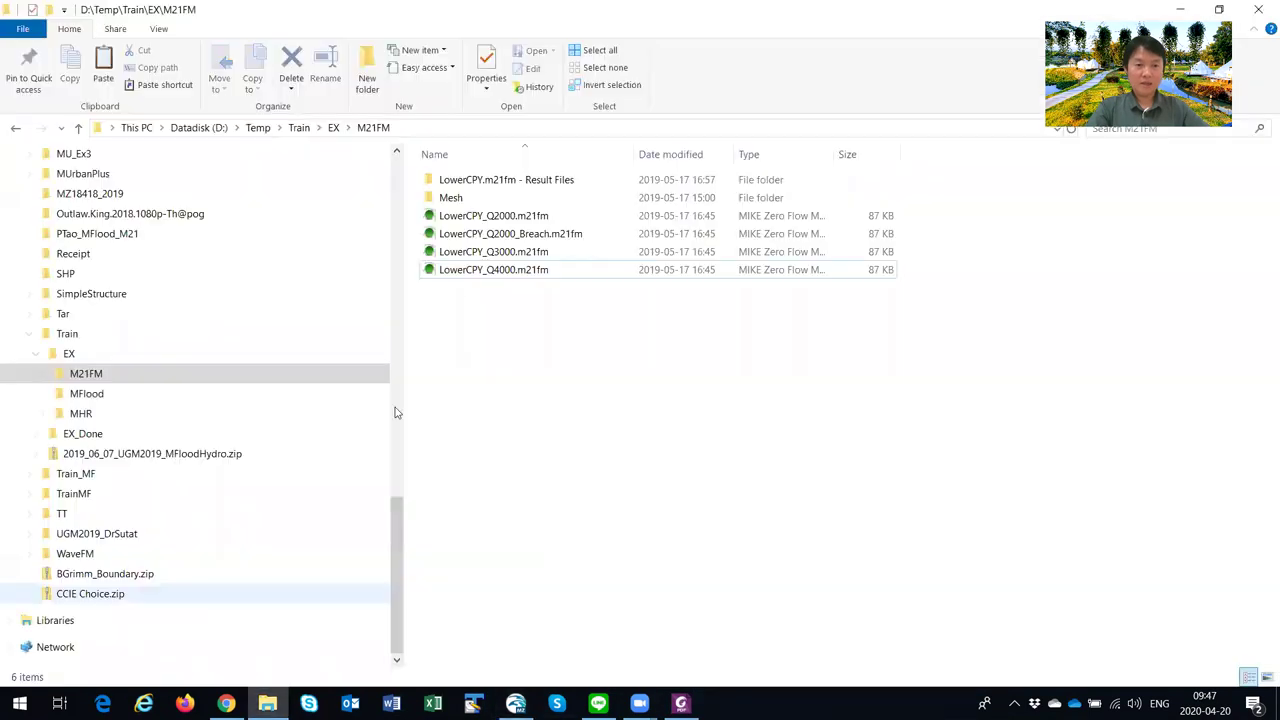
double_click(458, 182)
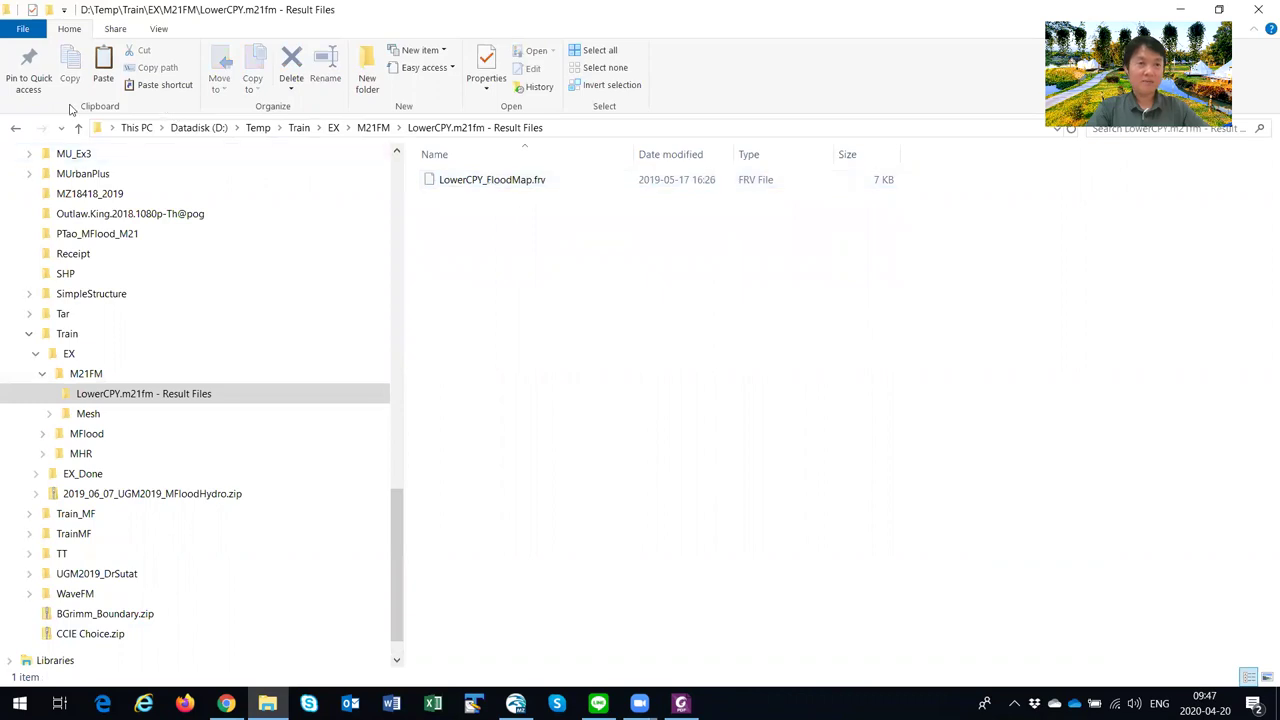
click(16, 132)
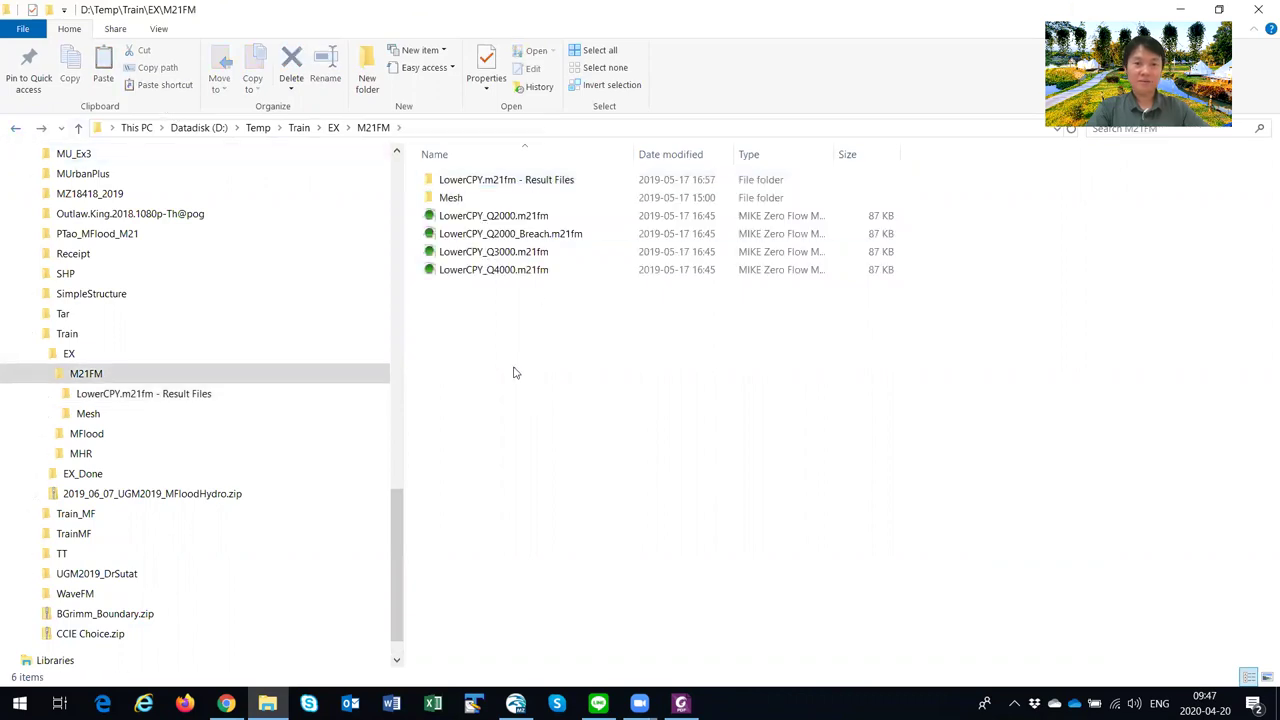
double_click(478, 186)
click(500, 185)
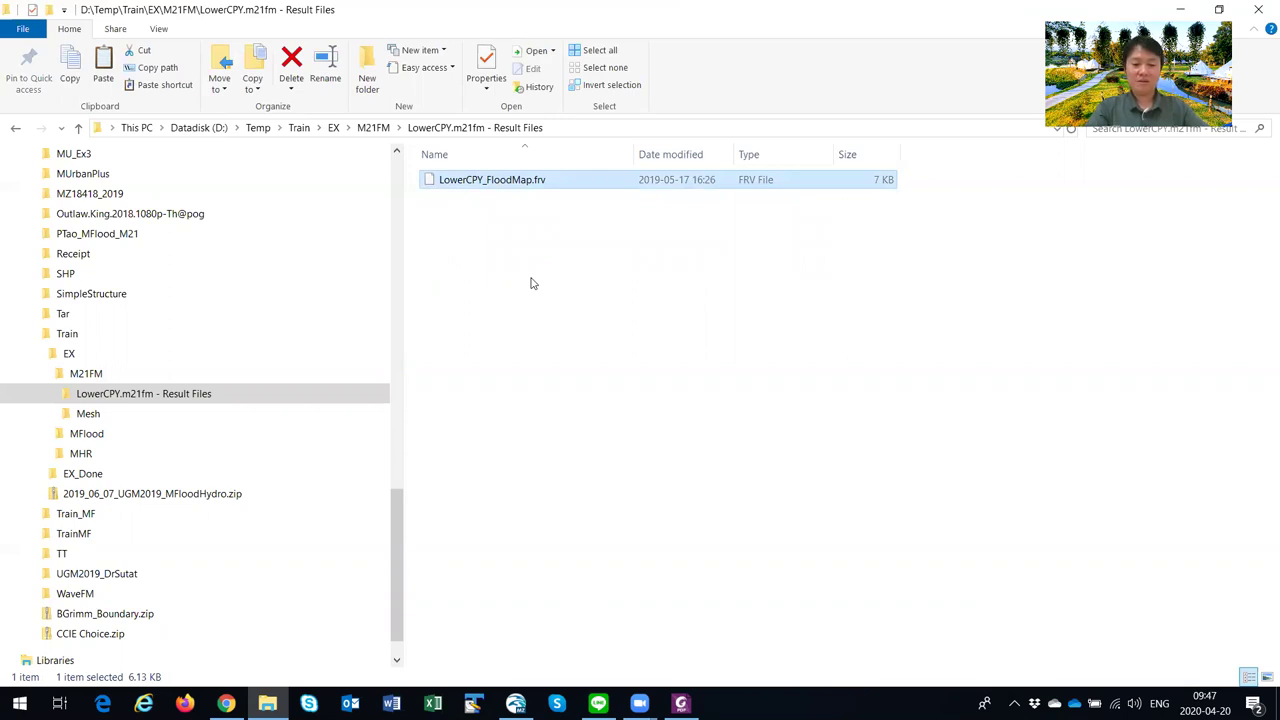
click(88, 373)
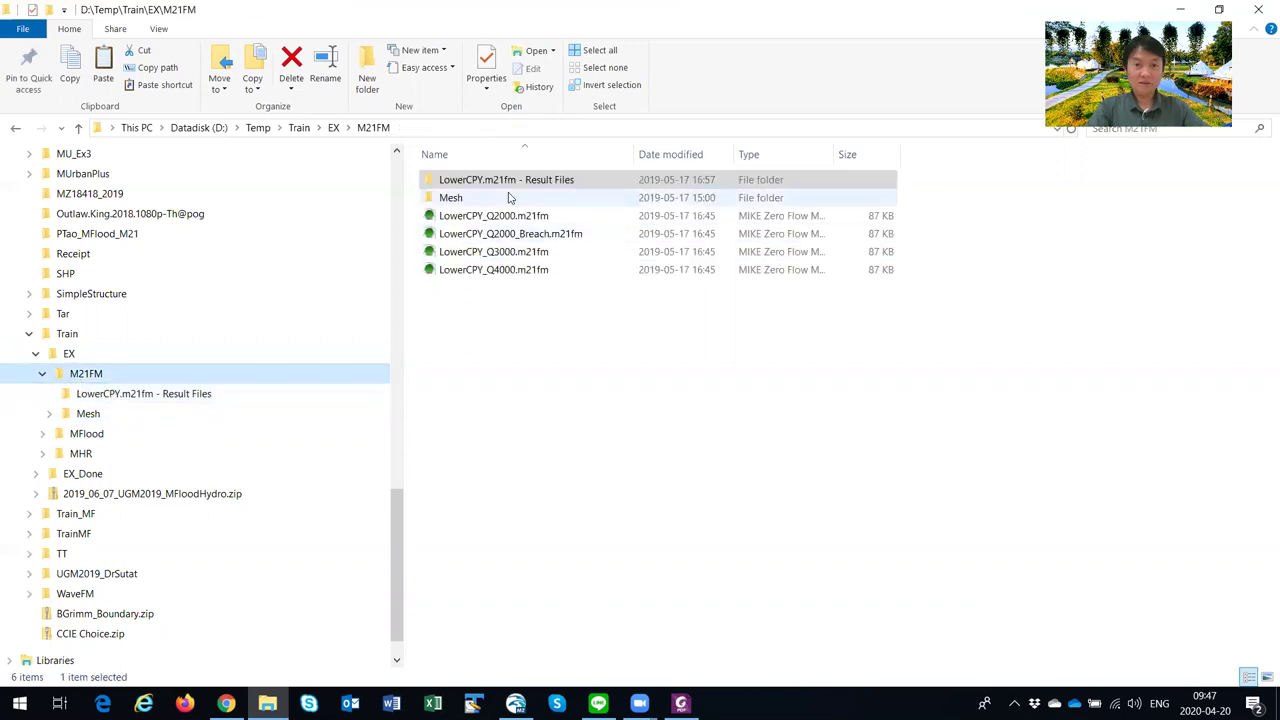
click(502, 331)
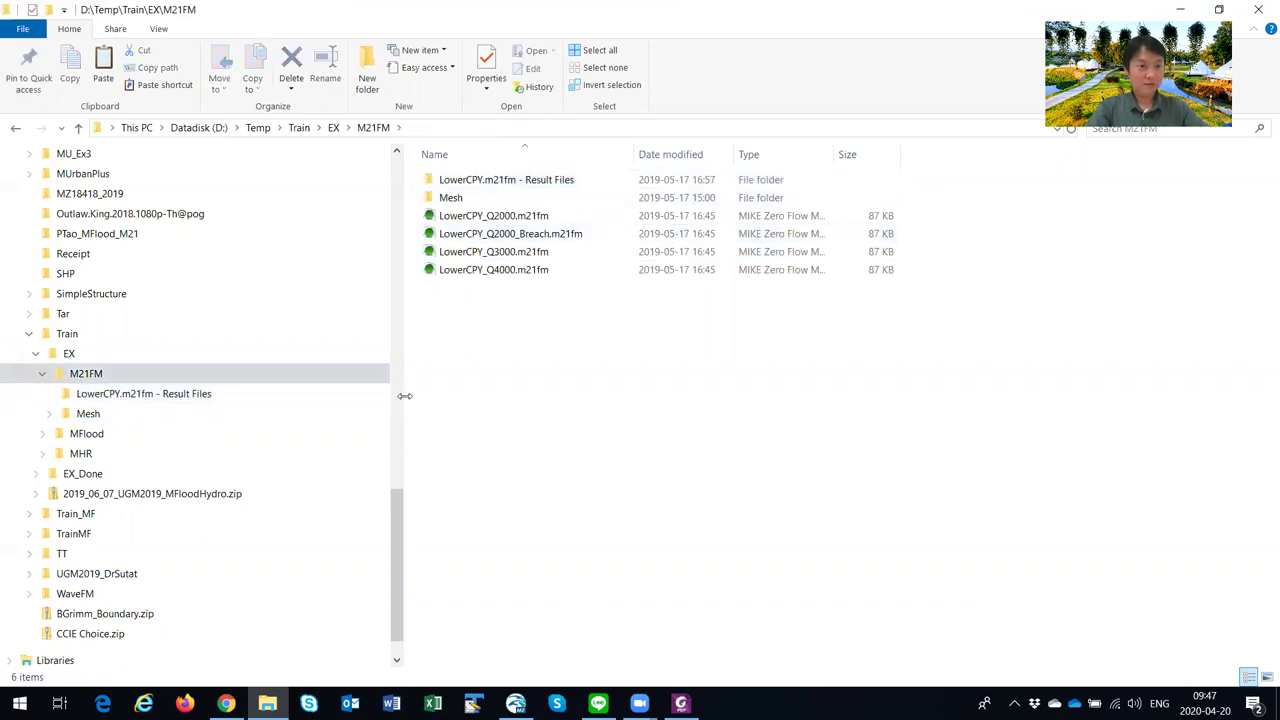
click(42, 373)
Step: Switch to the PDF manual and read section 4 on creating the MIKE Flood model and its couple file
key(alt+Tab)
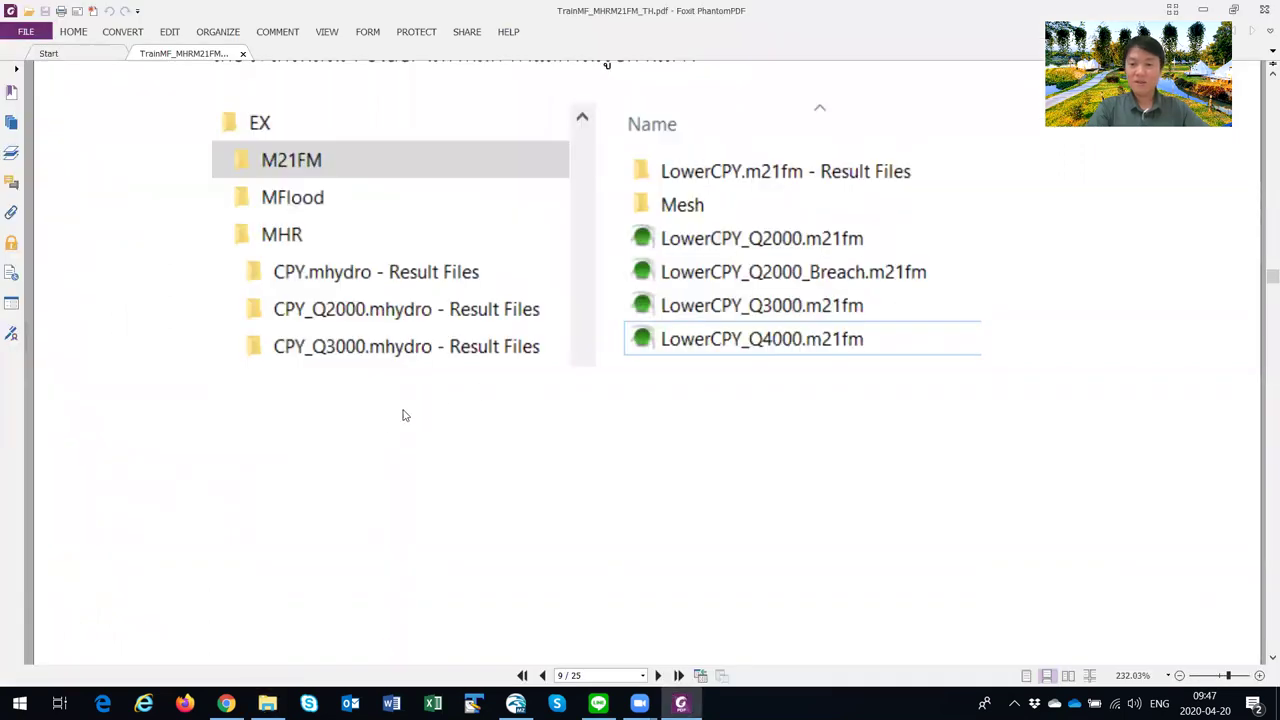
scroll(385, 385, down, 6)
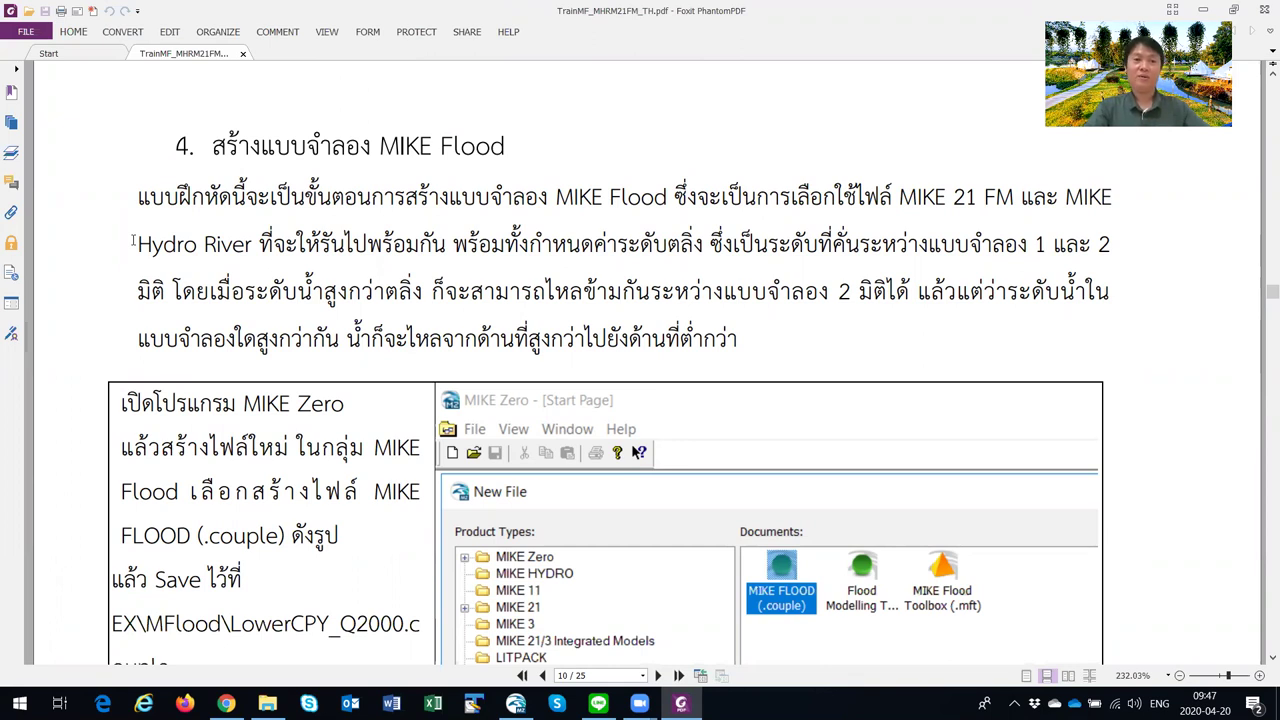
scroll(55, 466, down, 5)
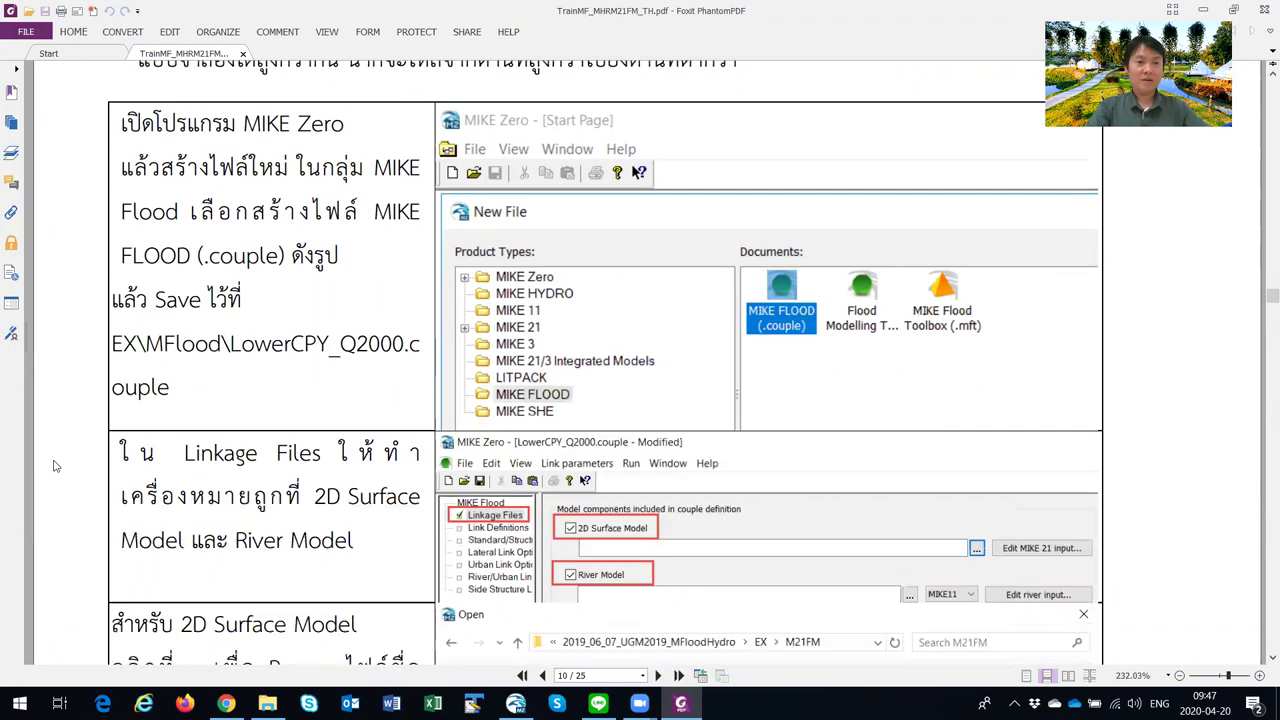
Step: Switch to MIKE Zero, close the CPY_Q4000 river model and create a new MIKE FLOOD (.couple) document
click(515, 703)
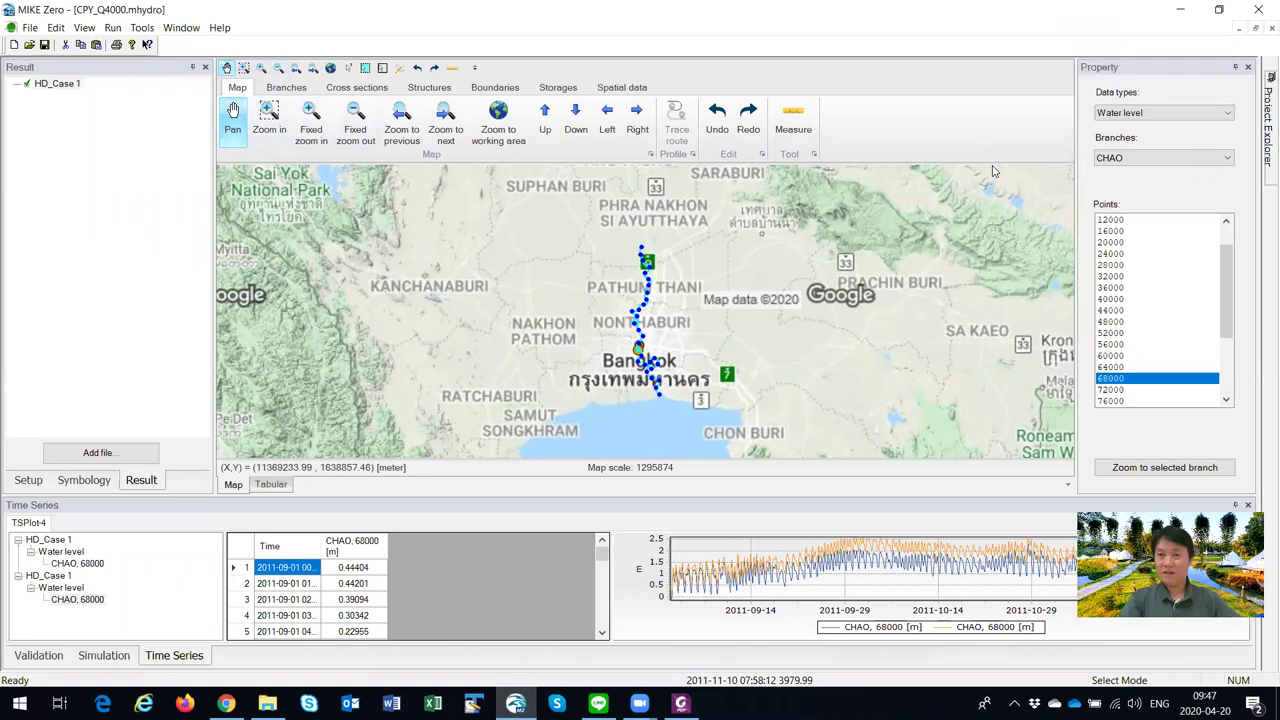
click(1260, 28)
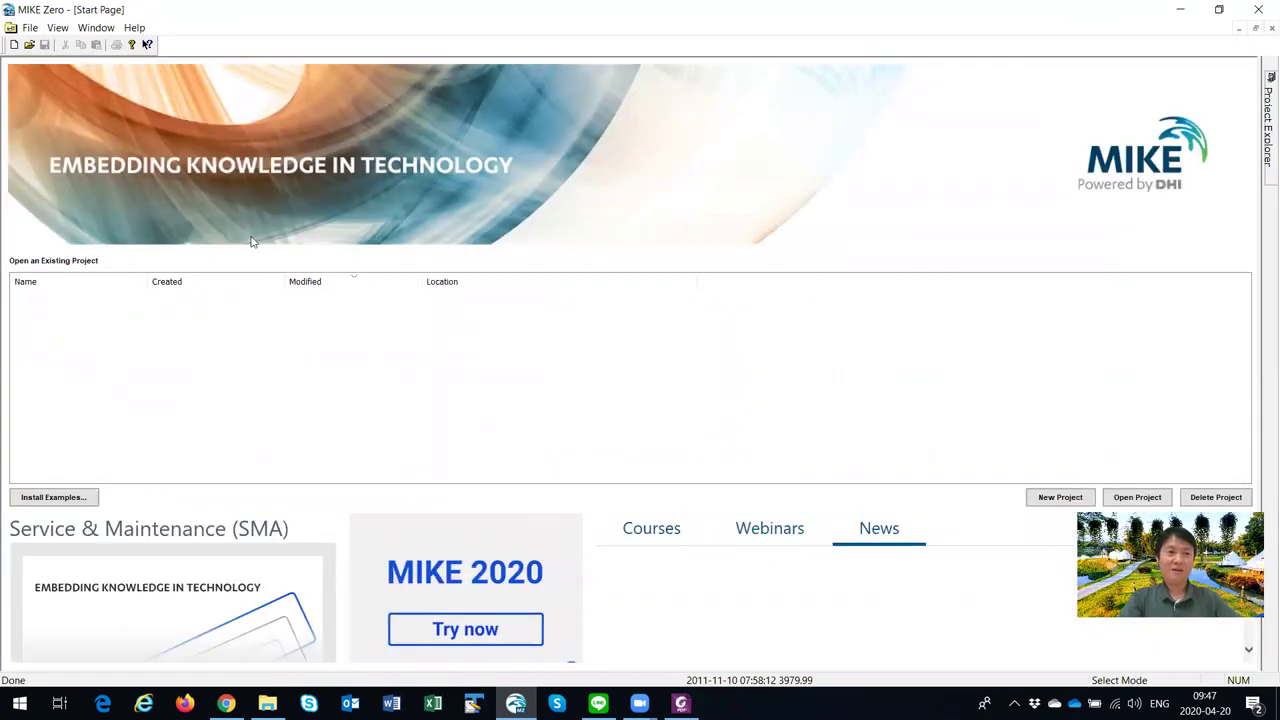
click(14, 45)
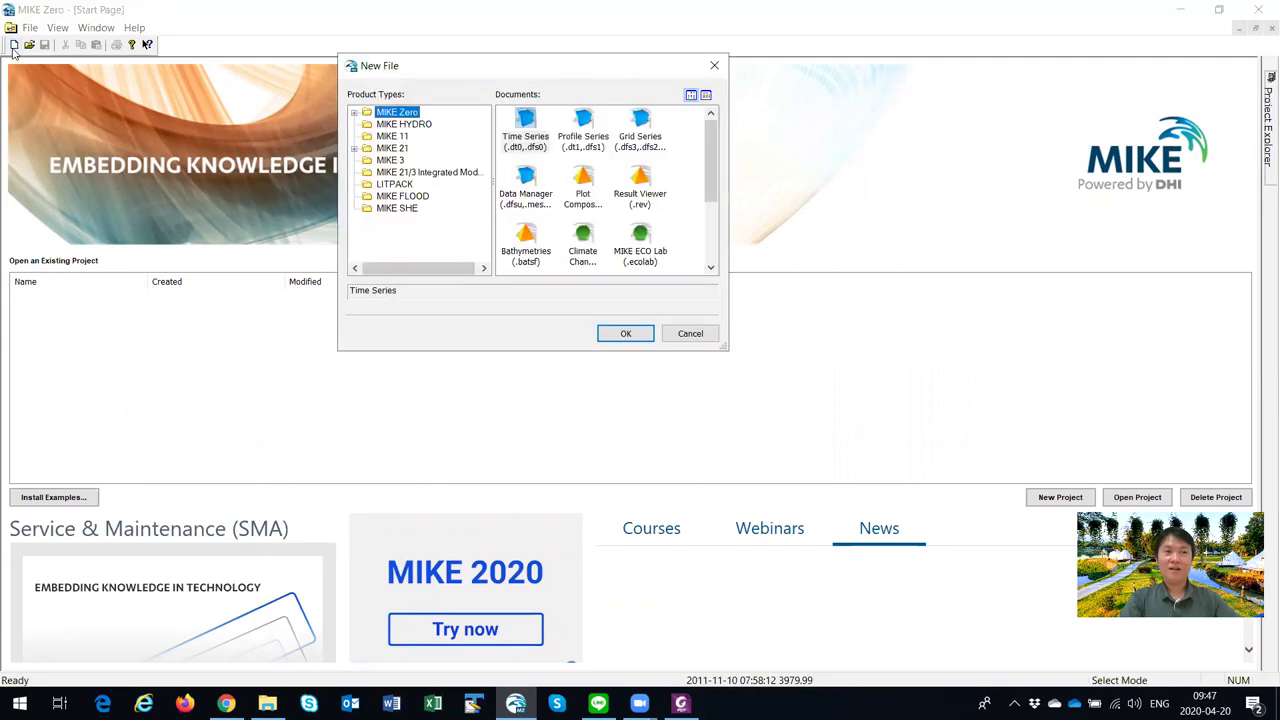
click(402, 197)
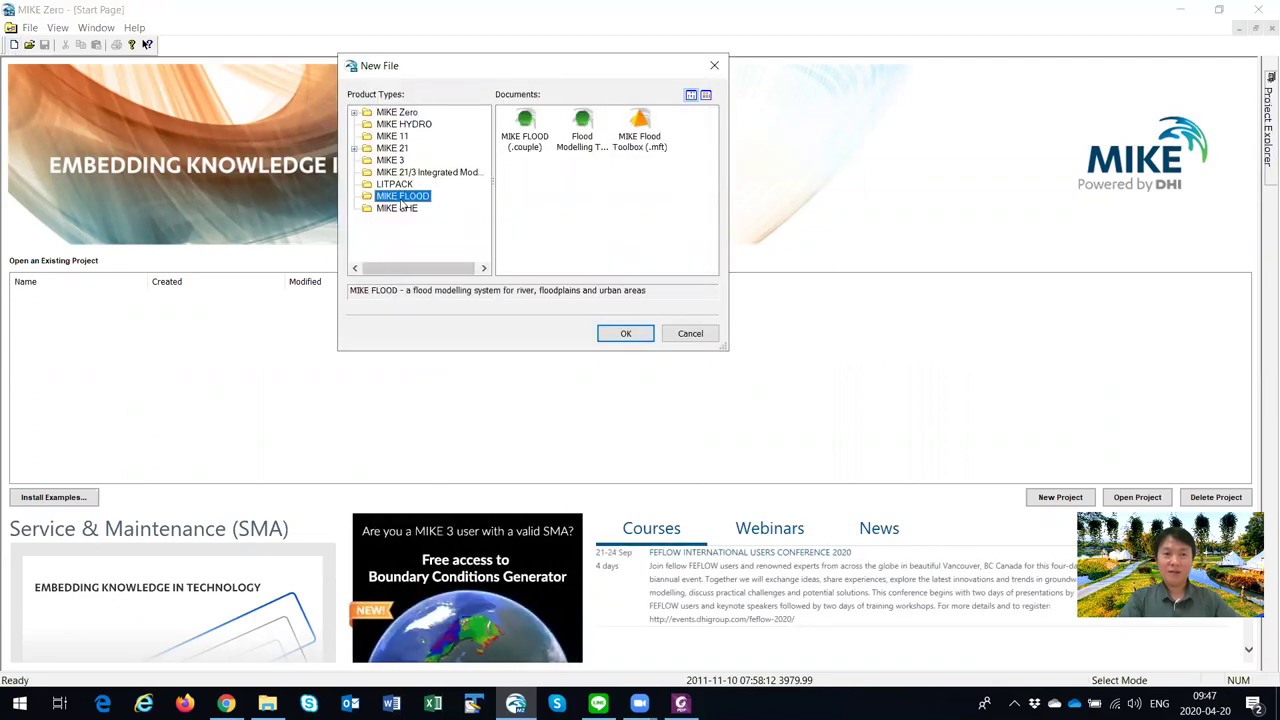
click(530, 140)
click(608, 333)
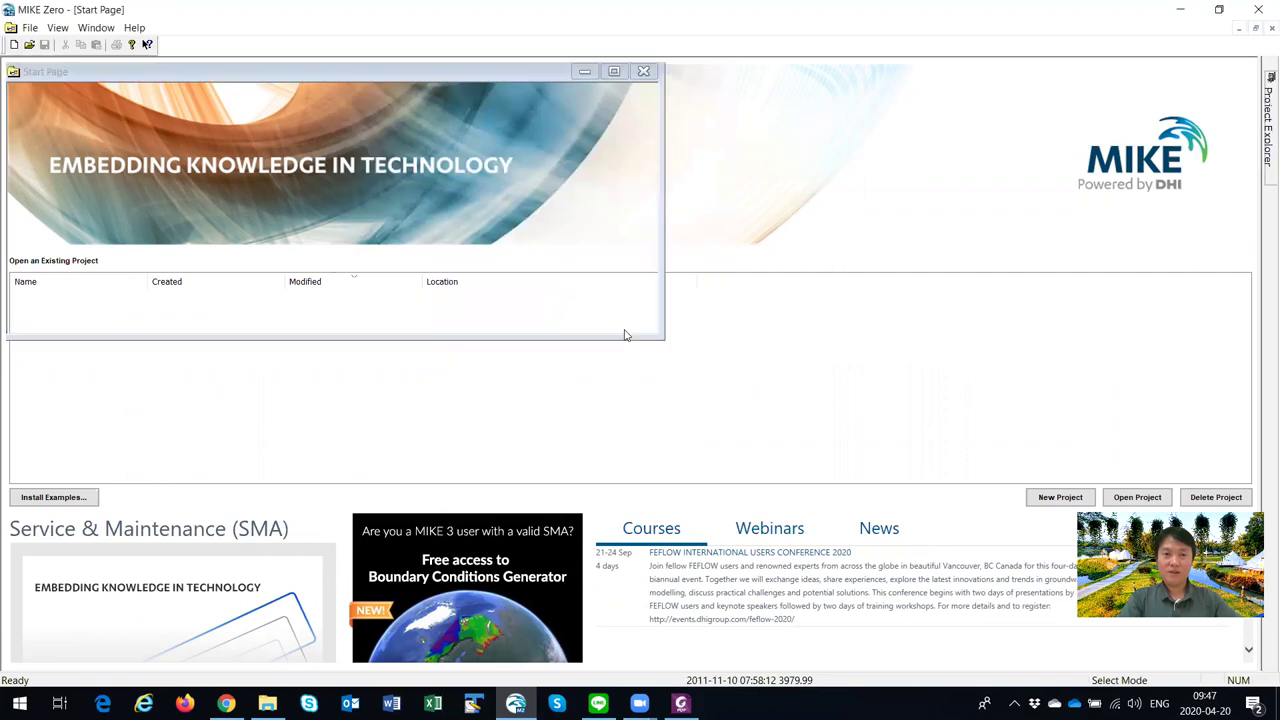
Step: Save the new coupling file as LowerCPY_Q2000.couple in the EX\MFlood folder
click(44, 45)
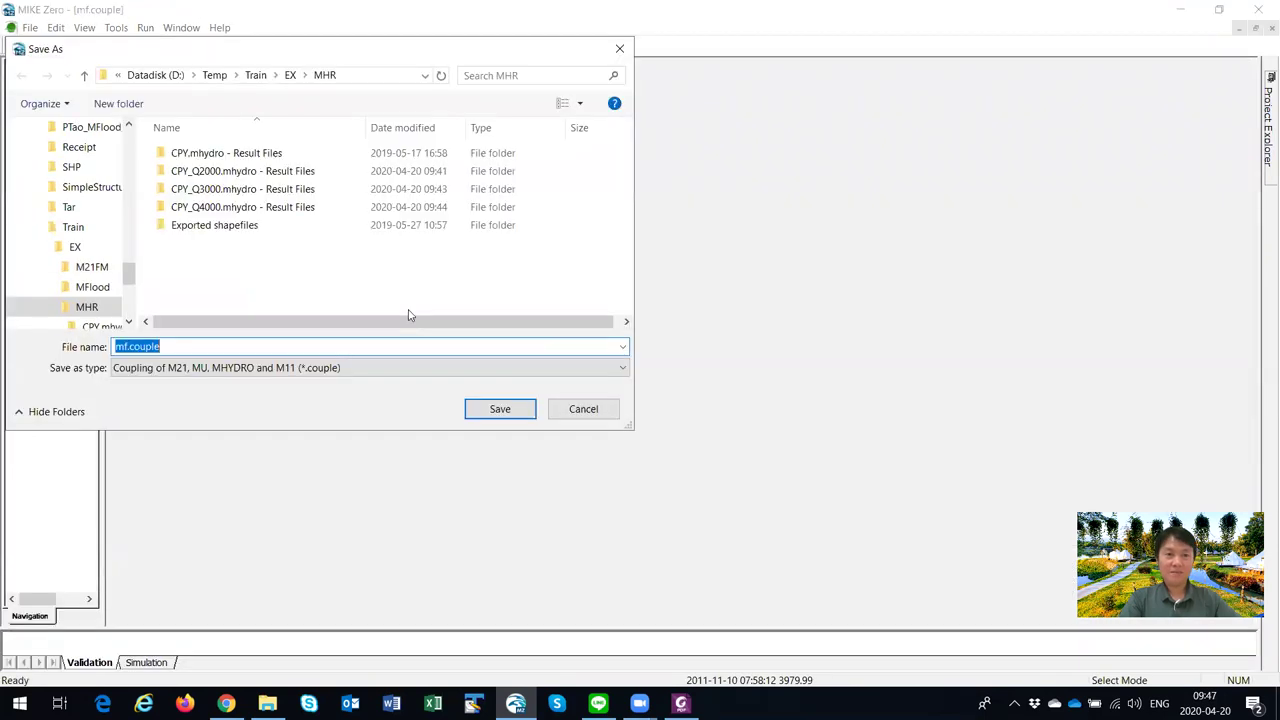
click(90, 287)
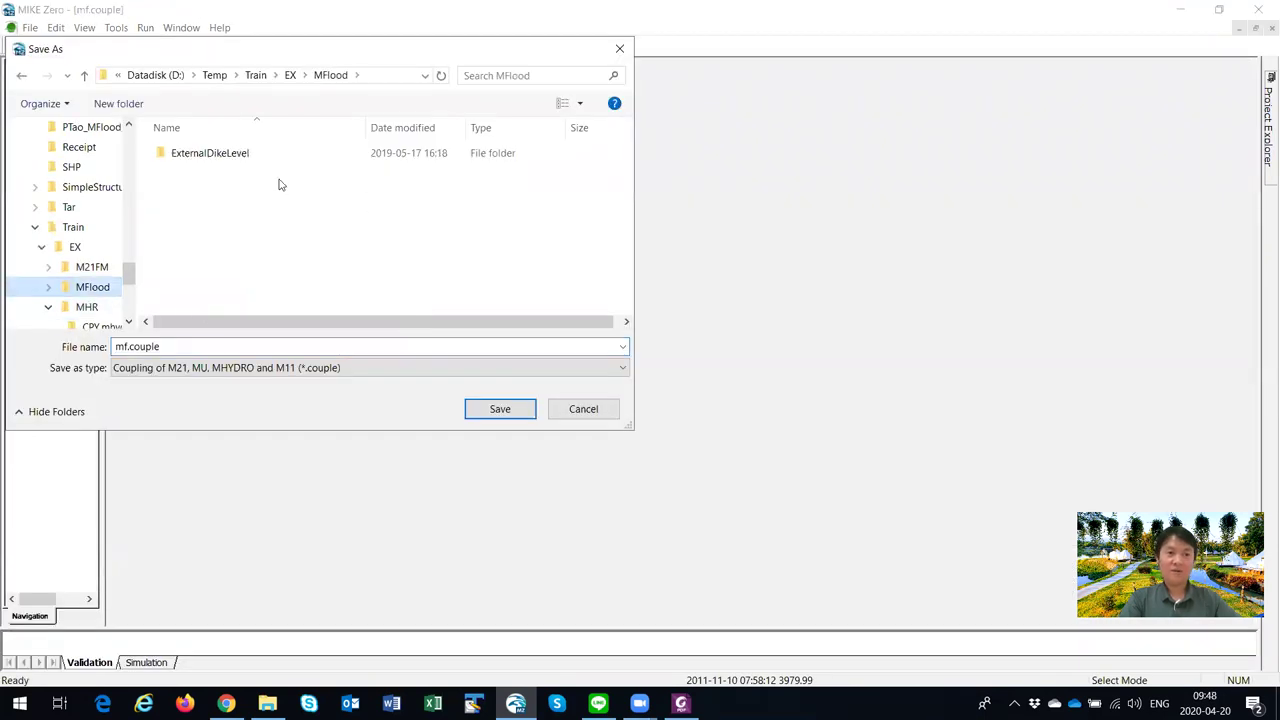
double_click(158, 347)
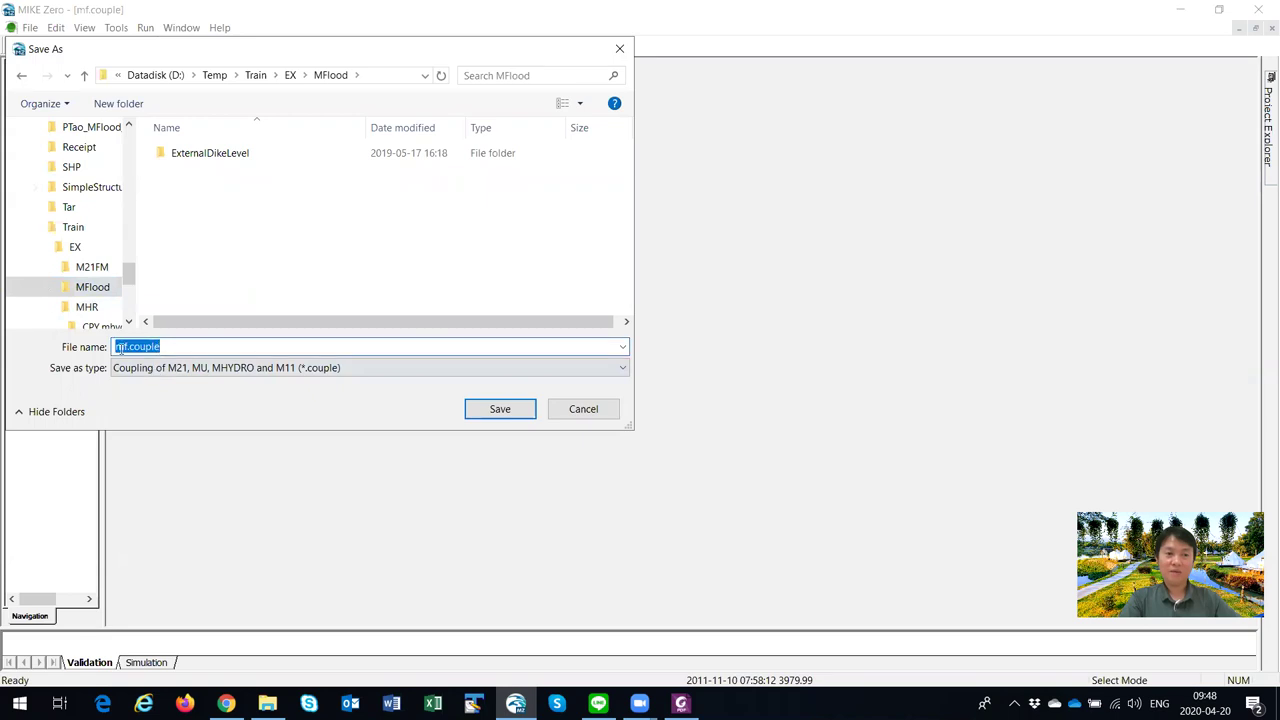
click(119, 347)
text(LowerCPY)
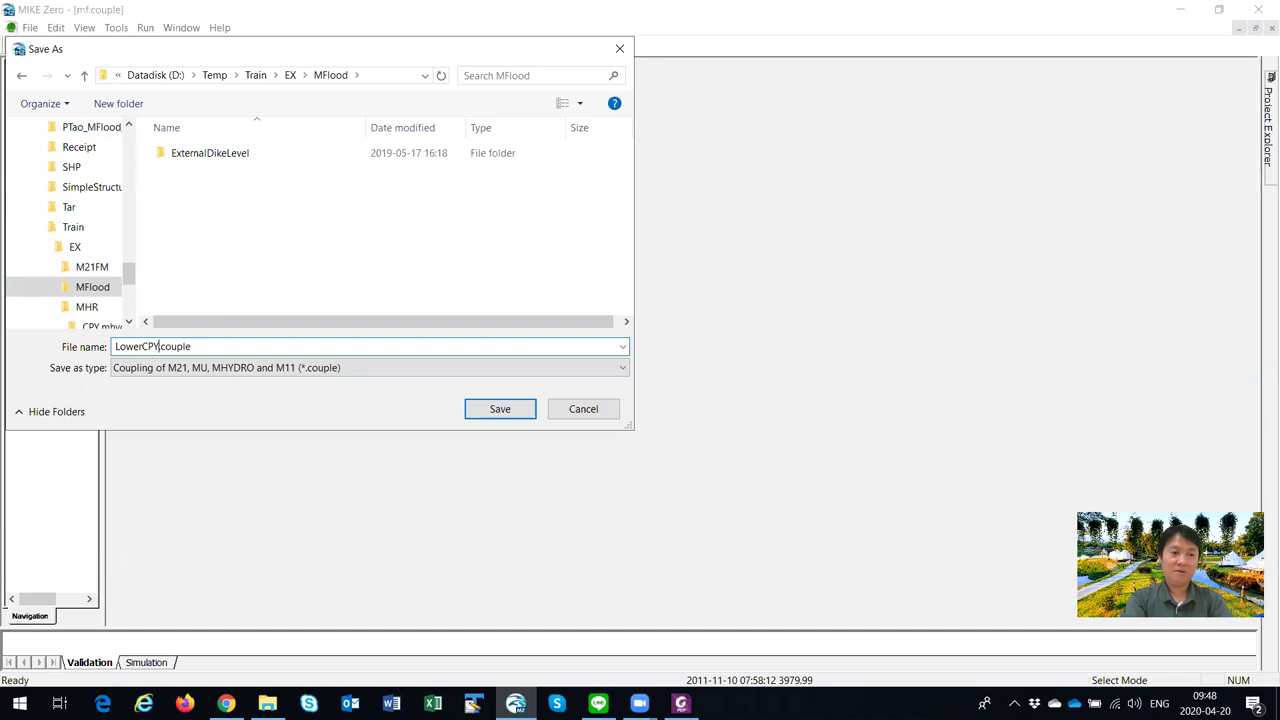
text(_Q20)
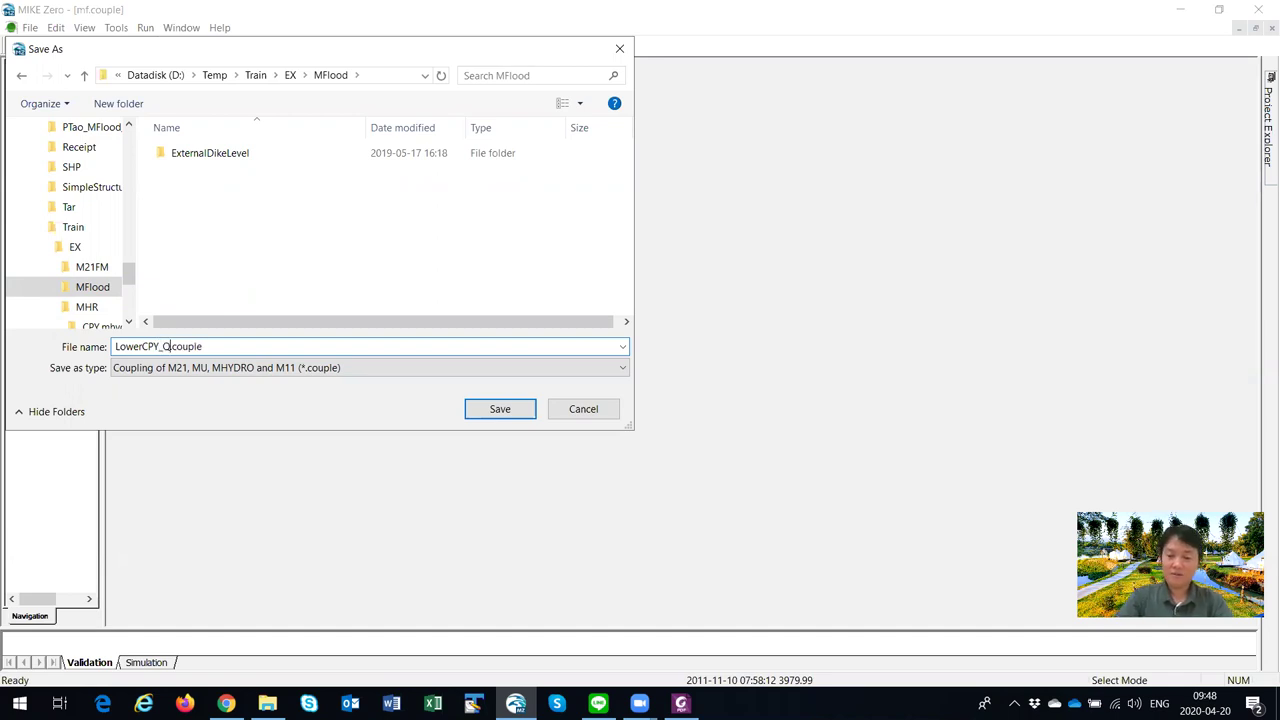
text(00)
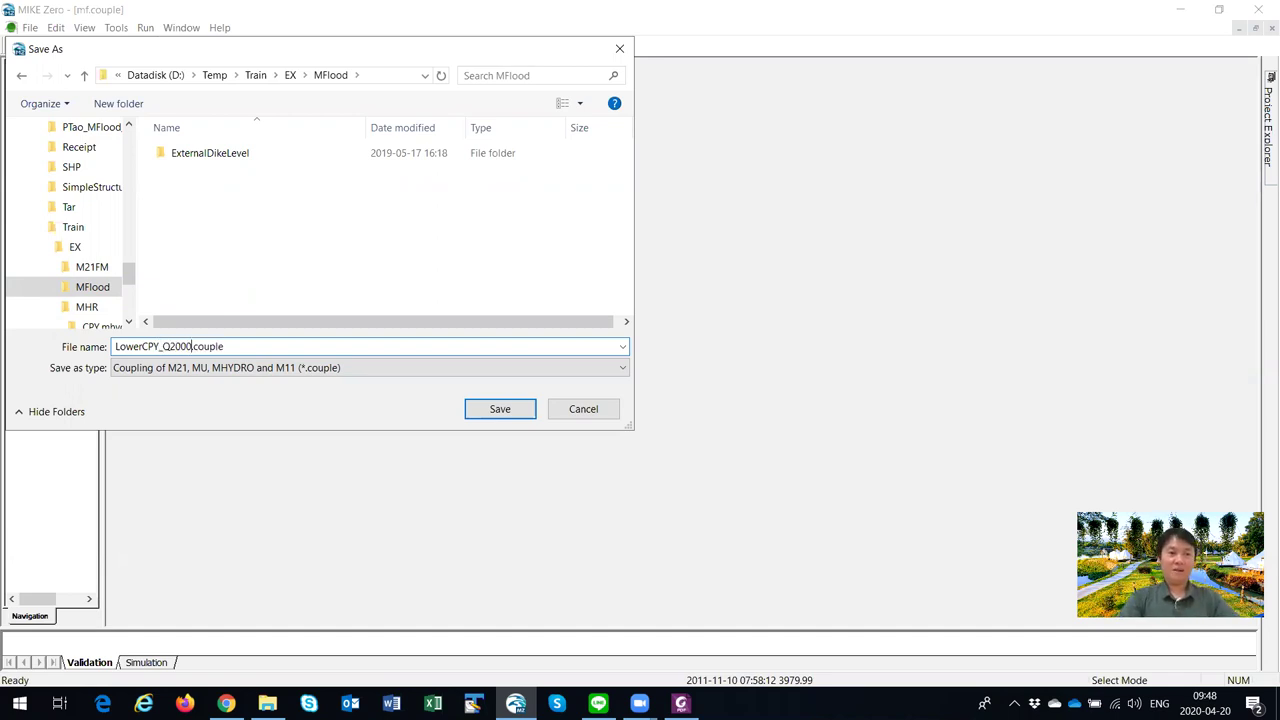
click(503, 412)
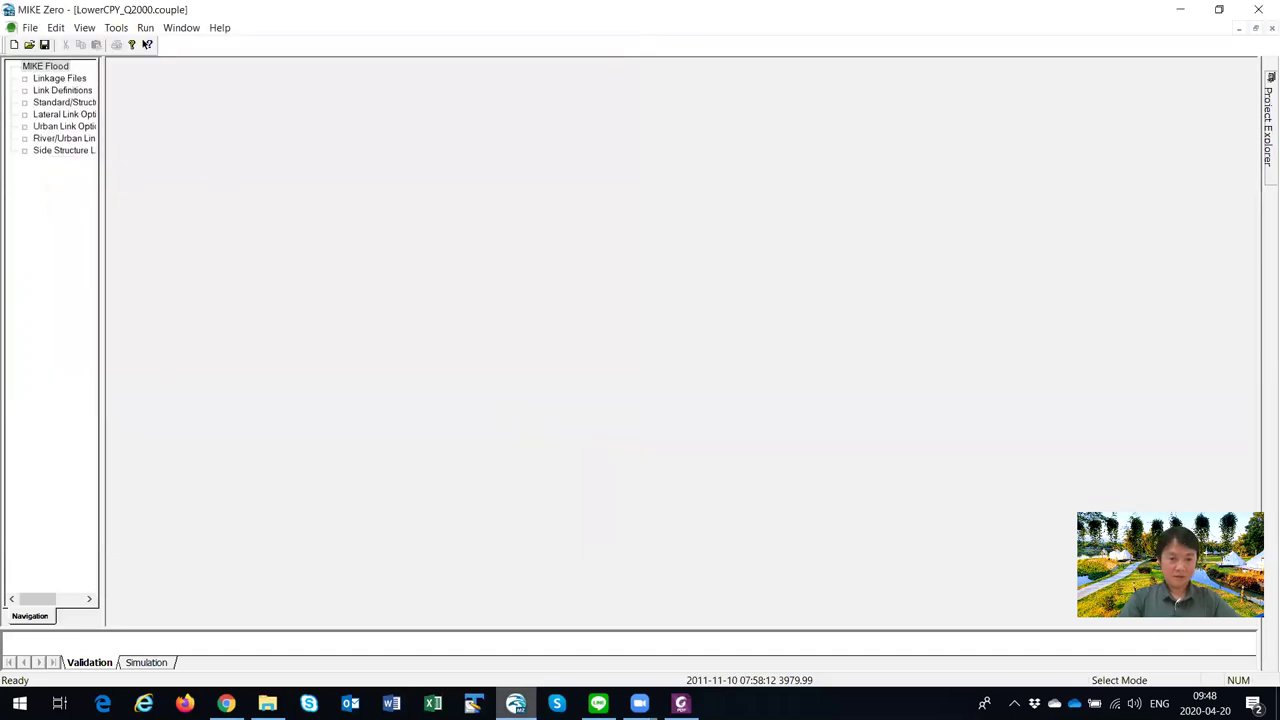
Step: Switch to the PDF manual and read the Linkage Files instructions for enabling and choosing the 2D Surface Model and River Model
click(680, 703)
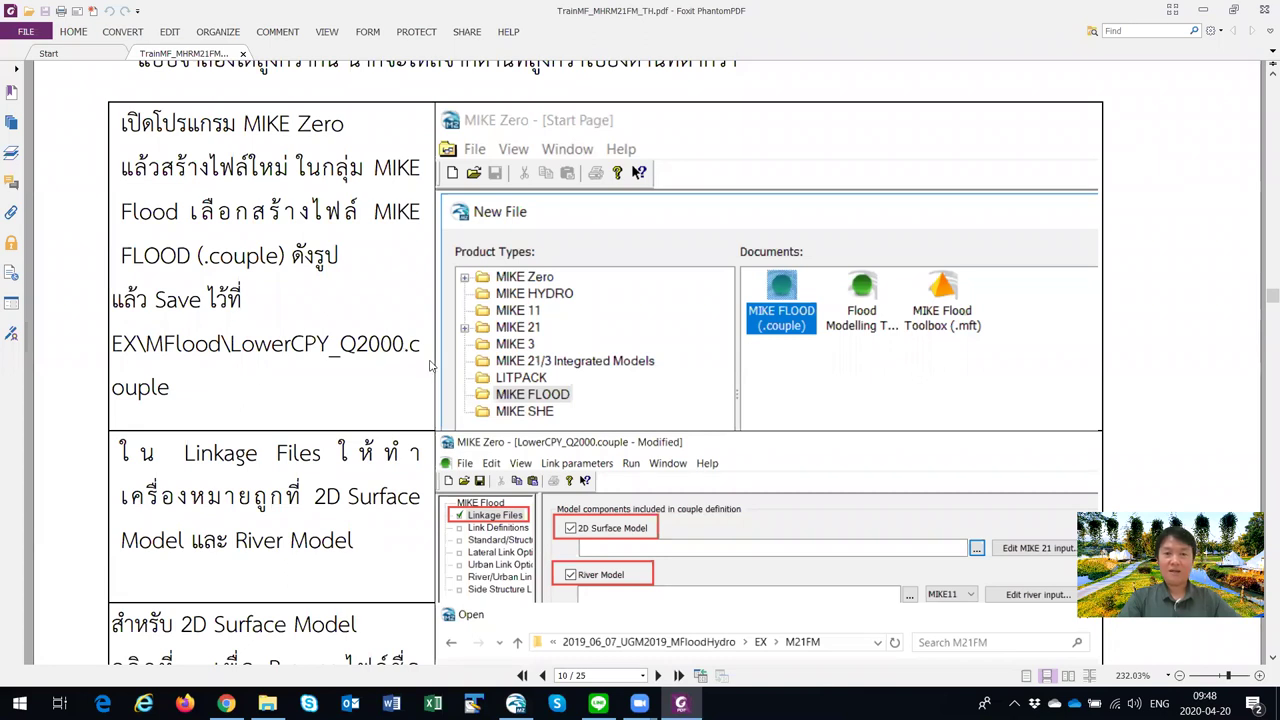
scroll(371, 352, down, 4)
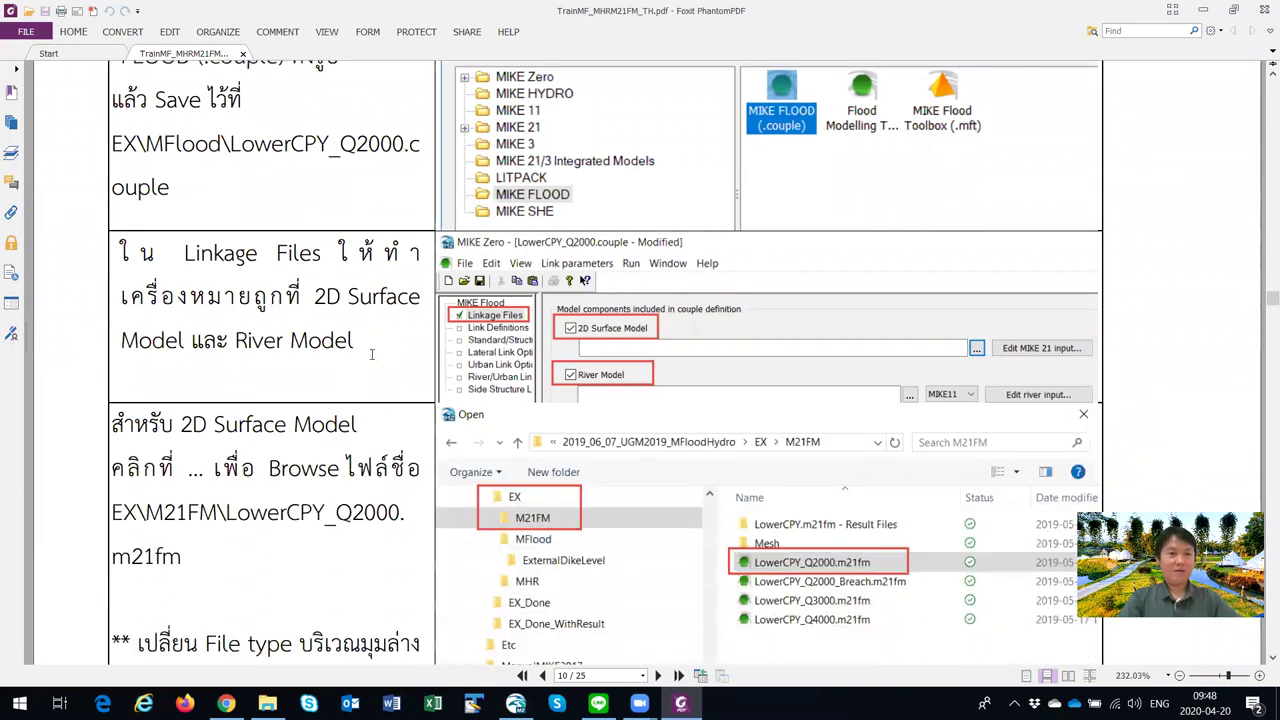
scroll(371, 354, up, 2)
scroll(247, 299, down, 3)
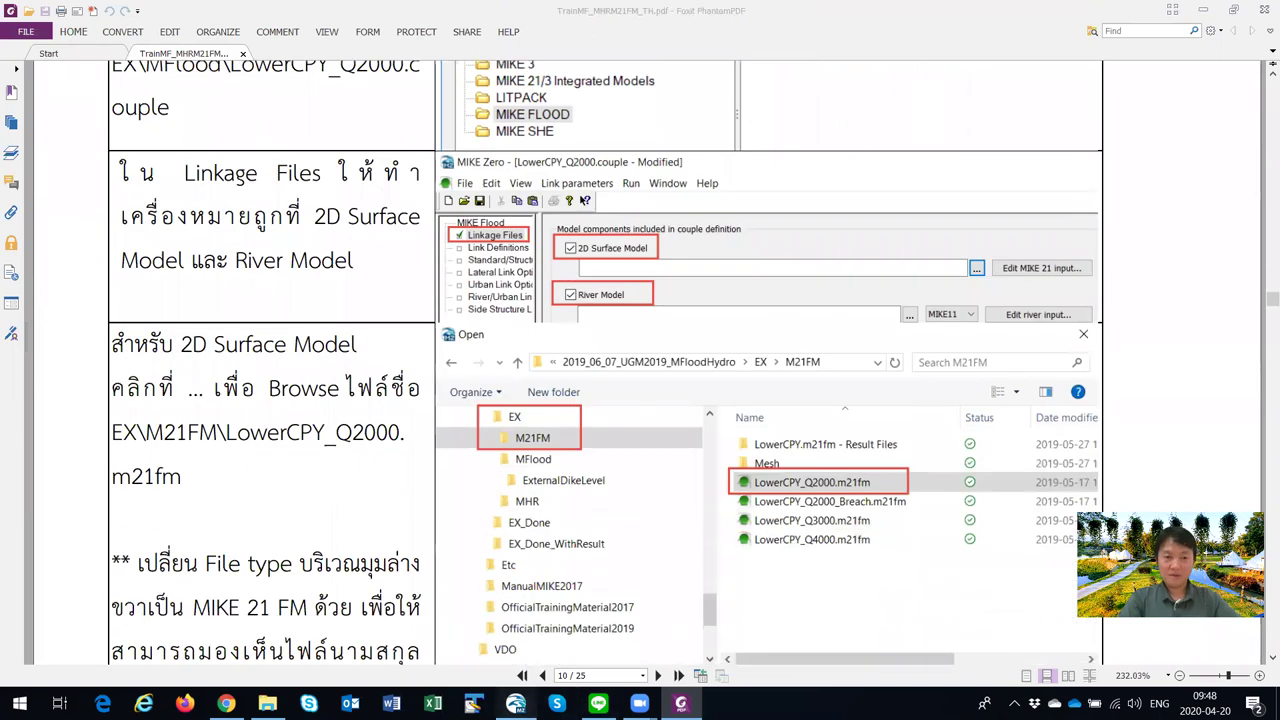
Step: Switch to MIKE Zero and enable the 2D Surface Model and River Model components in the Linkage Files
click(515, 703)
click(55, 78)
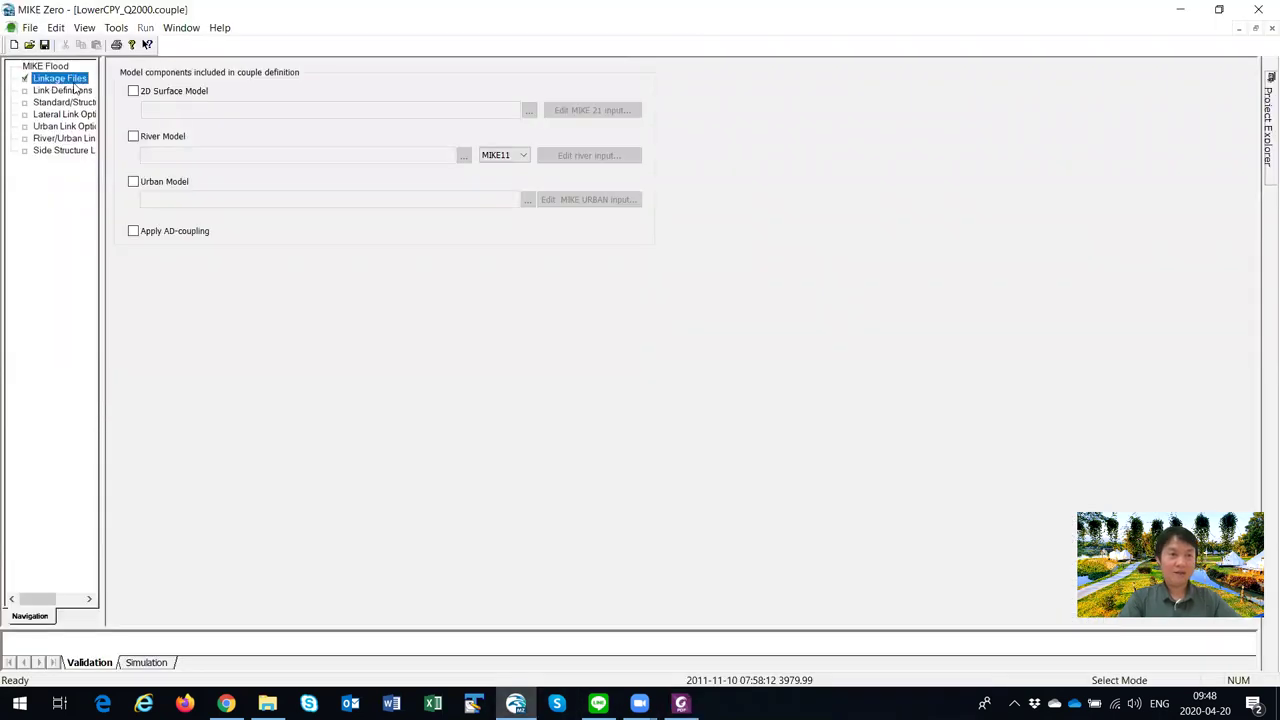
click(133, 91)
click(133, 136)
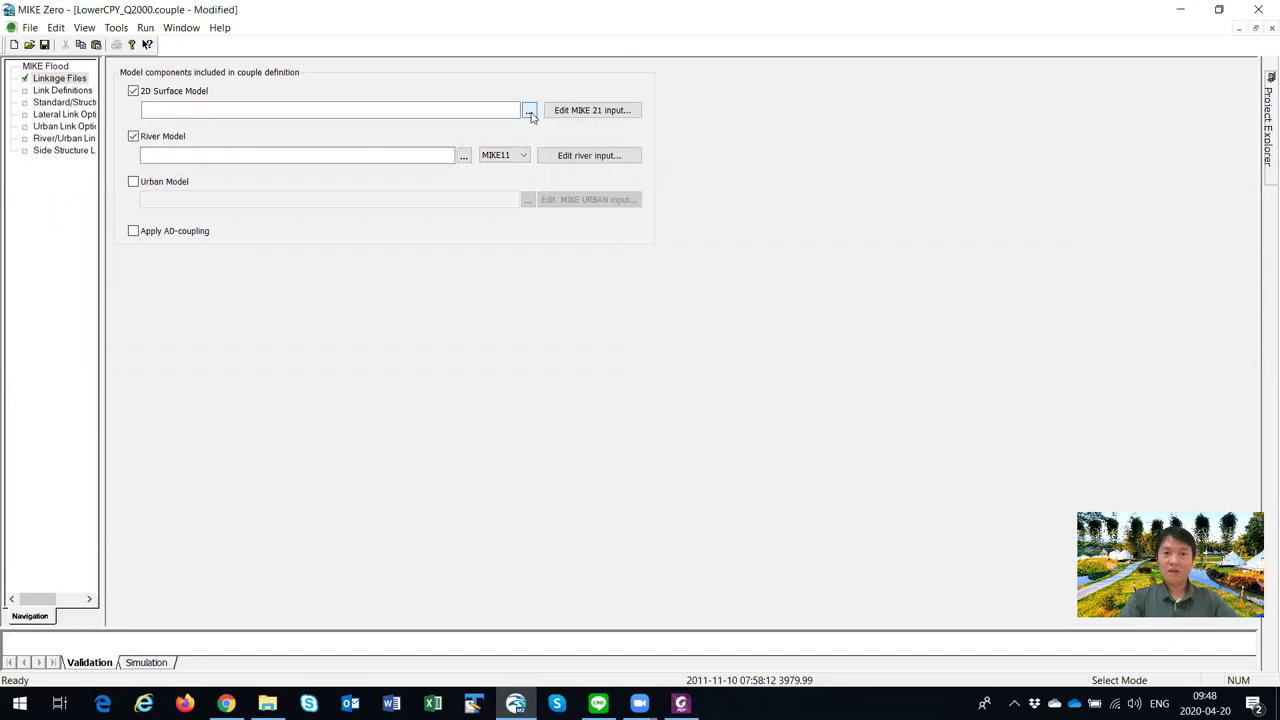
Step: Set the 2D Surface Model file to LowerCPY_Q2000.m21fm from the EX\M21FM folder, using the MIKE 21 FM file type
click(530, 111)
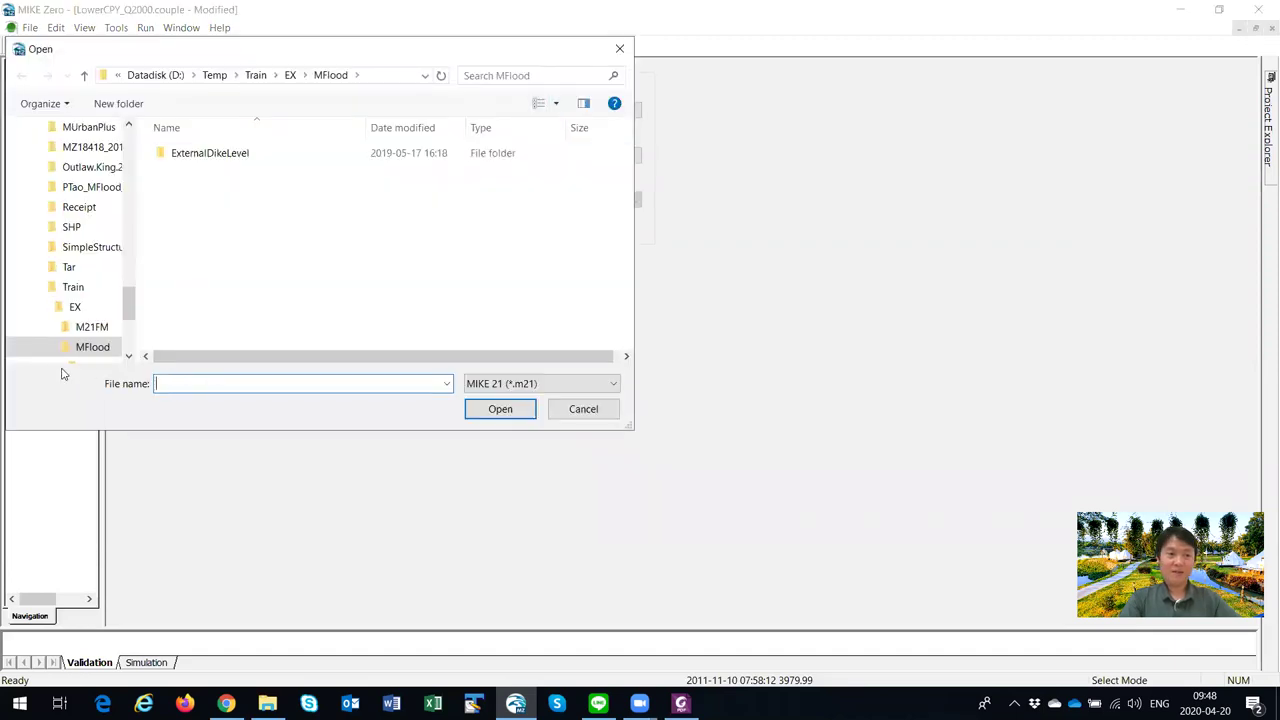
click(90, 327)
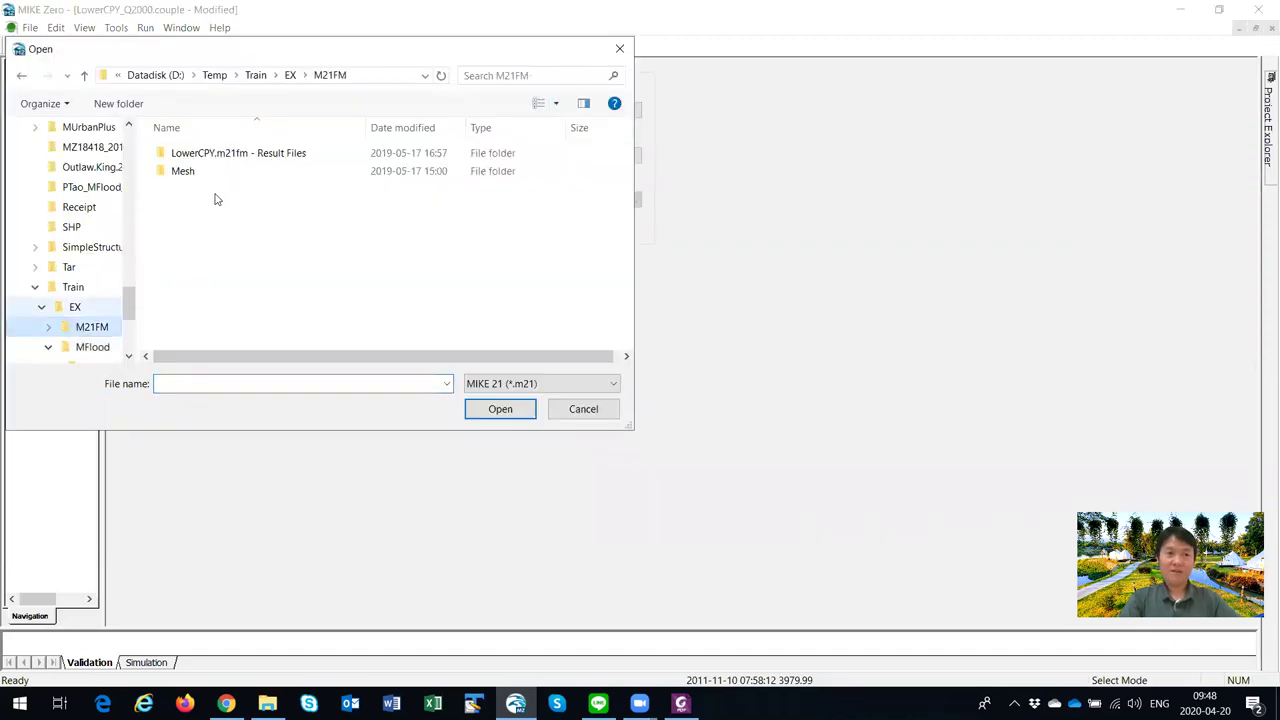
click(508, 384)
click(525, 413)
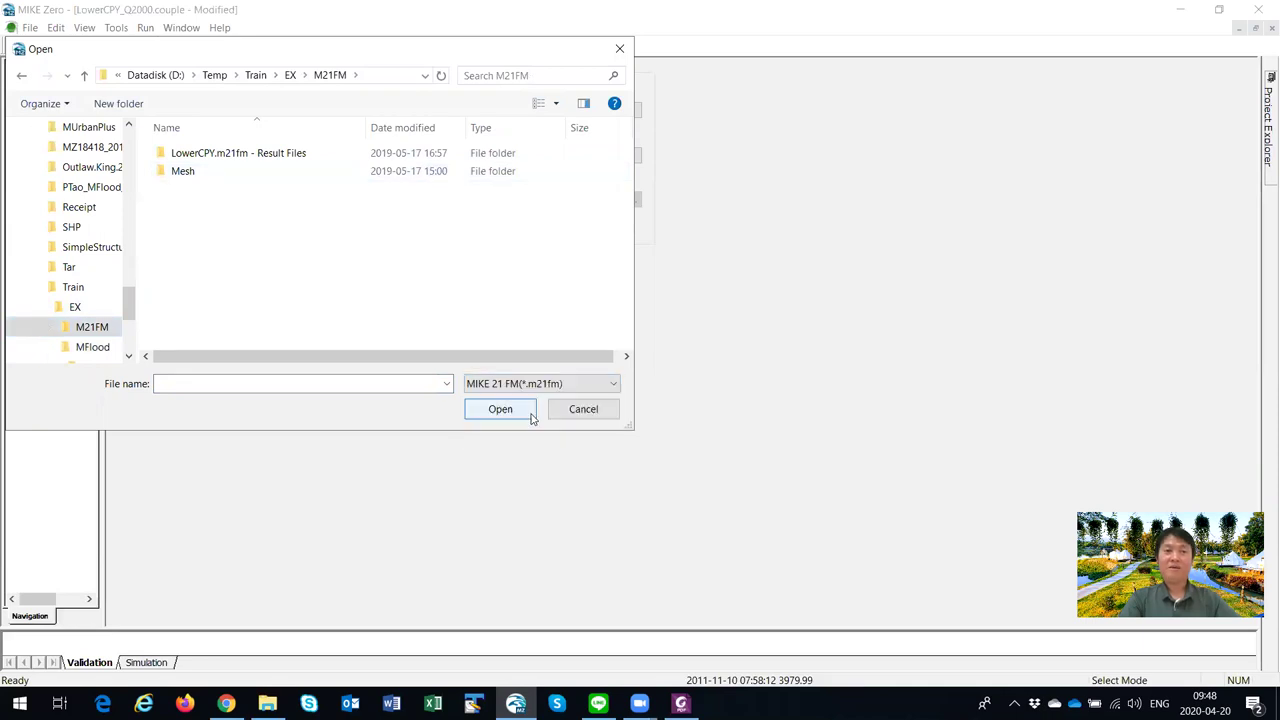
click(222, 200)
click(500, 409)
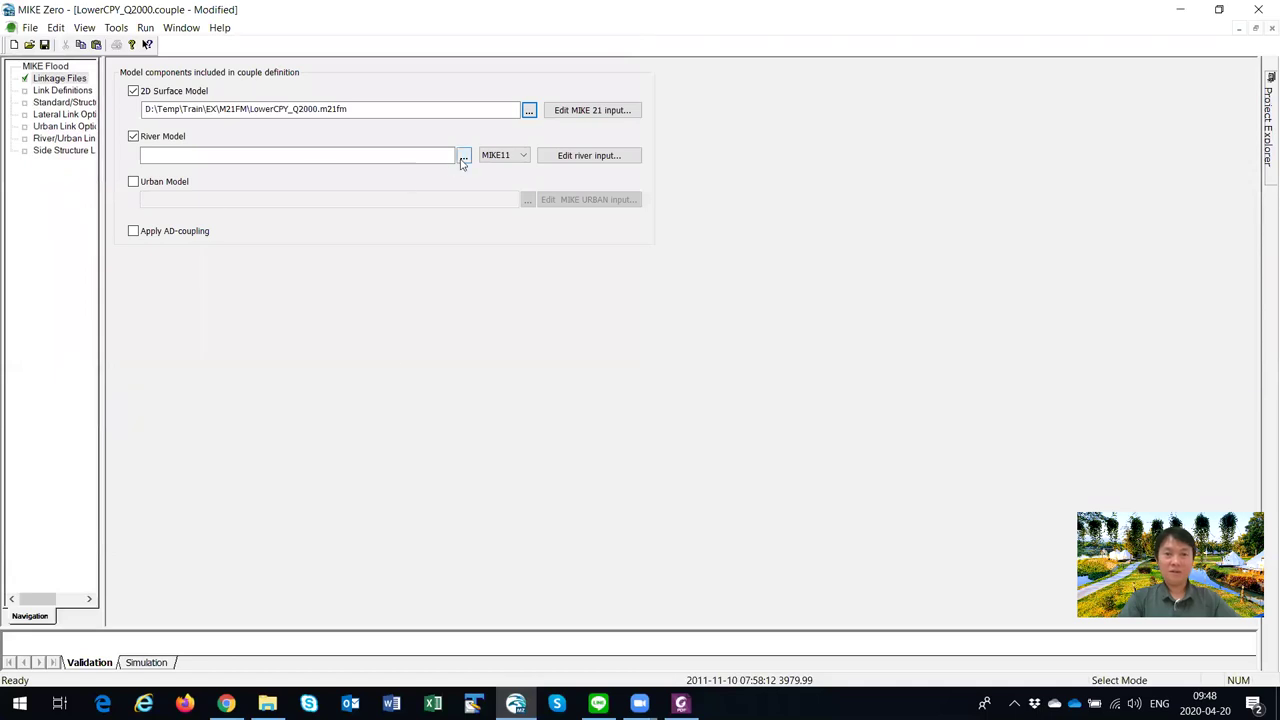
Step: Set the River Model type to MIKE1D and choose CPY_Q2000.mhydro from the EX\MHR folder as its file
click(503, 157)
click(513, 180)
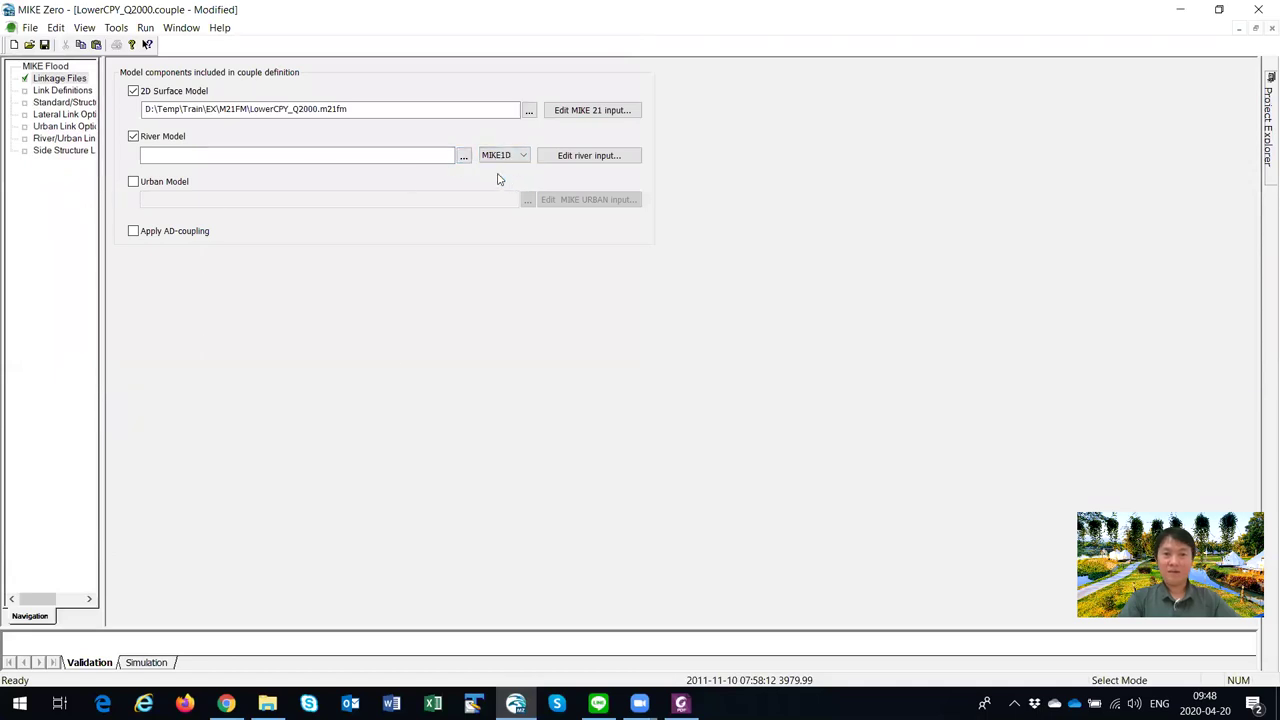
click(464, 157)
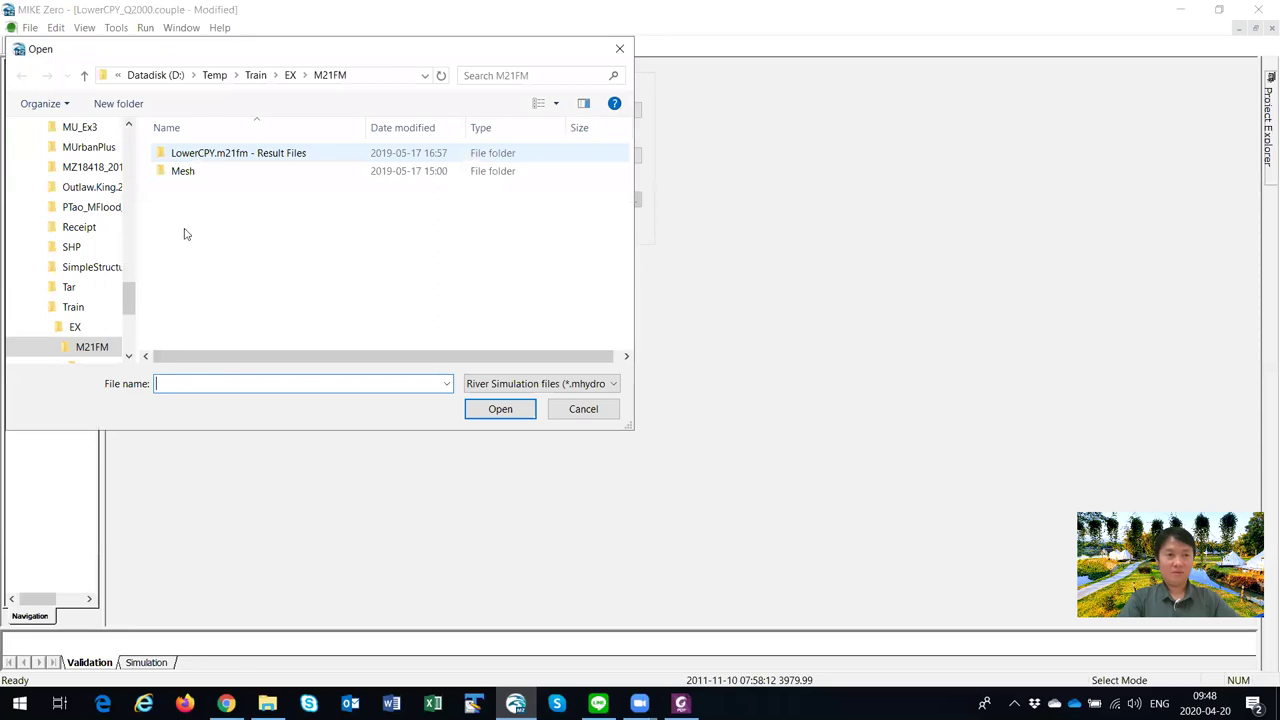
drag(125, 305, 127, 323)
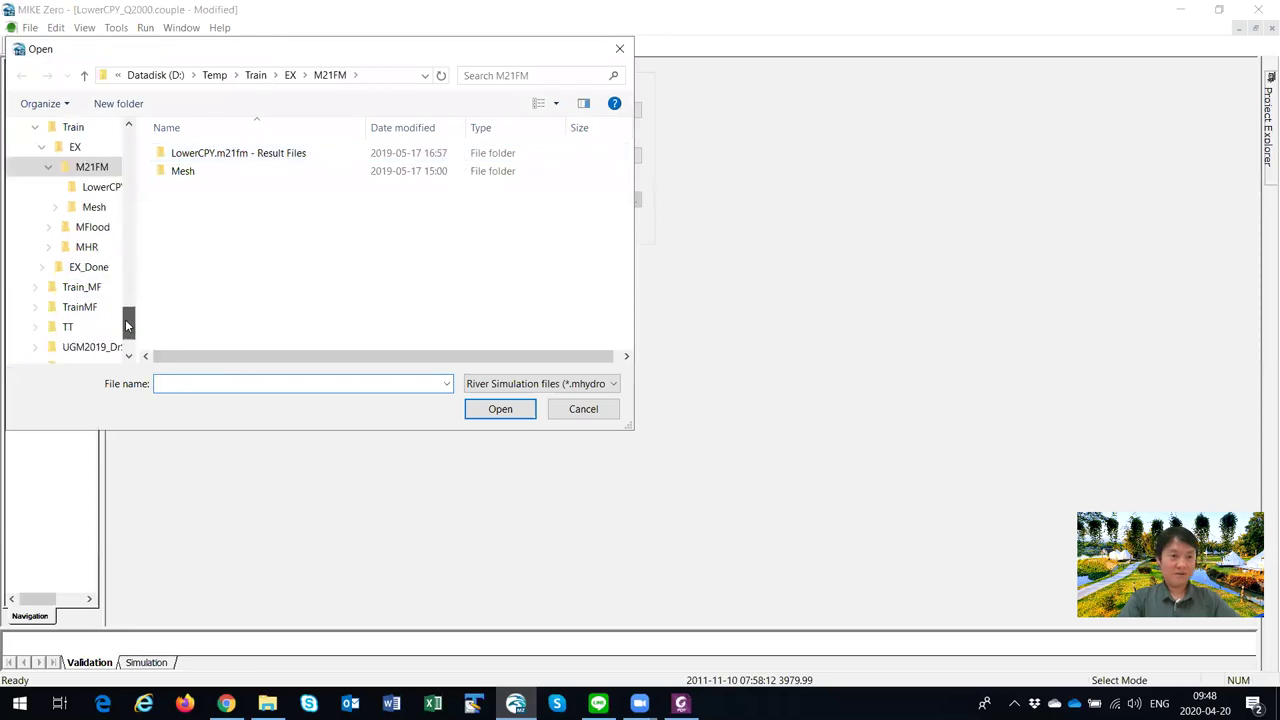
click(86, 247)
click(232, 245)
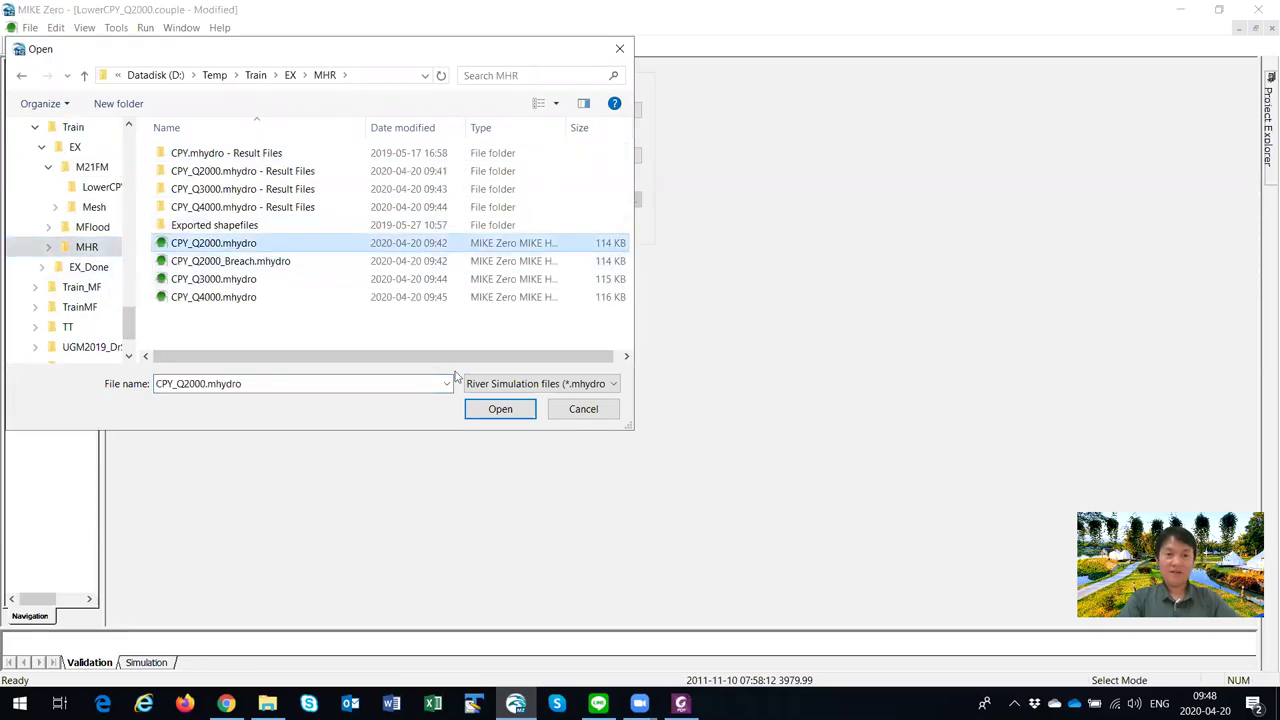
click(500, 409)
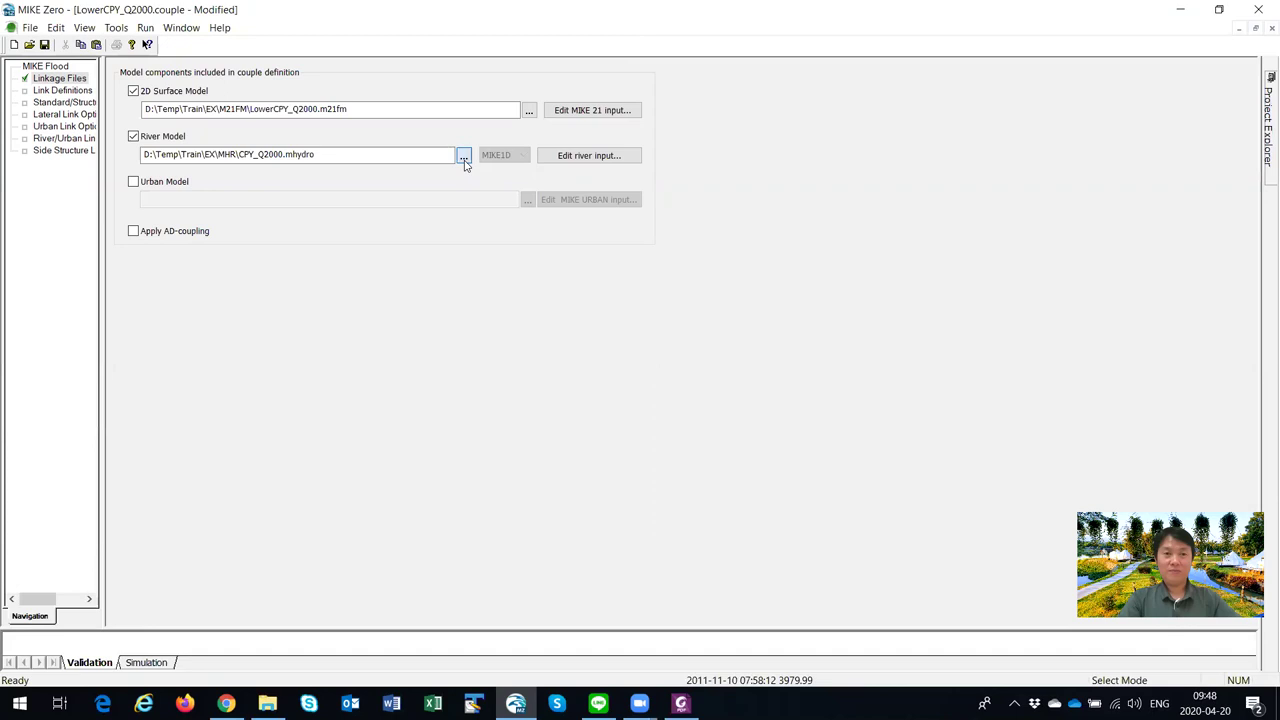
Step: Check the file types offered when browsing for the River Model file, without choosing another file
click(464, 156)
click(548, 386)
click(548, 386)
click(549, 384)
click(535, 326)
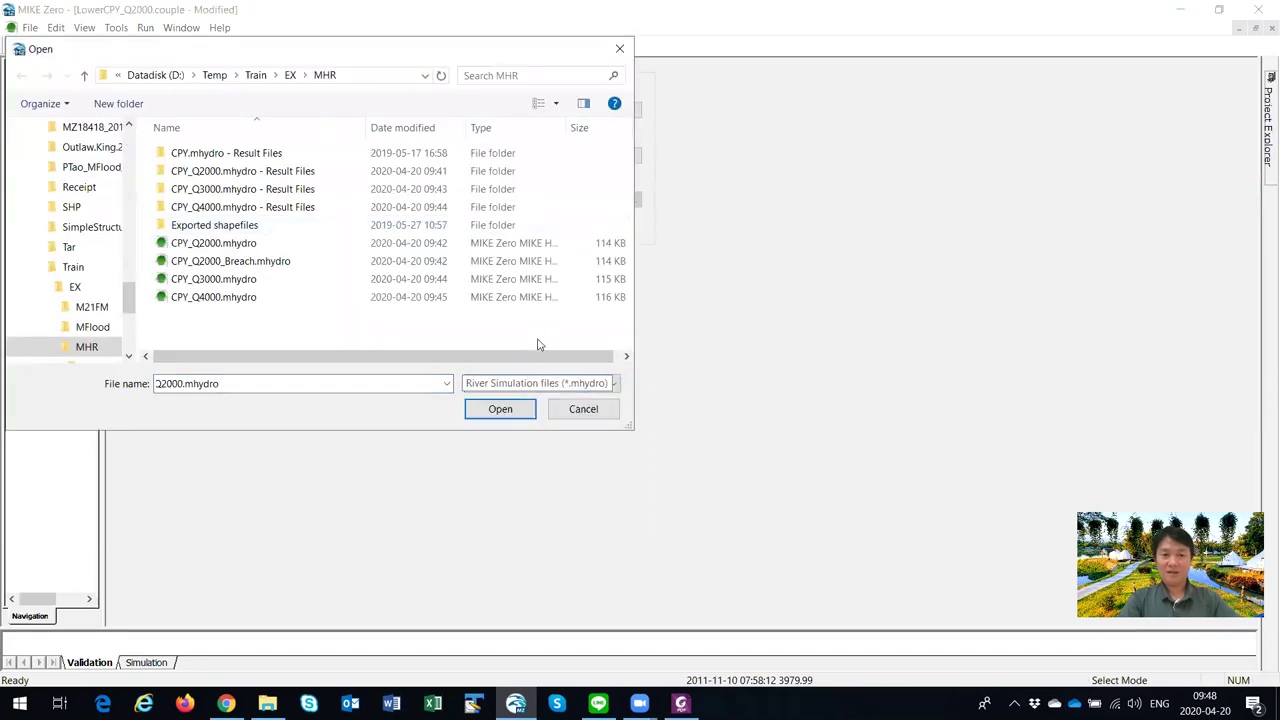
click(586, 409)
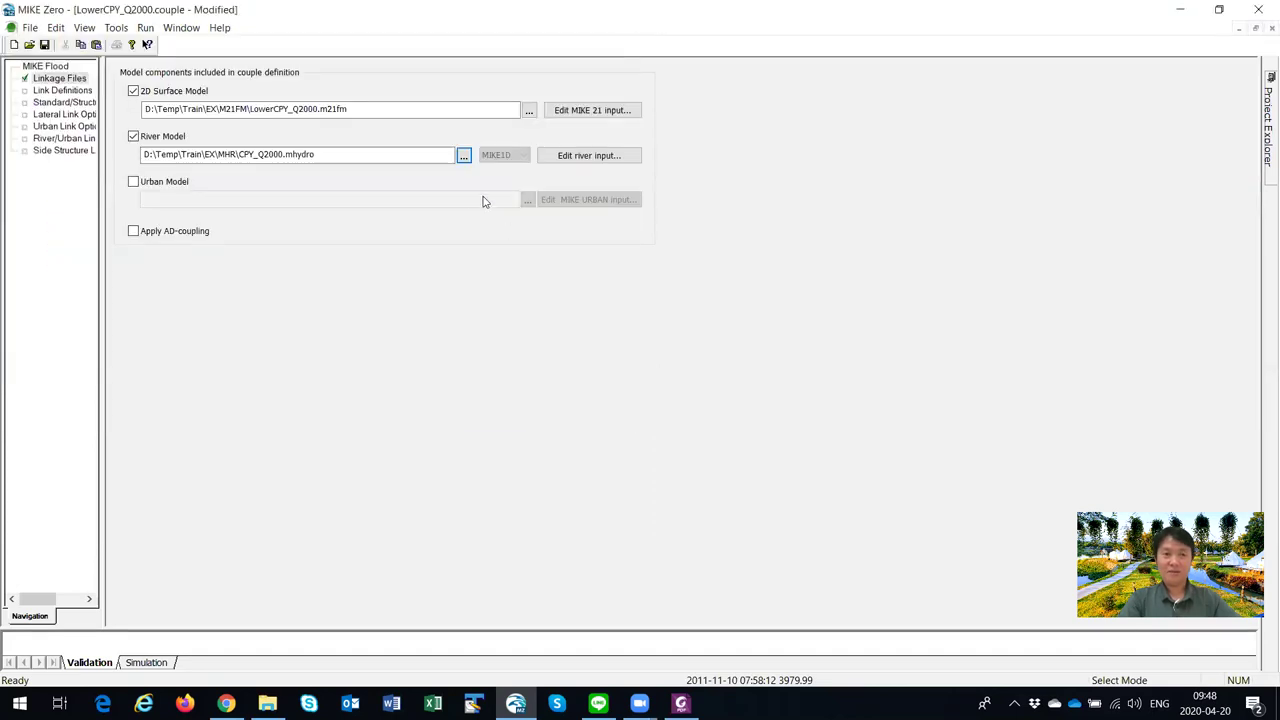
Step: In Link Definitions, start a Lateral link of river branch CHAO to MIKE 21 with chainage from 4000 to 108000
click(60, 91)
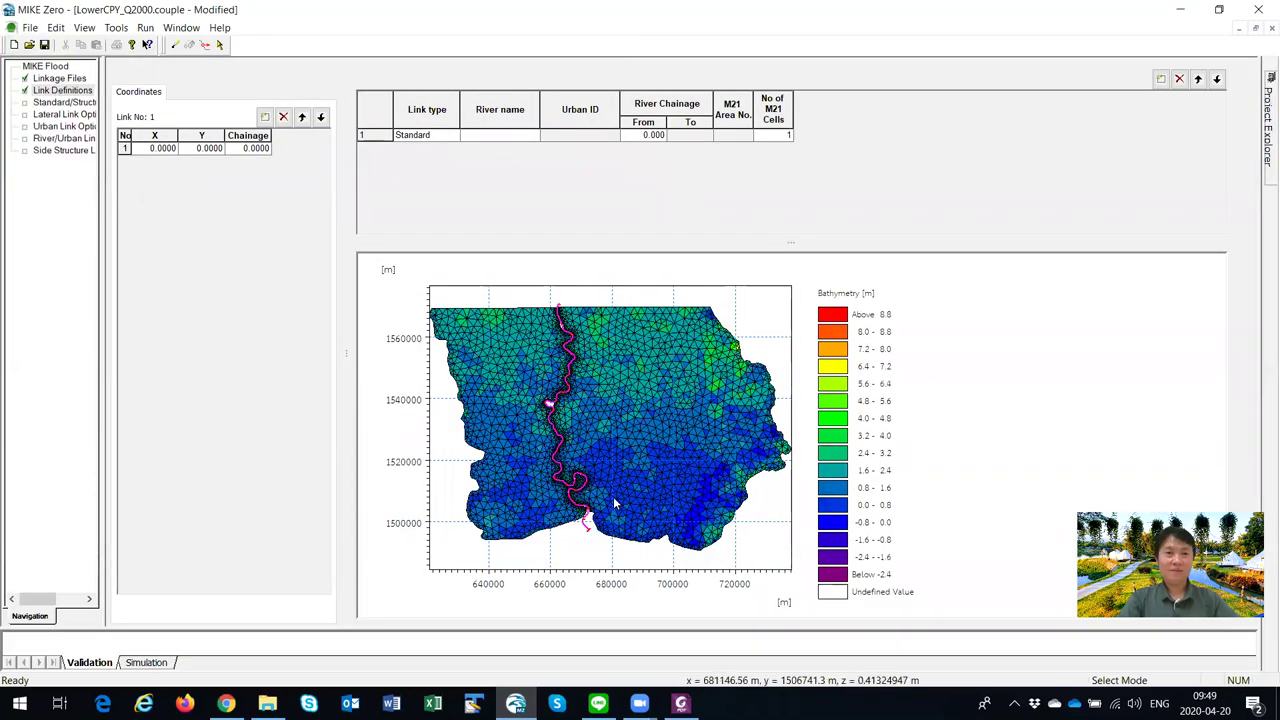
right_click(510, 360)
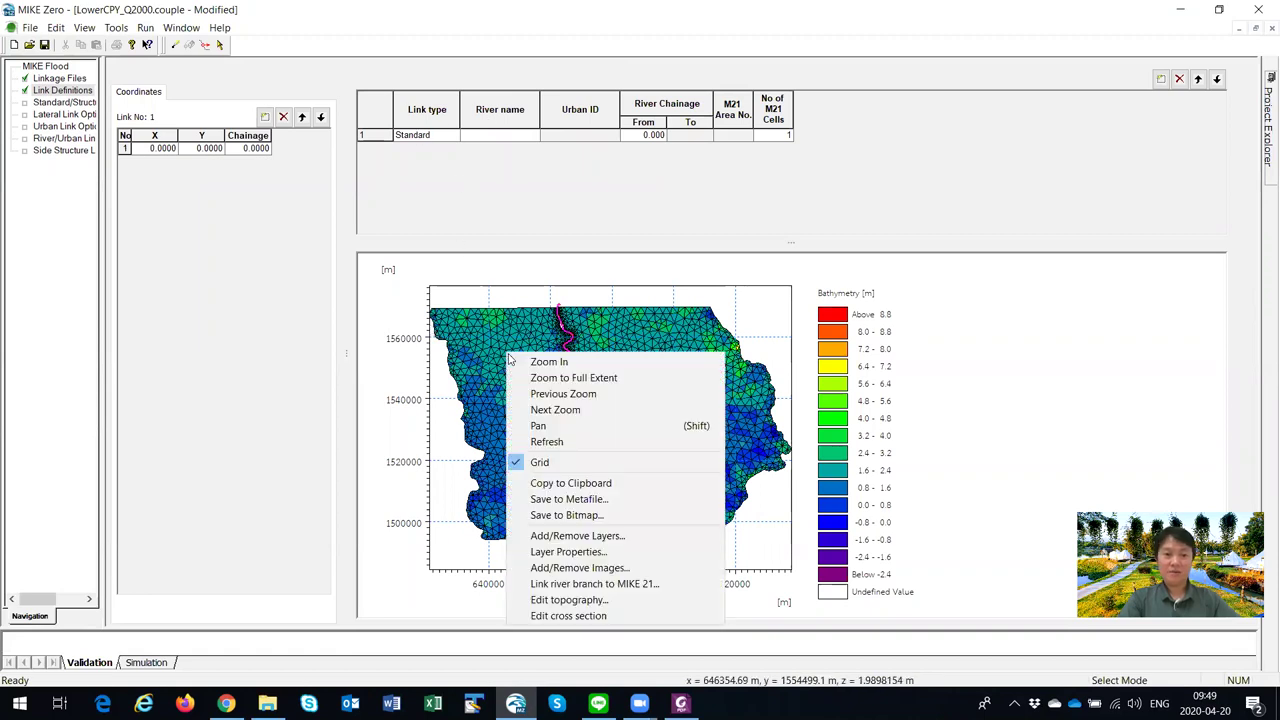
click(587, 585)
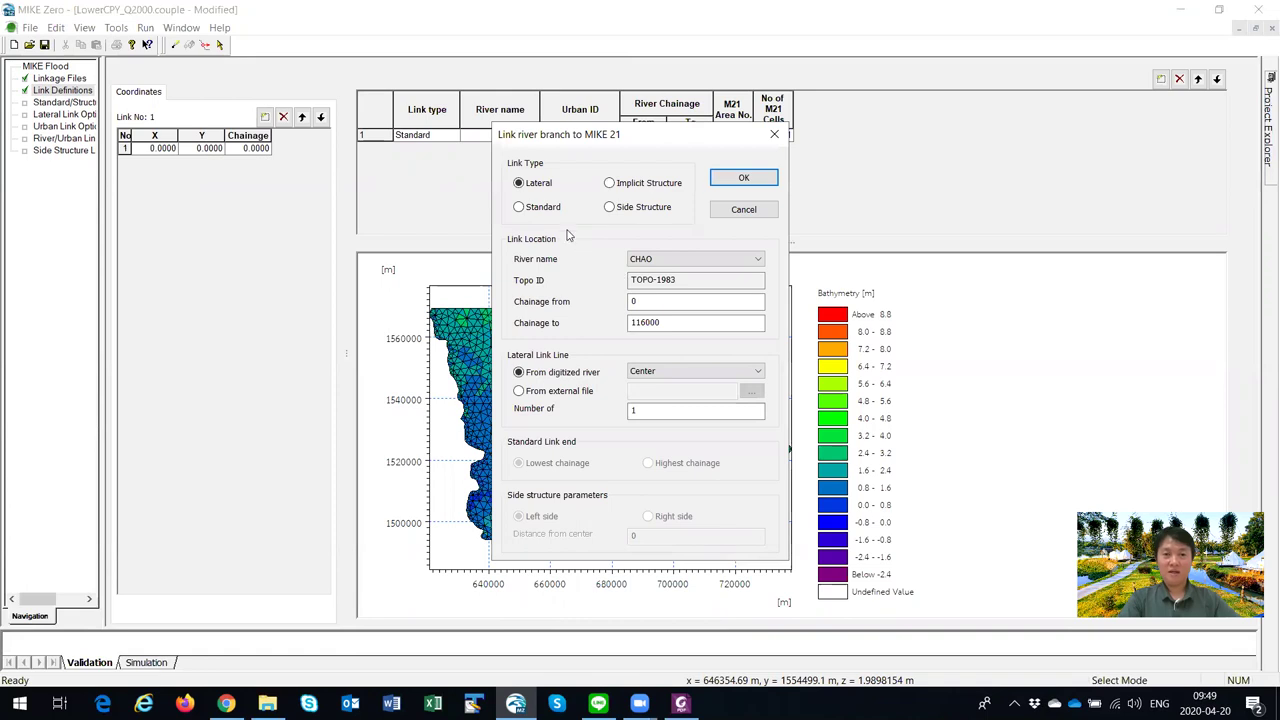
click(630, 257)
key(Tab)
key(Tab)
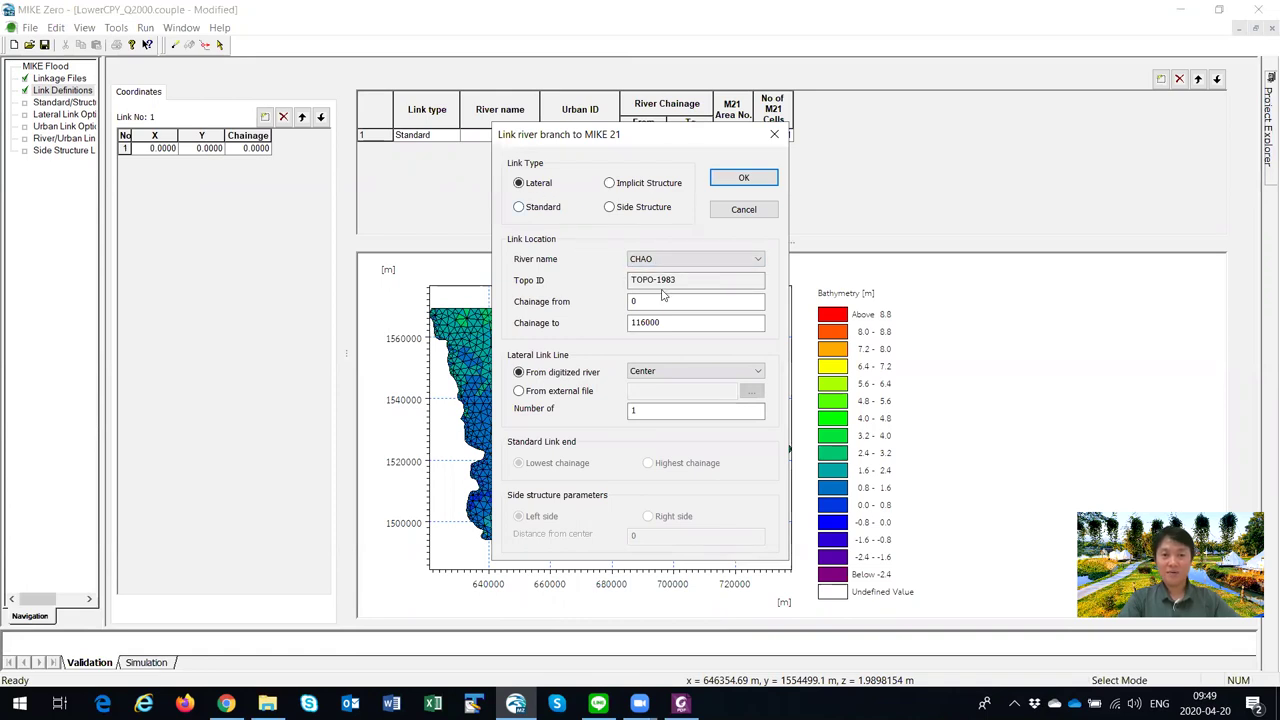
text(4000)
drag(645, 322, 633, 322)
text(08)
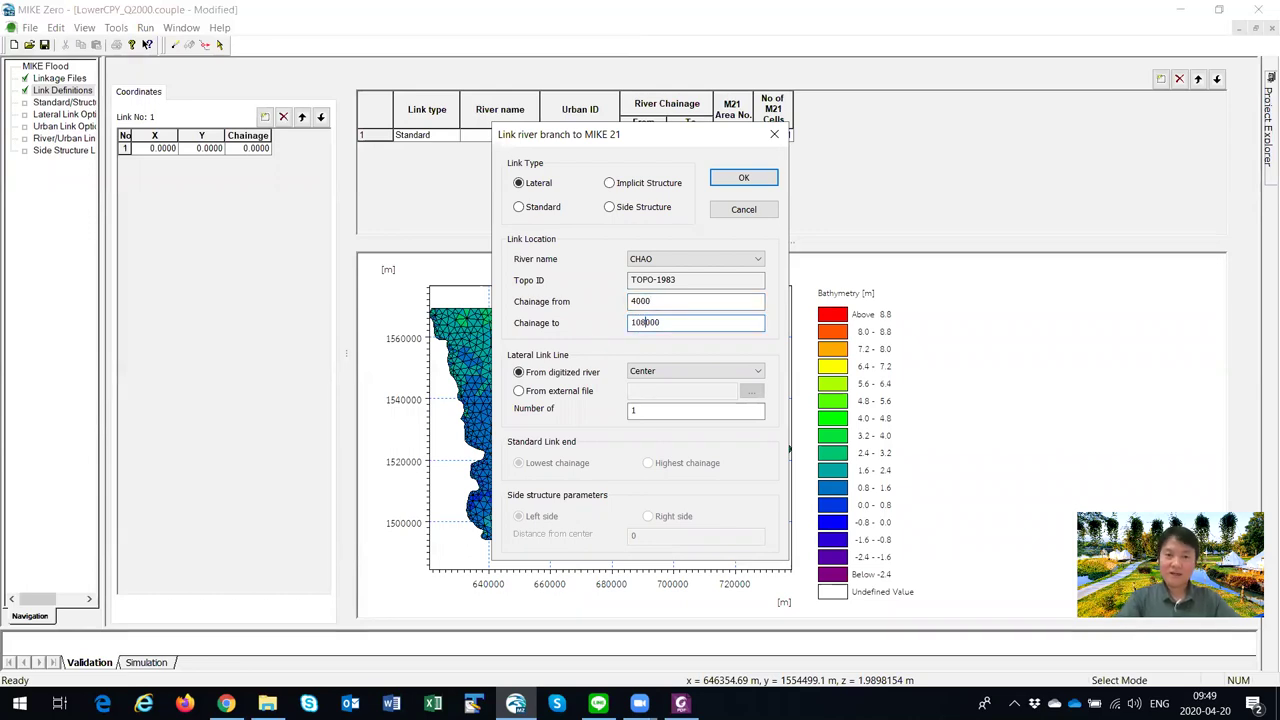
Step: Take the lateral link line from the external file LowerCPY_Link_Left_UTM47_XYConnect.xyz in M21FM\Mesh\XYZ and create the link
click(689, 374)
click(688, 385)
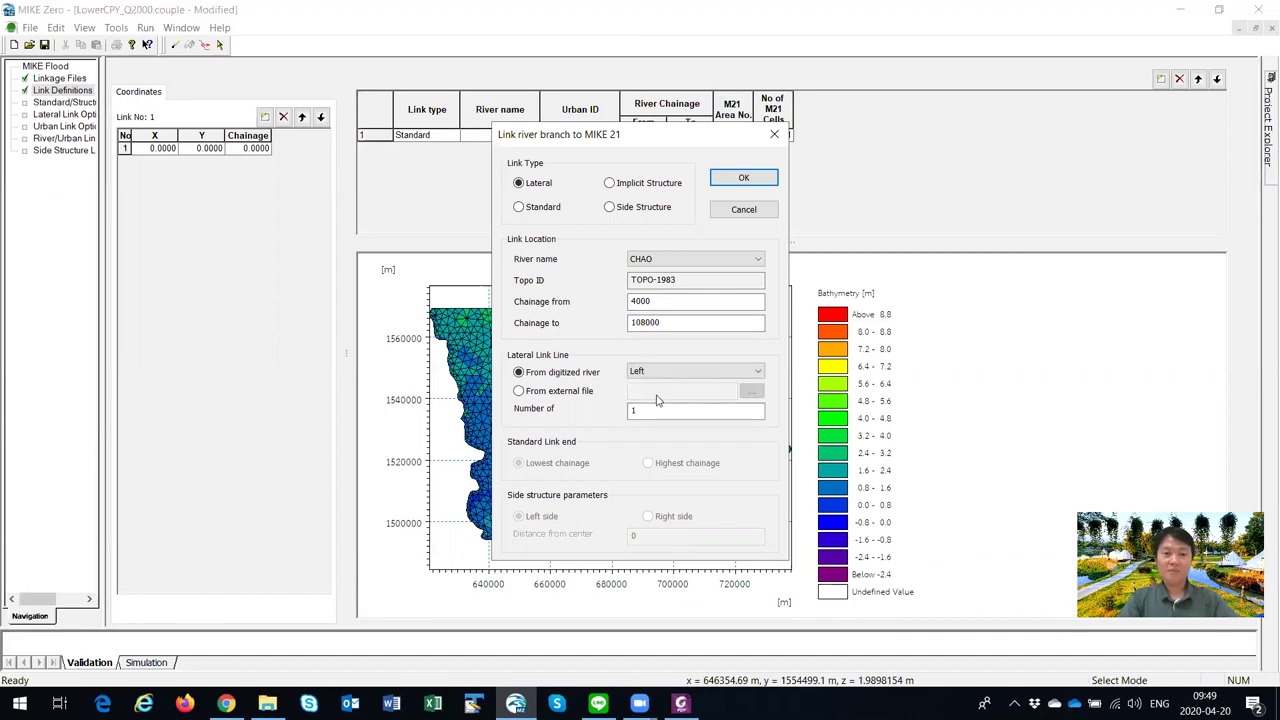
click(518, 391)
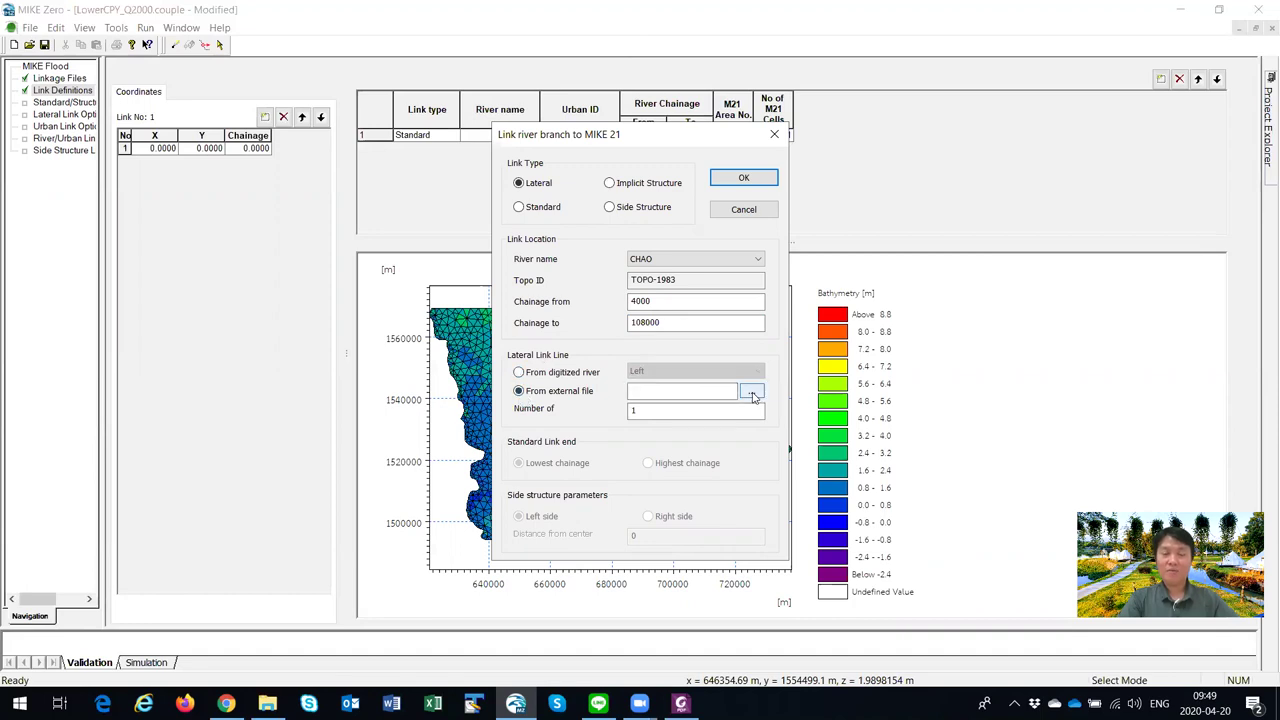
click(751, 391)
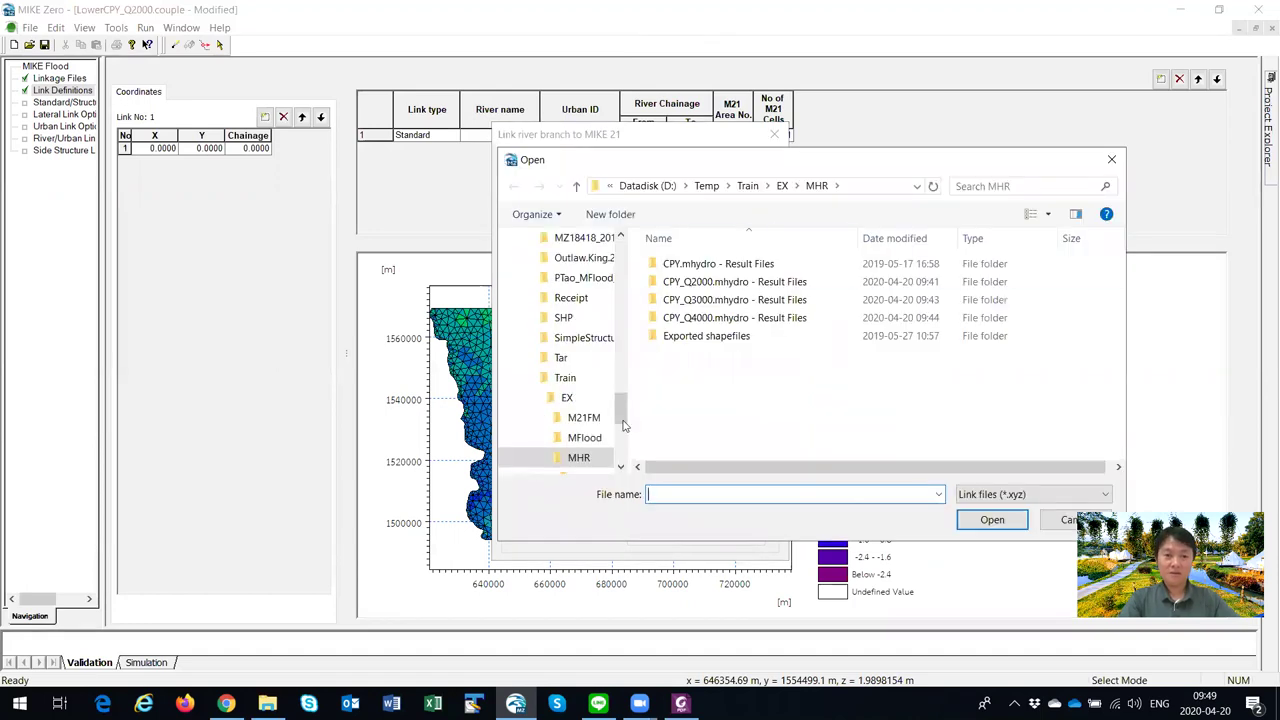
click(540, 417)
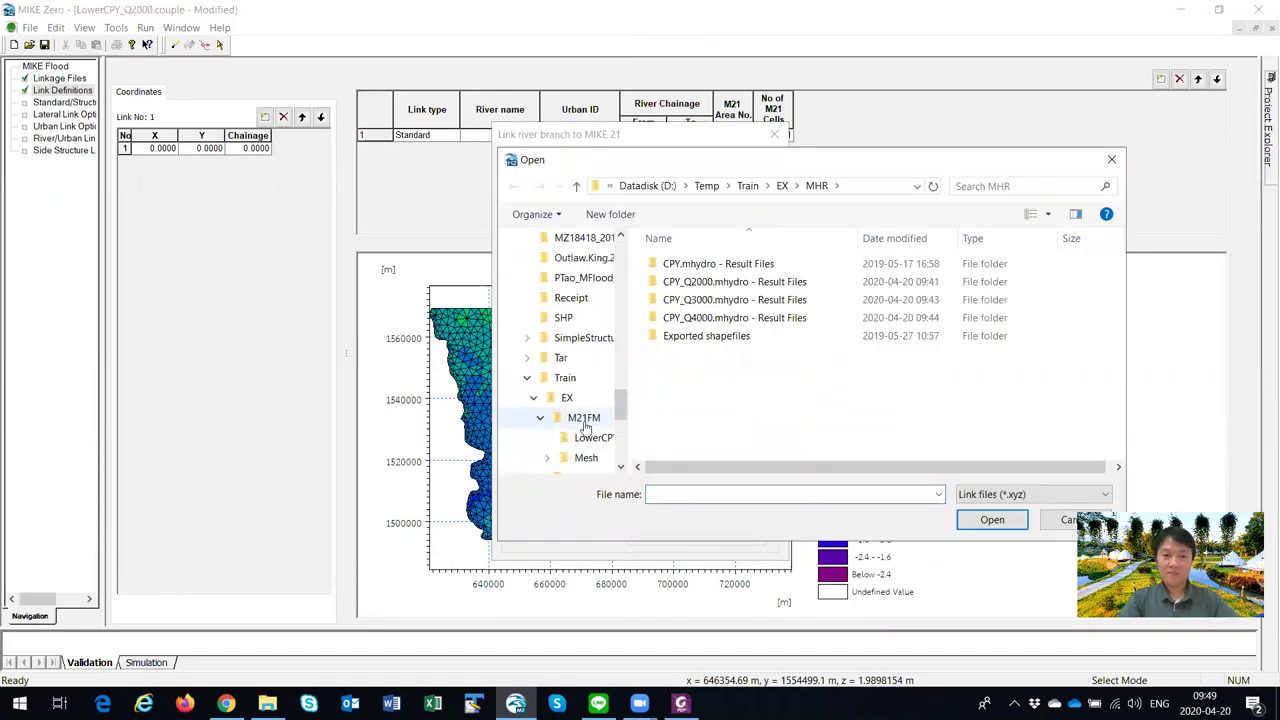
click(585, 421)
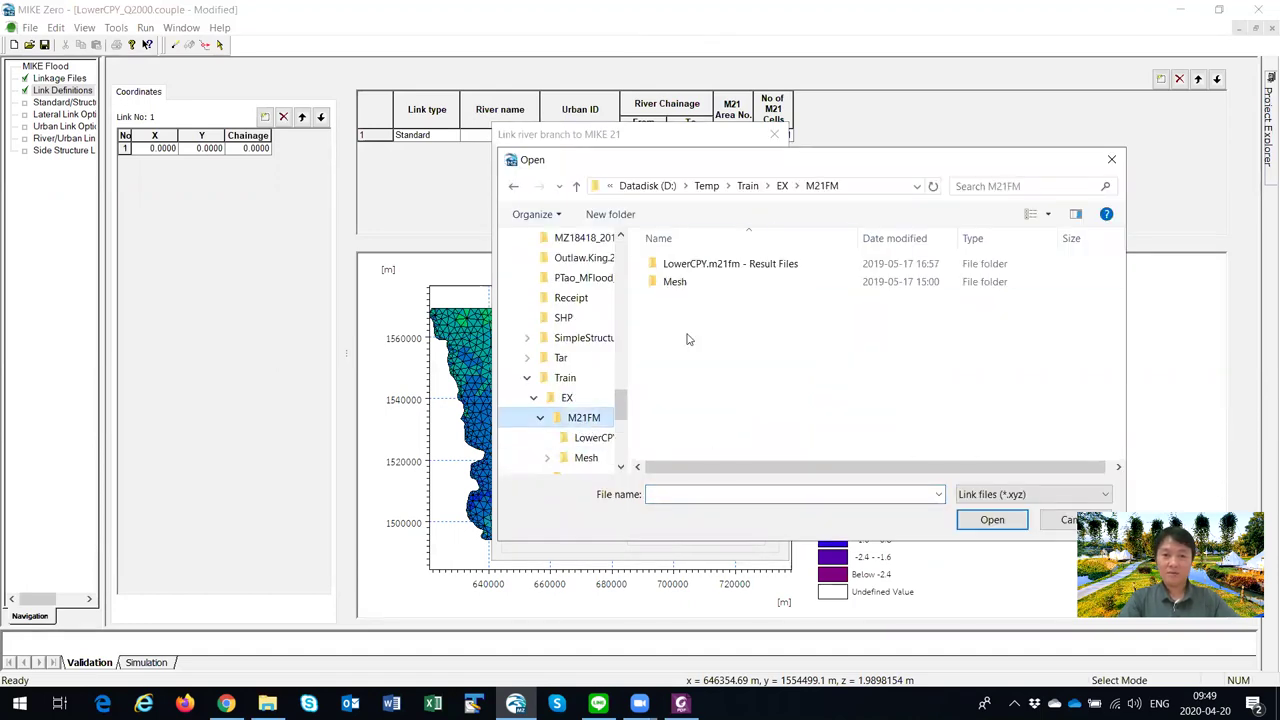
double_click(670, 284)
double_click(671, 265)
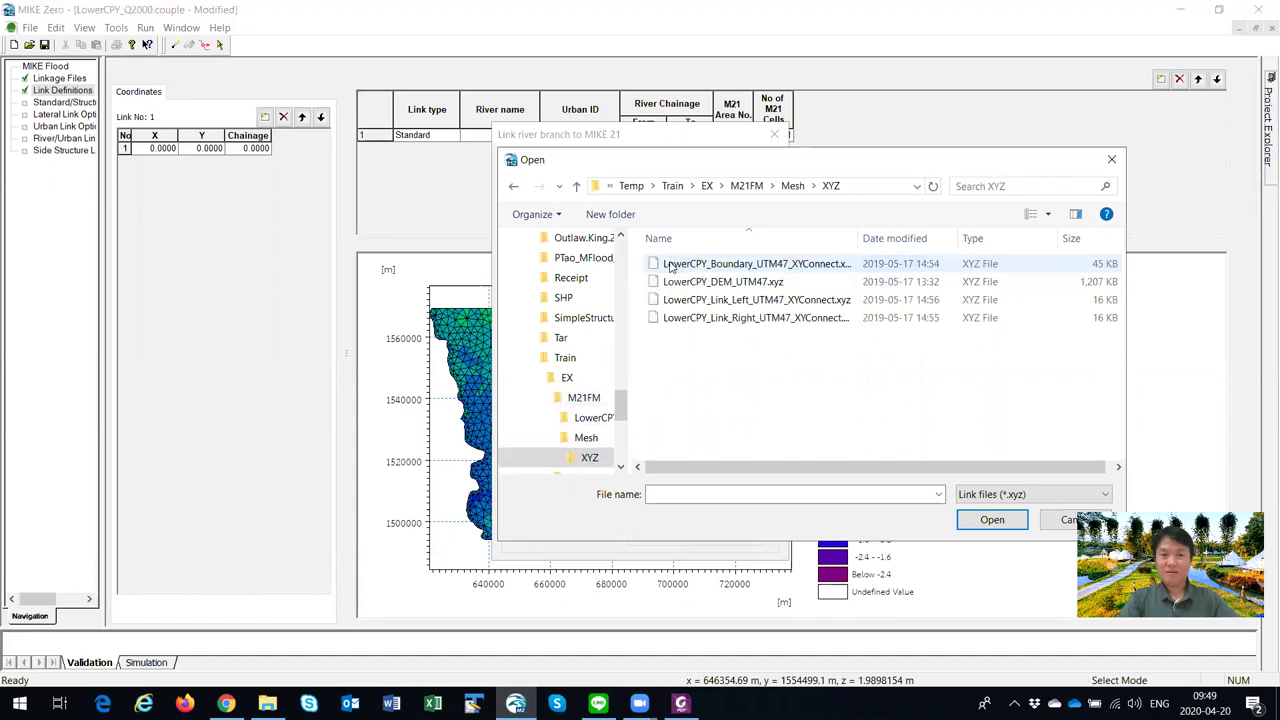
click(752, 302)
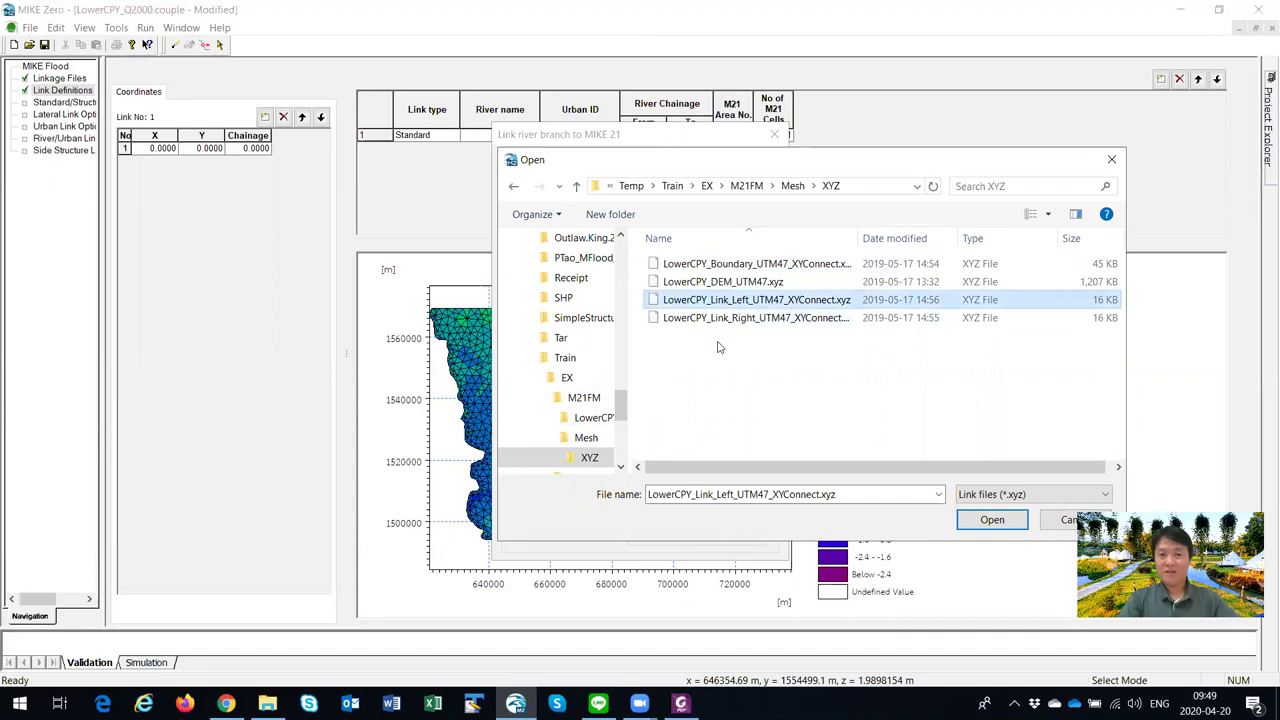
click(986, 520)
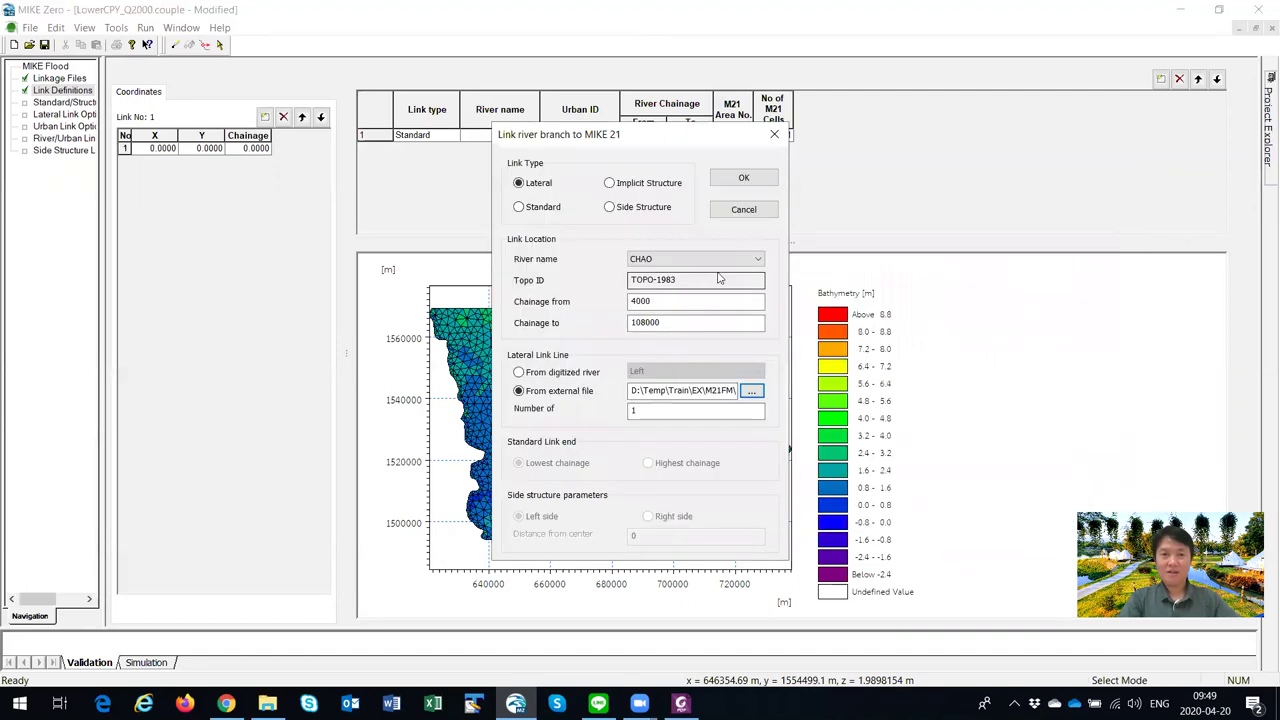
click(747, 183)
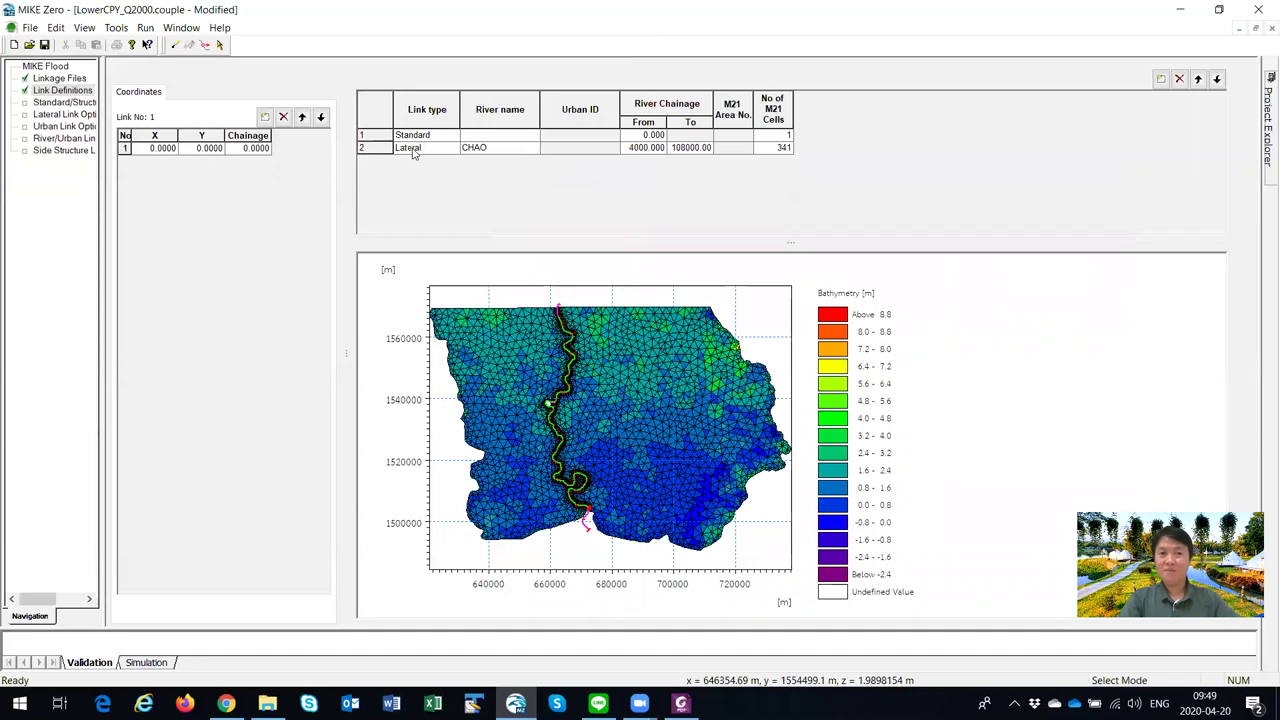
Step: Delete the empty Standard link from the link definitions table
click(365, 134)
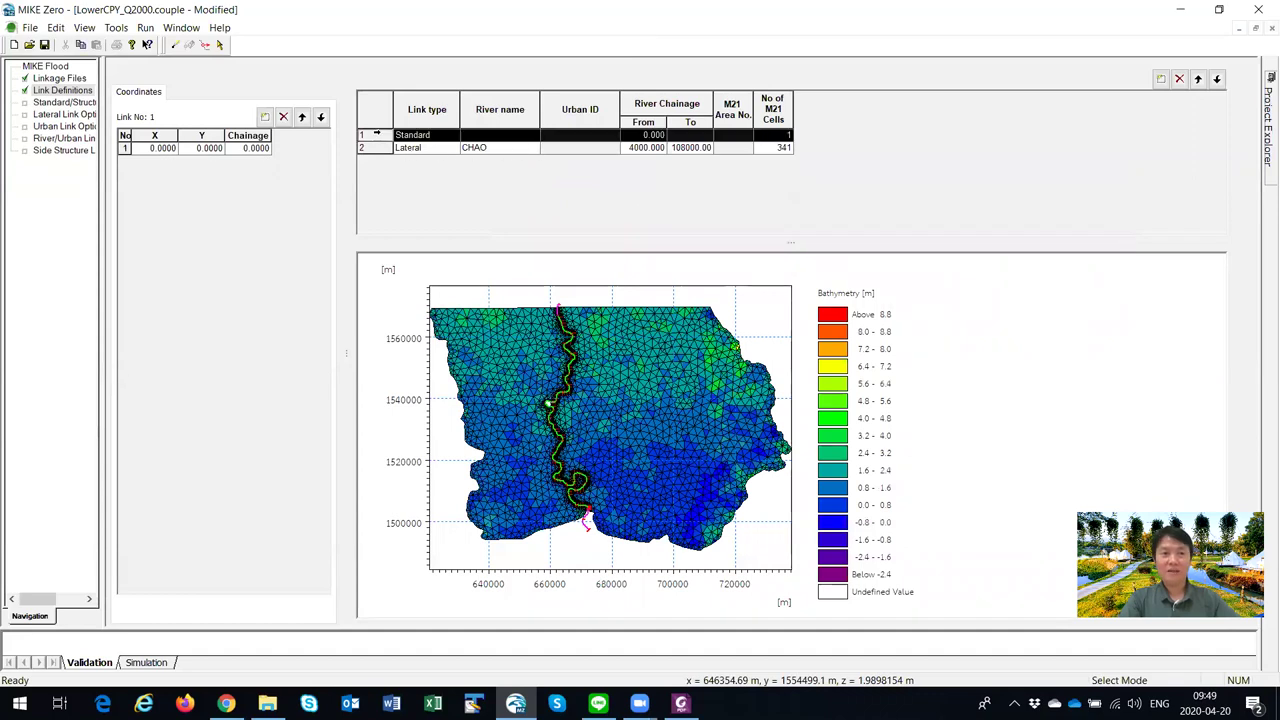
click(1179, 80)
Step: Start linking another river branch to MIKE 21 from the bathymetry map
right_click(616, 363)
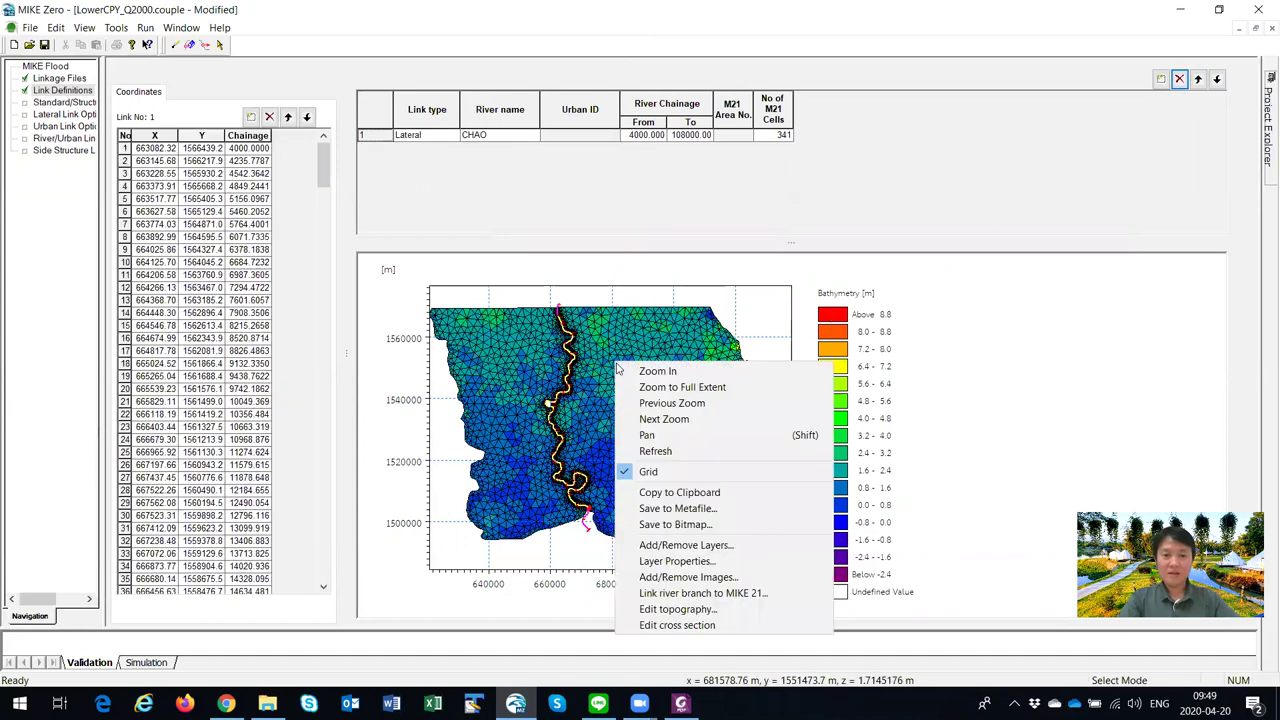
Step: Start a lateral link from river branch CHAO to MIKE 21, spanning chainage 4000 to 108000
click(703, 593)
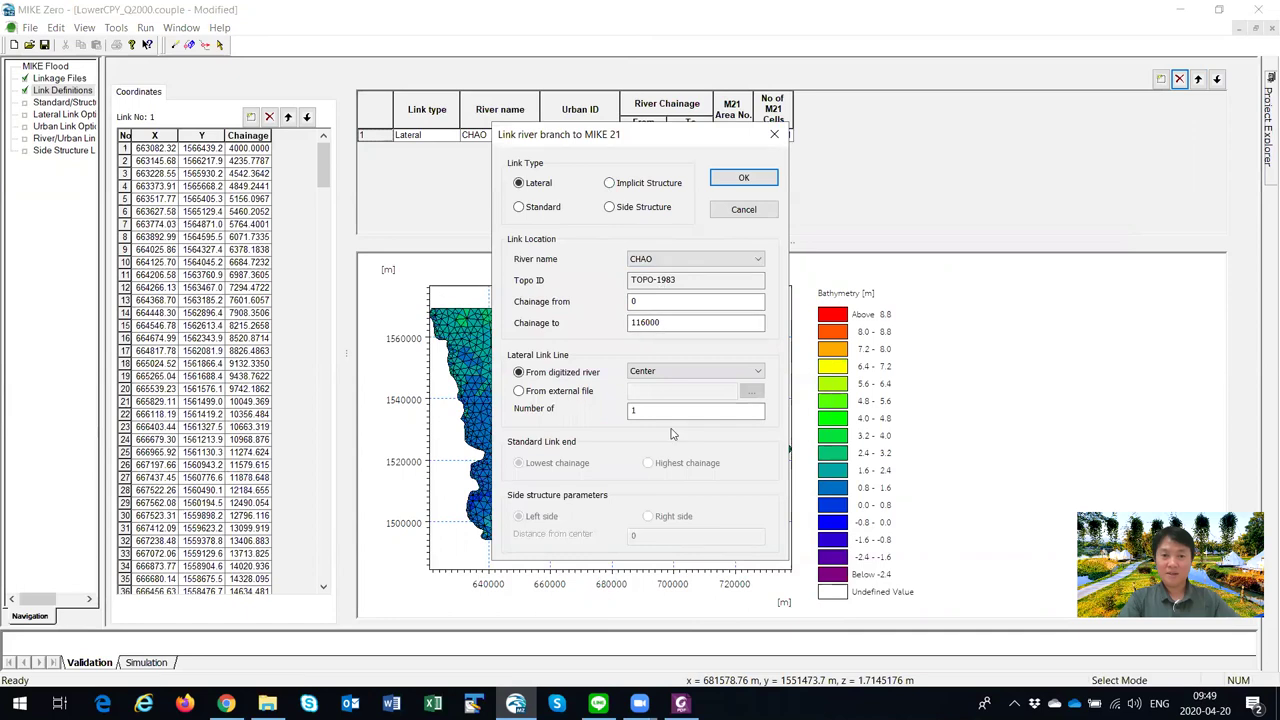
click(638, 301)
key(BackSpace)
text(4000)
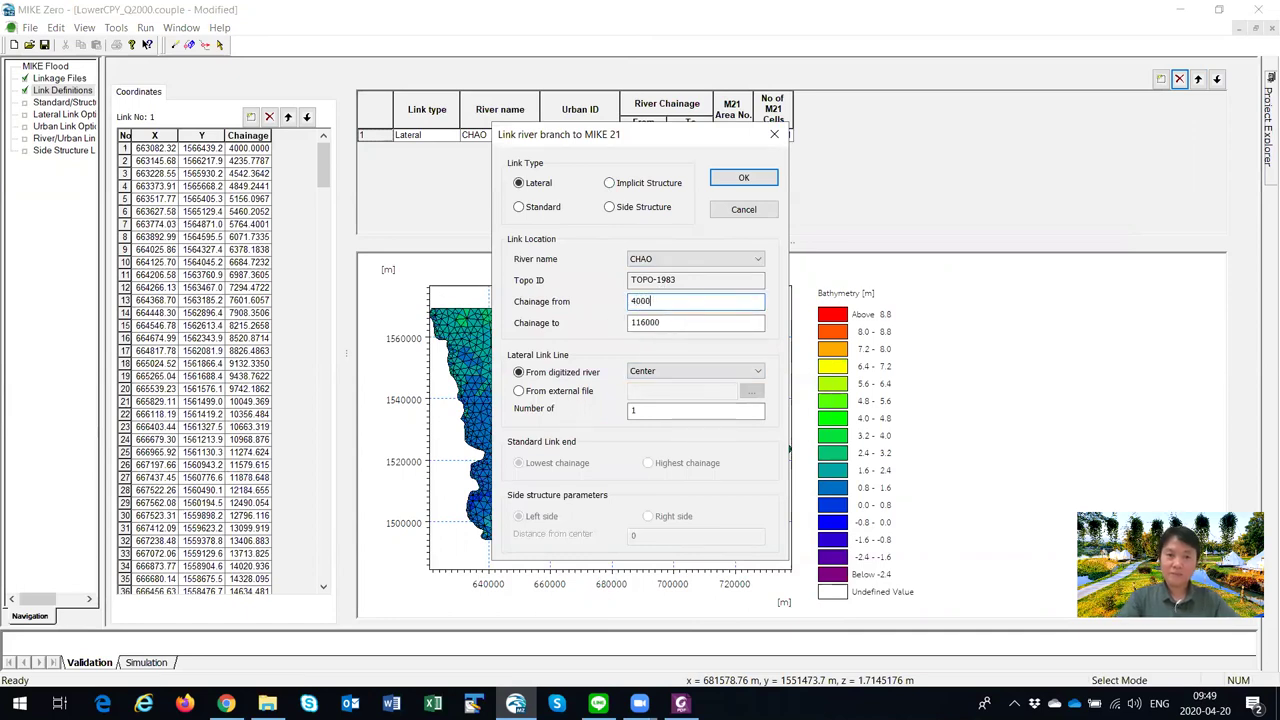
drag(647, 322, 632, 322)
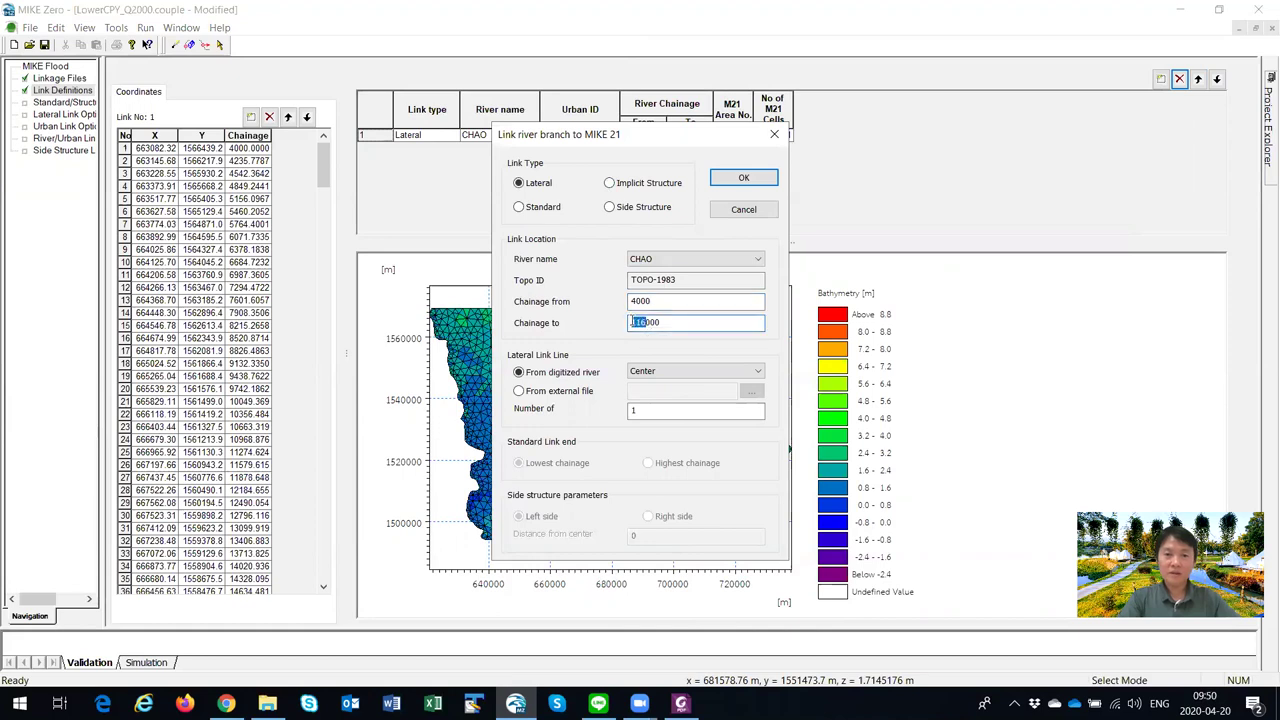
text(108)
drag(665, 145, 877, 126)
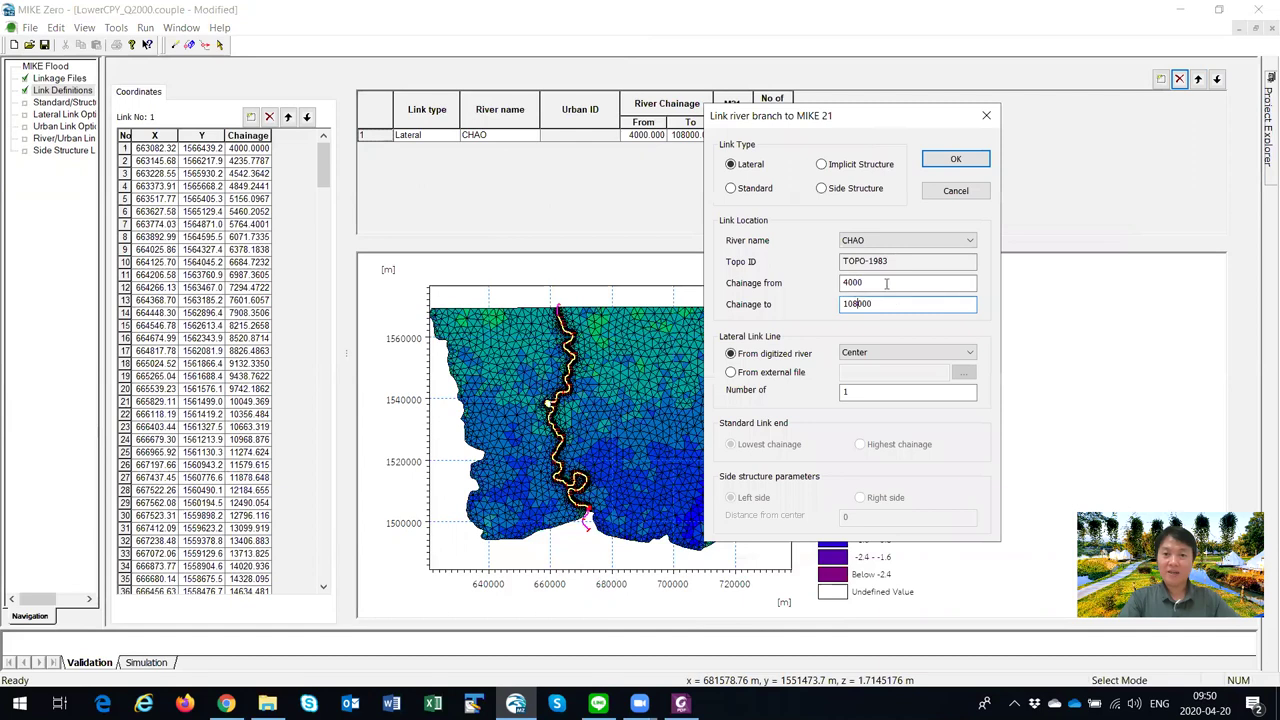
Step: Set the lateral link line to Right and take it from the external file LowerCPY_Link_Right_UTM47_XYConnect.xyz in the Mesh\XYZ folder
click(898, 359)
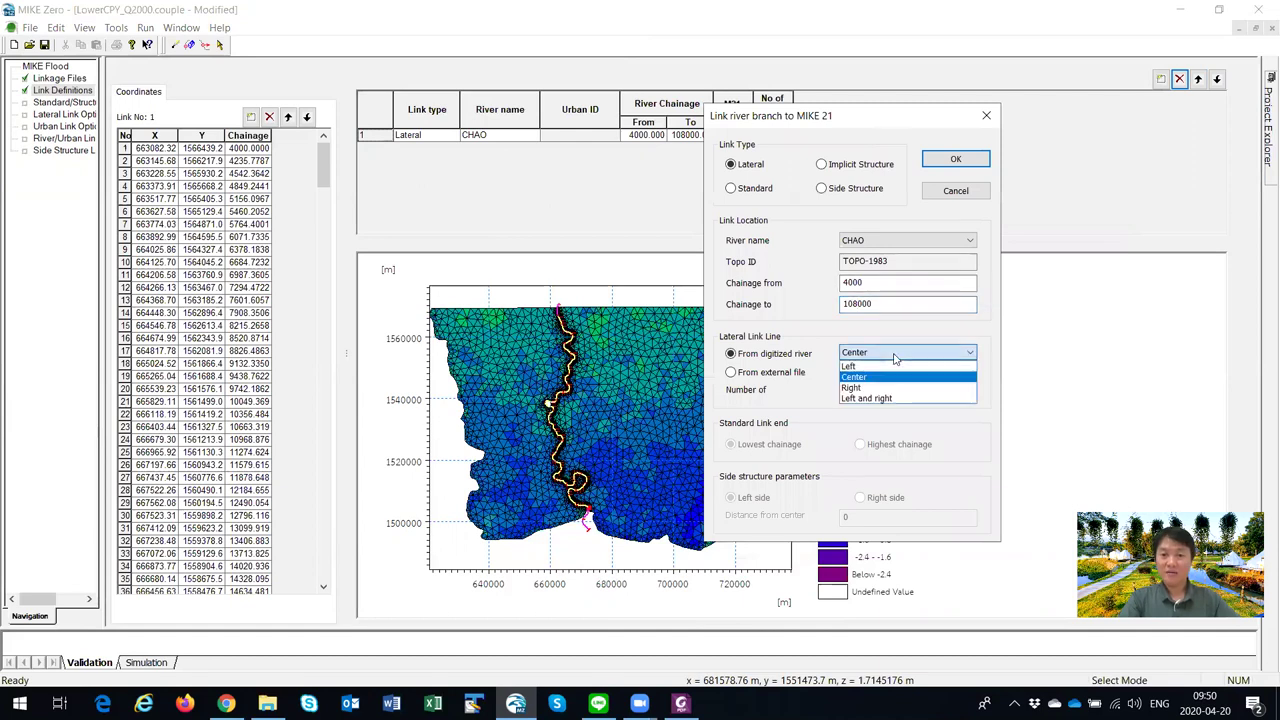
click(870, 390)
click(752, 374)
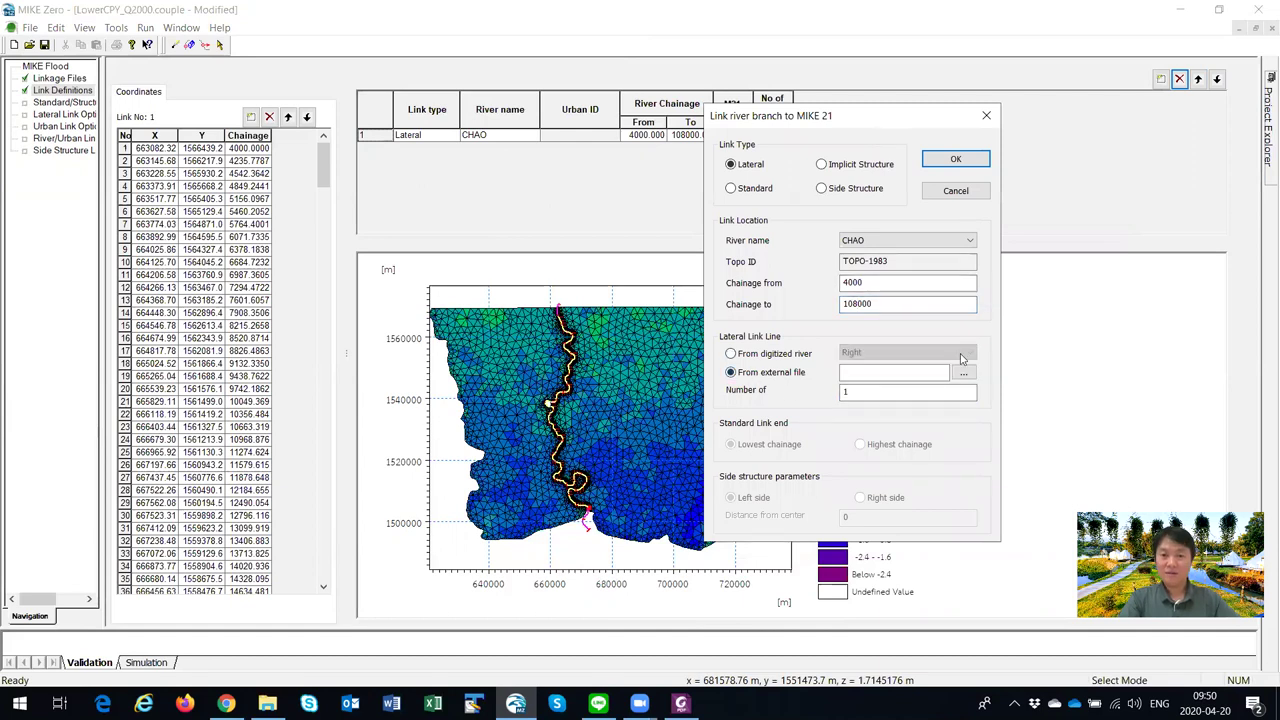
click(963, 372)
click(860, 300)
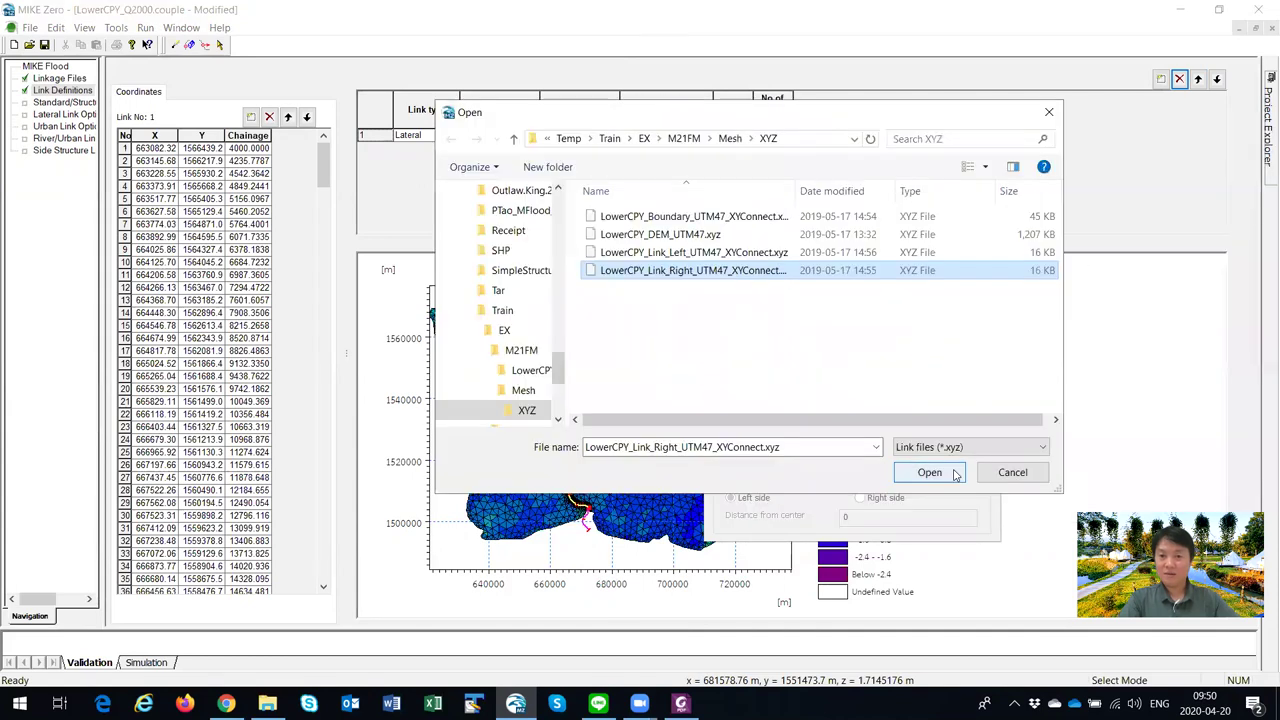
click(1140, 500)
Step: Create the right-bank lateral link, accept the mesh boundary warning, and save the coupling setup
click(956, 160)
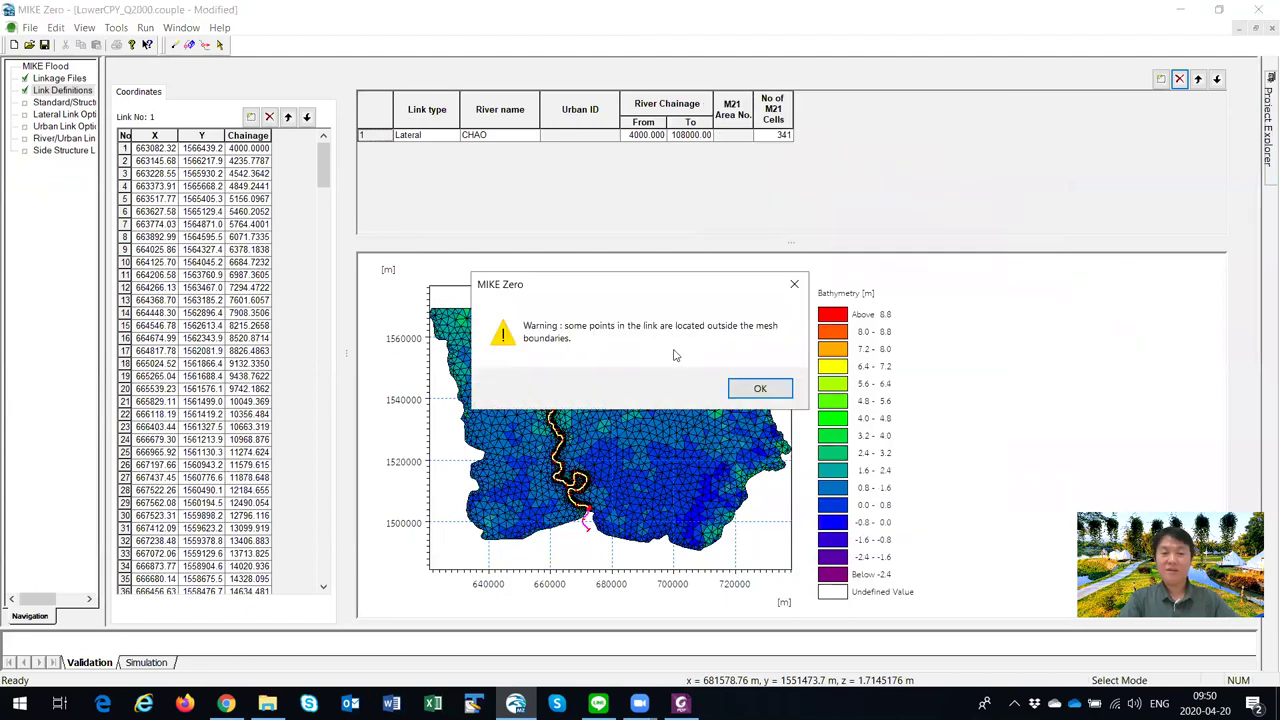
click(760, 388)
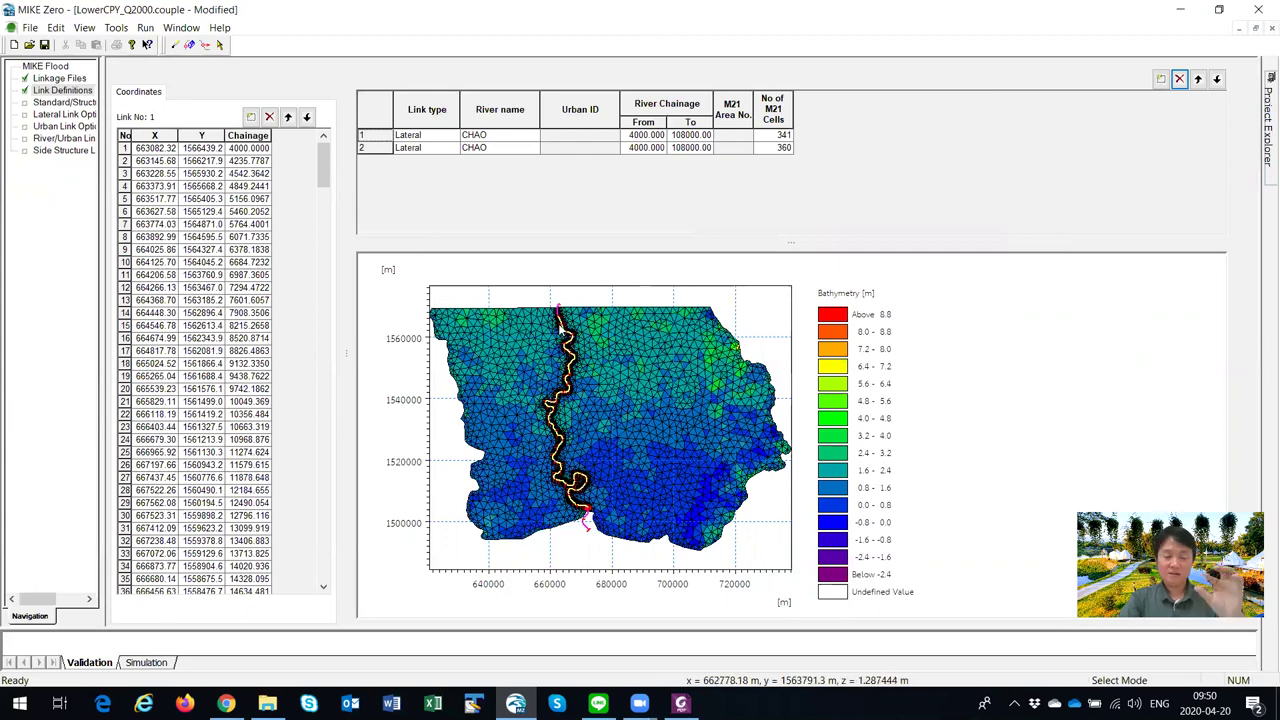
click(44, 45)
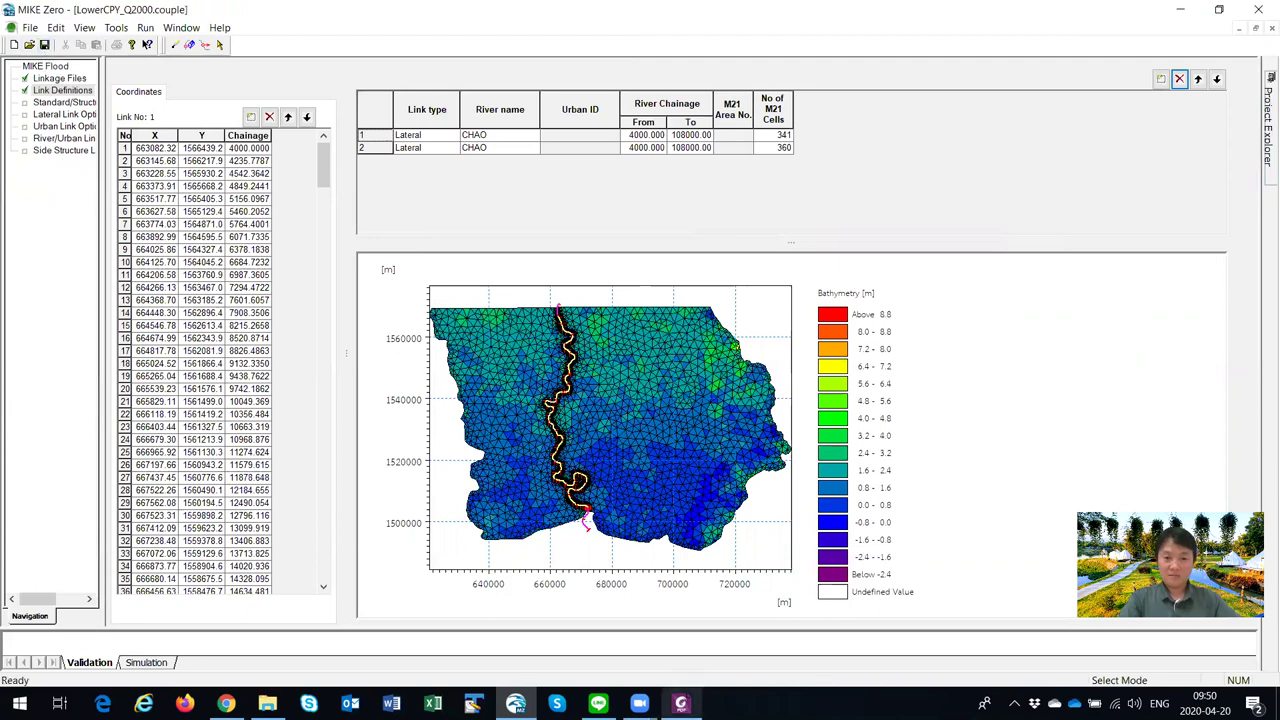
Step: Switch to the training PDF and review the instructions from linking the river branch to the Lateral Link Options
click(680, 703)
scroll(580, 492, down, 5)
scroll(580, 492, down, 10)
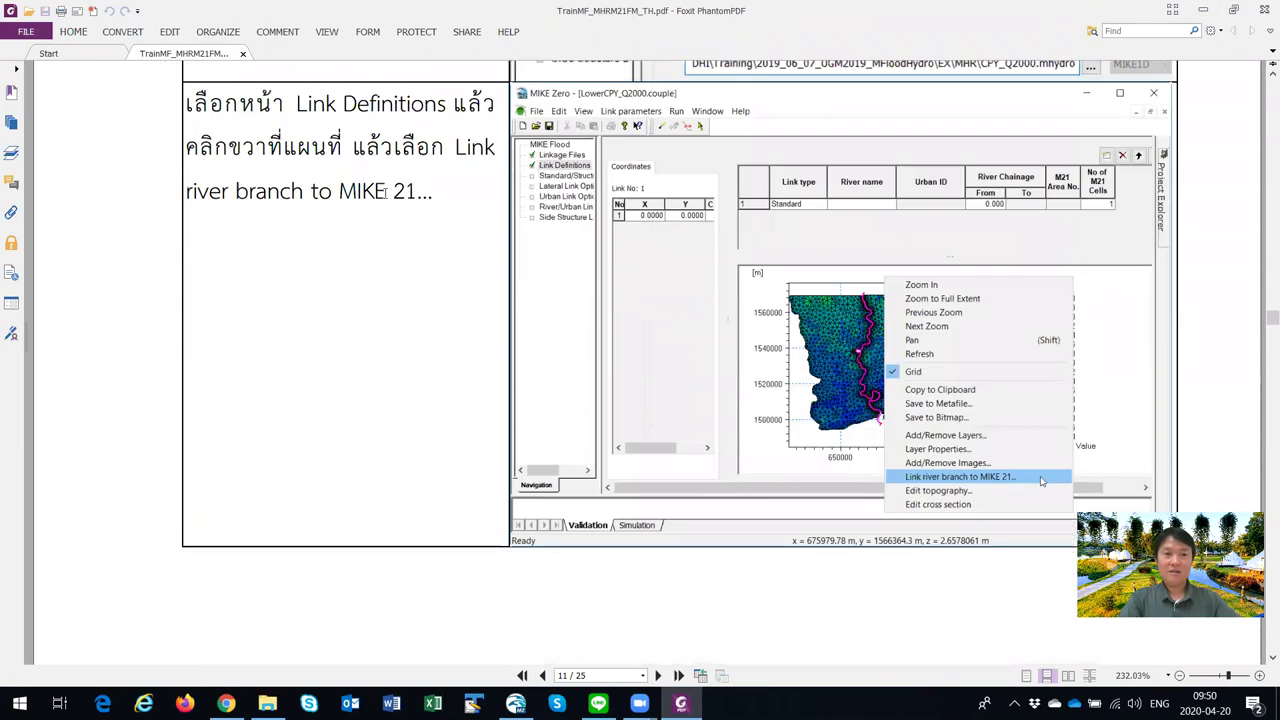
scroll(860, 548, down, 8)
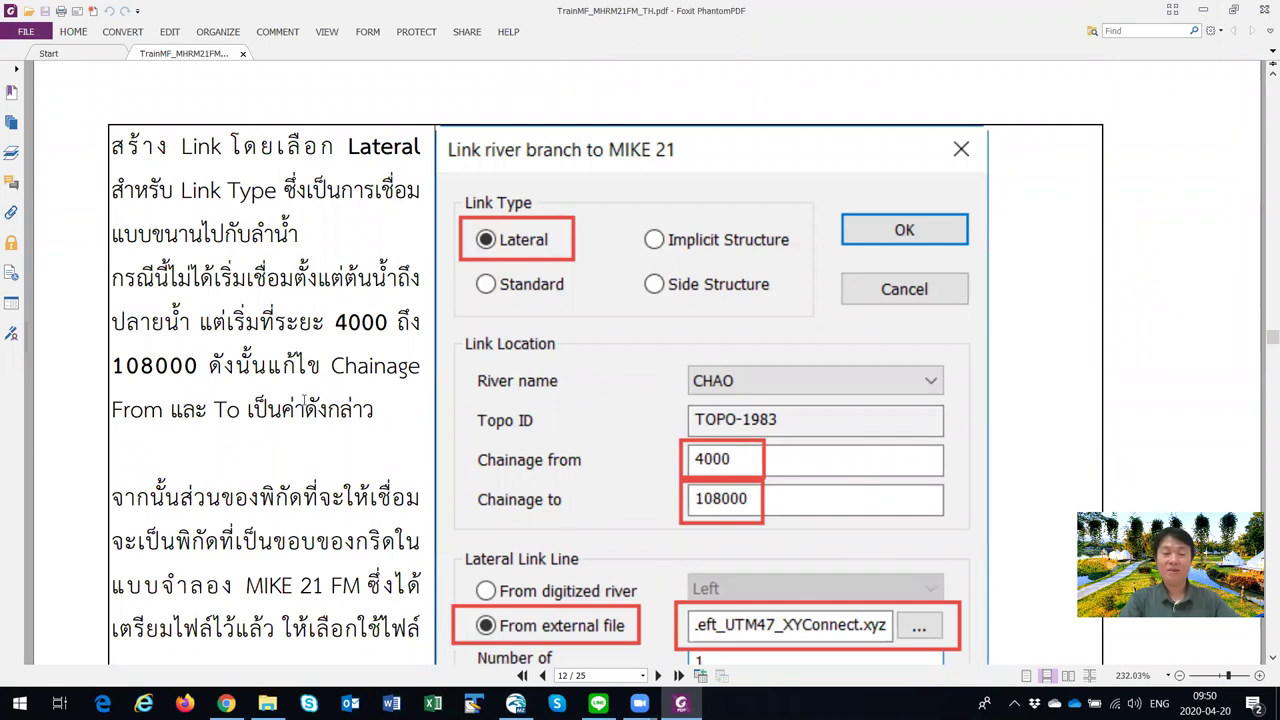
scroll(303, 400, down, 2)
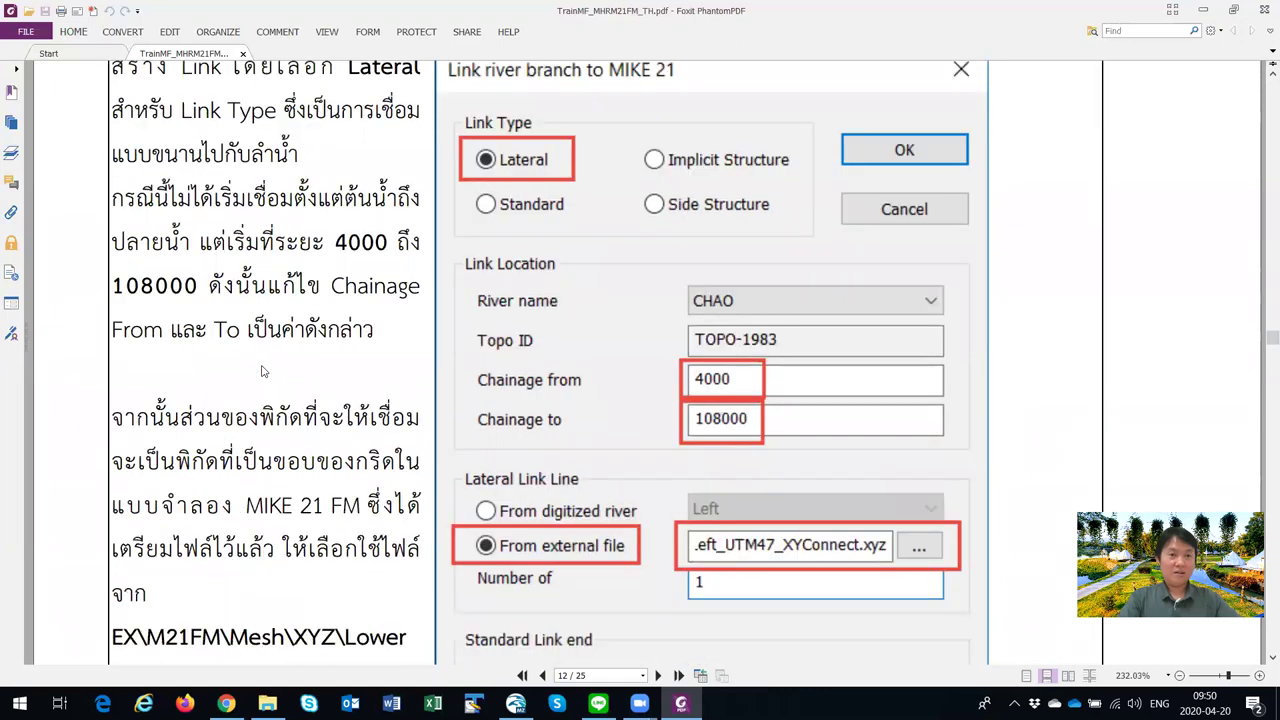
scroll(262, 371, down, 3)
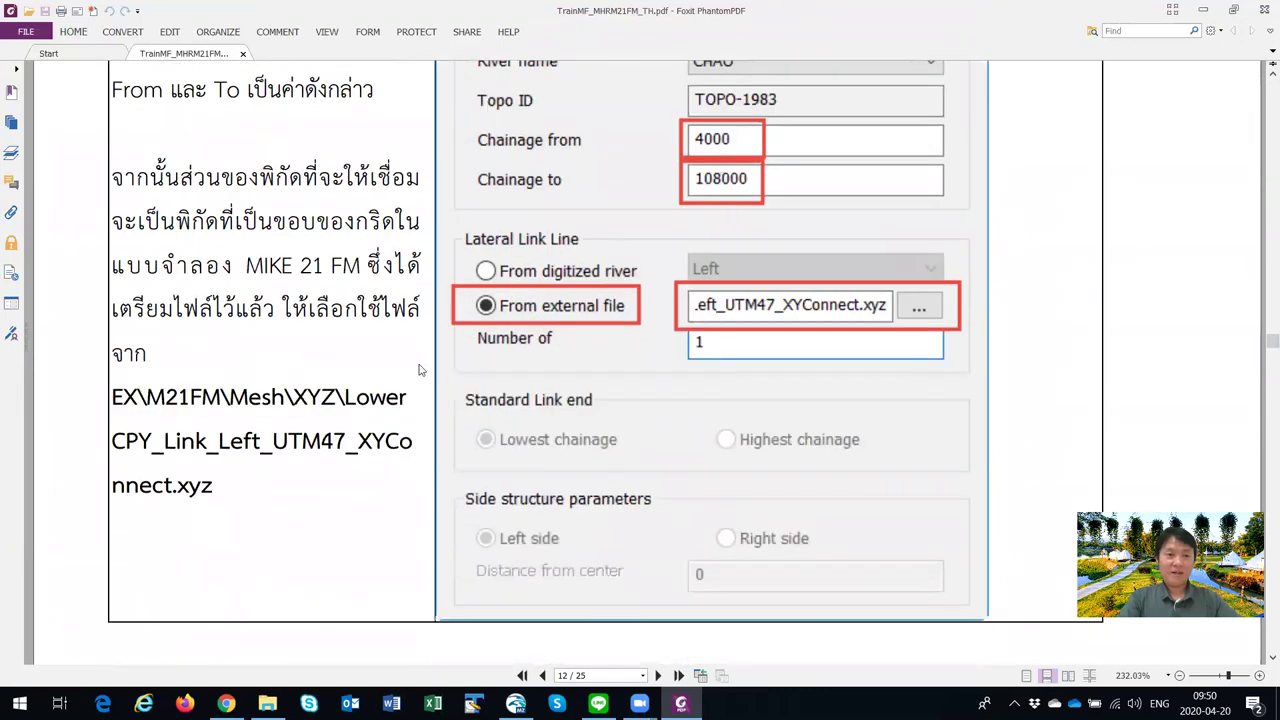
scroll(420, 370, down, 10)
scroll(420, 370, down, 10)
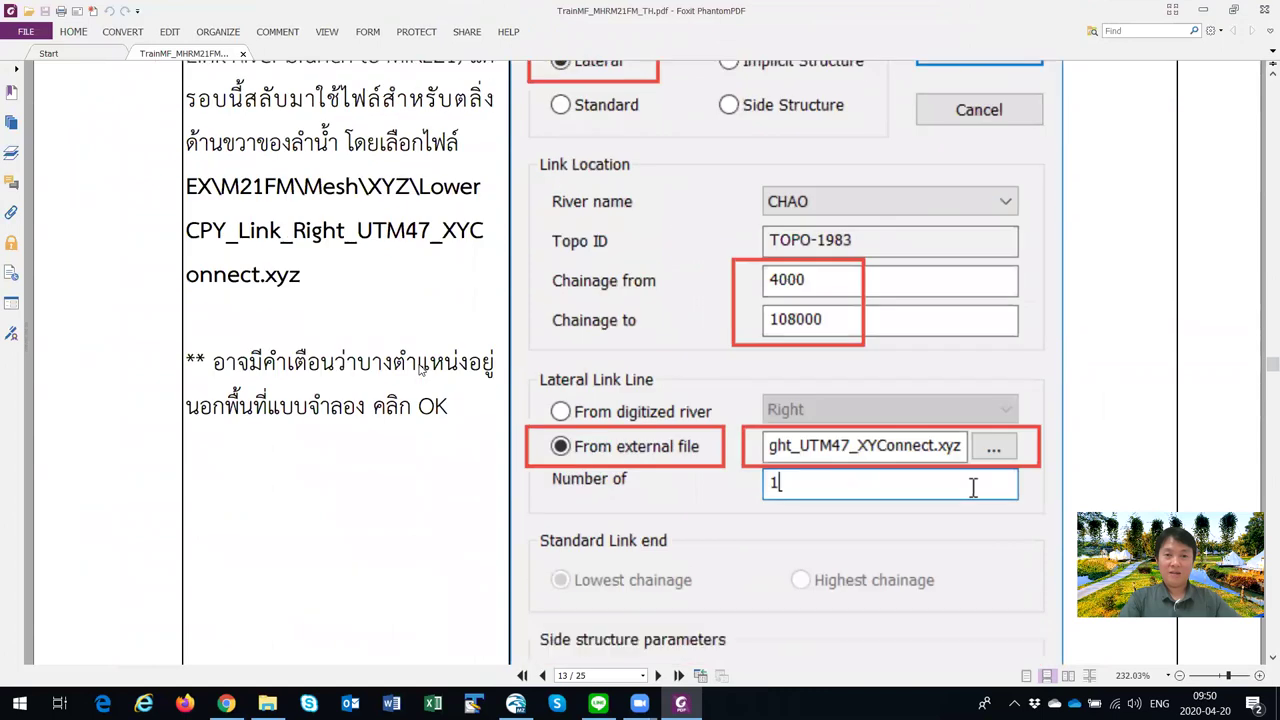
scroll(420, 370, down, 6)
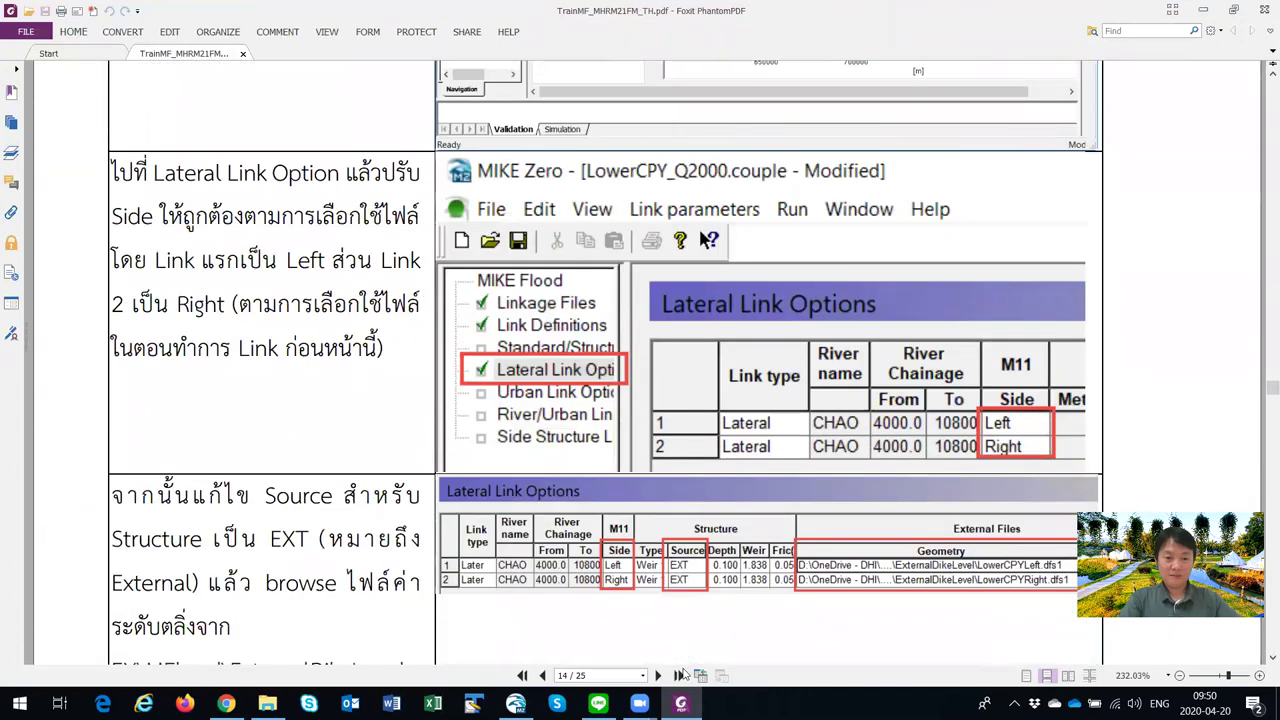
Step: Return to MIKE Zero and set the structure source to EXT for both links in Lateral Link Options
click(515, 703)
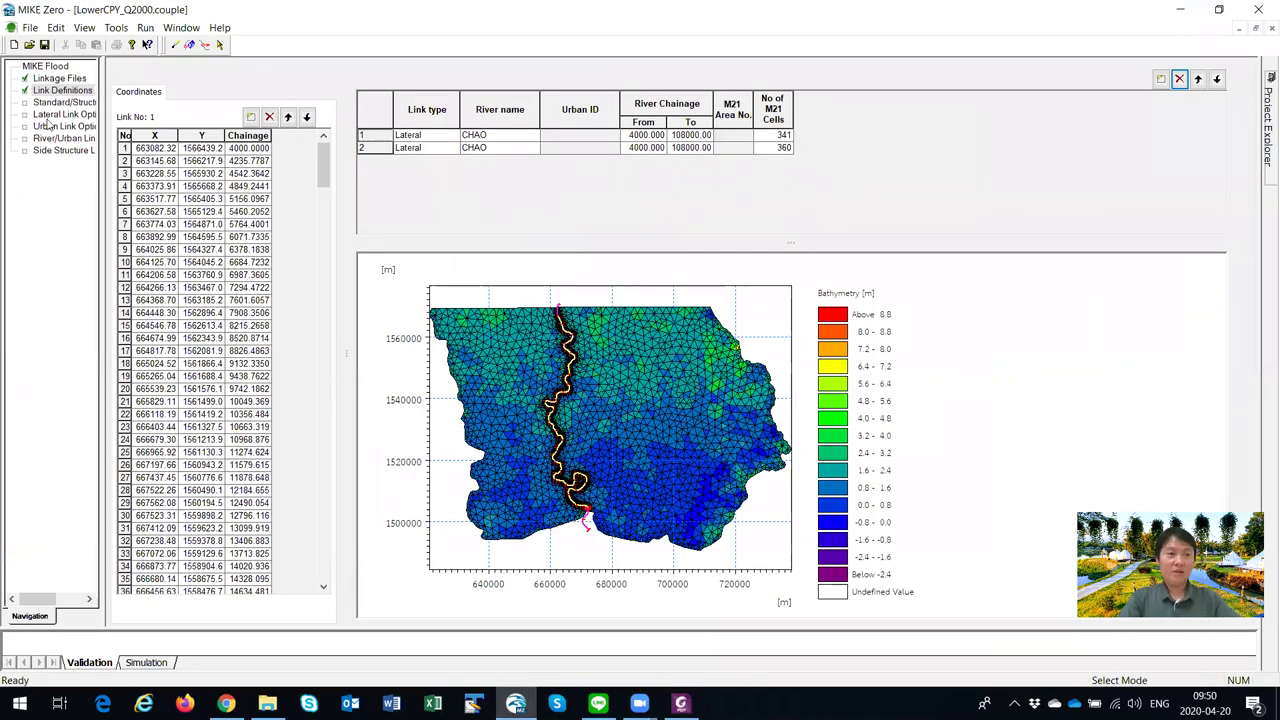
click(57, 116)
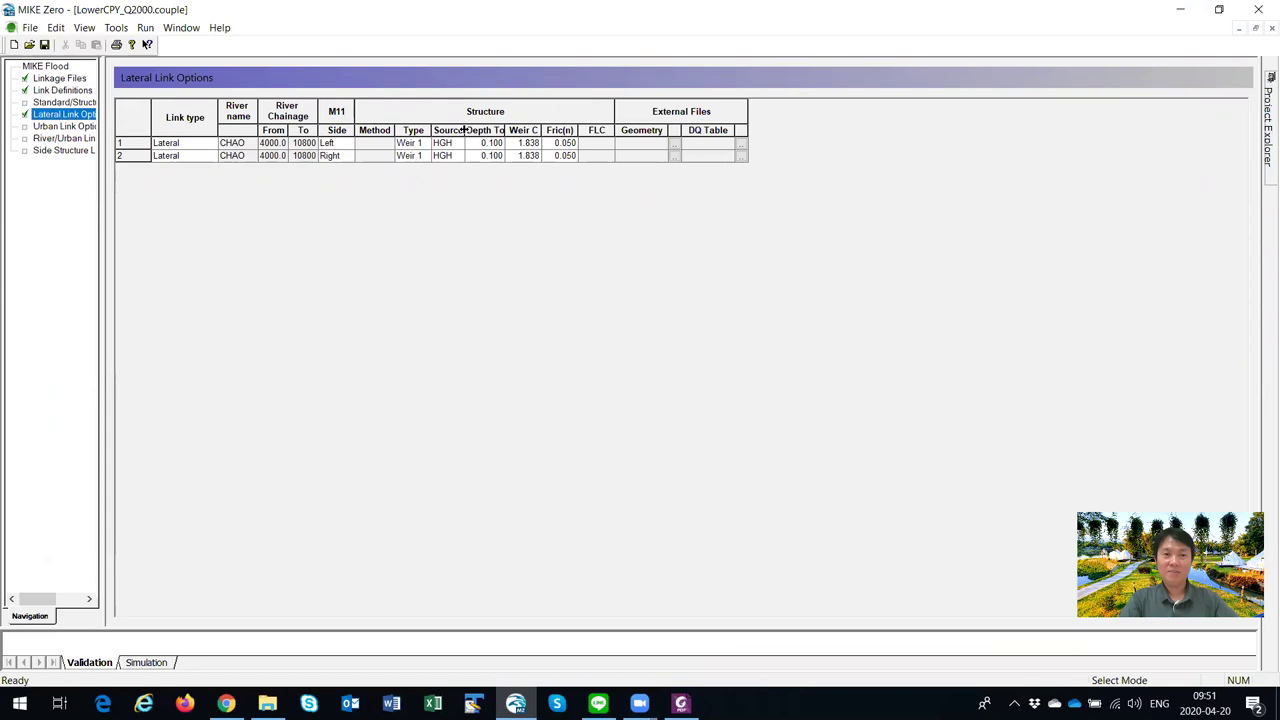
drag(464, 130, 497, 131)
click(490, 146)
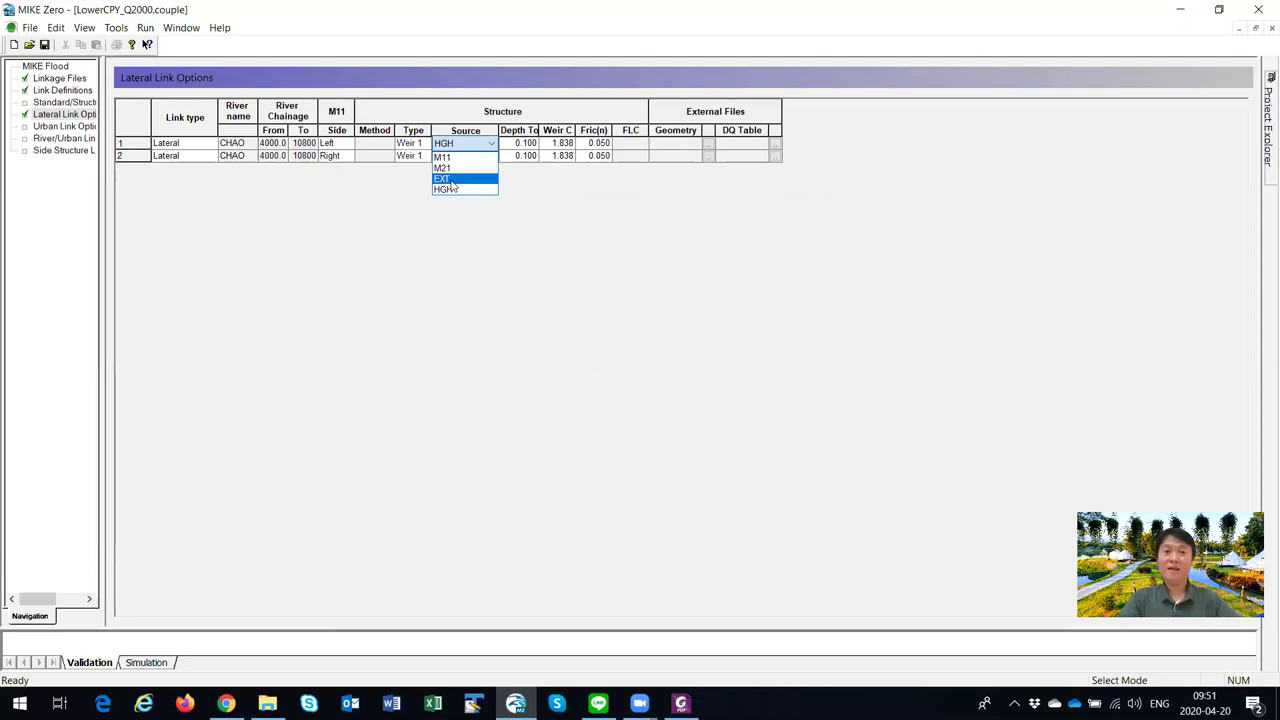
click(458, 181)
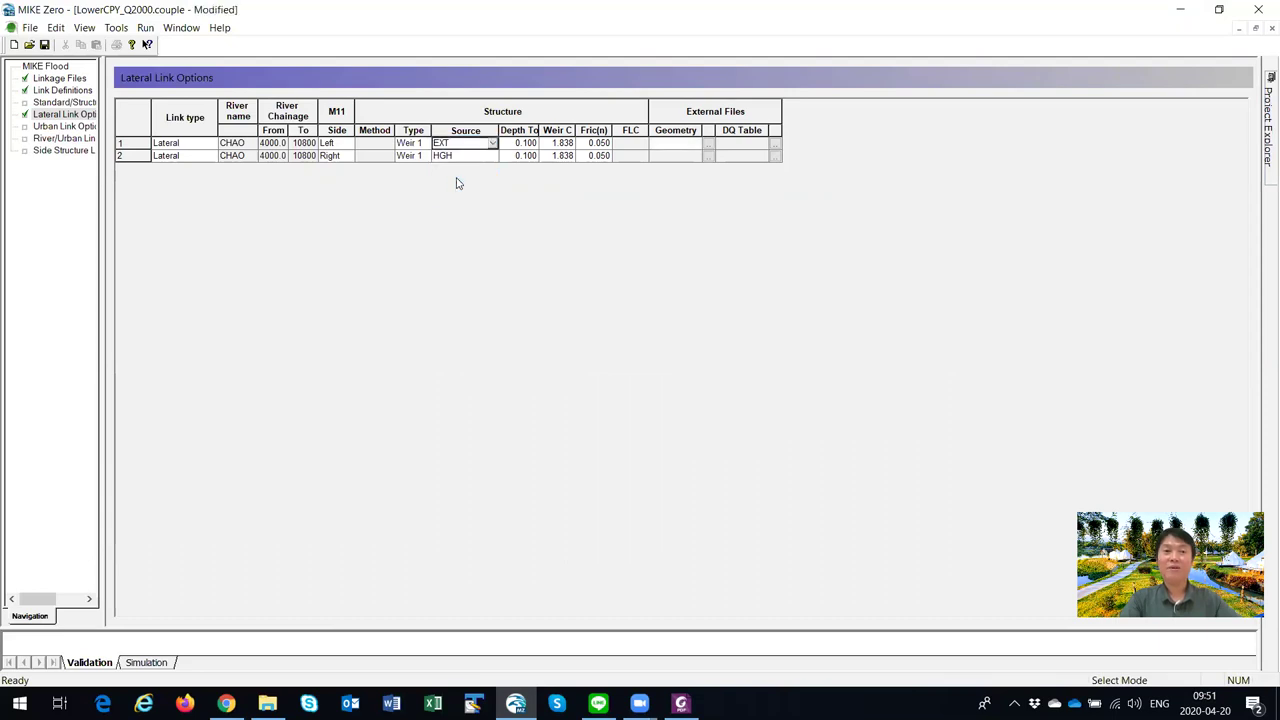
click(488, 158)
click(492, 156)
click(460, 193)
Step: Assign LowerCPYLeft.dfs1 from EX\MFlood\ExternalDikeLevel as the external geometry file of the left lateral link
click(686, 145)
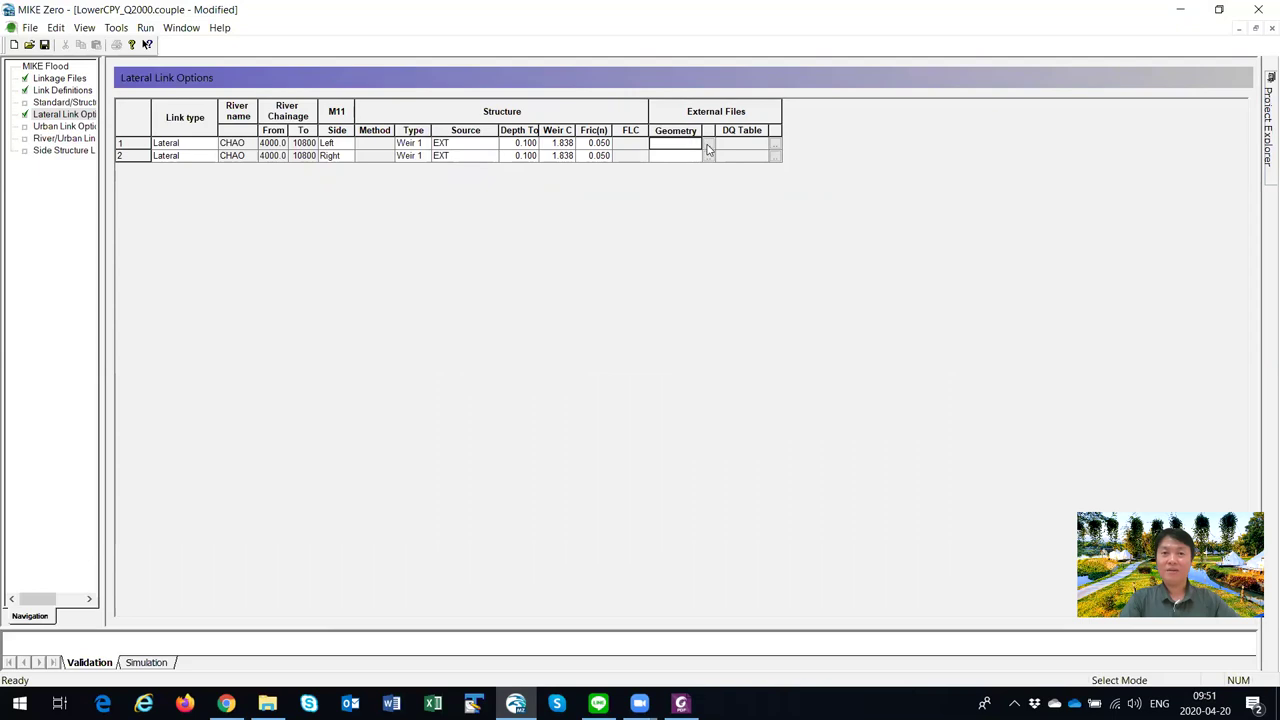
click(709, 147)
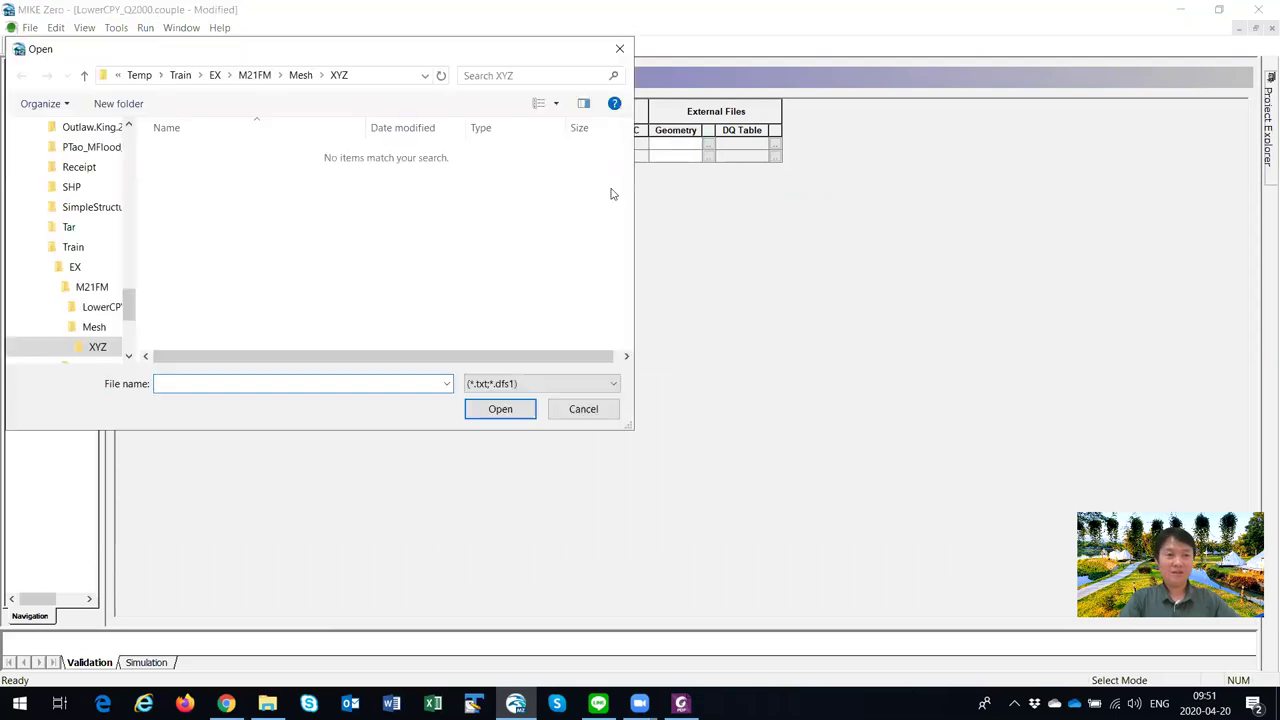
click(254, 75)
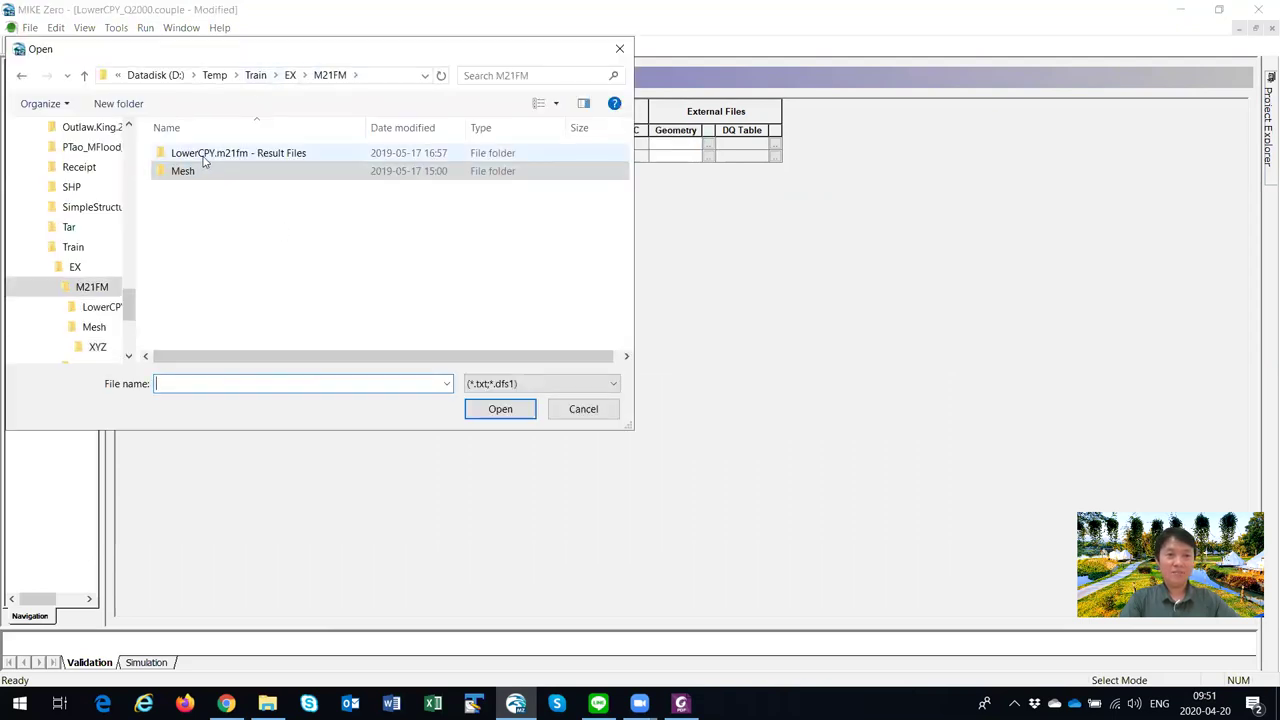
click(297, 80)
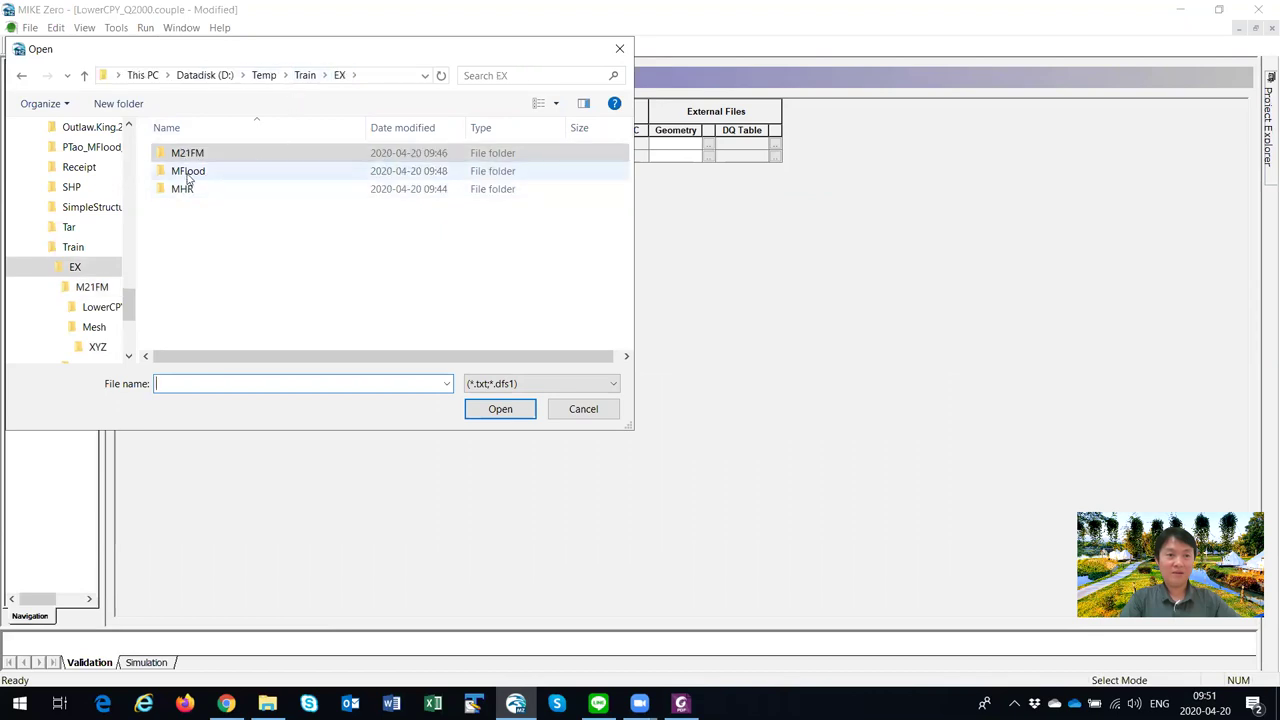
double_click(189, 171)
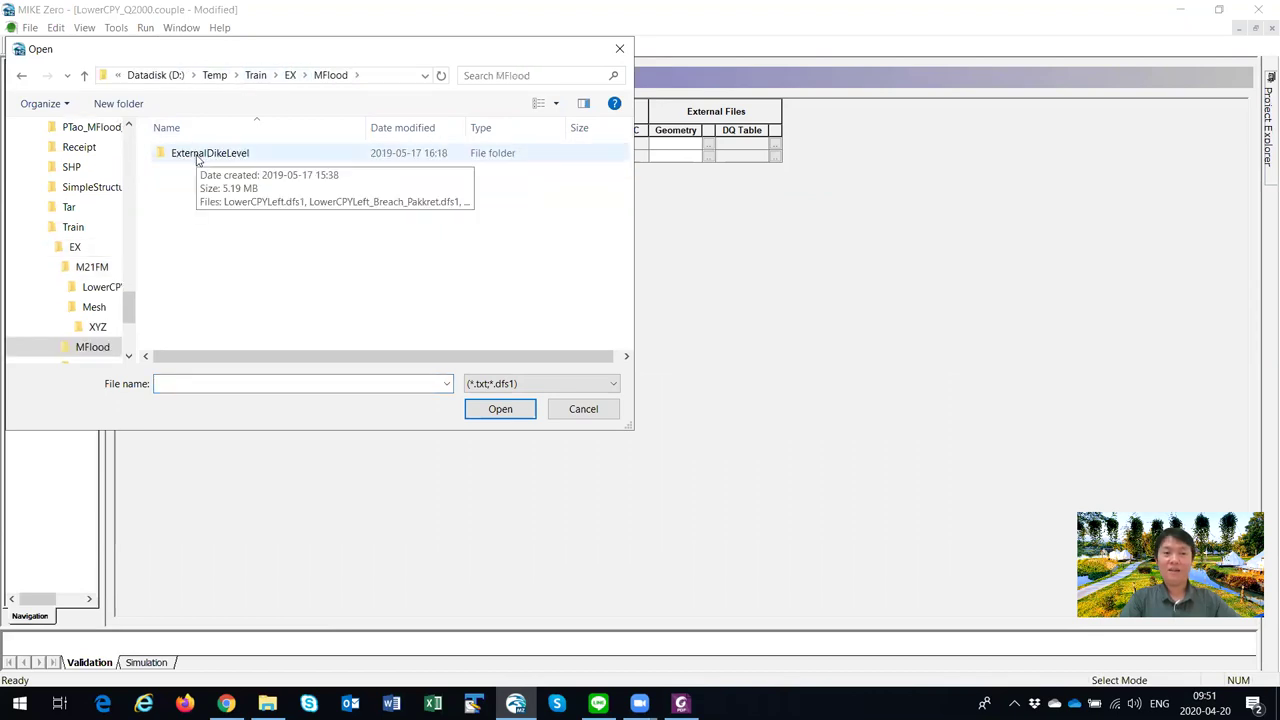
double_click(197, 157)
click(211, 153)
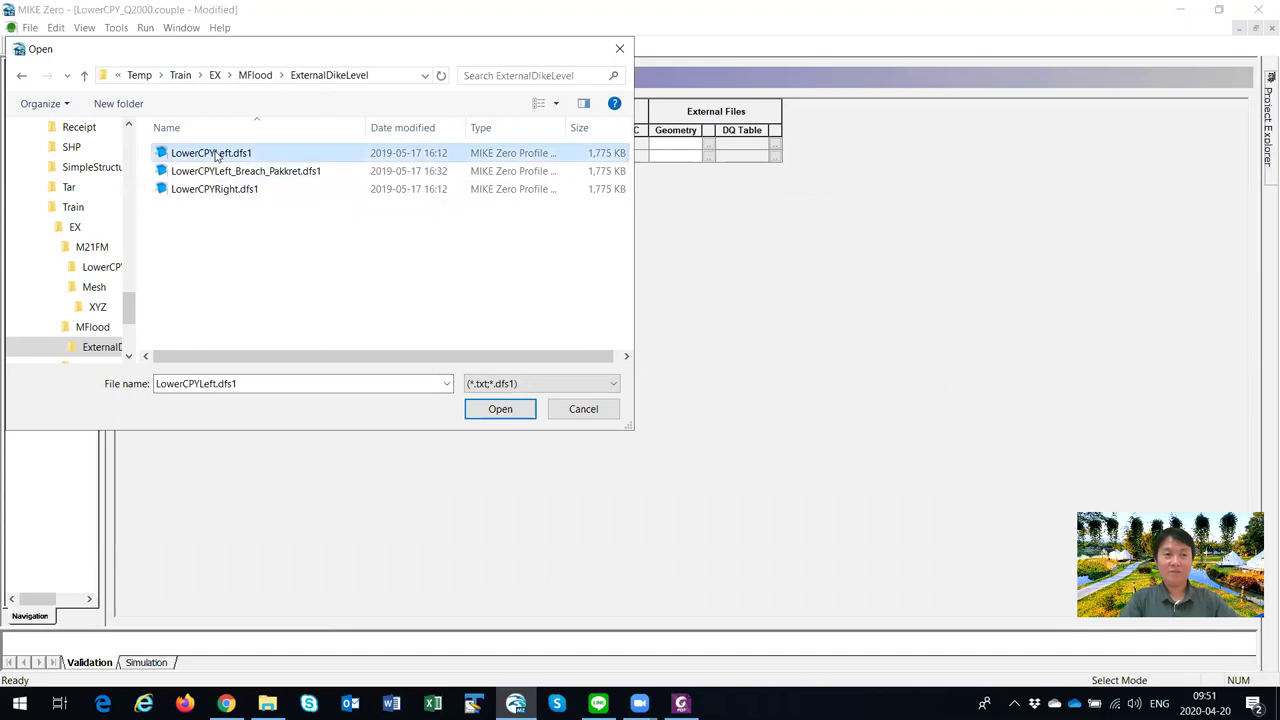
click(500, 408)
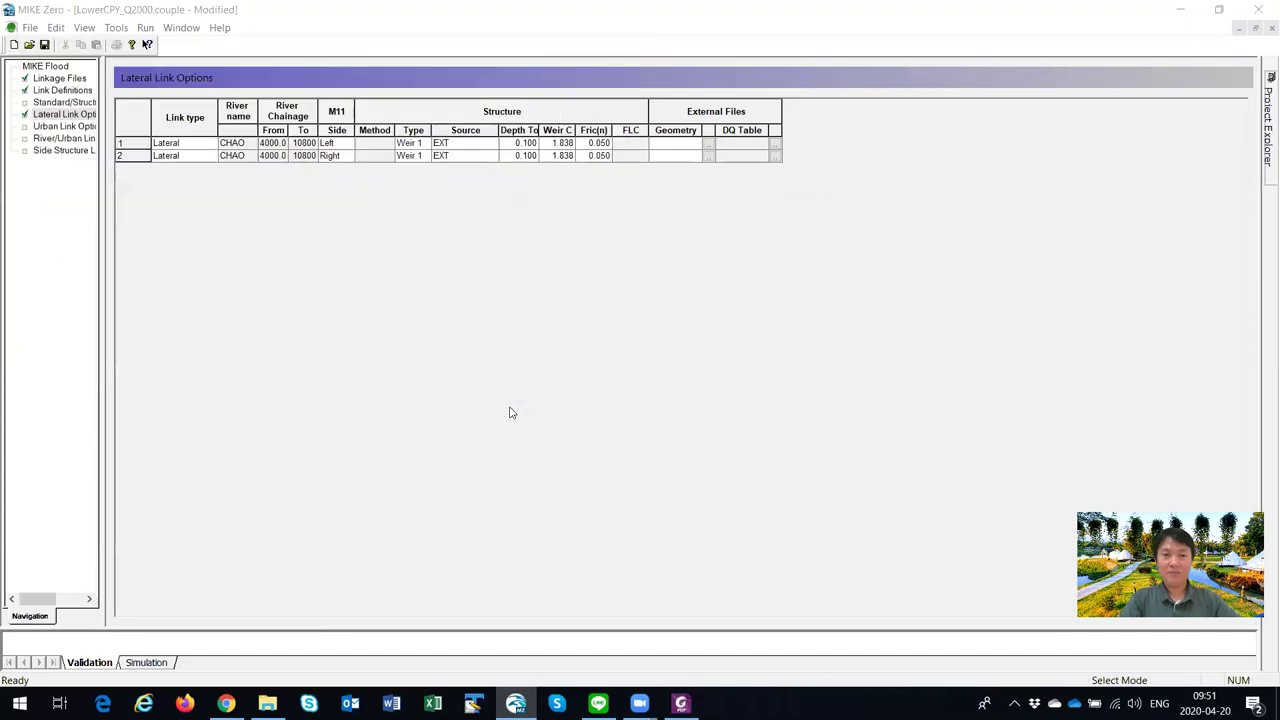
Step: Assign LowerCPYRight.dfs1 as the external geometry file of the right lateral link and save the coupling setup
click(708, 155)
click(228, 194)
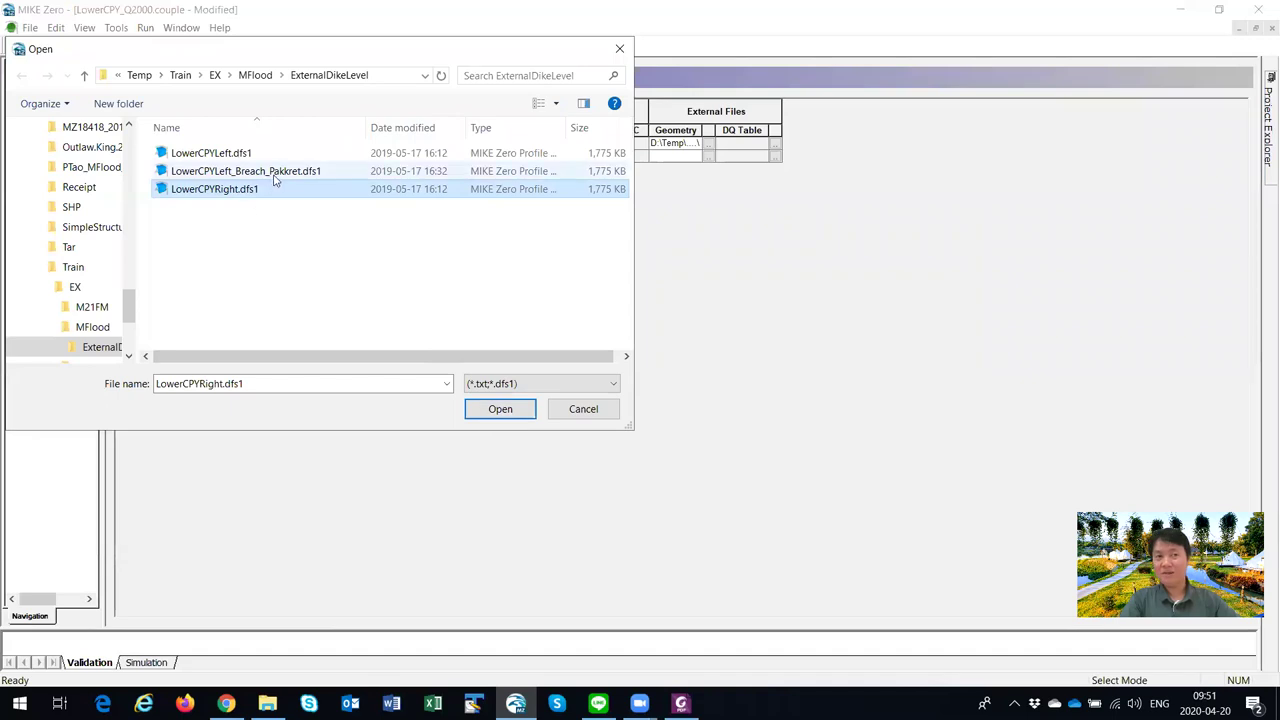
click(500, 409)
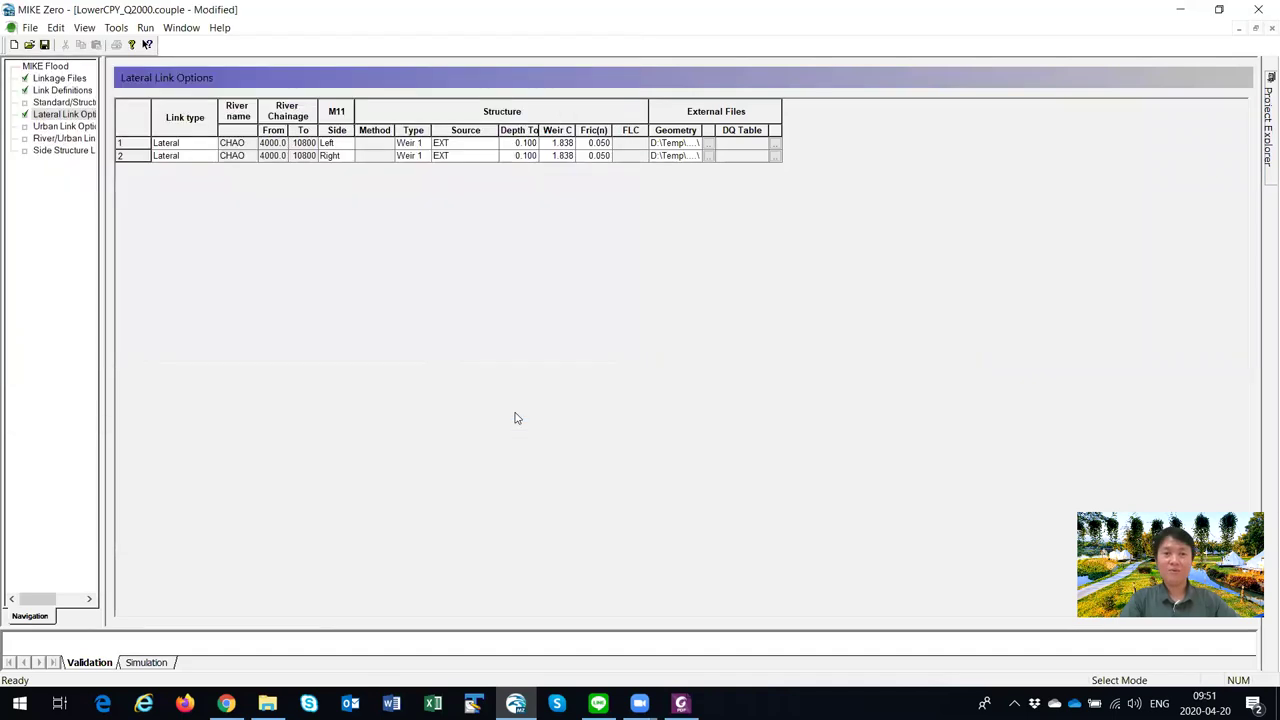
click(44, 45)
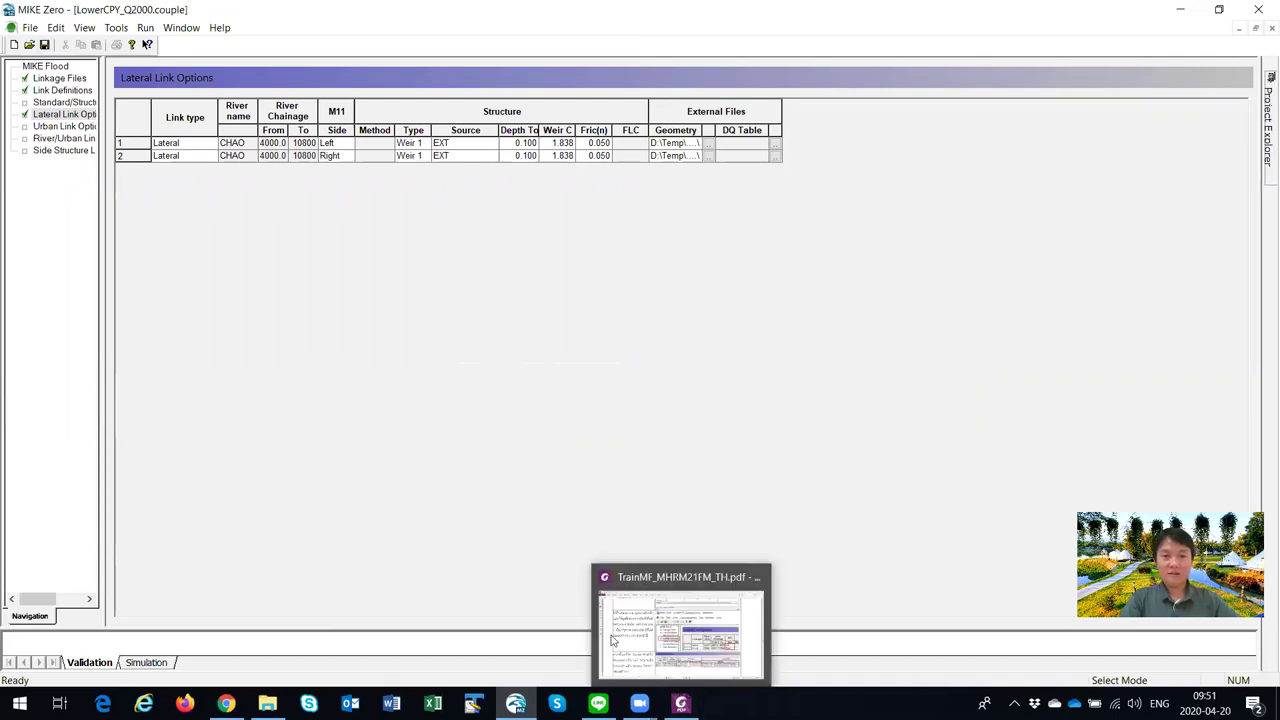
Step: Switch to the training PDF and read the explanation of the ExternalDikeLevel sample data
click(680, 703)
scroll(679, 445, down, 3)
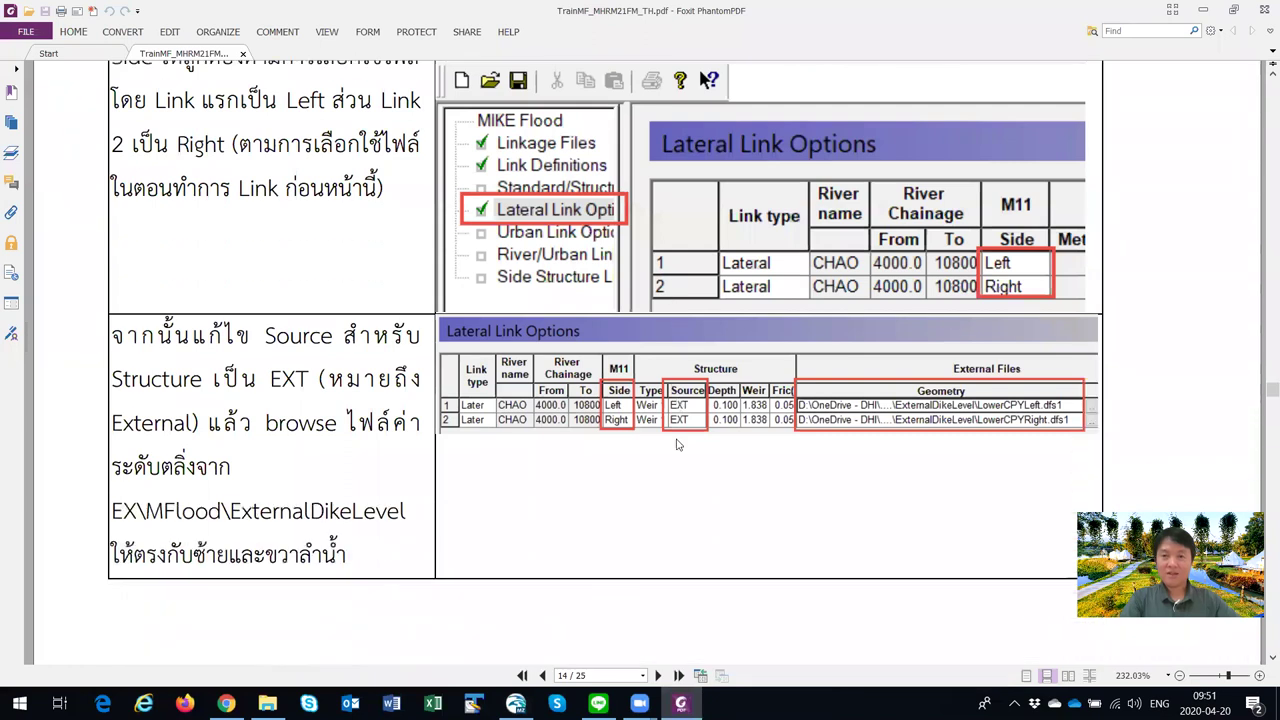
scroll(452, 420, down, 10)
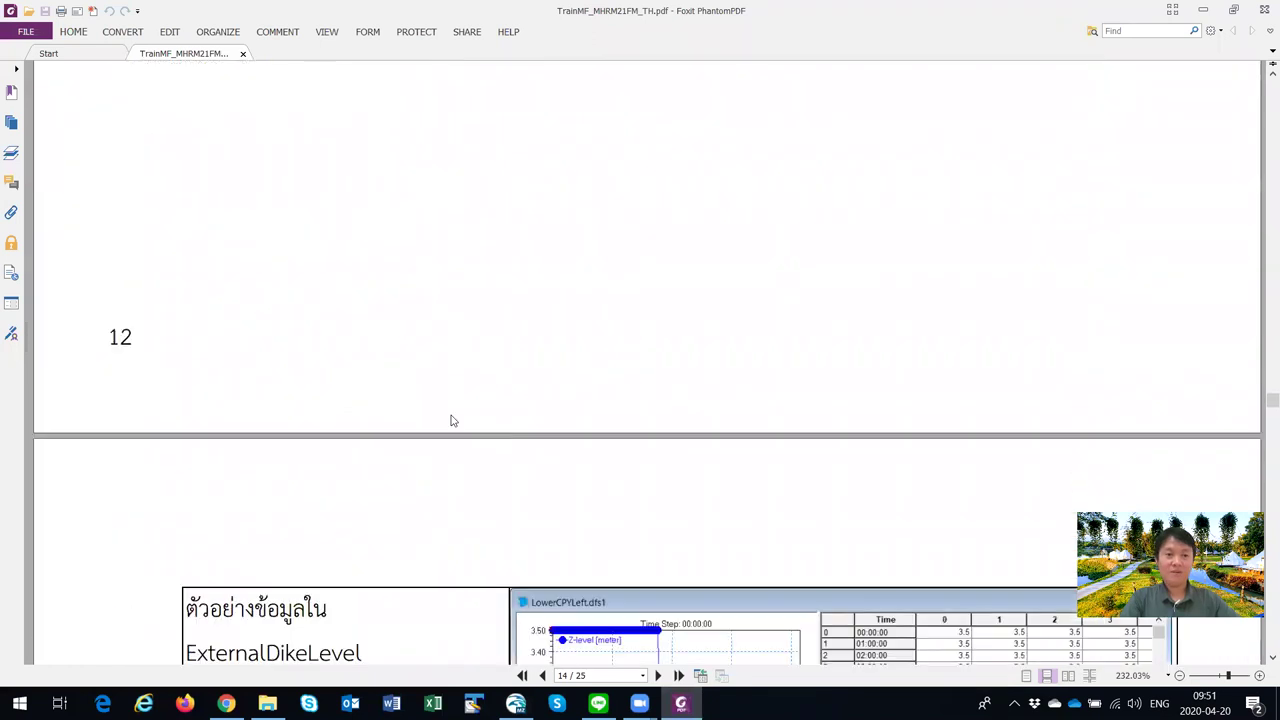
scroll(452, 420, down, 1)
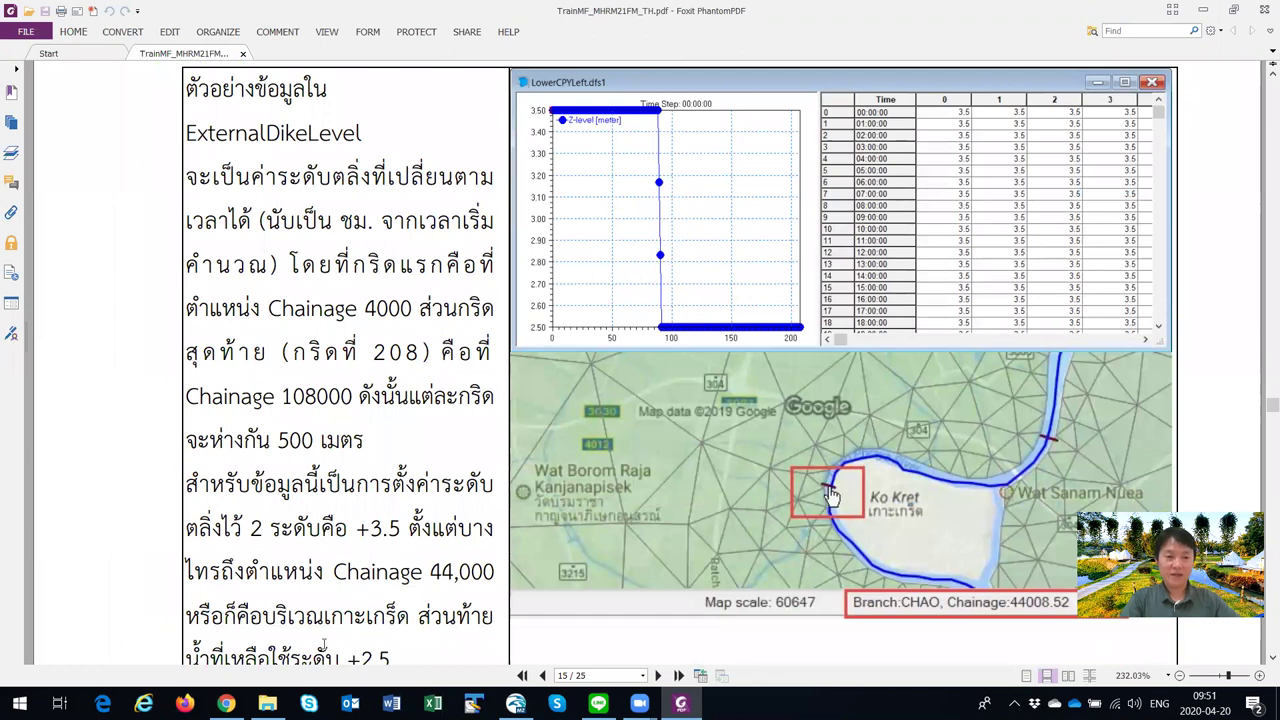
Step: Open LowerCPYLeft.dfs1 from EX\MFlood\ExternalDikeLevel and examine the dike levels down to the last time step
click(267, 703)
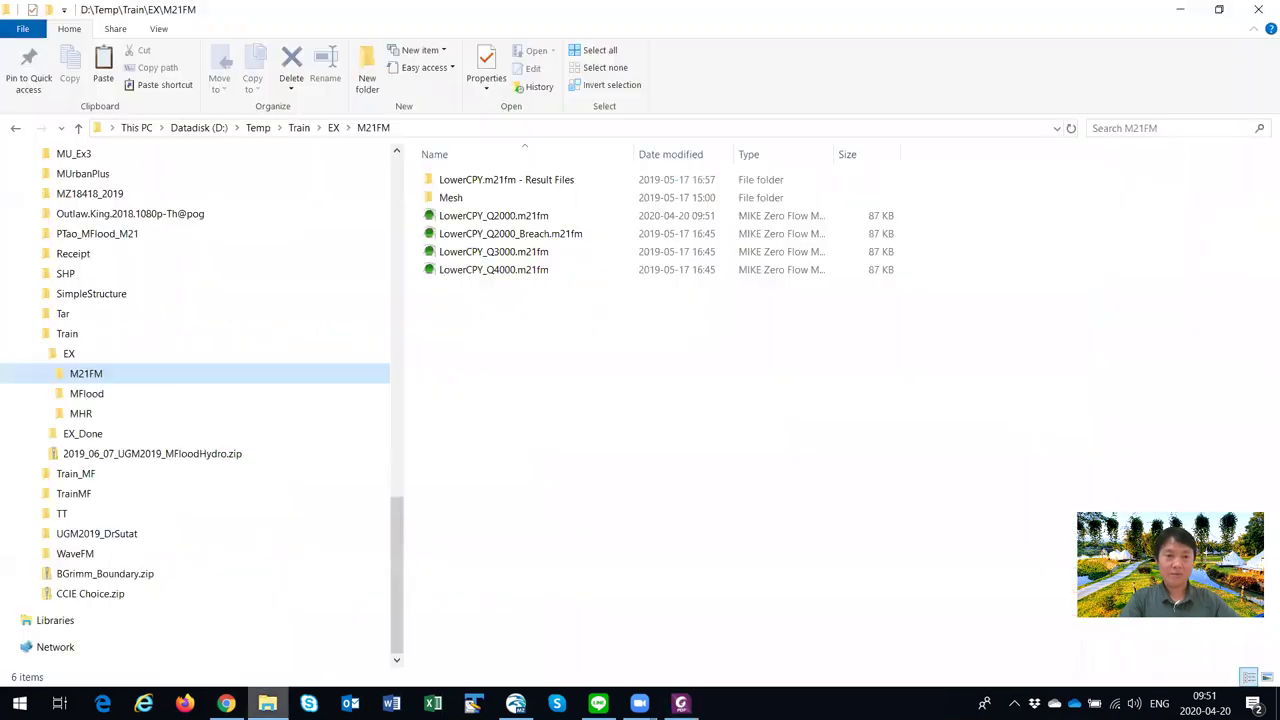
click(148, 394)
double_click(455, 180)
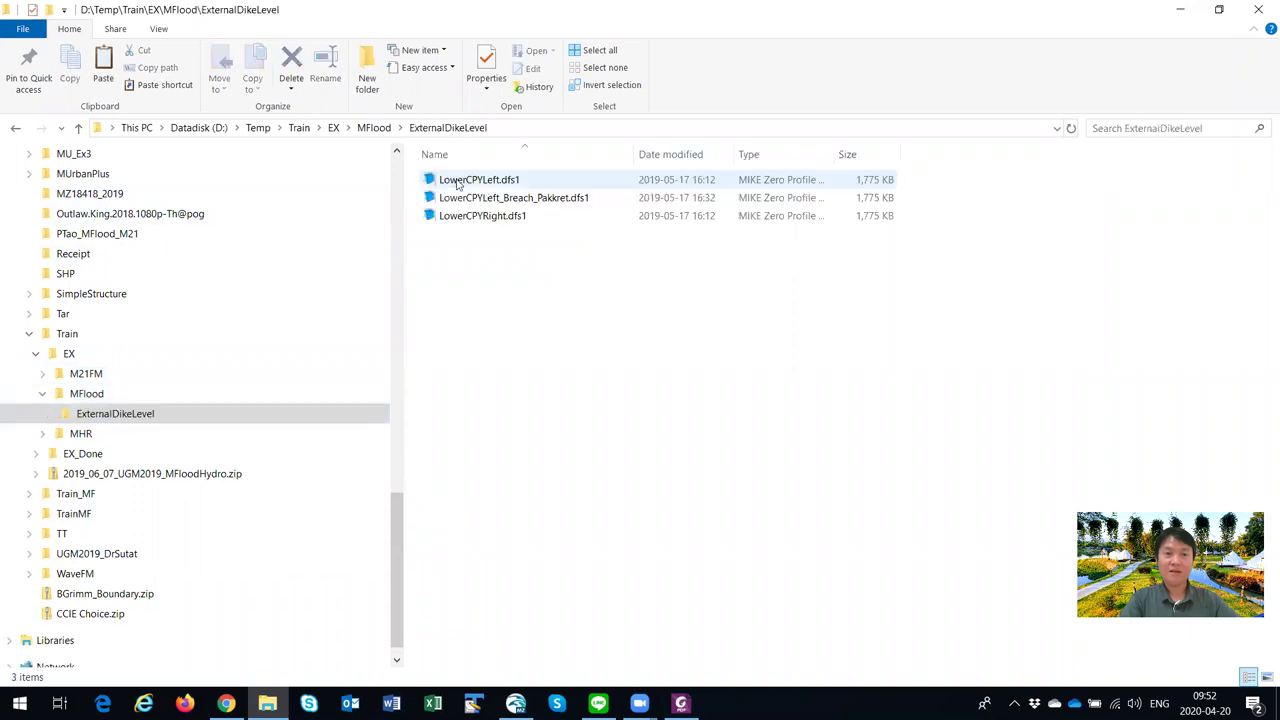
double_click(479, 183)
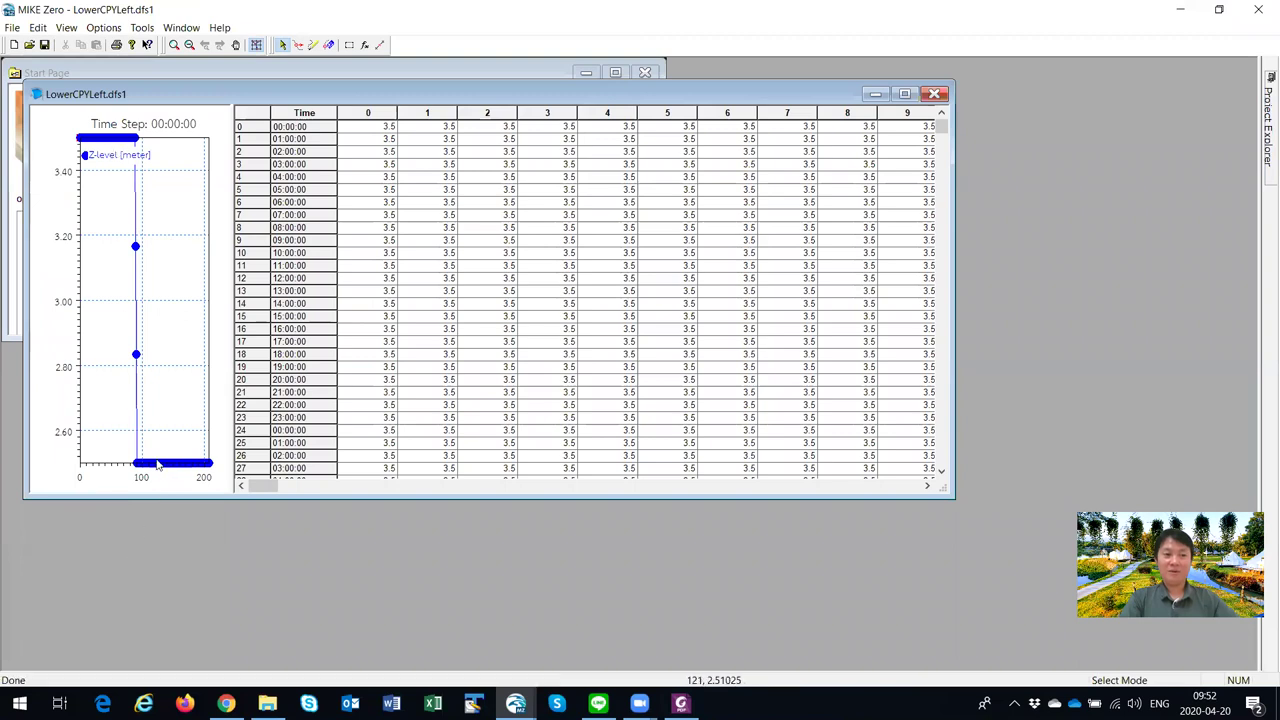
click(364, 165)
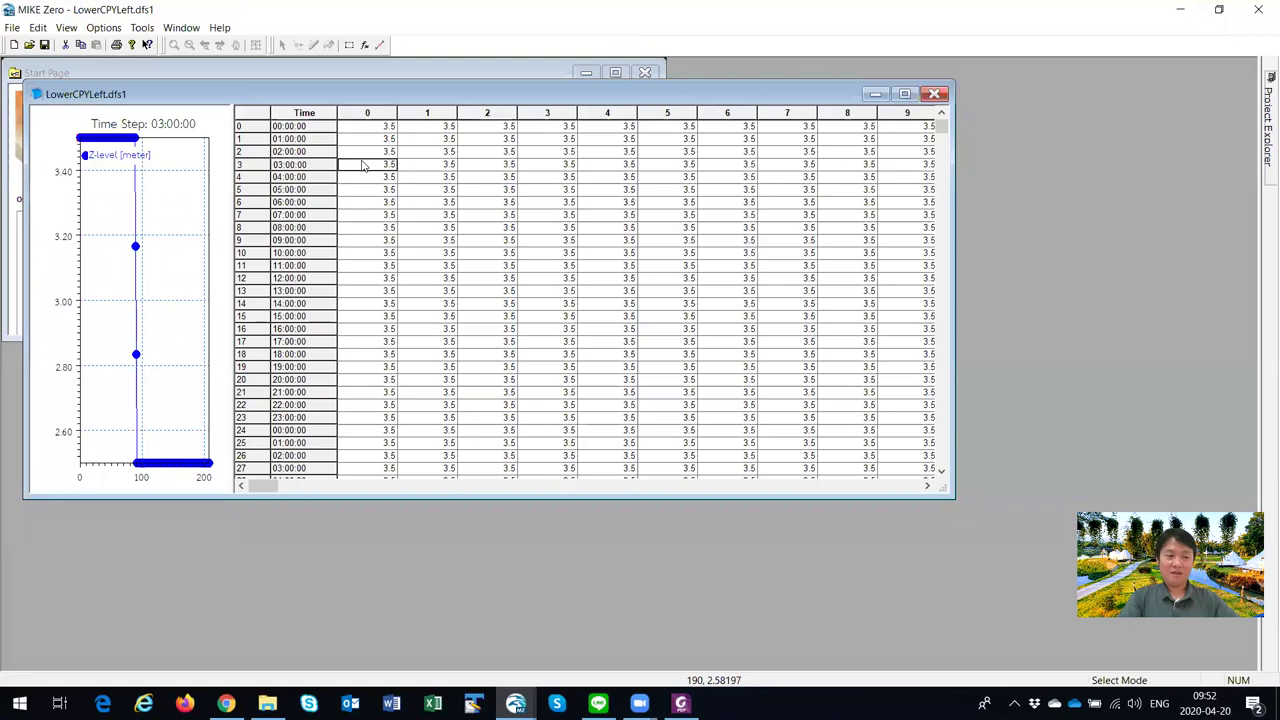
key(ctrl+Down)
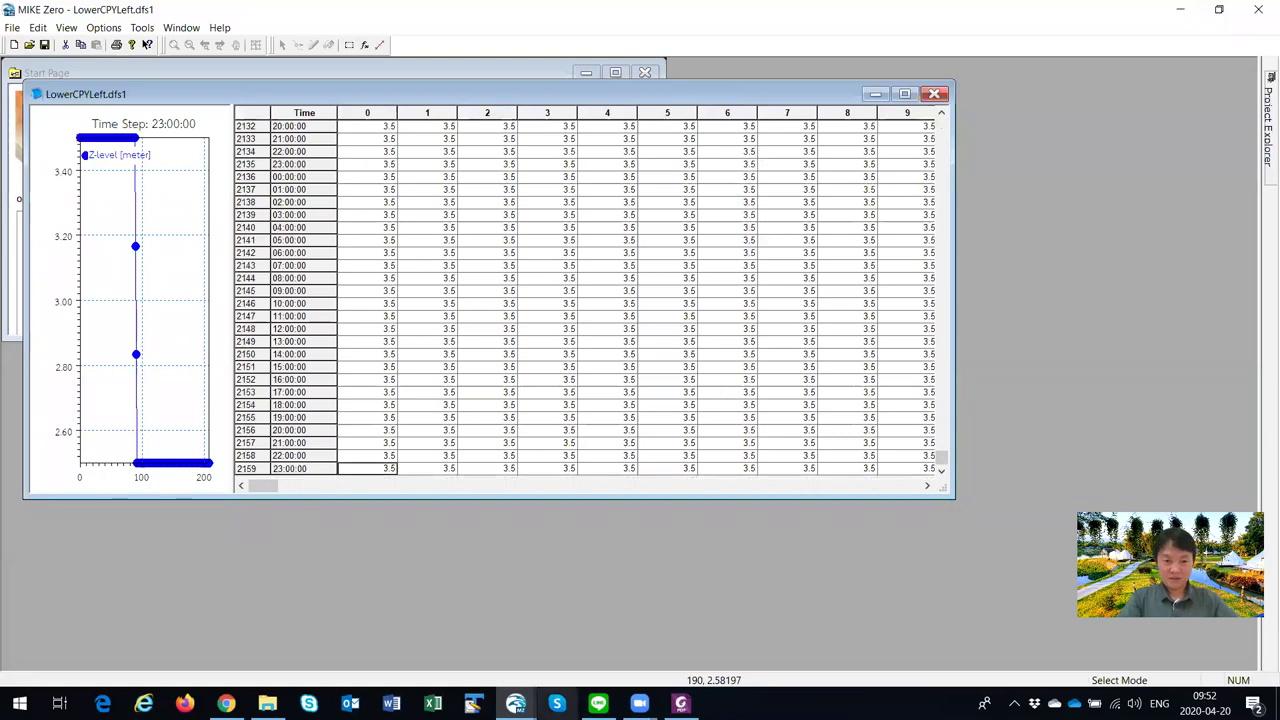
Step: Check the training PDF, return to the LowerCPYLeft.dfs1 table and examine its first and last grid columns
click(681, 703)
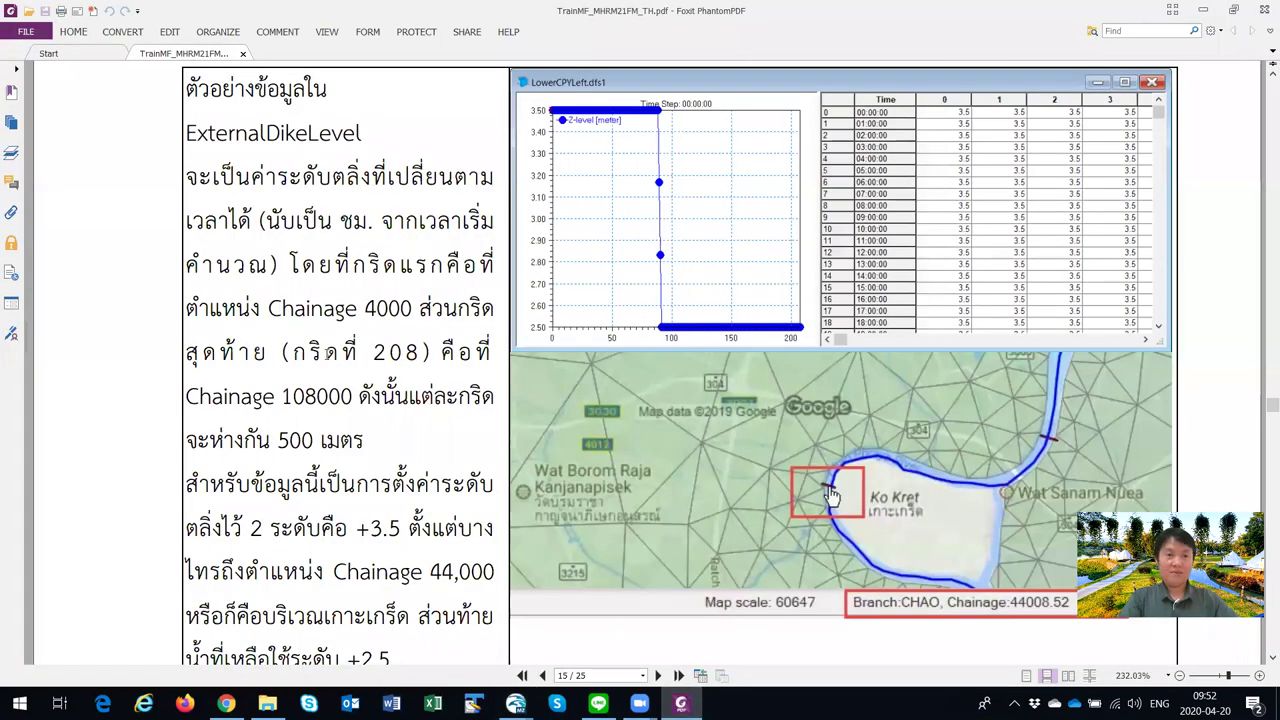
scroll(817, 355, down, 2)
scroll(817, 355, up, 2)
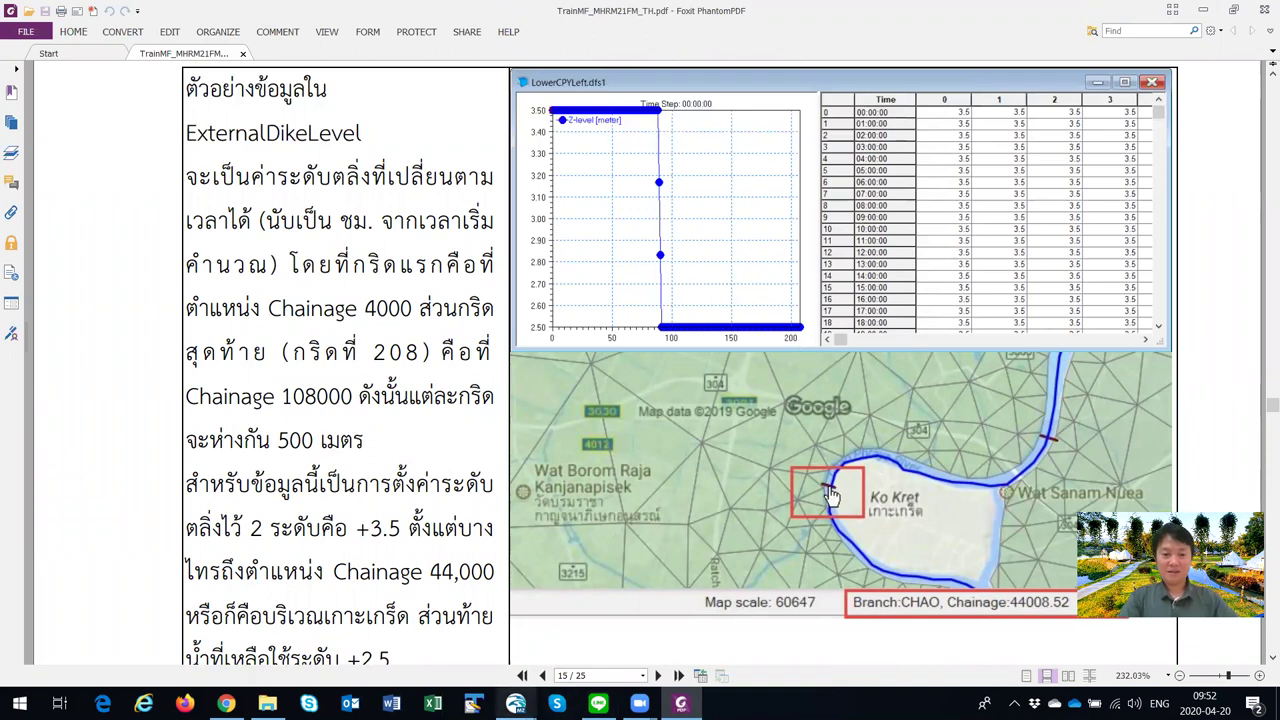
mouse_move(516, 703)
click(592, 650)
click(425, 138)
key(End)
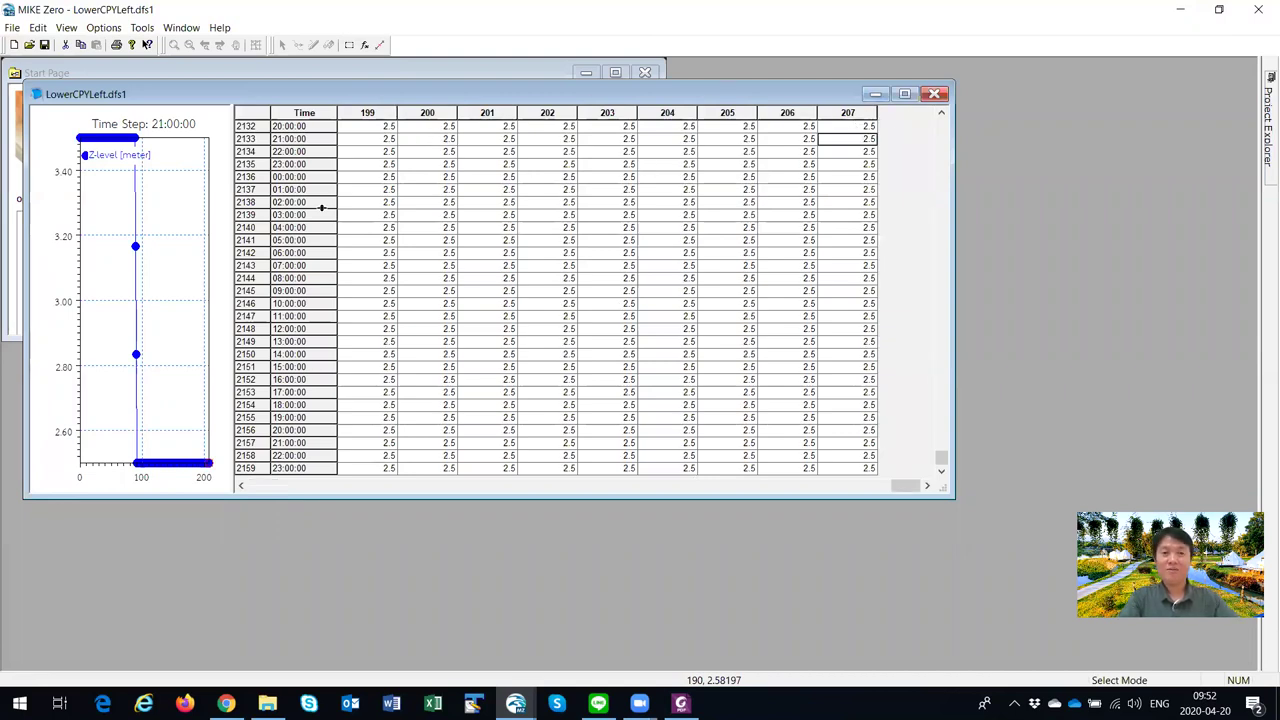
key(Home)
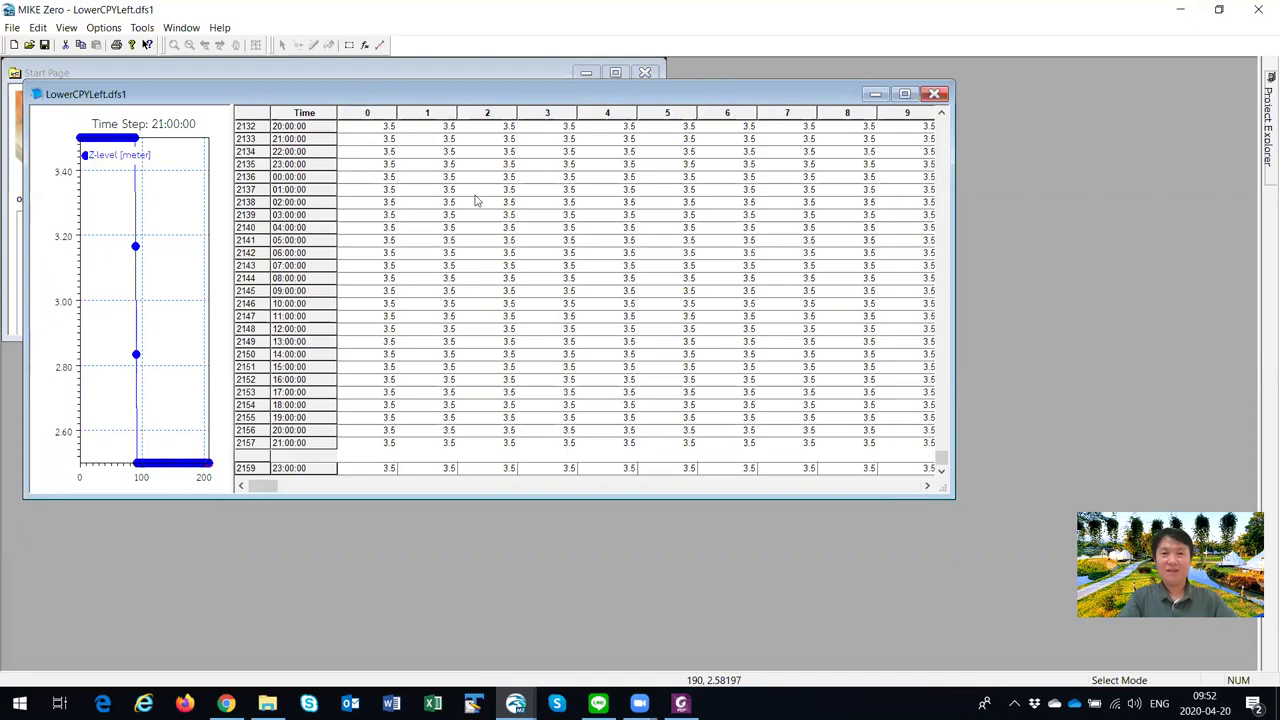
key(End)
Step: Switch to the training PDF and read how the dike level grids relate to chainage and spacing, through to the run instructions
click(680, 703)
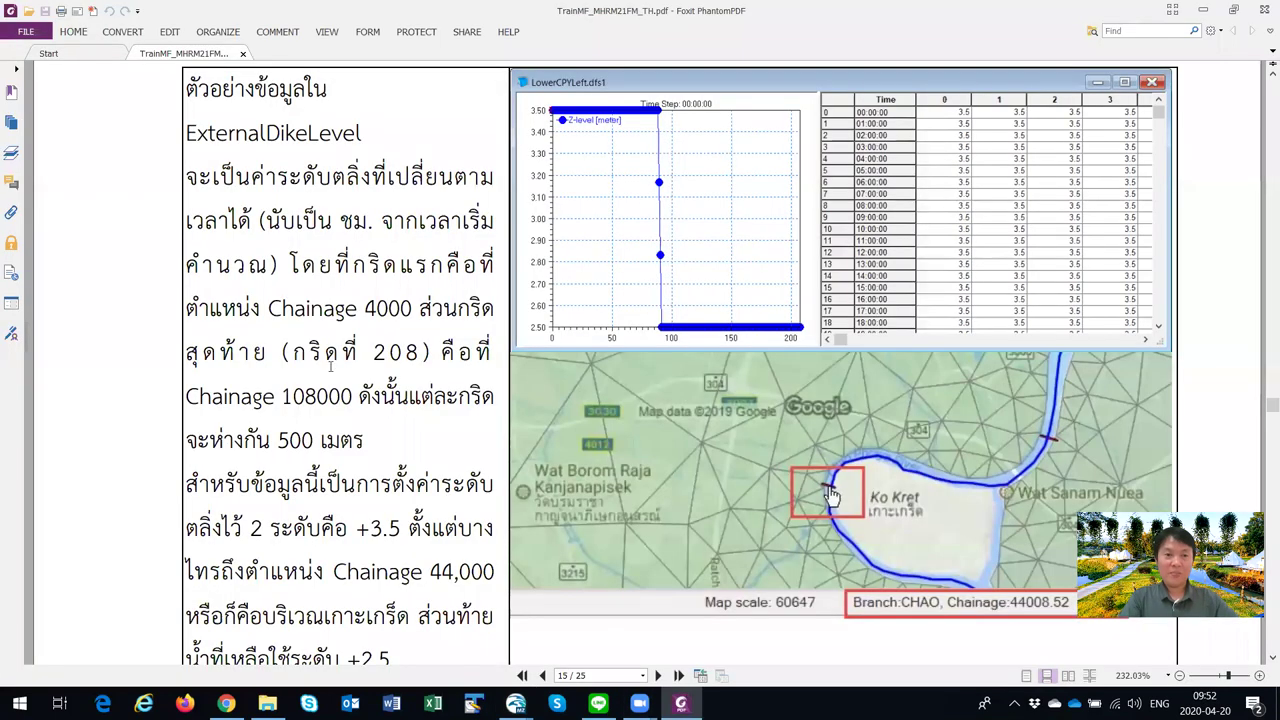
drag(309, 350, 244, 360)
scroll(400, 370, down, 1)
drag(368, 228, 412, 231)
drag(283, 318, 346, 318)
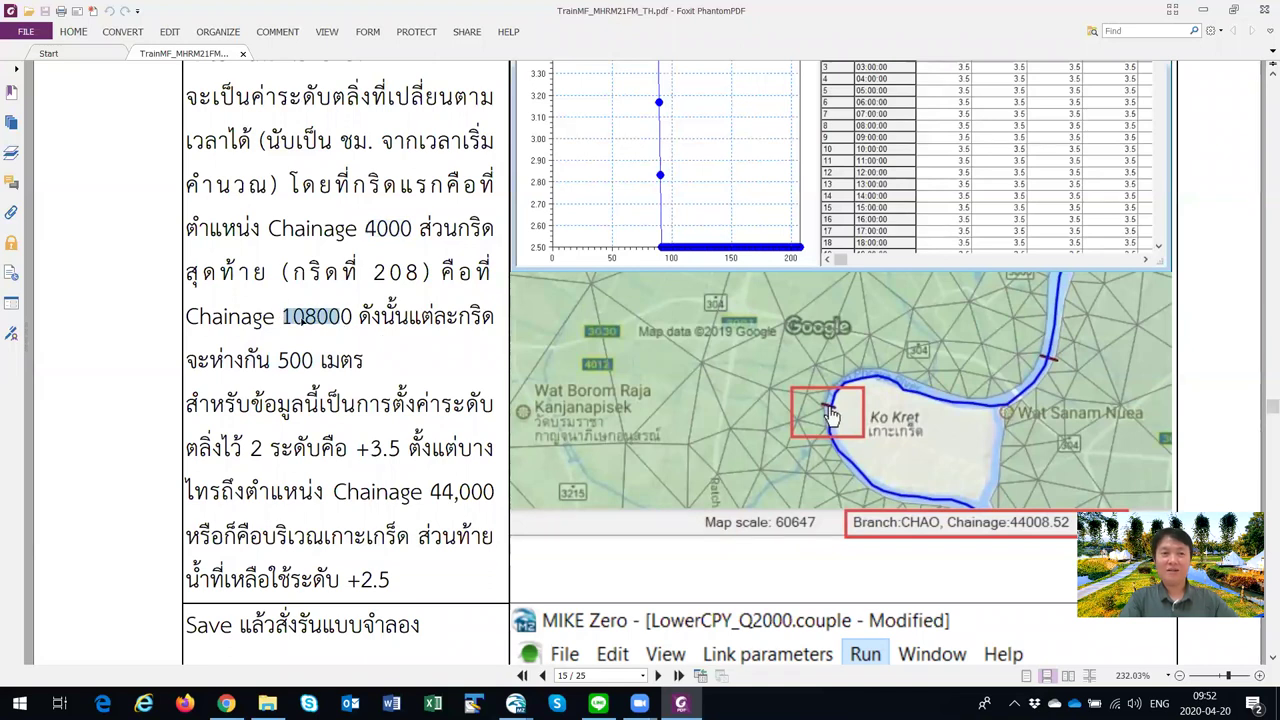
scroll(320, 330, down, 2)
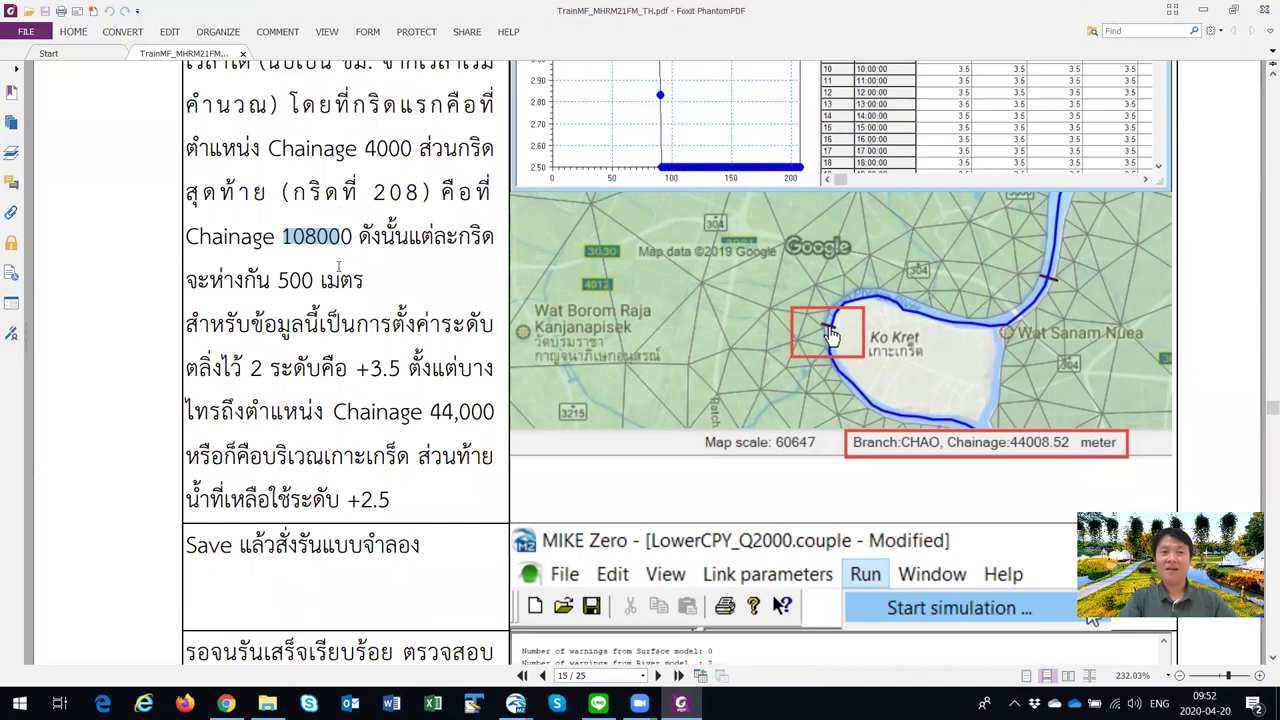
drag(244, 280, 321, 279)
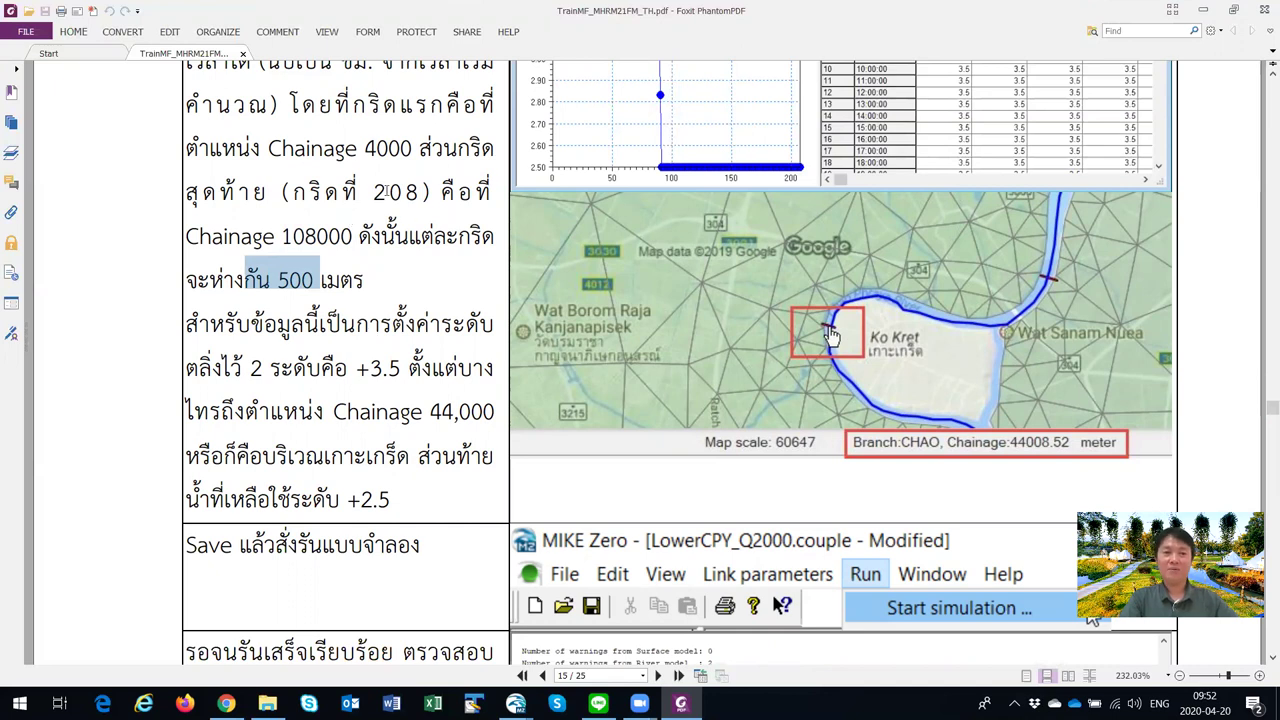
scroll(623, 136, up, 3)
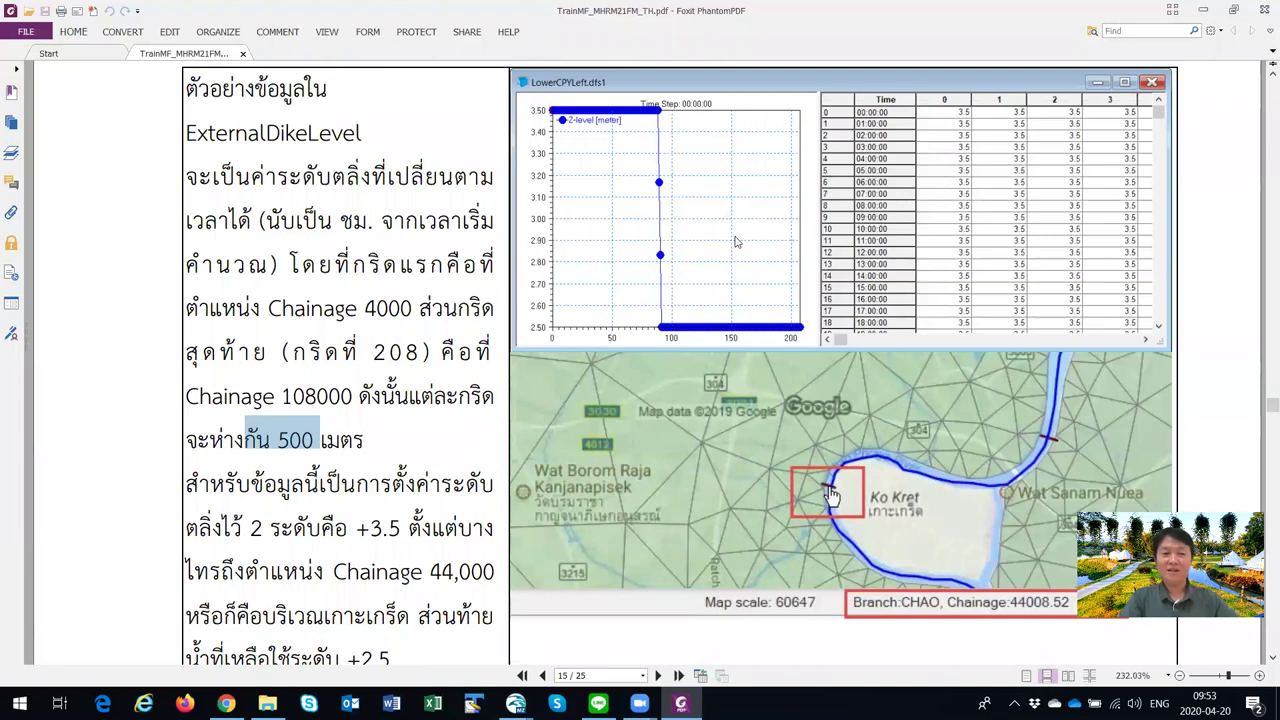
scroll(308, 447, down, 6)
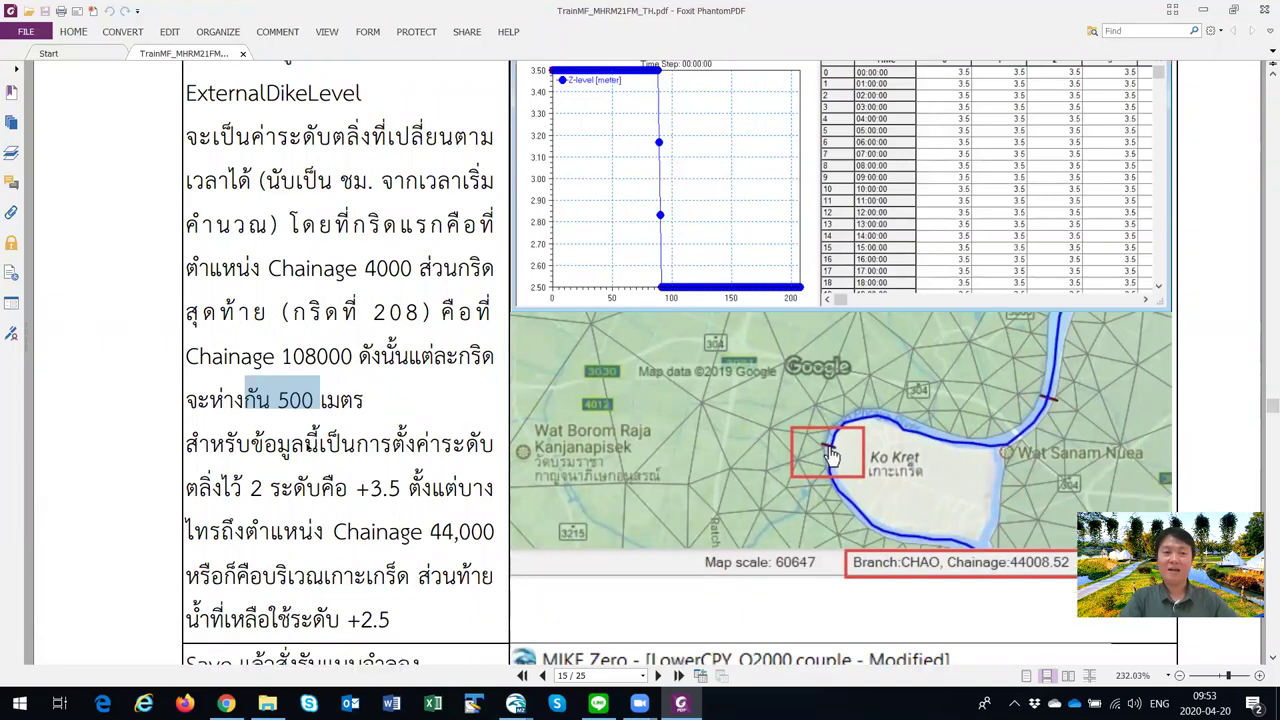
scroll(308, 447, down, 4)
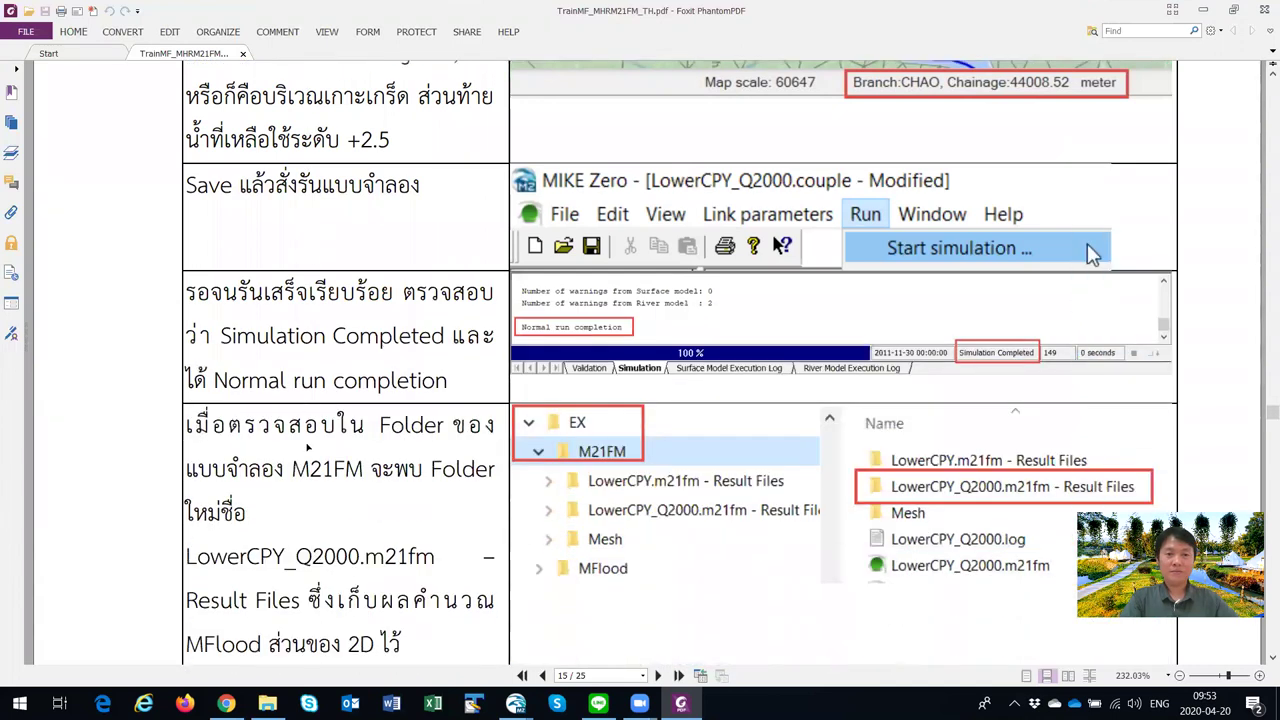
Step: Close the MIKE Zero window with LowerCPYLeft.dfs1 and run the LowerCPY_Q2000.couple simulation with an enlarged log pane
mouse_move(515, 703)
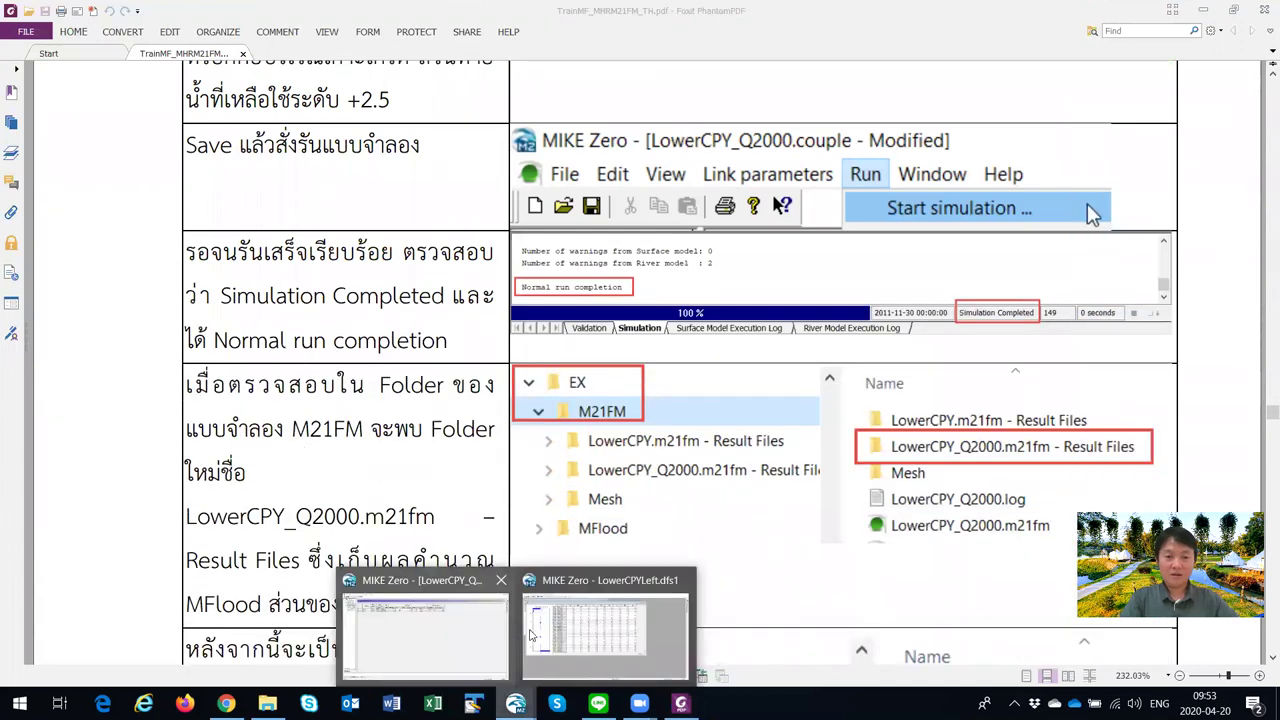
click(590, 630)
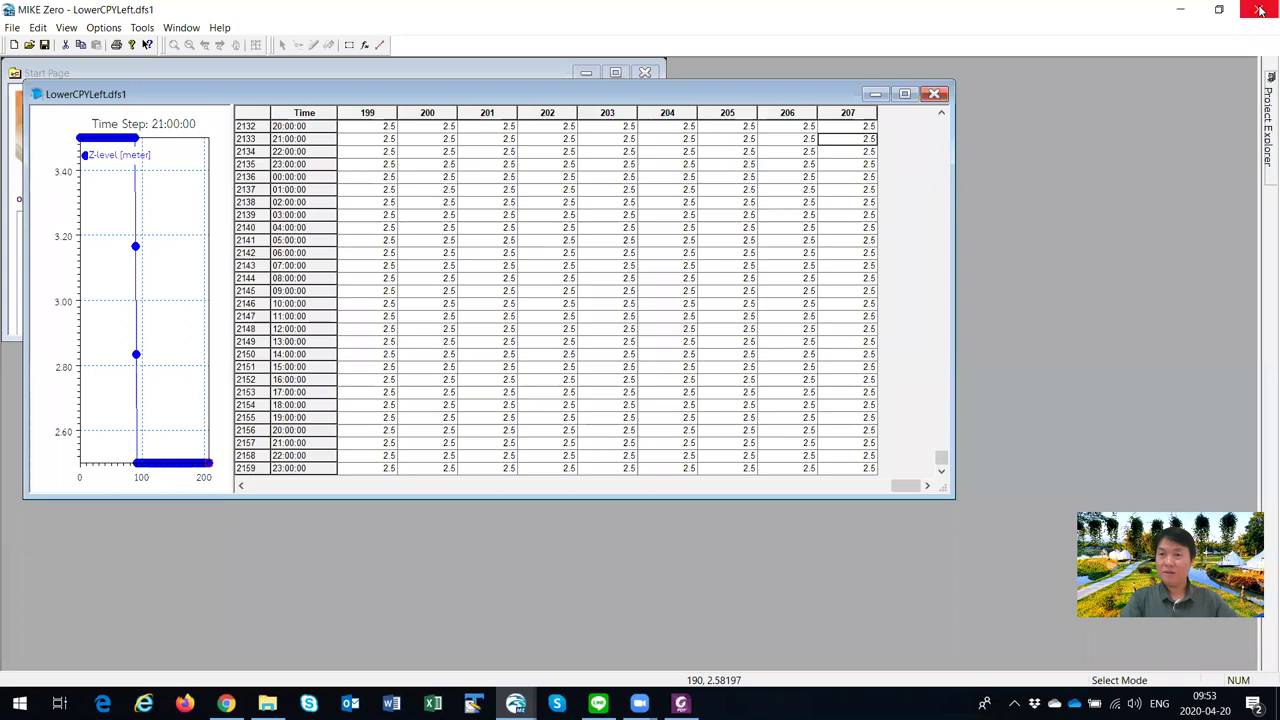
click(1260, 7)
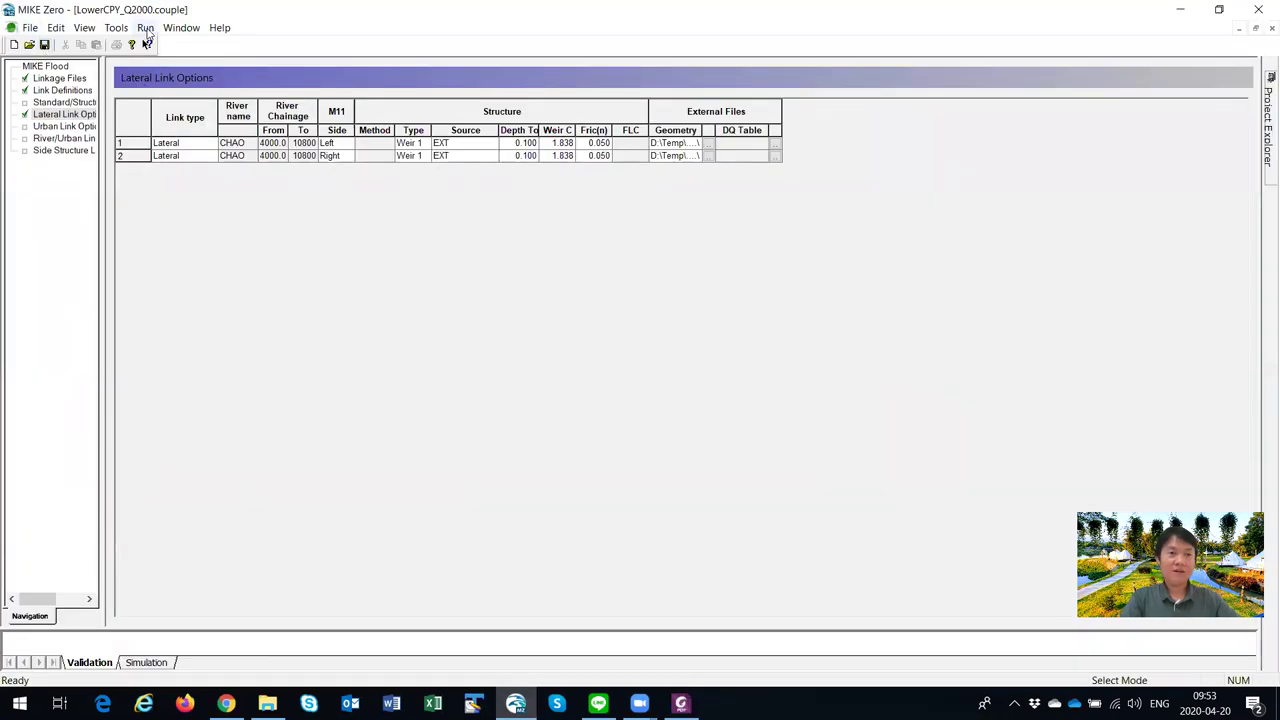
click(146, 30)
click(164, 45)
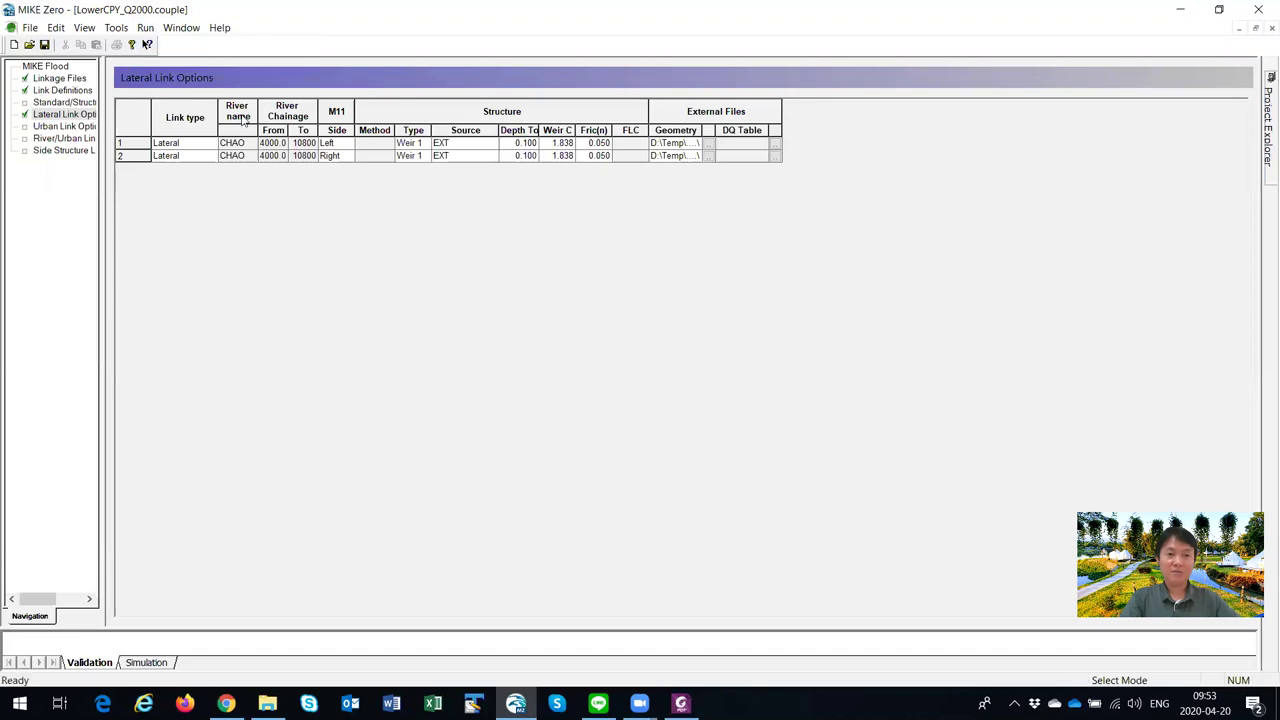
click(652, 529)
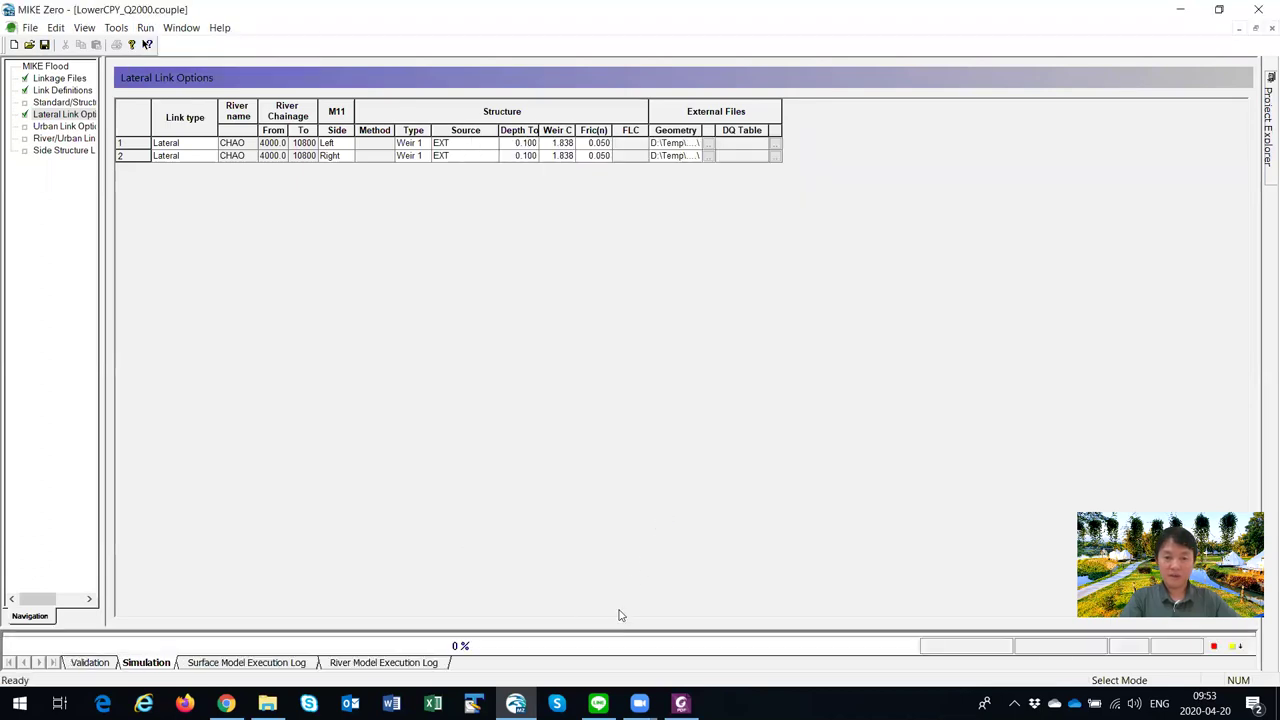
drag(614, 628, 620, 530)
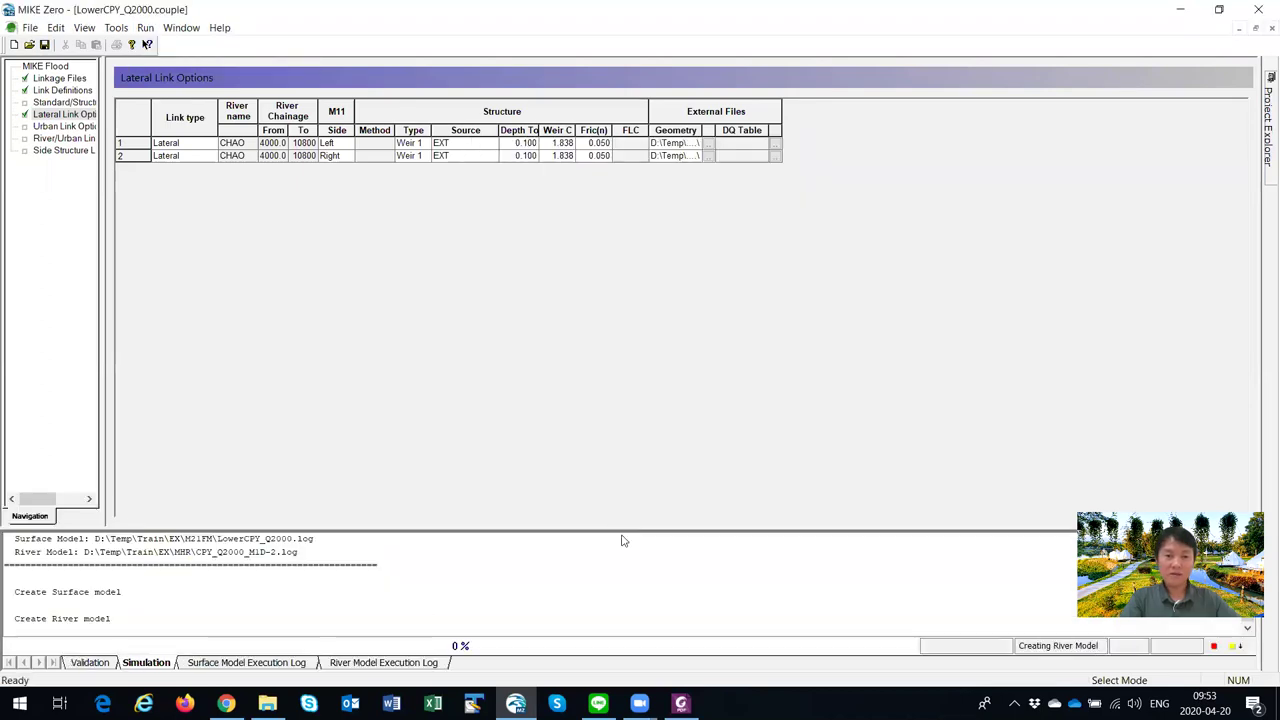
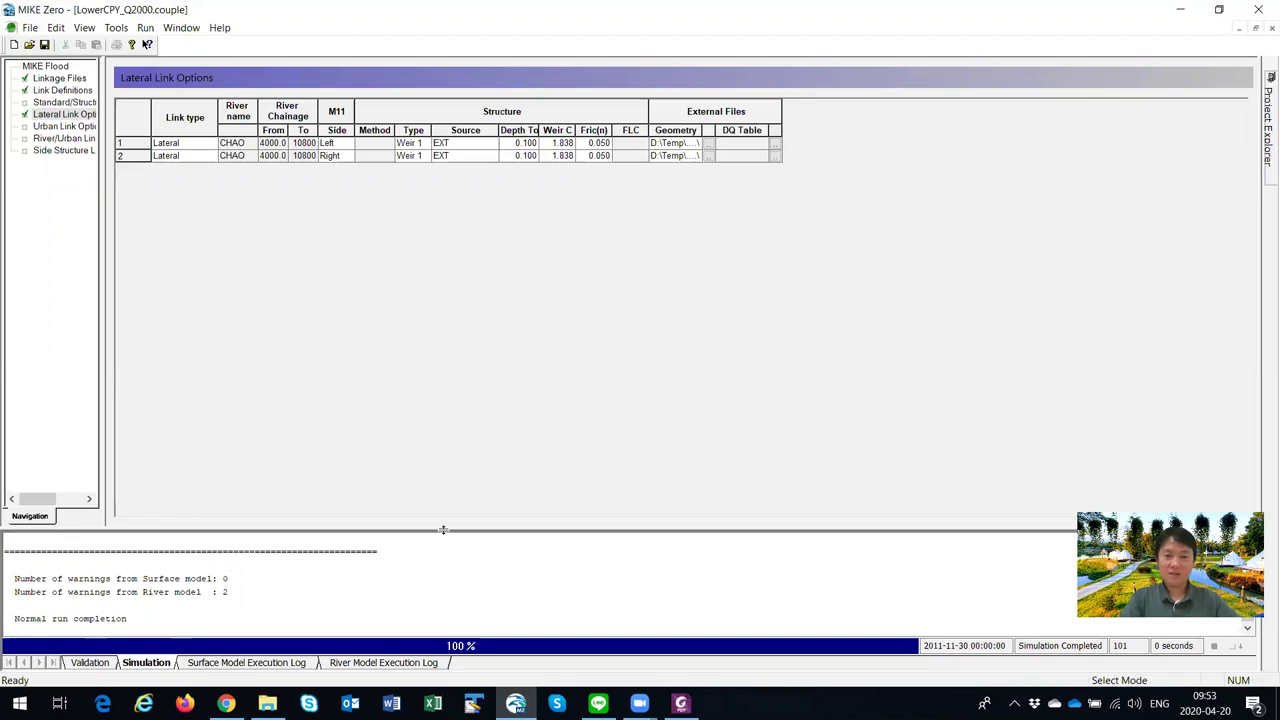
Step: Switch to the training PDF and read the instructions on checking results and reusing LowerCPY_Q2000.couple for other cases
click(680, 703)
scroll(565, 385, down, 5)
scroll(565, 385, down, 5)
scroll(565, 385, up, 5)
scroll(565, 385, down, 1)
scroll(565, 385, up, 2)
scroll(565, 385, down, 3)
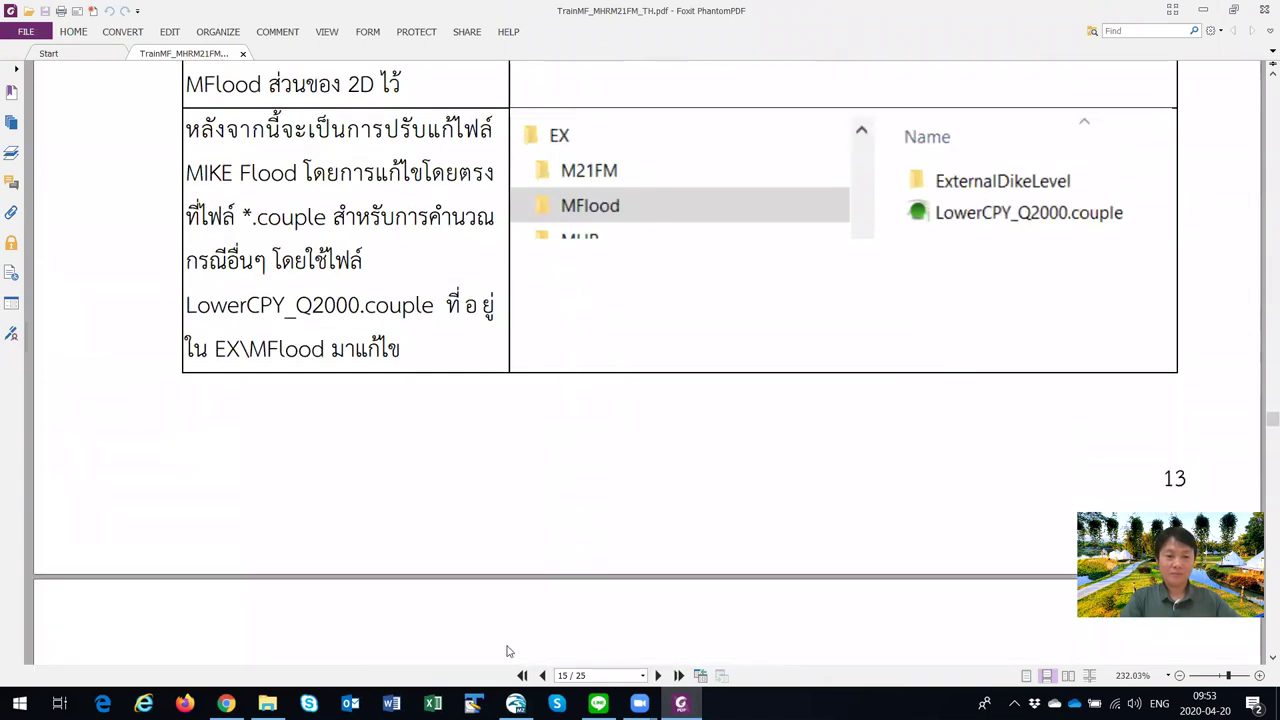
Step: Close the coupling setup in MIKE Zero and duplicate LowerCPY_Q2000.couple in the EX\MFlood folder
click(515, 703)
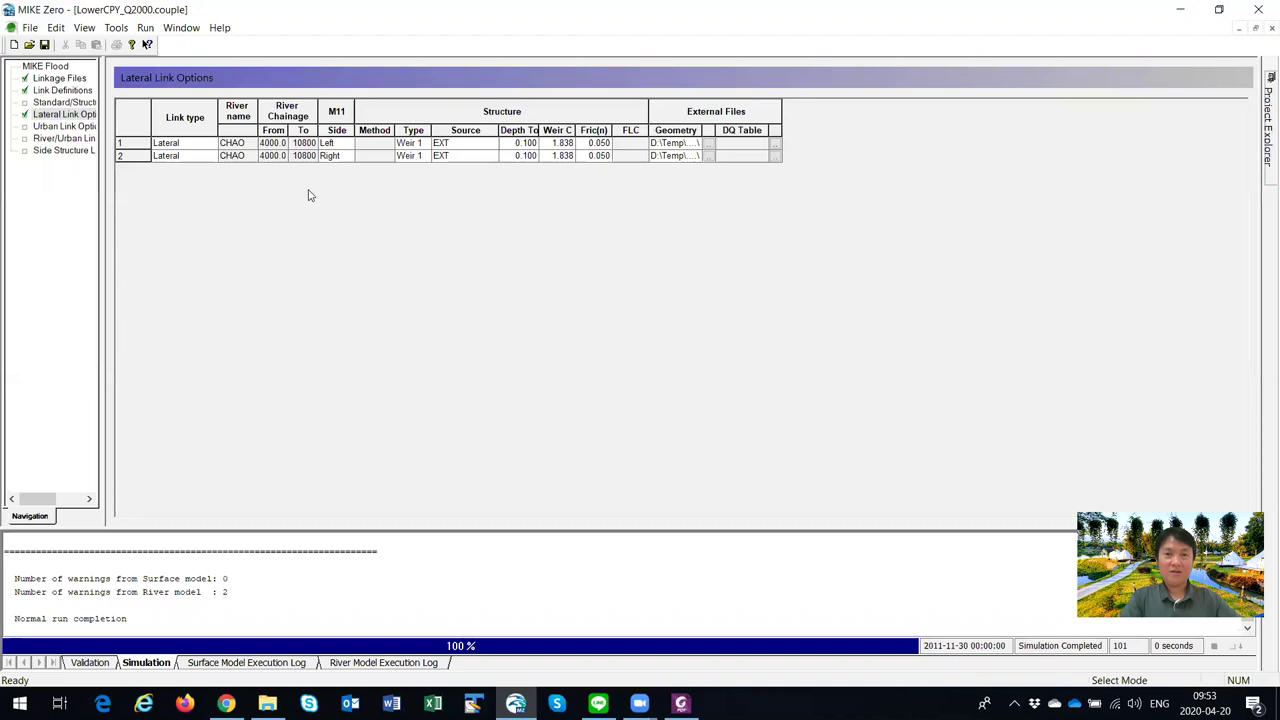
click(1260, 30)
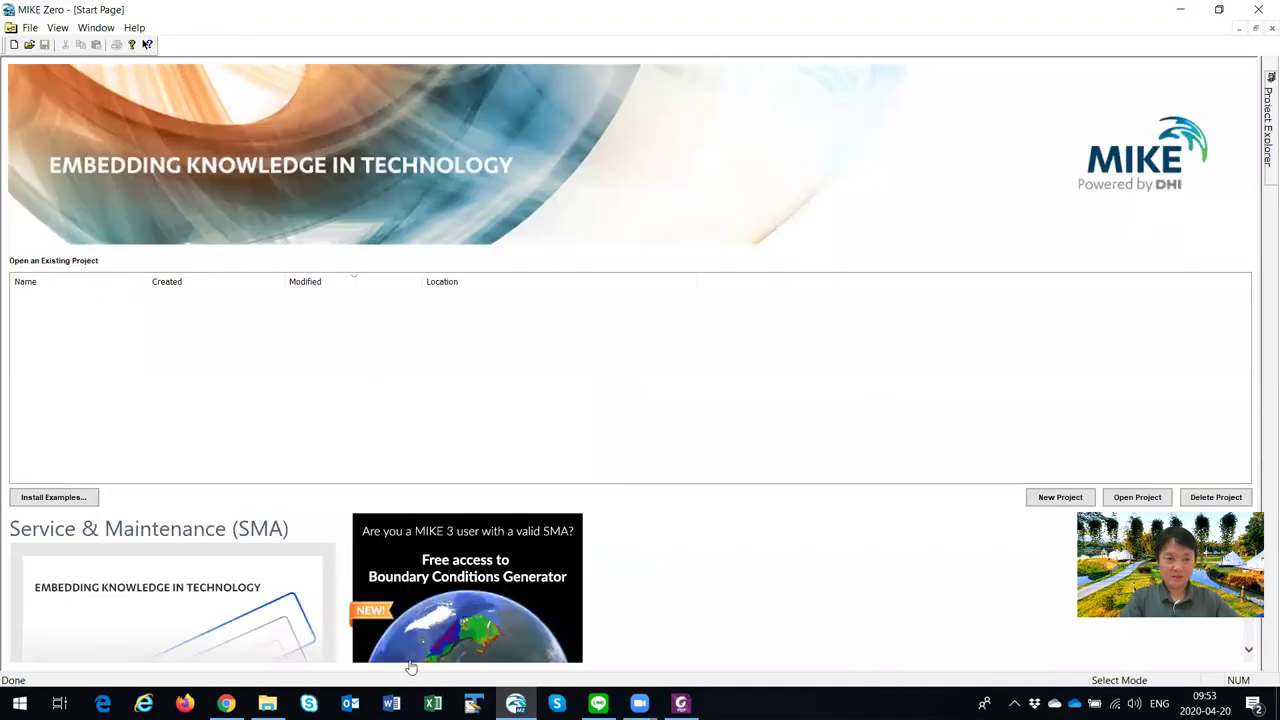
click(267, 703)
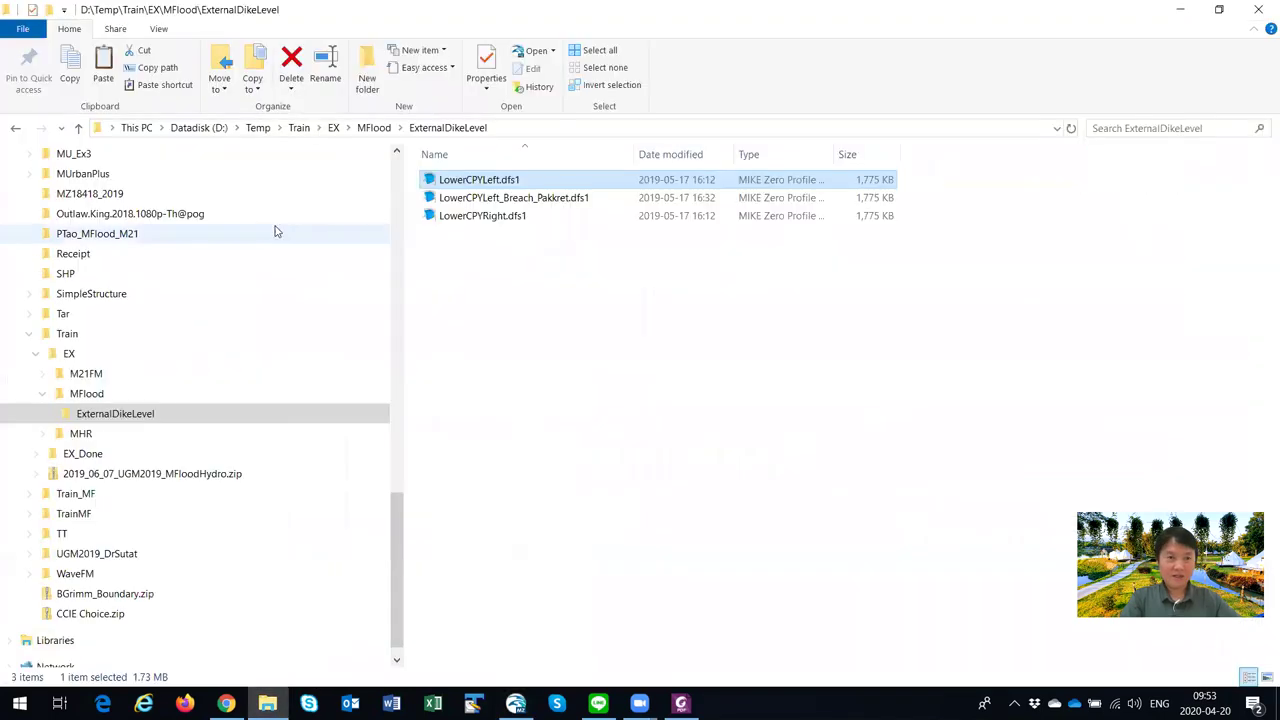
click(87, 395)
click(487, 200)
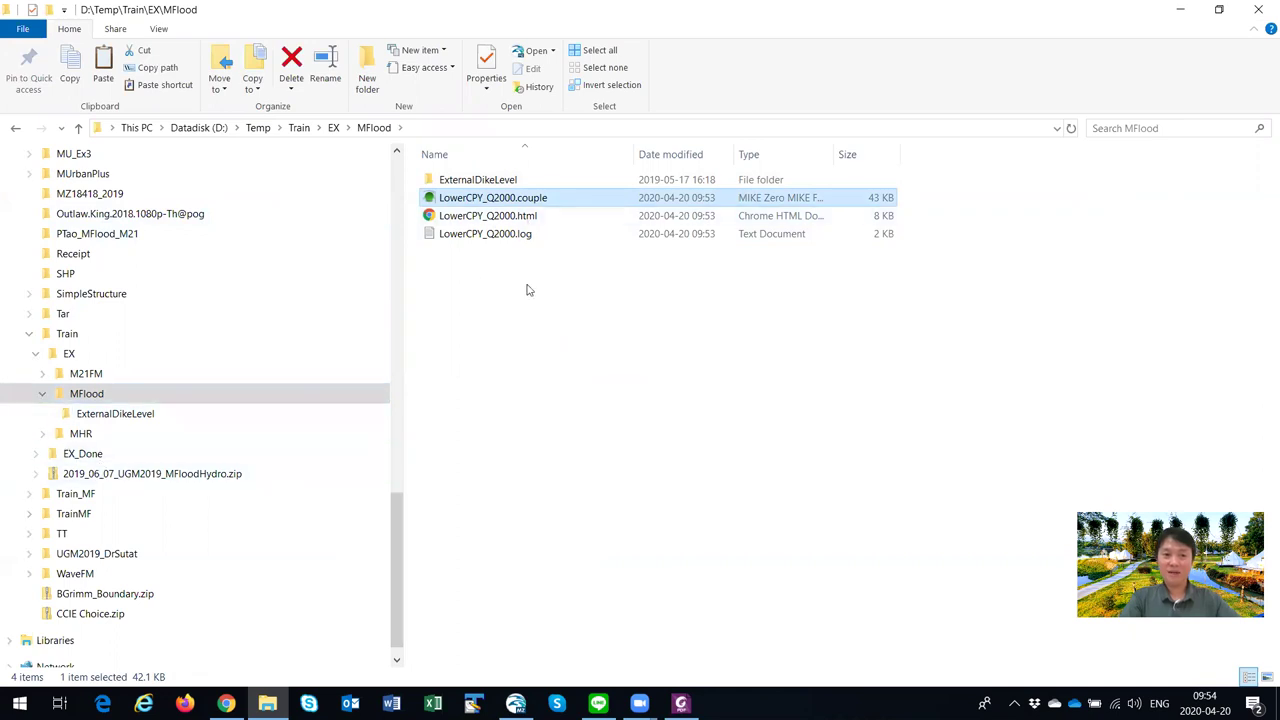
key(ctrl+v)
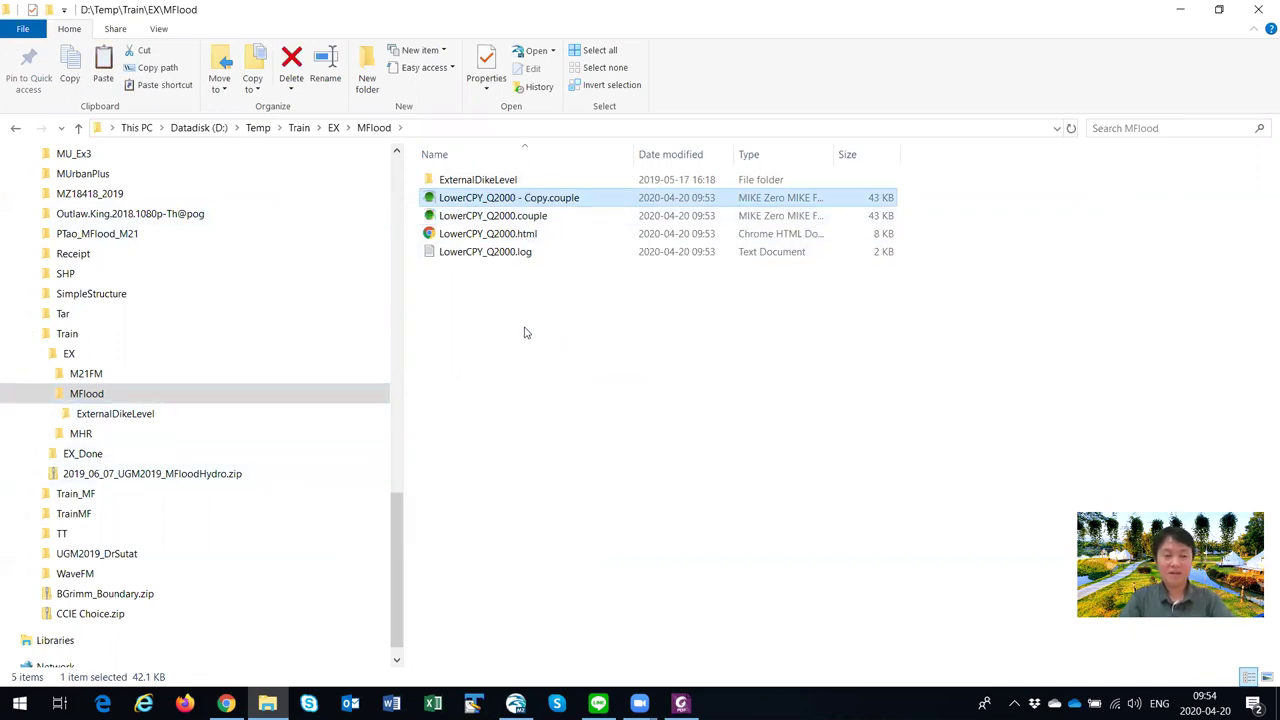
Step: Rename the copied coupling file as LowerCPY_Q2000_Breach.couple
key(F2)
key(Right)
key(shift+Left)
key(shift+Left)
key(shift+Left)
key(shift+Left)
key(shift+Left)
key(shift+Left)
key(shift+Left)
key(BackSpace)
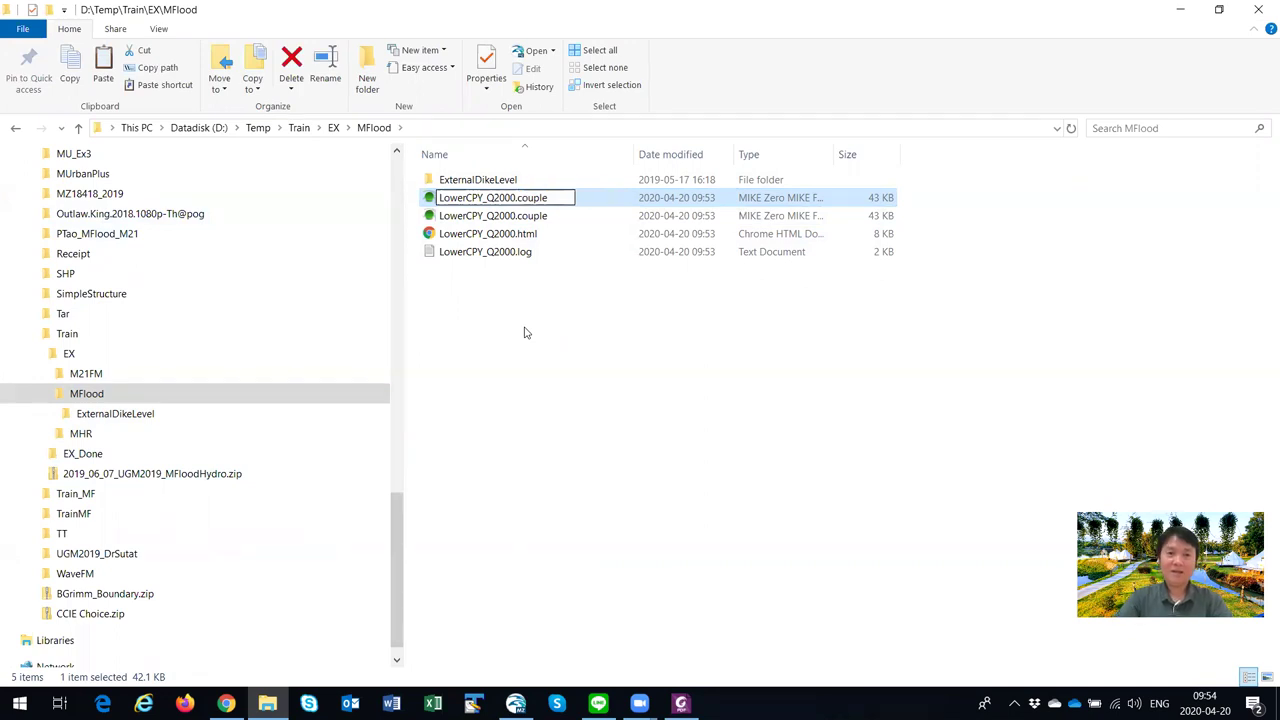
text(_Breach)
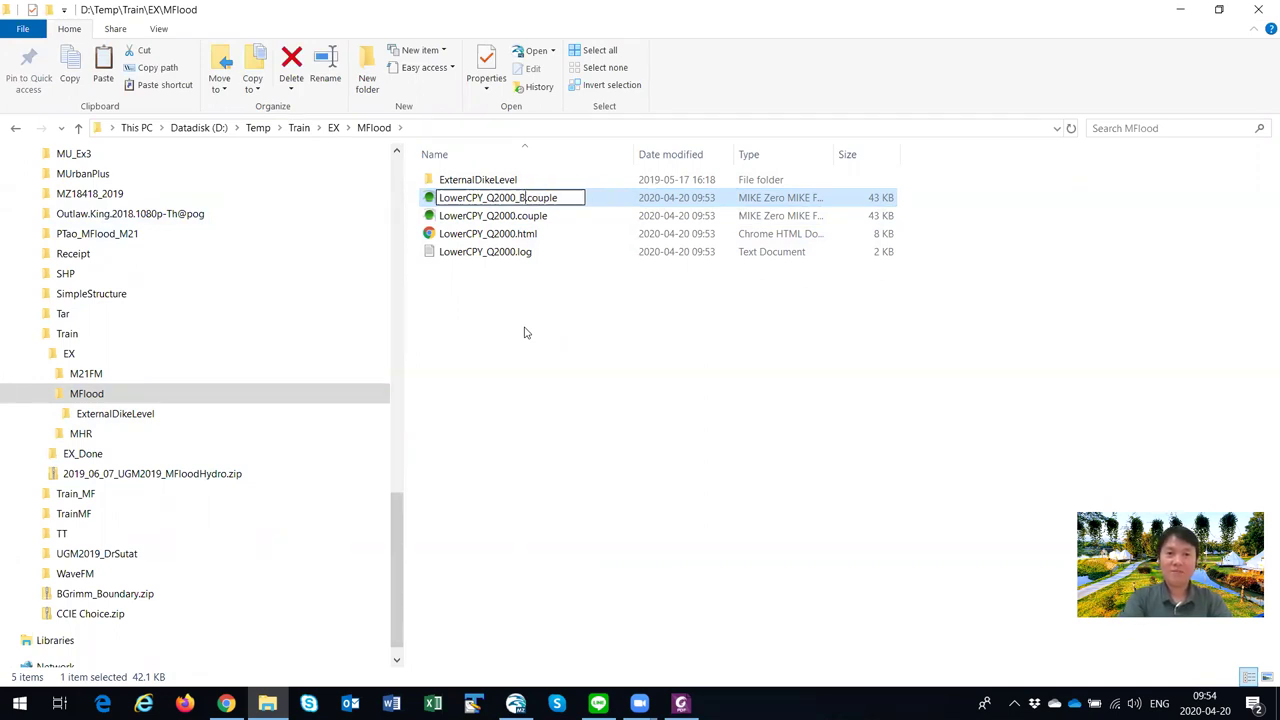
key(Return)
Step: Make another copy of LowerCPY_Q2000.couple in the same folder and rename it as LowerCPY_Q3000.couple
key(Up)
key(Up)
key(Up)
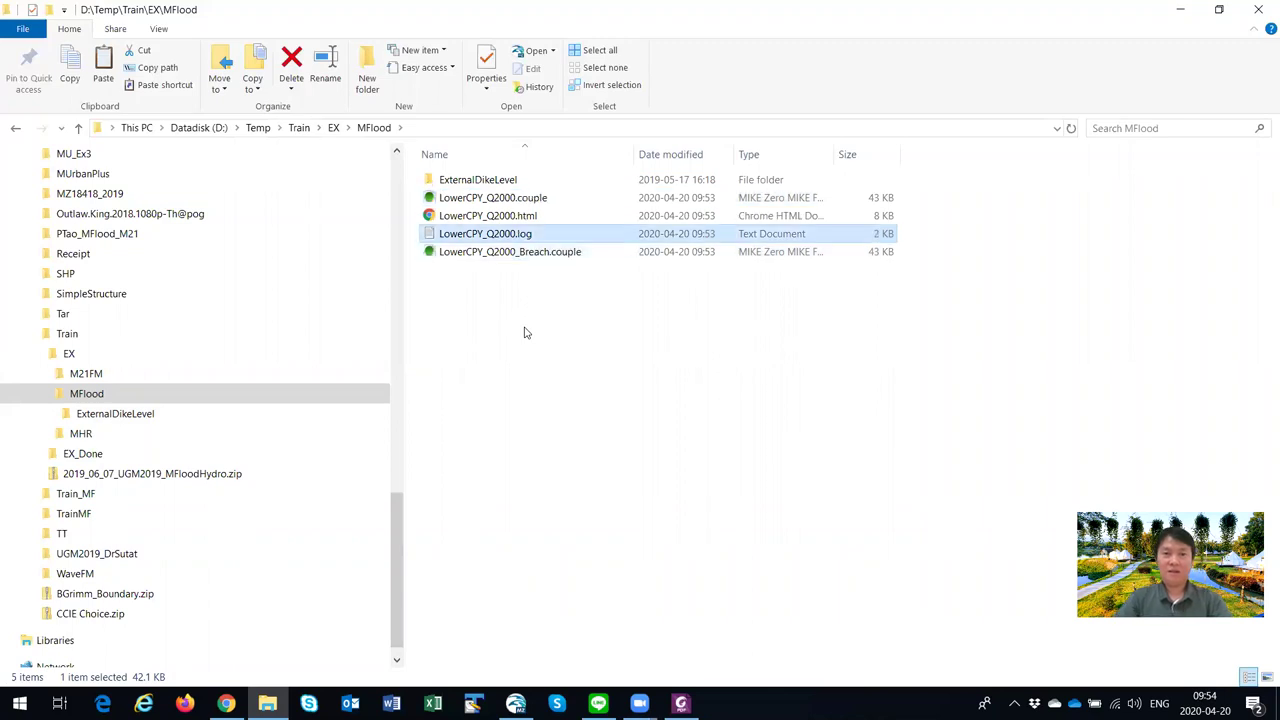
key(ctrl+v)
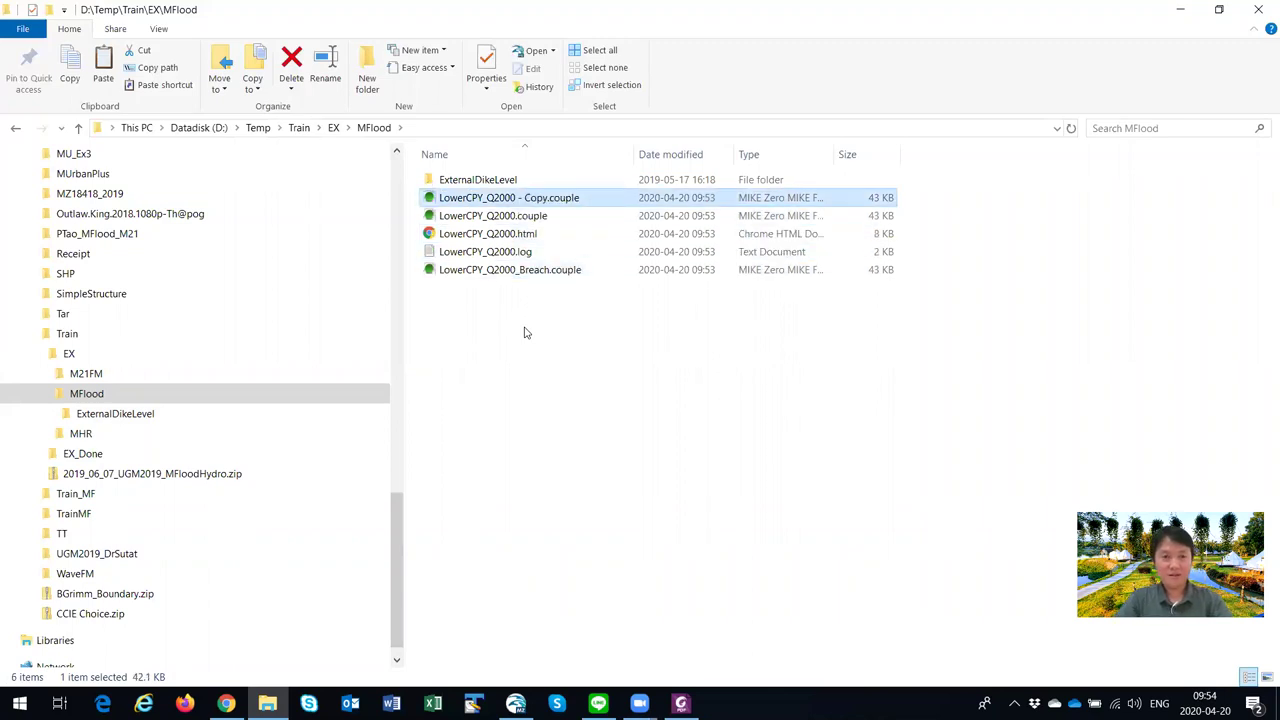
key(F2)
key(Right)
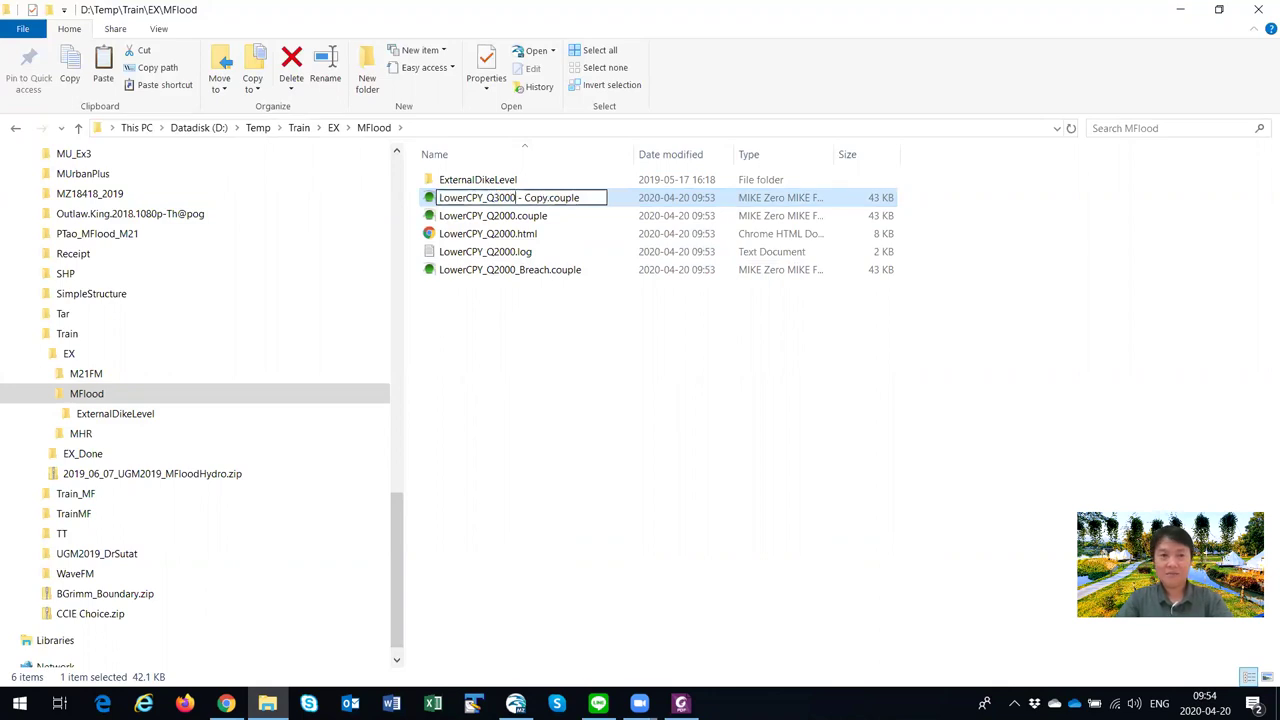
key(shift+Right)
key(shift+Right)
key(shift+Right)
key(Delete)
key(Return)
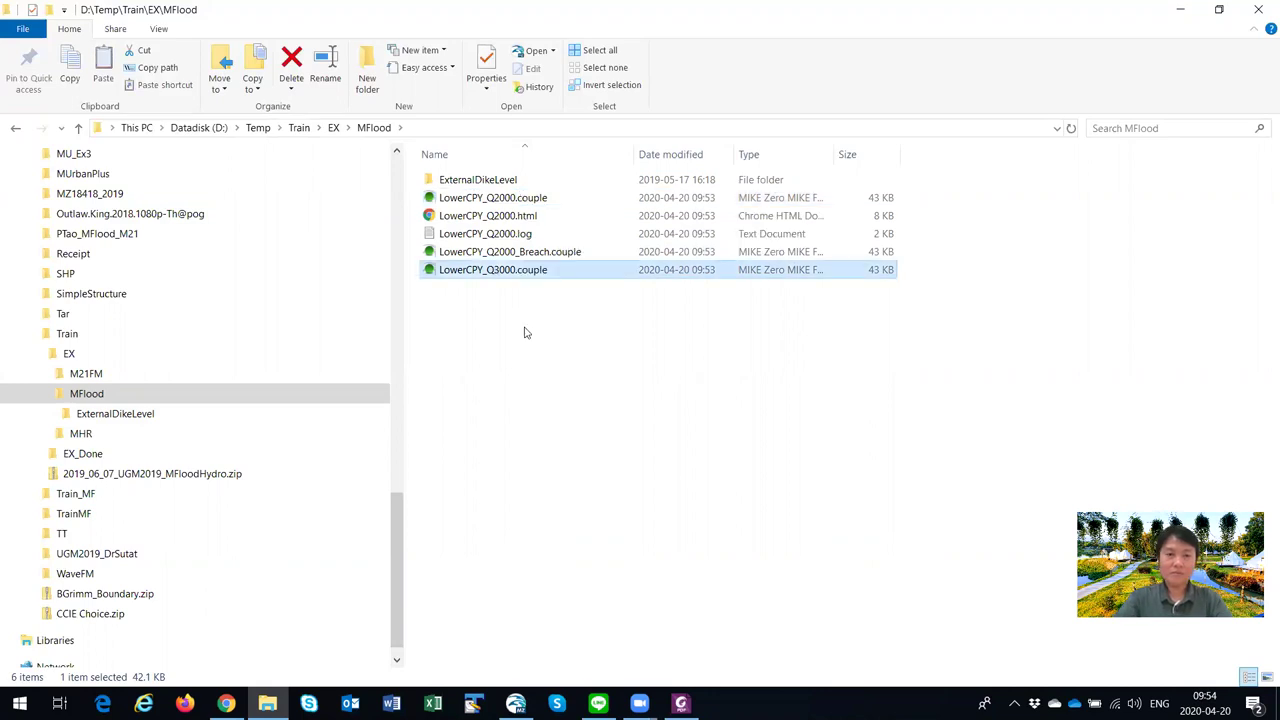
Step: Make another copy of LowerCPY_Q2000.couple in the MFlood folder and rename it as LowerCPY_Q4000.couple
key(ctrl+v)
key(F2)
key(Right)
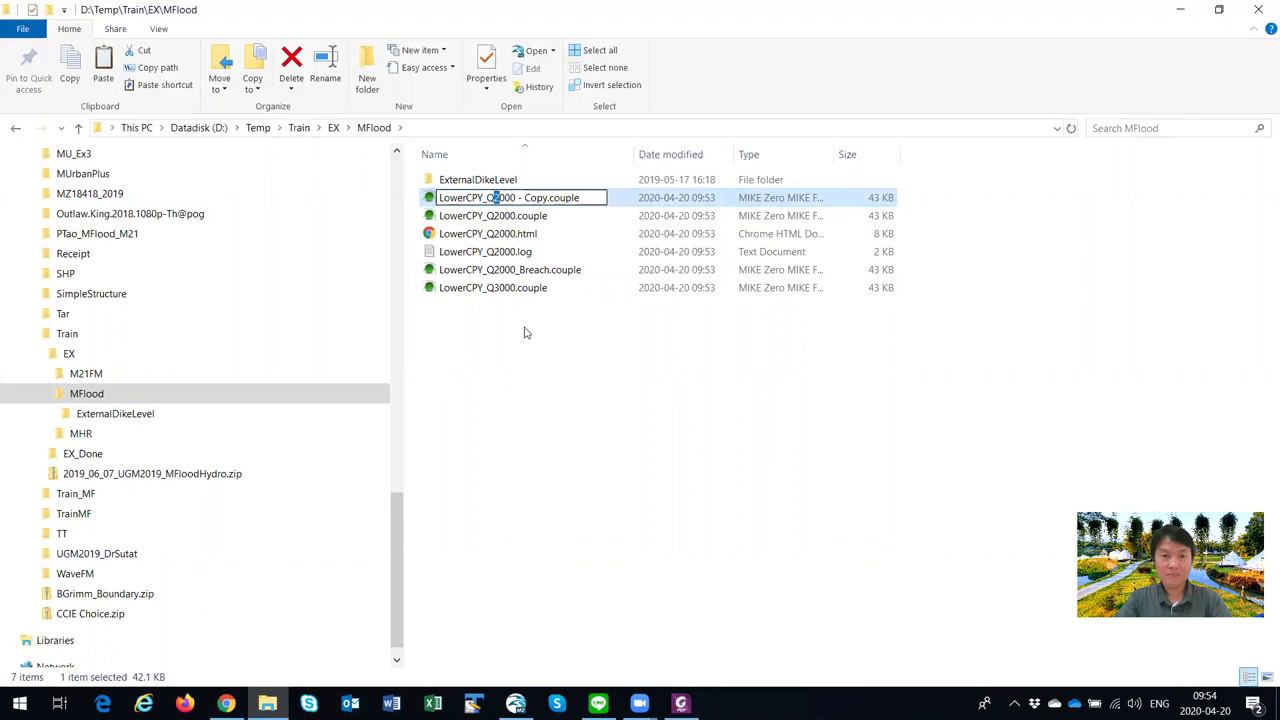
key(shift+Right)
key(shift+Right)
key(shift+Right)
key(shift+Right)
key(shift+Right)
key(shift+Right)
key(Delete)
key(Return)
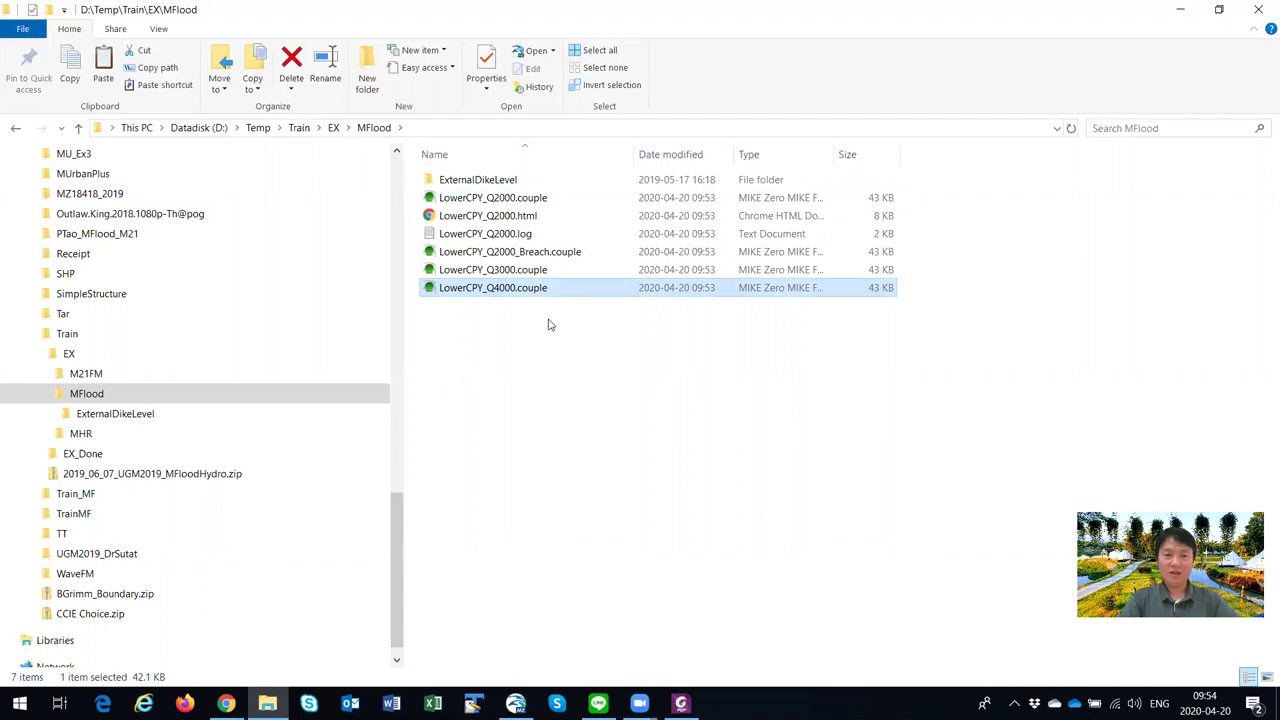
Step: Start Notepad and load LowerCPY_Q3000.couple from the MFlood folder into it
click(497, 276)
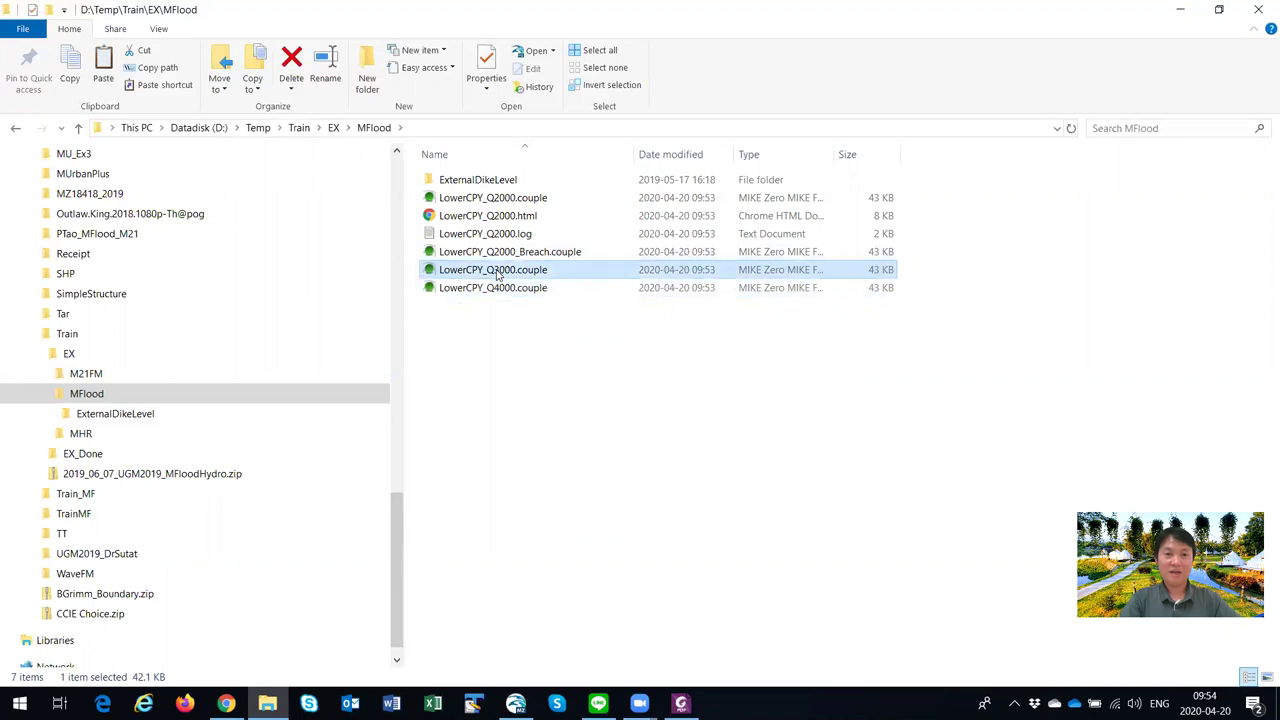
right_click(497, 276)
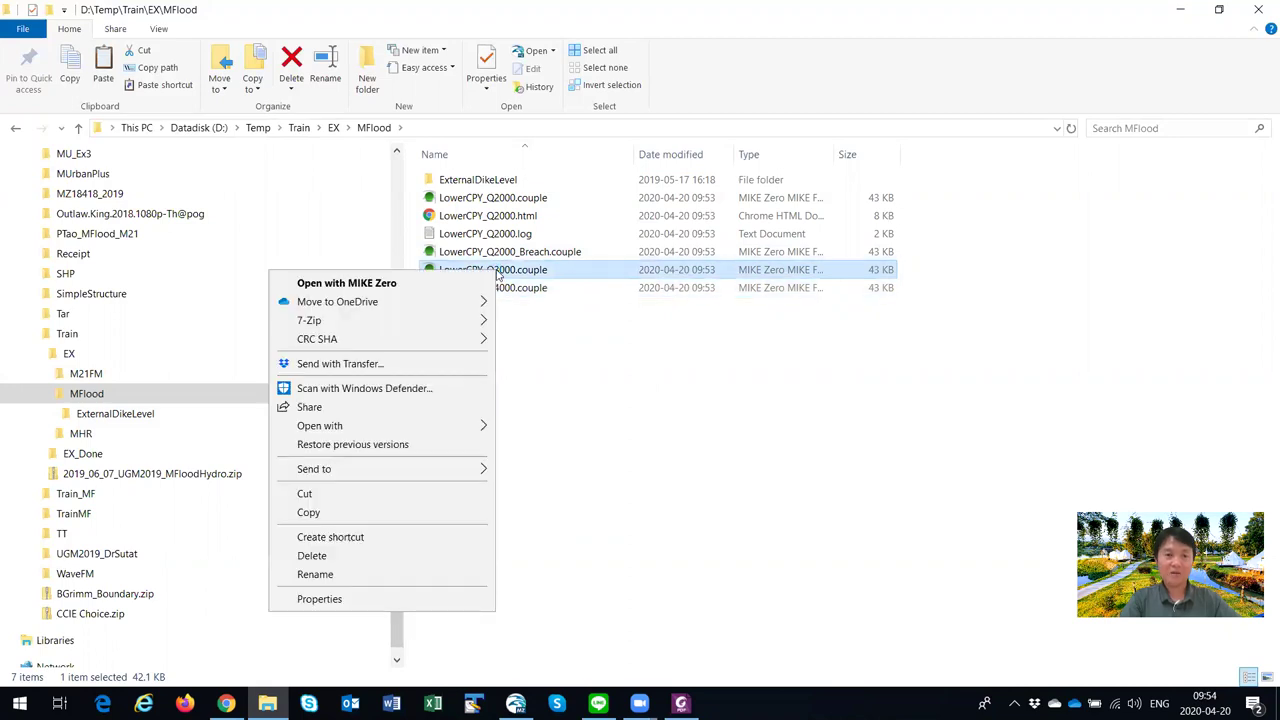
click(655, 367)
click(20, 703)
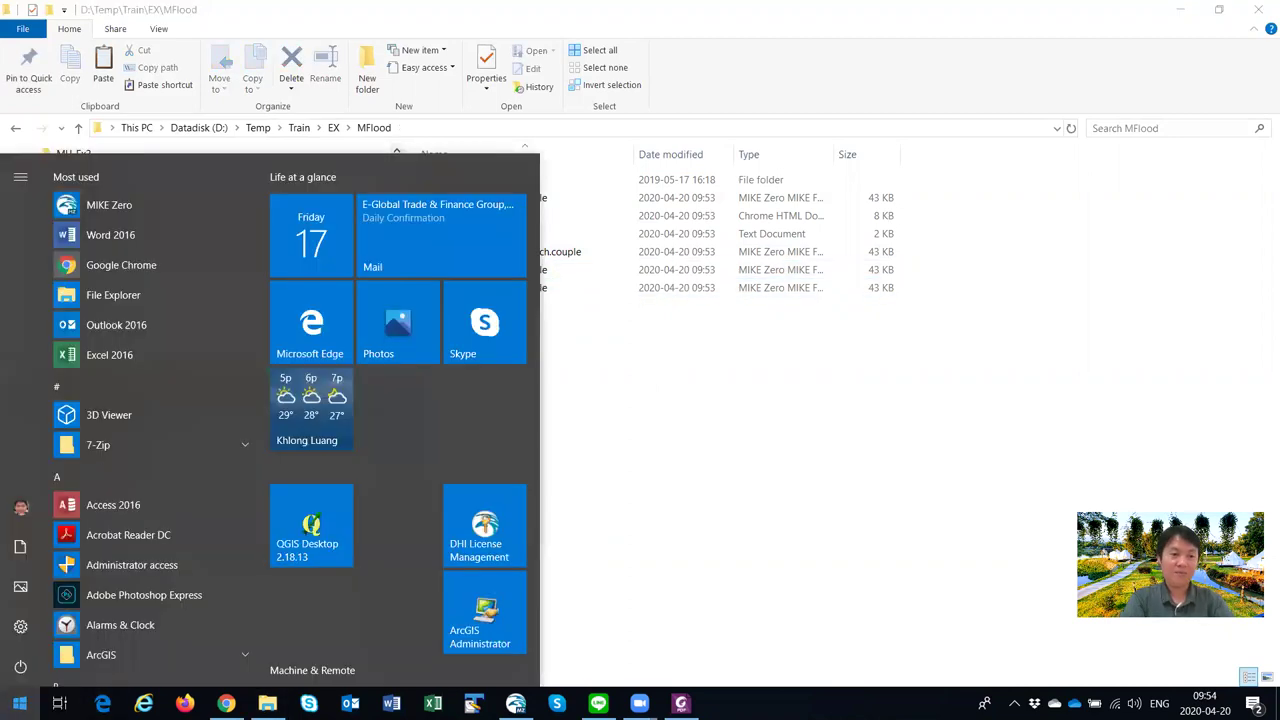
text(notp)
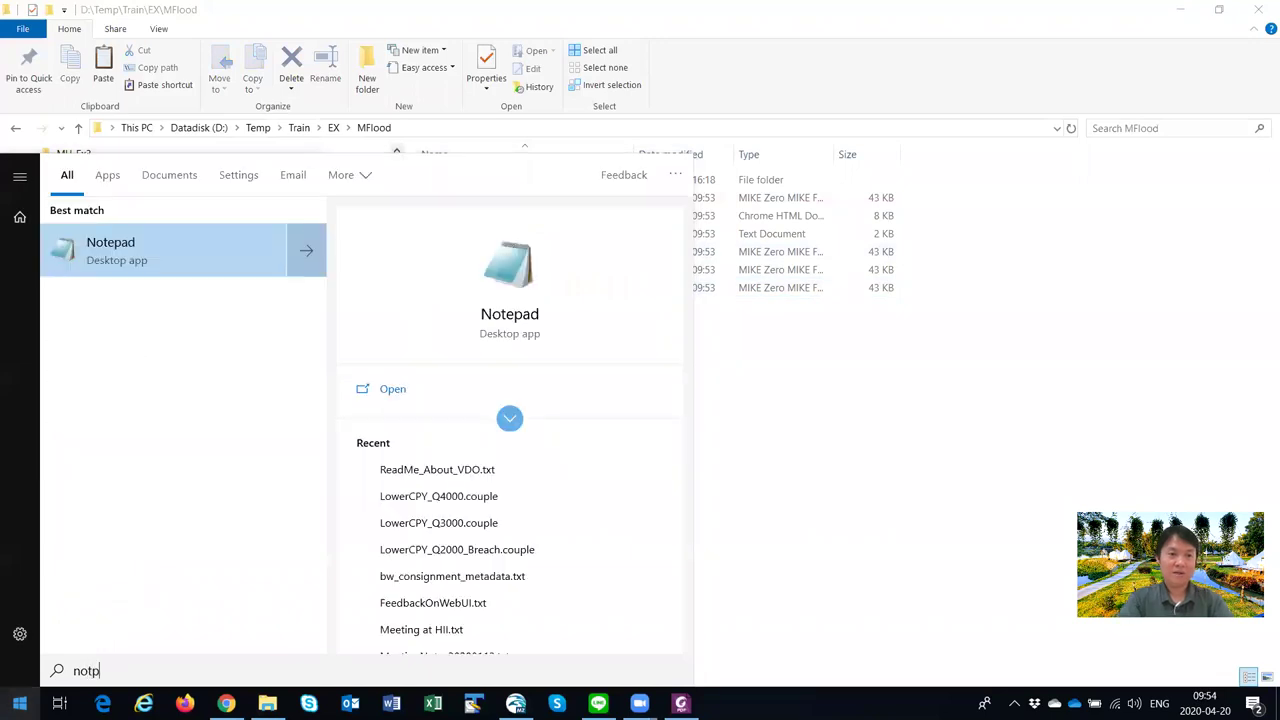
click(145, 252)
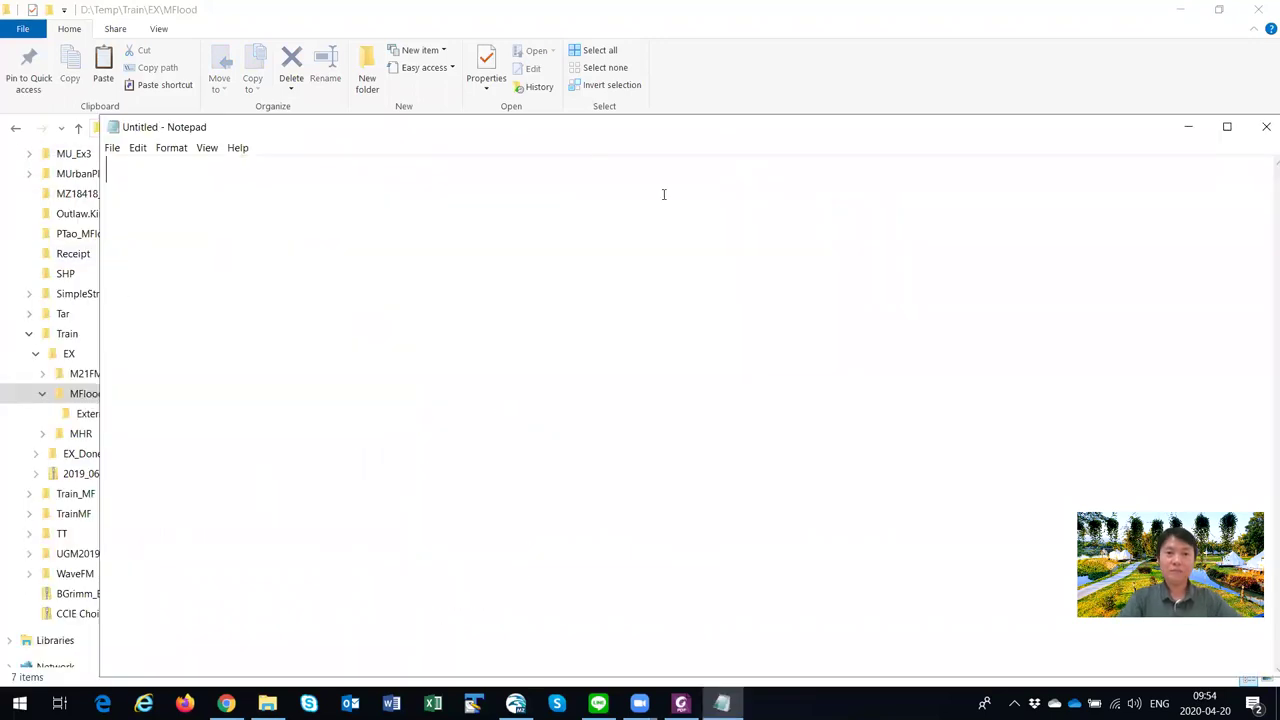
drag(582, 138, 593, 342)
drag(494, 277, 460, 424)
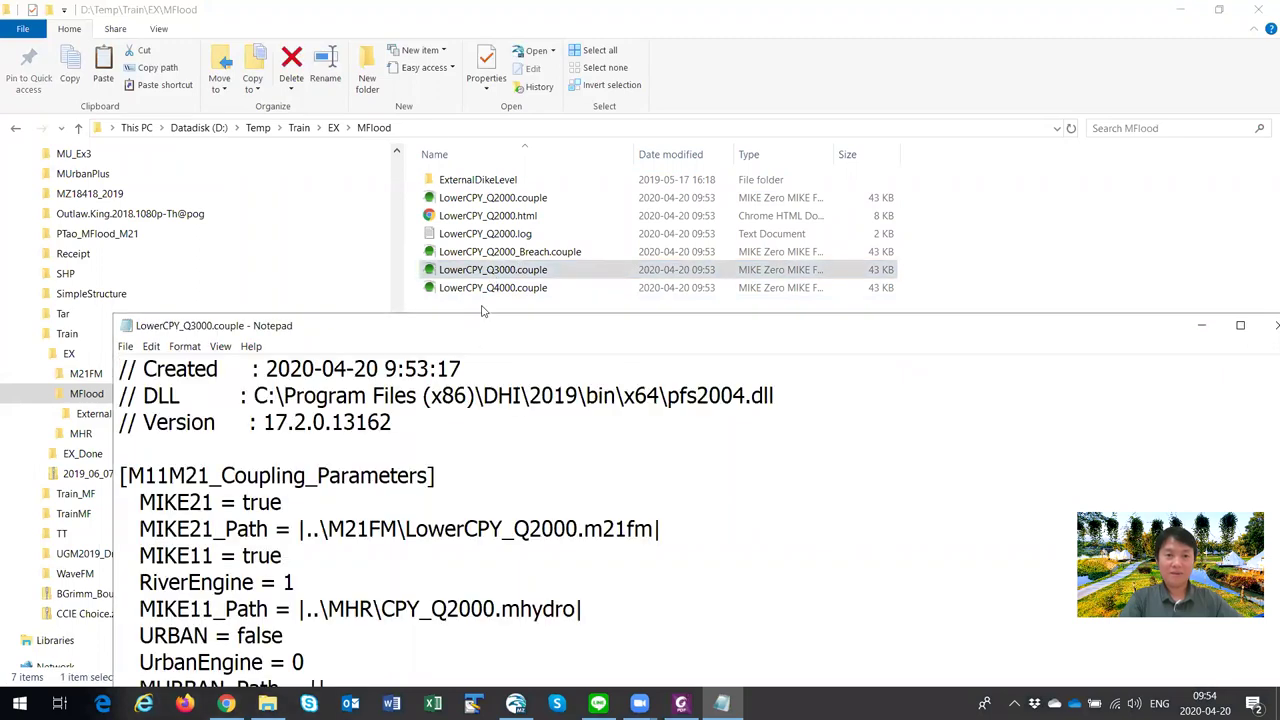
drag(481, 325, 425, 120)
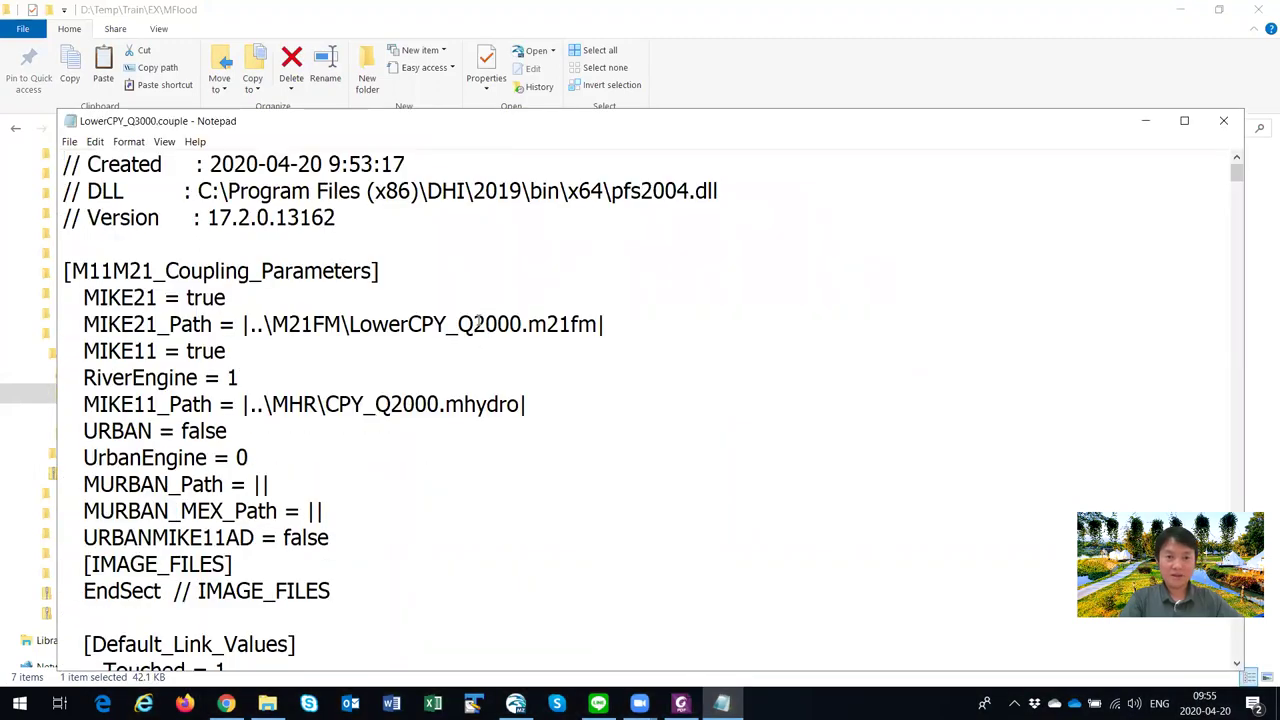
Step: Change the MIKE21 path to LowerCPY_Q3000.m21fm and the MIKE11 path to CPY_Q3000.mhydro, and save the file
key(shift+Right)
text(3)
click(391, 404)
key(shift+Right)
text(3)
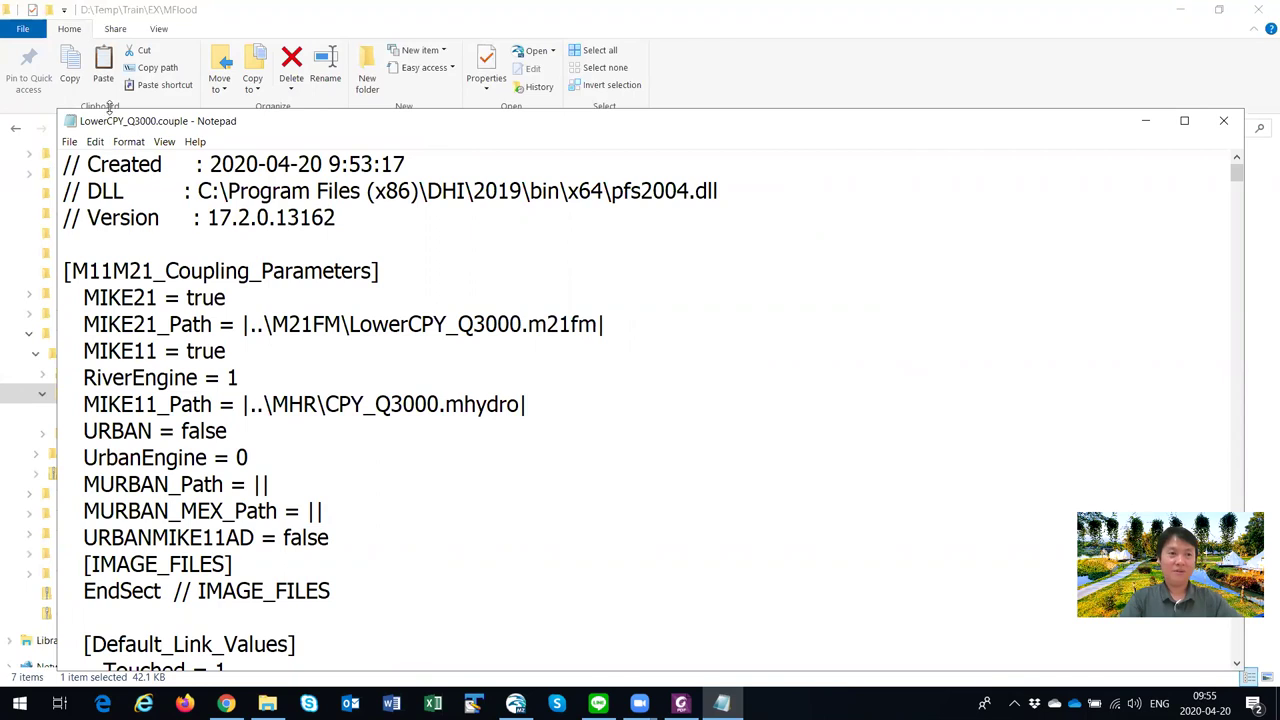
click(70, 142)
click(93, 191)
Step: Load LowerCPY_Q2000_Breach.couple in Notepad, append _Breach to the MIKE21 and MIKE11 path file names, and save
drag(510, 127, 528, 305)
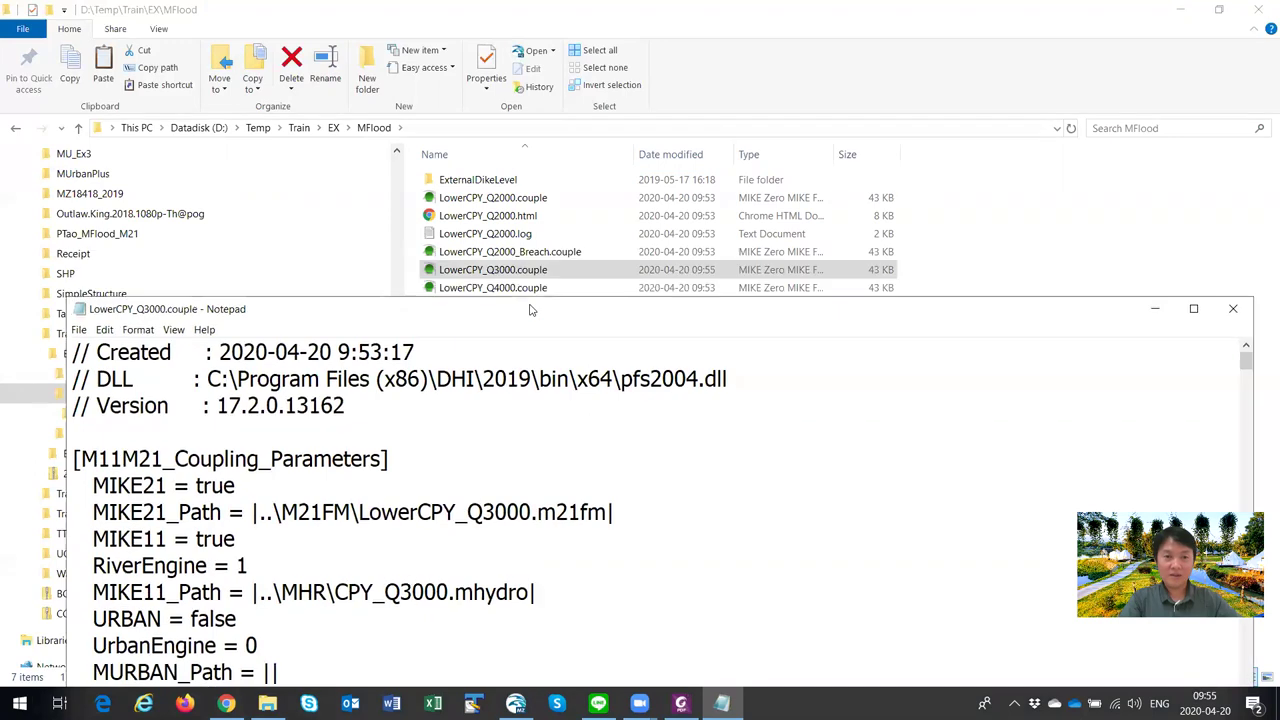
double_click(521, 253)
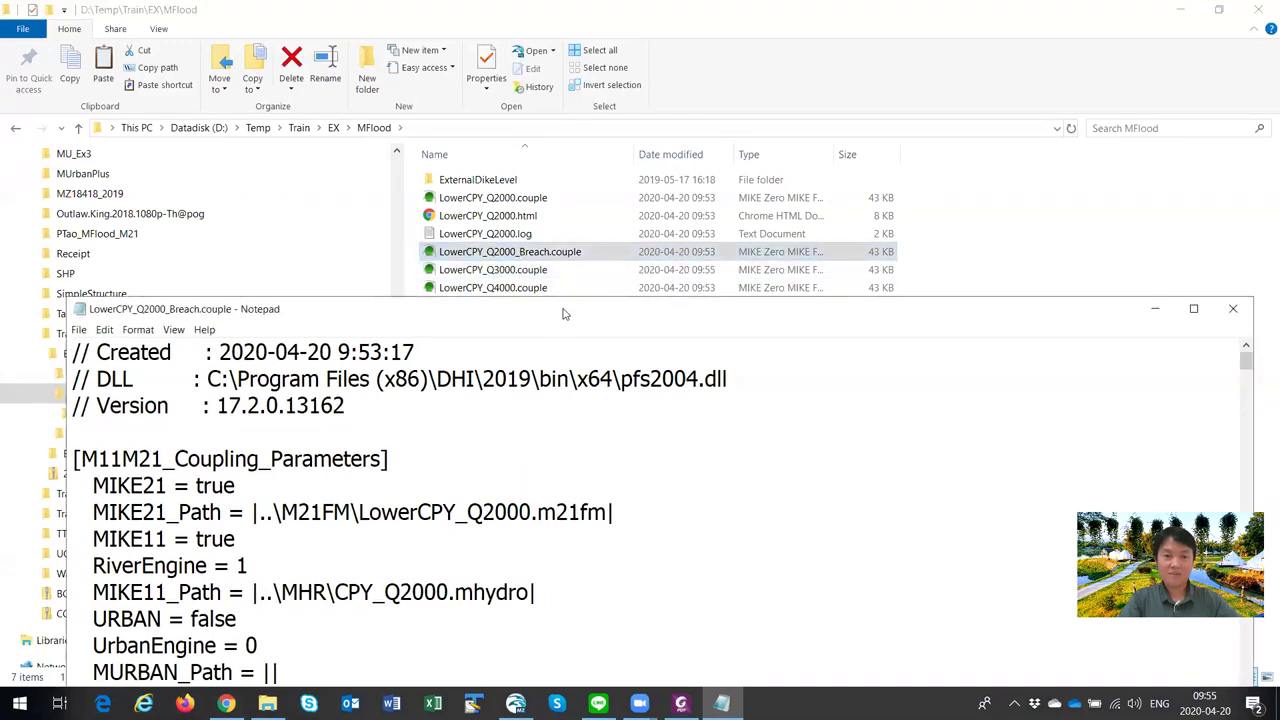
drag(563, 314, 543, 158)
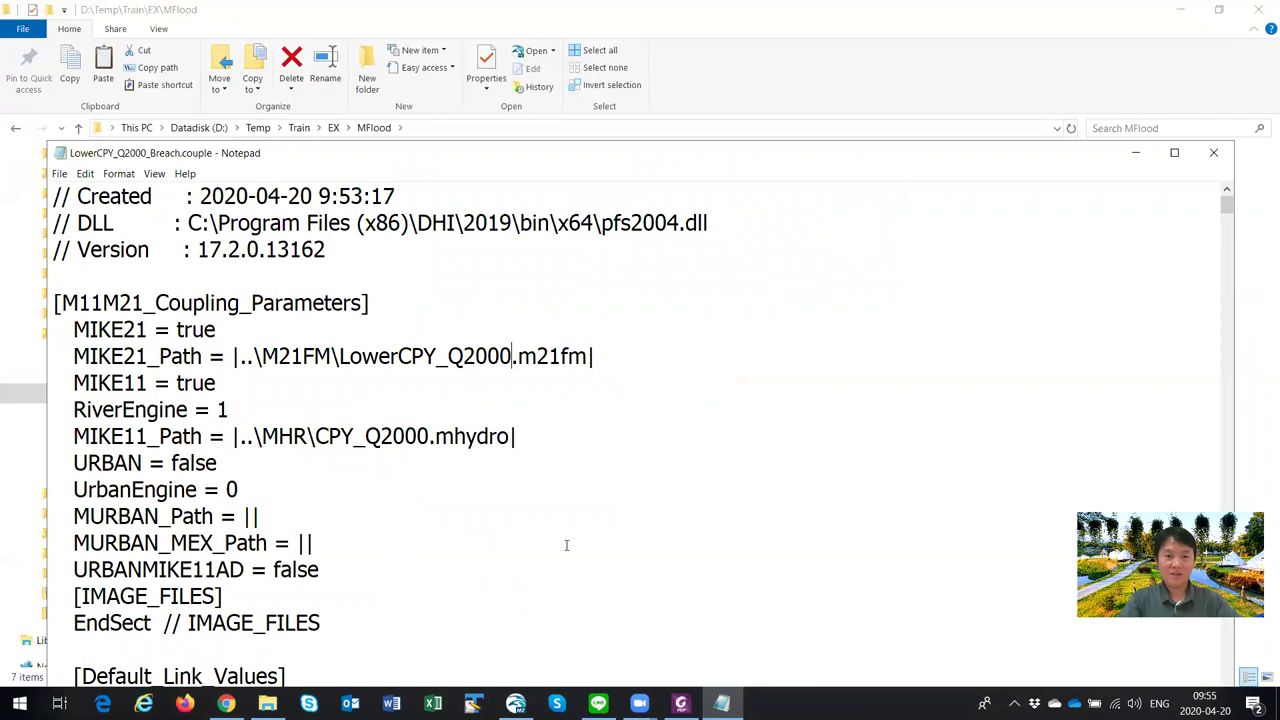
text(_Breach)
click(429, 438)
text(_Breach)
click(59, 175)
click(82, 222)
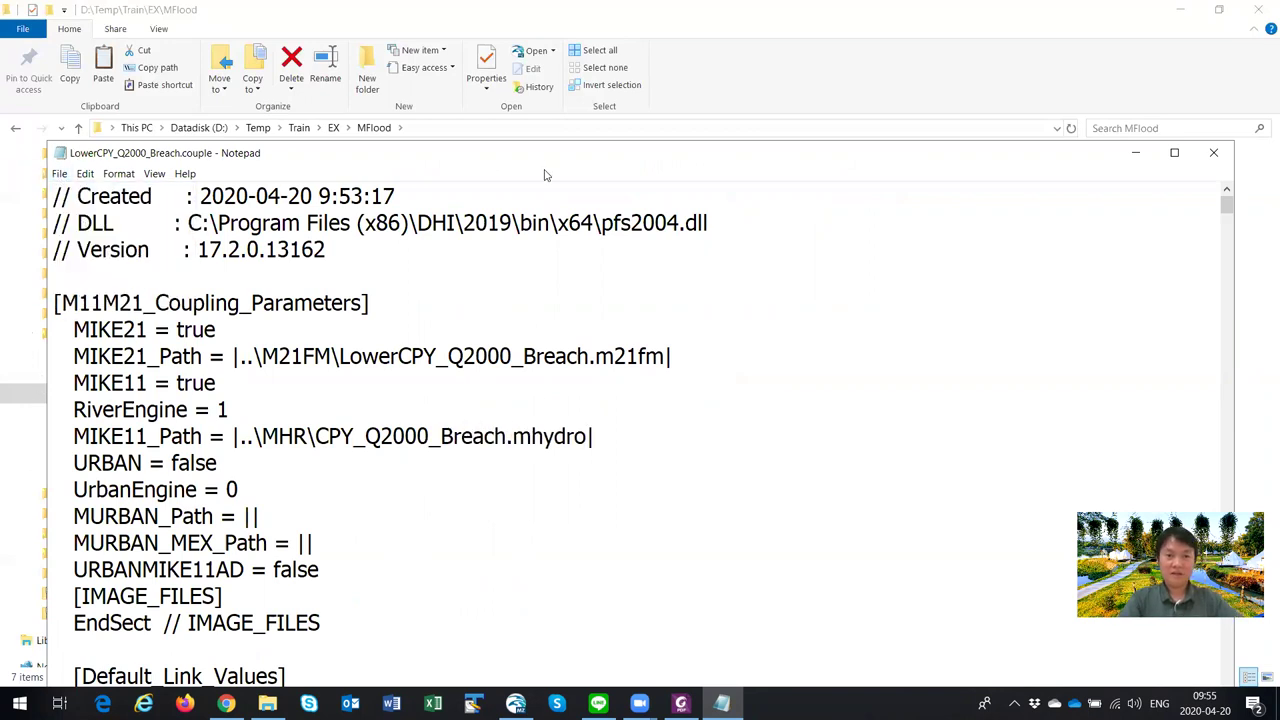
Step: Load LowerCPY_Q4000.couple in Notepad, change its paths to LowerCPY_Q4000.m21fm and CPY_Q4000.mhydro, and close Notepad with the changes saved
drag(545, 175, 537, 405)
drag(513, 287, 511, 176)
click(436, 371)
key(shift+Right)
text(4)
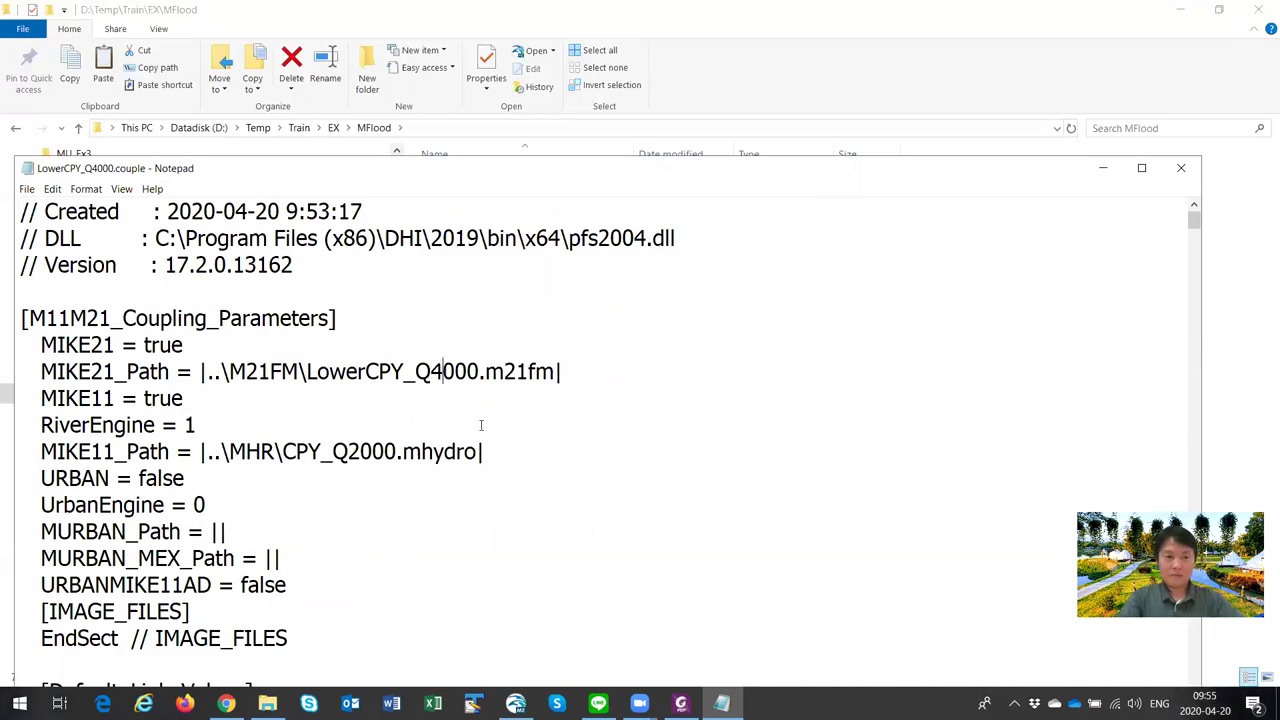
click(360, 451)
key(BackSpace)
text(4)
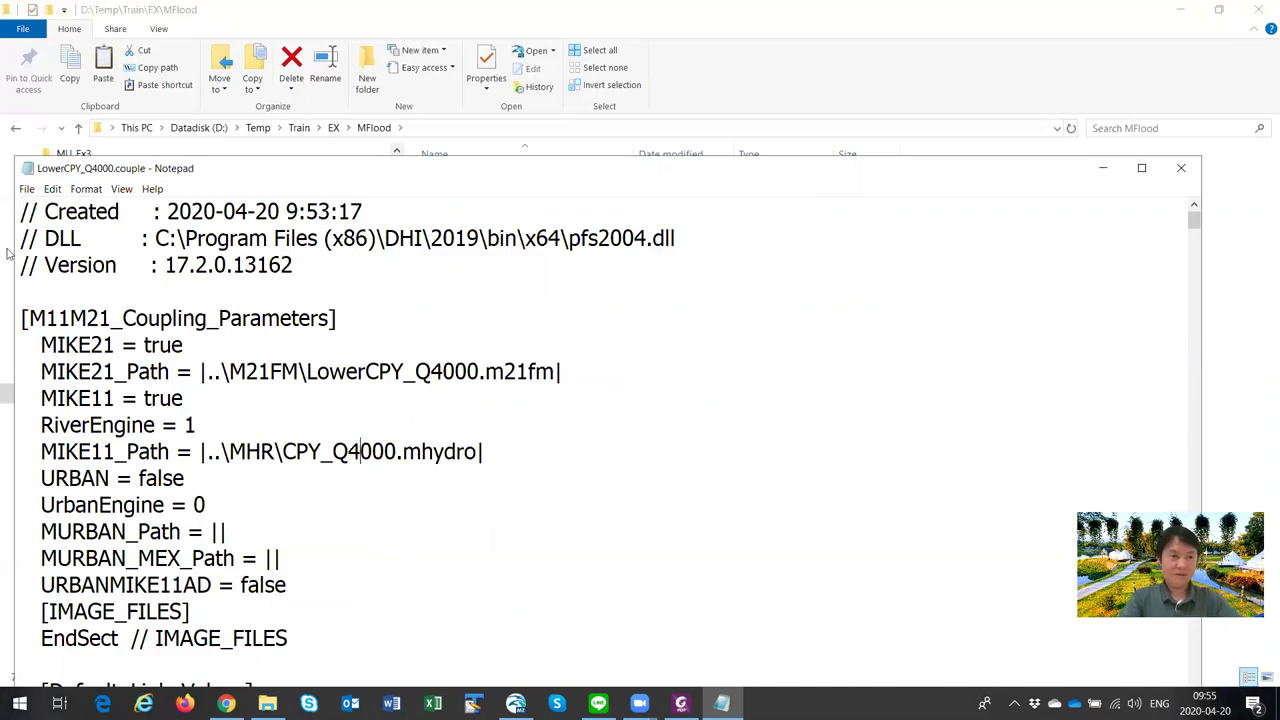
double_click(29, 168)
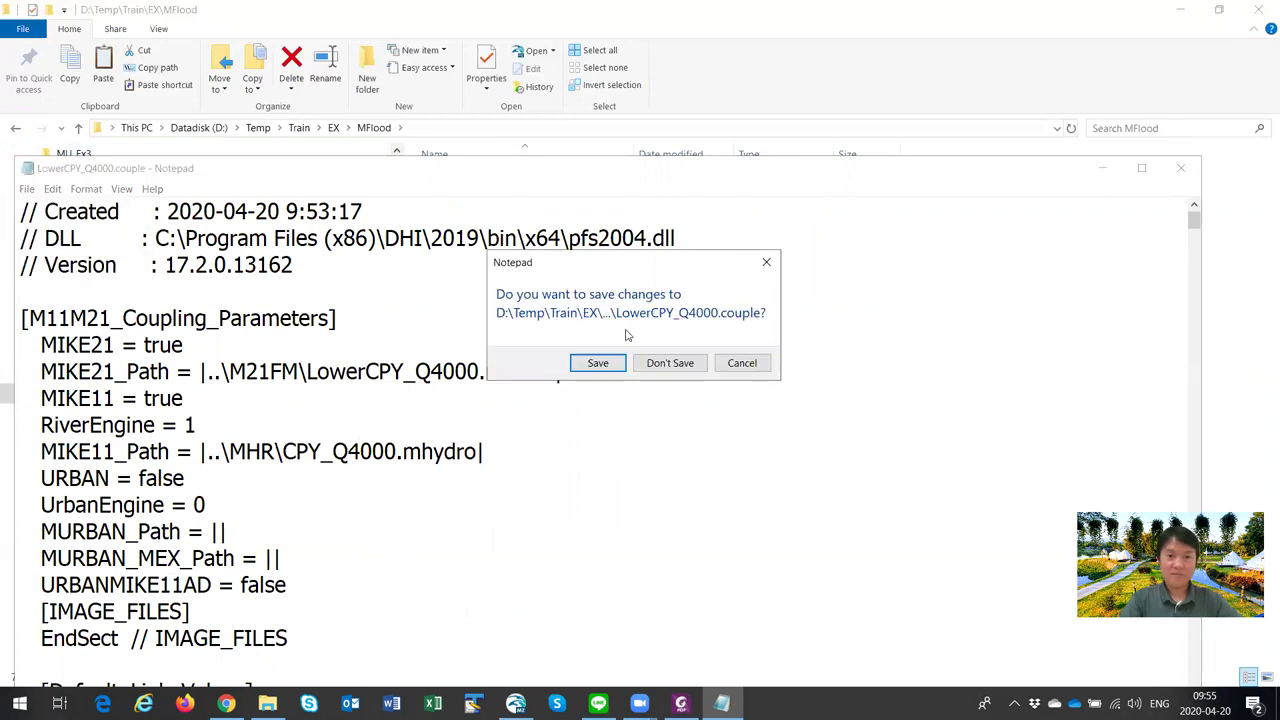
click(598, 363)
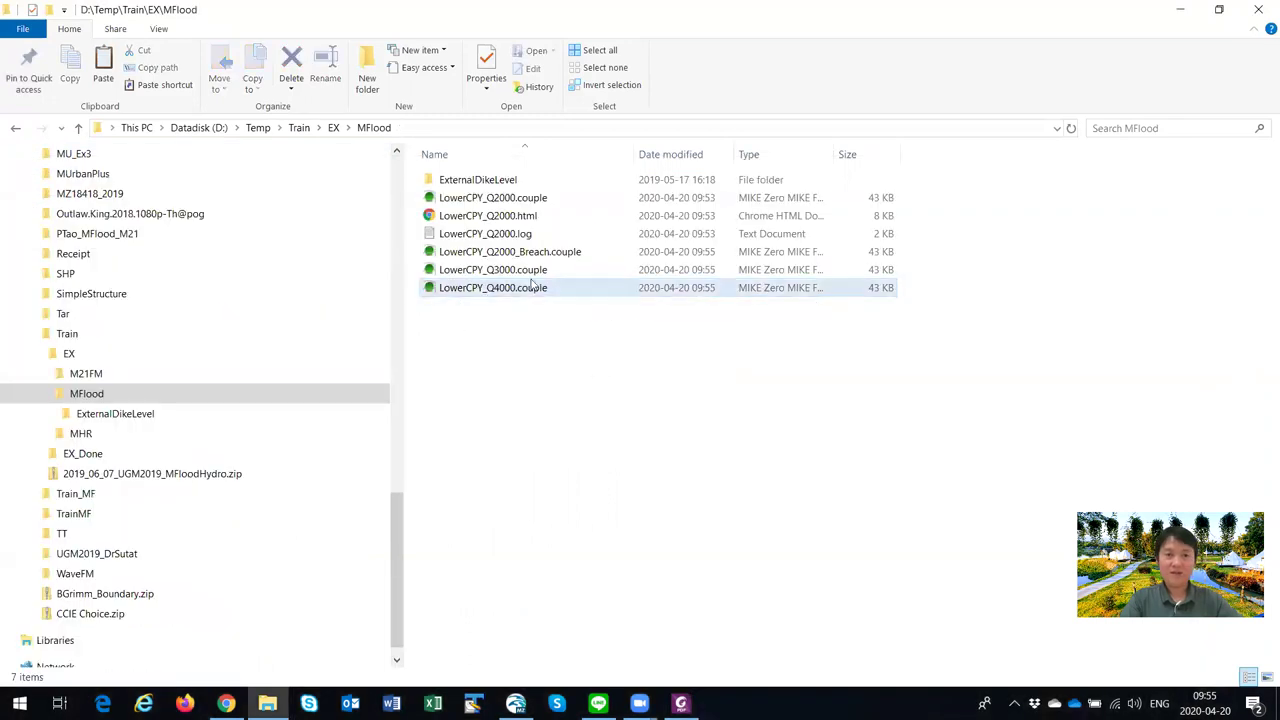
Step: Open LowerCPY_Q2000_Breach.couple in MIKE Zero and check its linkage files and link definitions
click(500, 252)
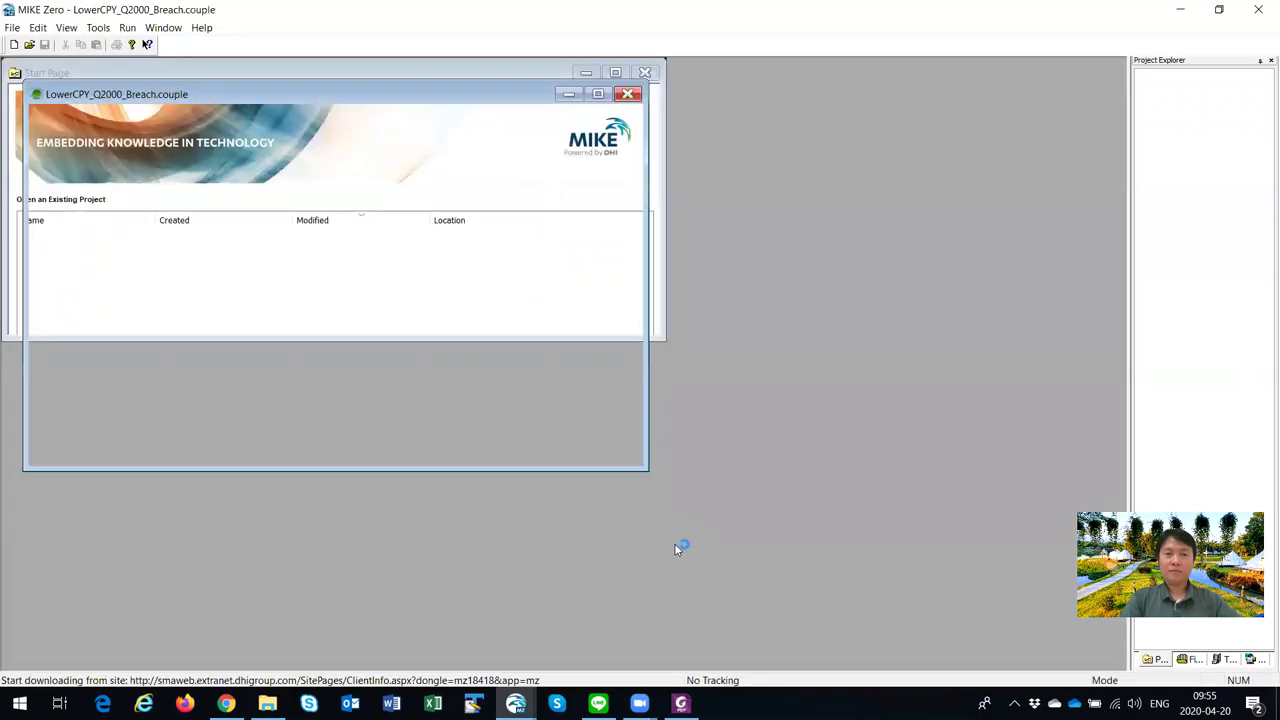
click(598, 94)
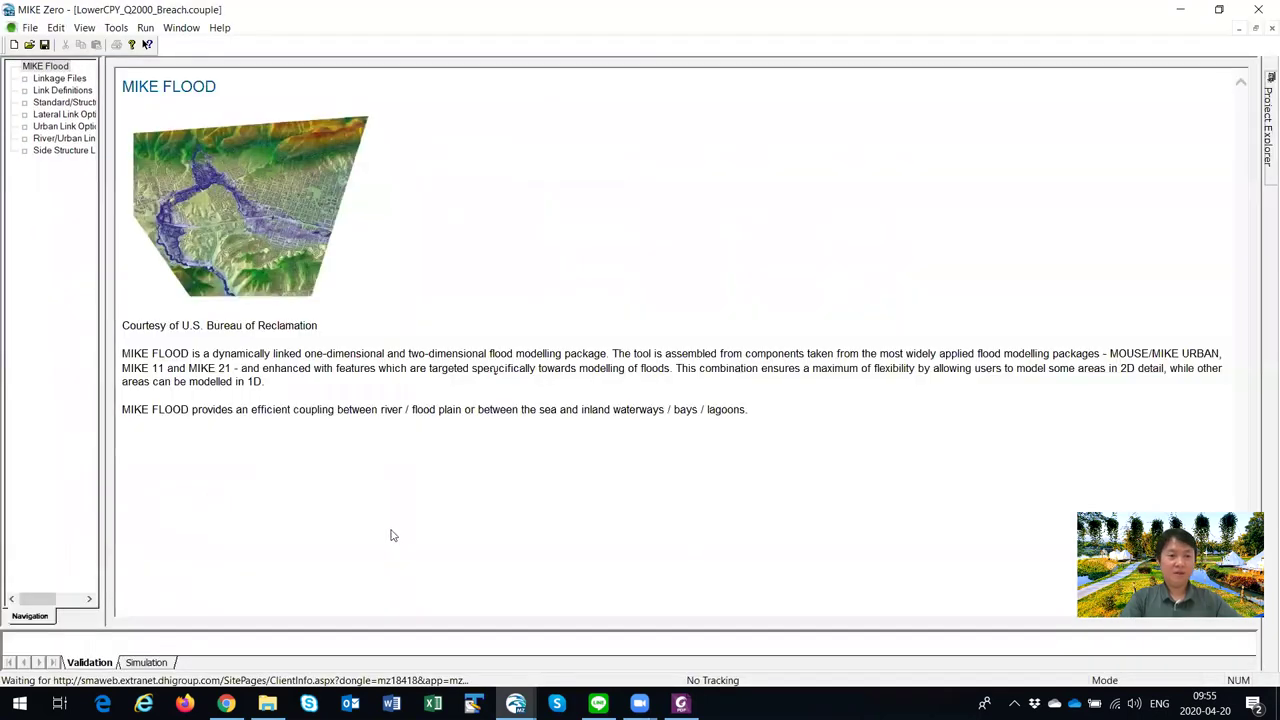
drag(352, 632, 352, 559)
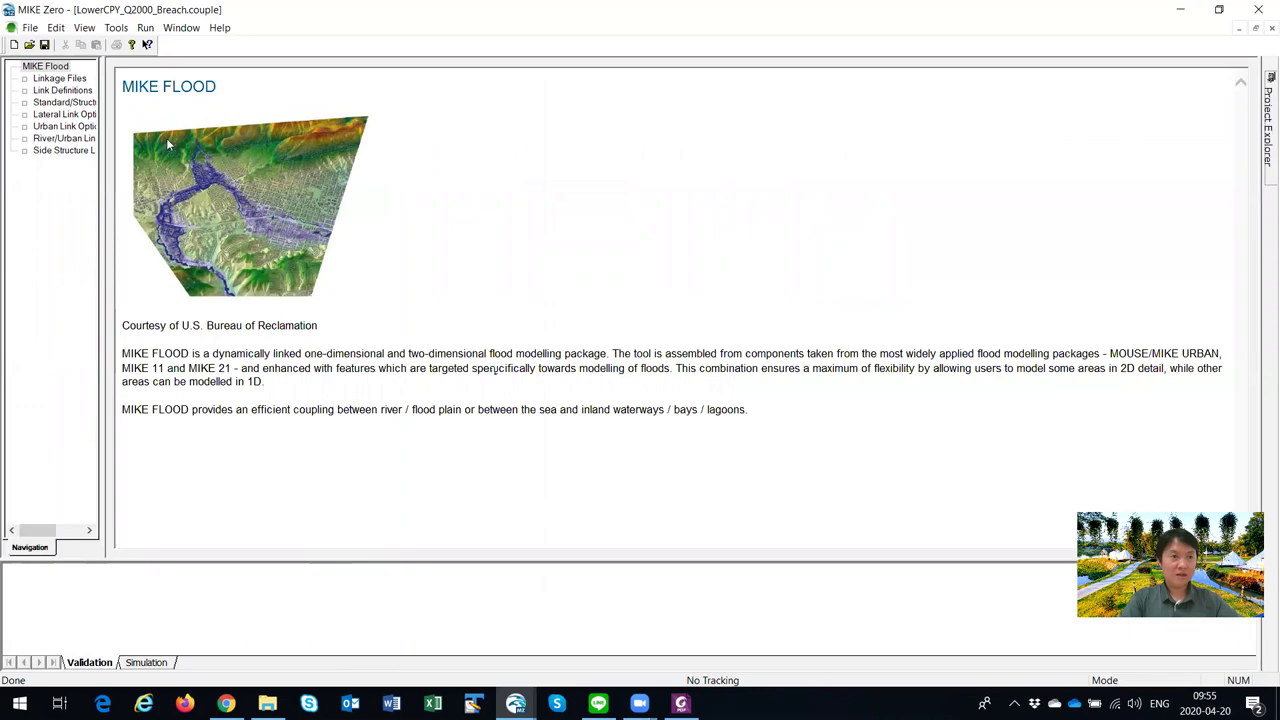
click(60, 78)
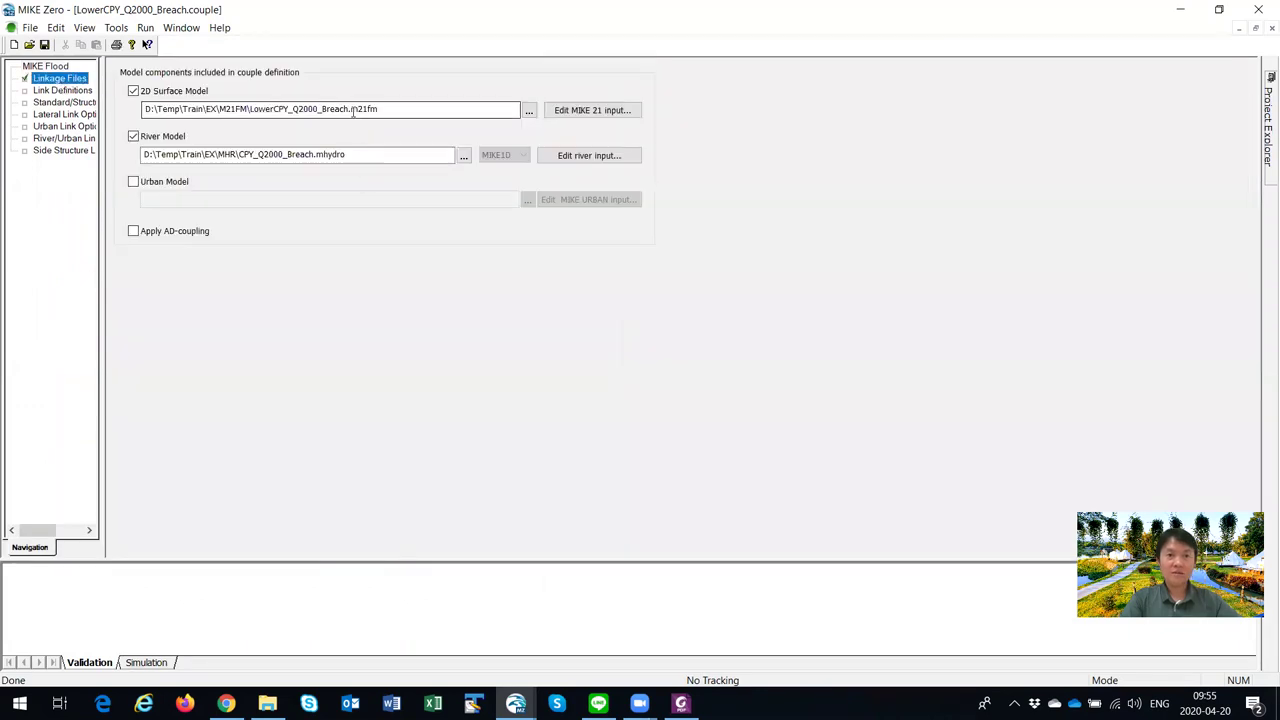
click(300, 156)
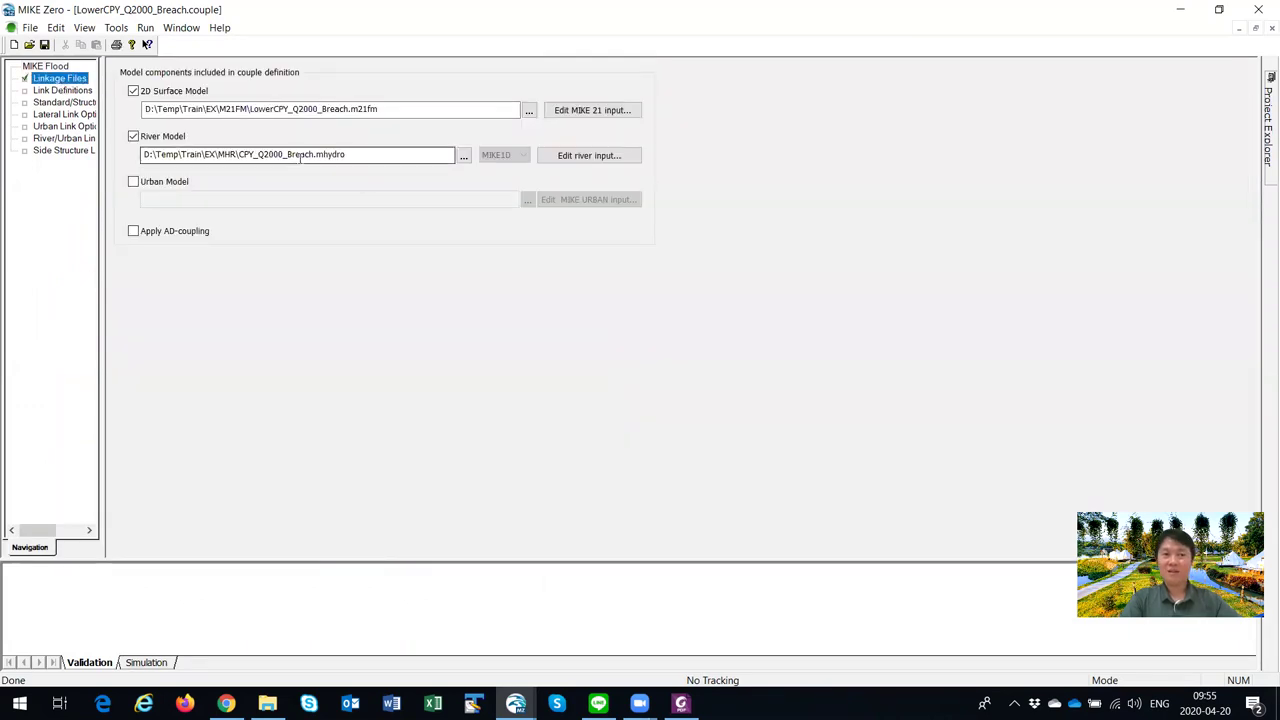
click(62, 90)
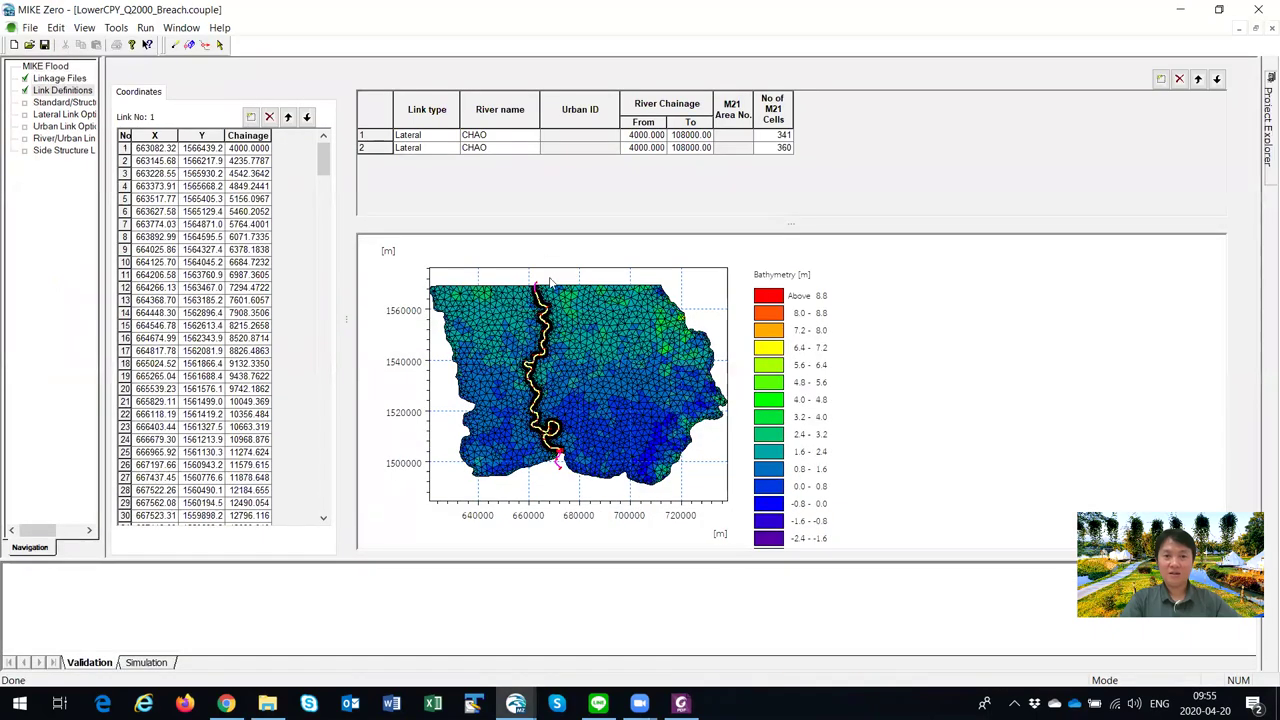
Step: In the lateral link options, set the left link's external geometry file to LowerCPYLeft_Breach_Pakkret.dfs1 and save the coupling
click(60, 114)
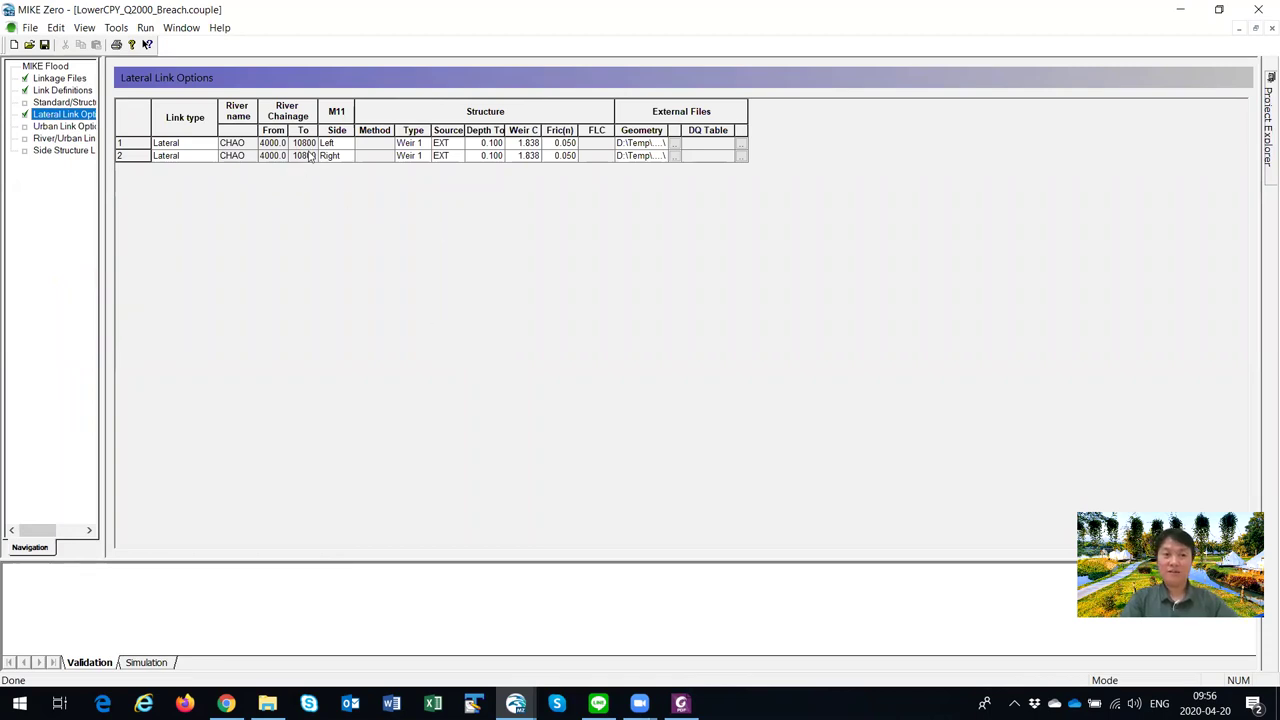
click(675, 145)
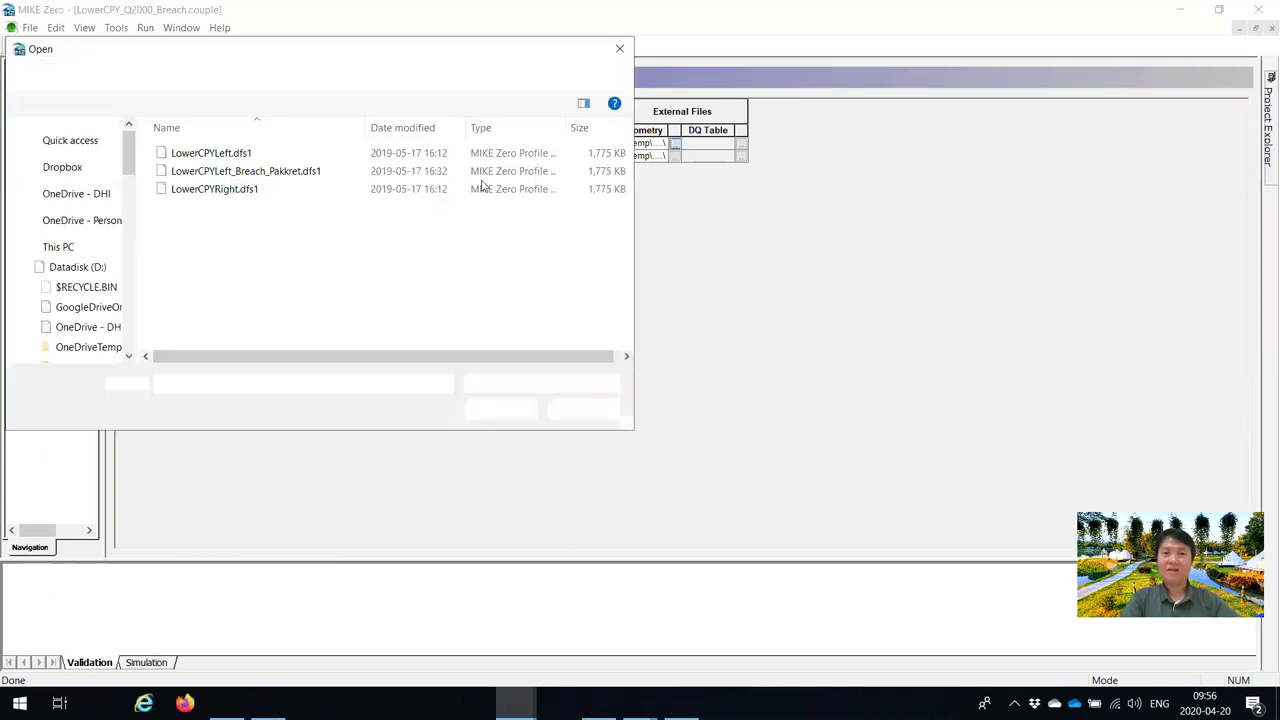
click(260, 172)
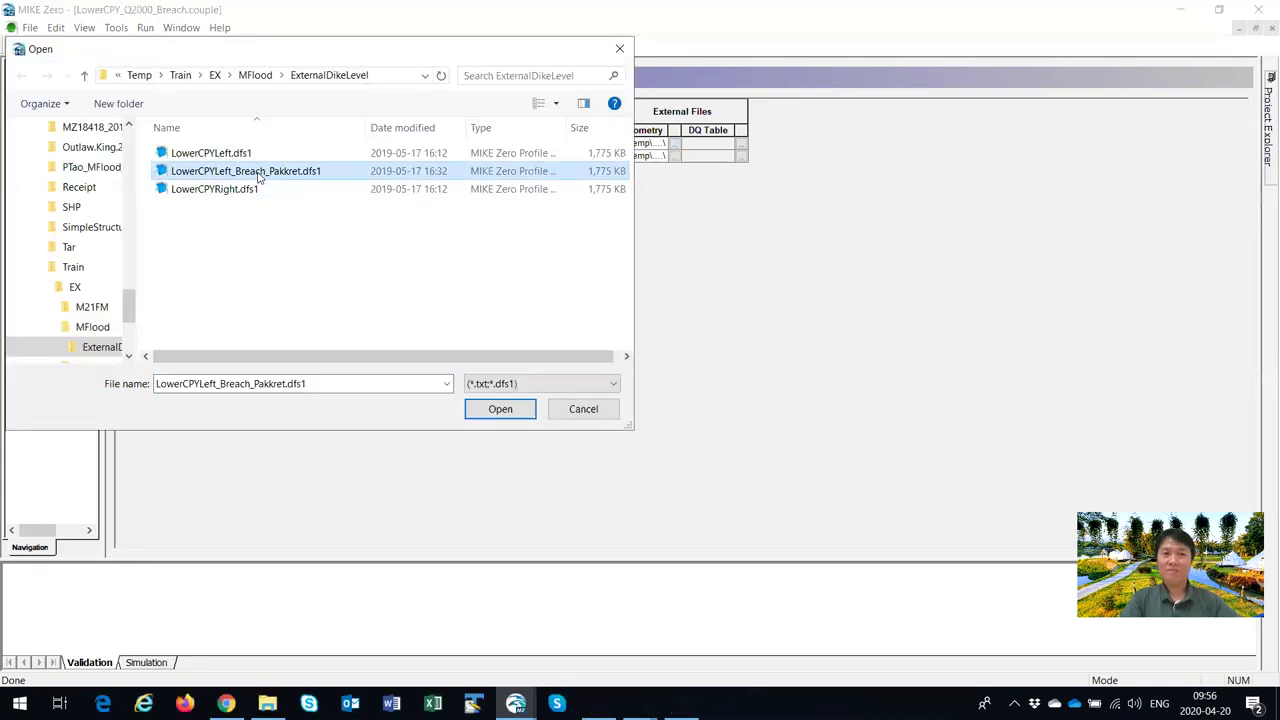
click(507, 412)
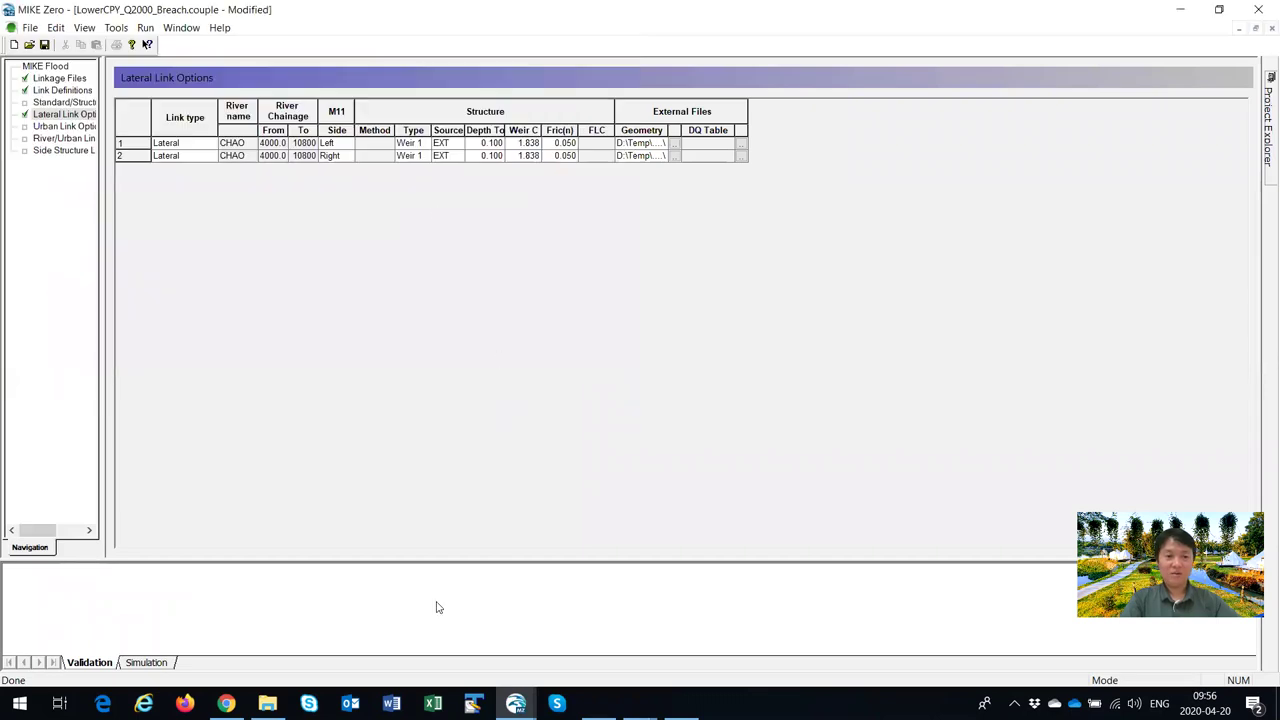
click(45, 44)
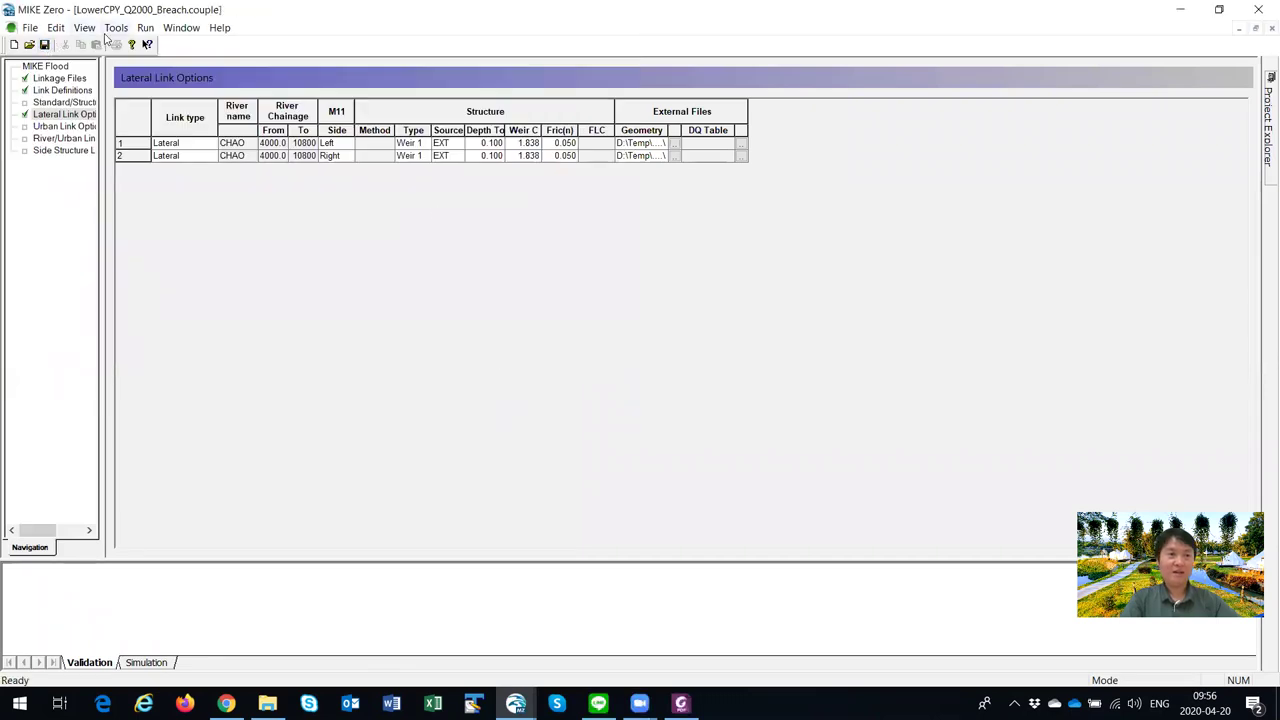
Step: Start the breach coupling simulation with the default launch settings
click(145, 27)
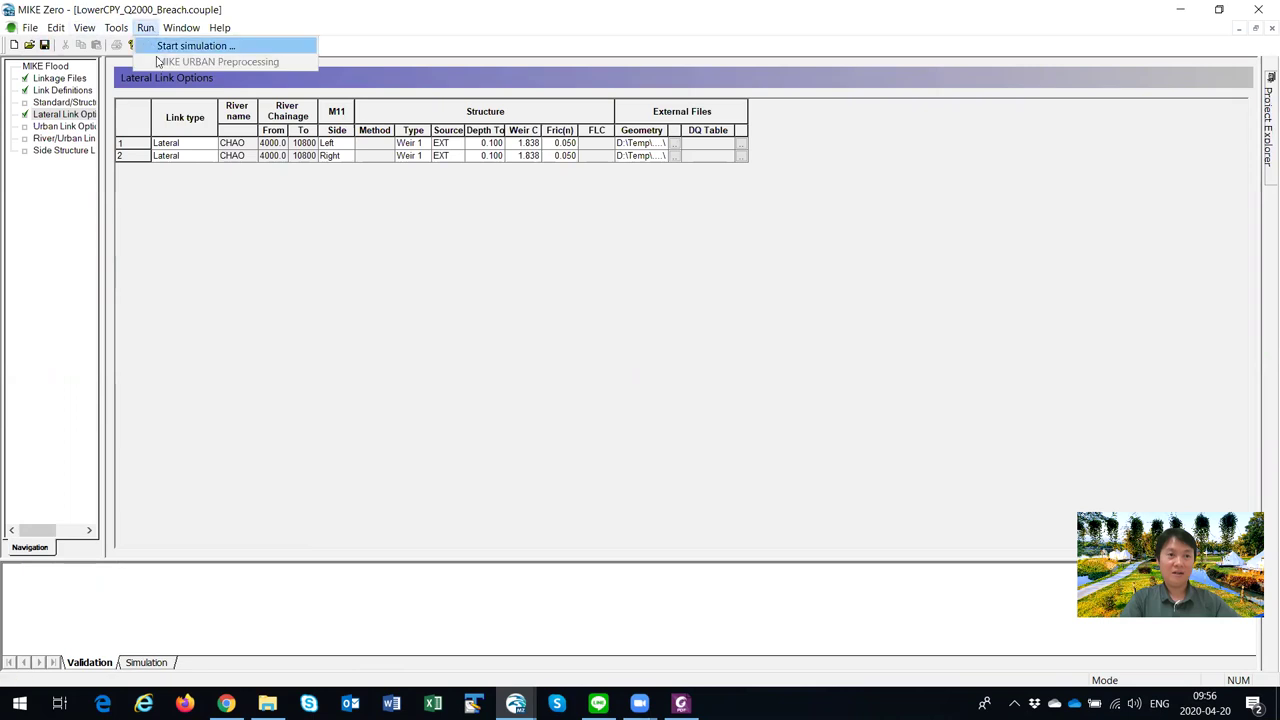
click(178, 48)
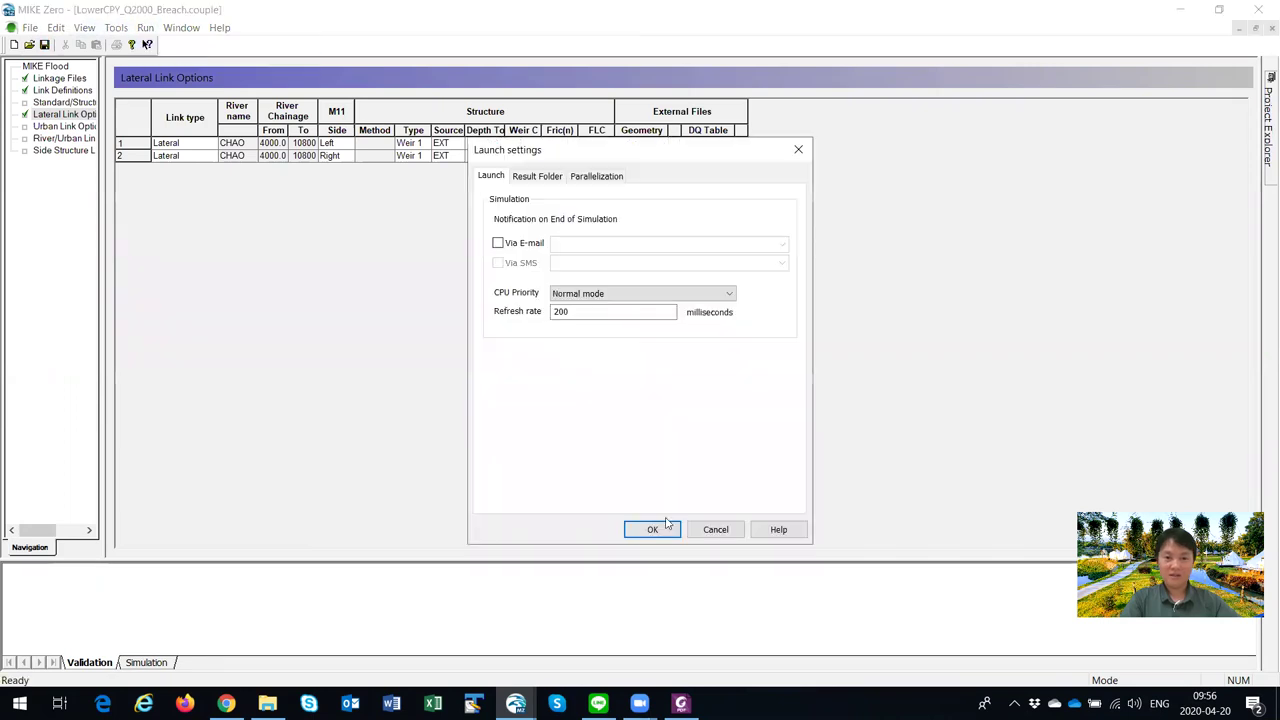
click(656, 529)
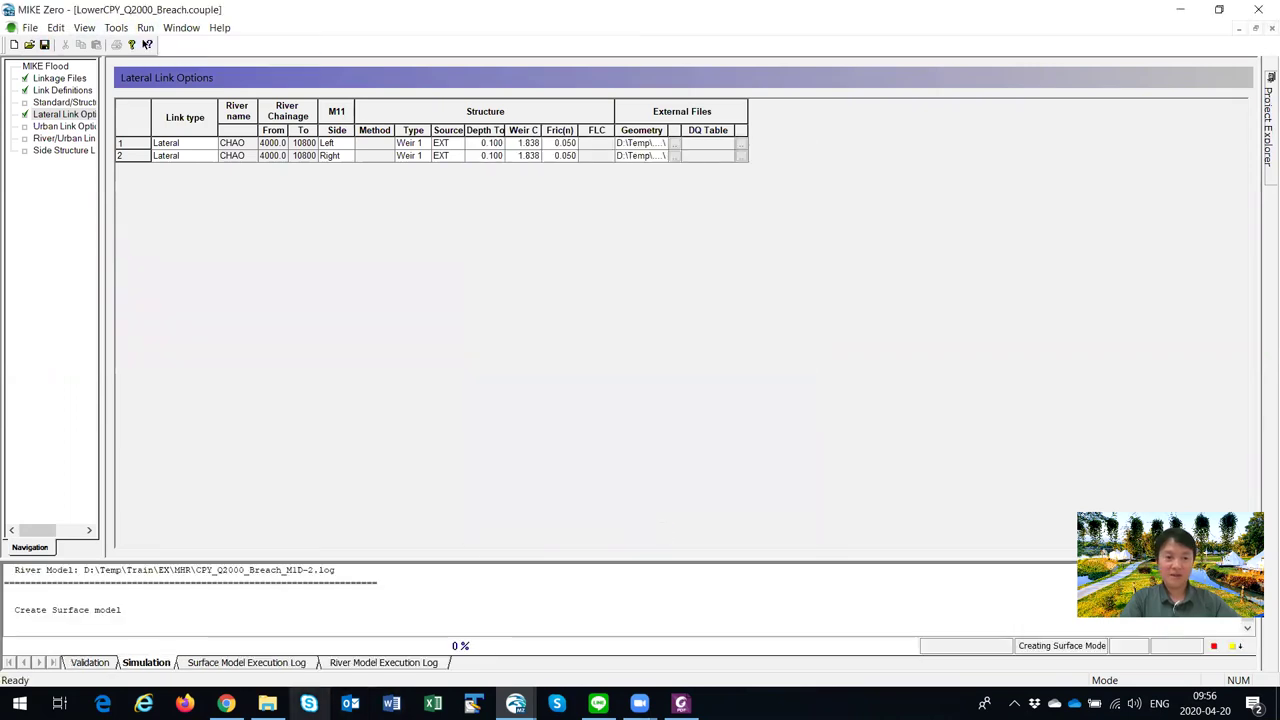
Step: Switch to File Explorer and open LowerCPYLeft_Breach_Pakkret.dfs1 from the ExternalDikeLevel folder to view its dike levels
click(267, 703)
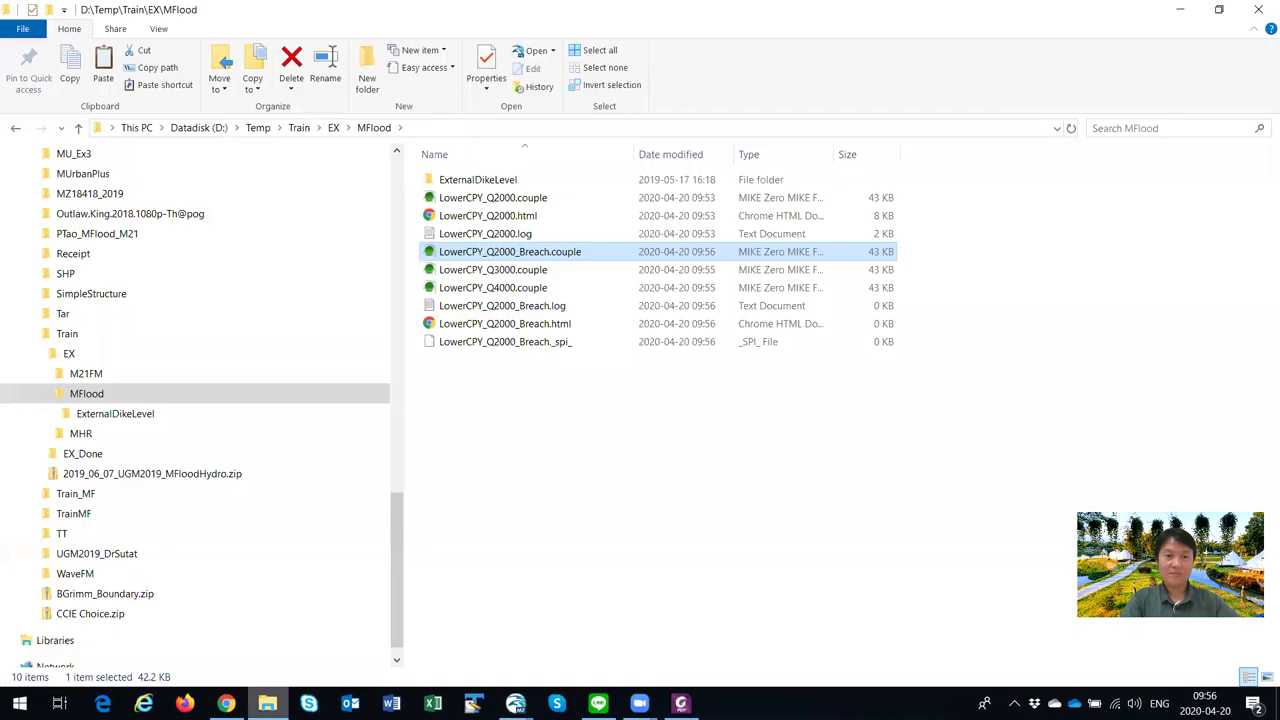
double_click(483, 180)
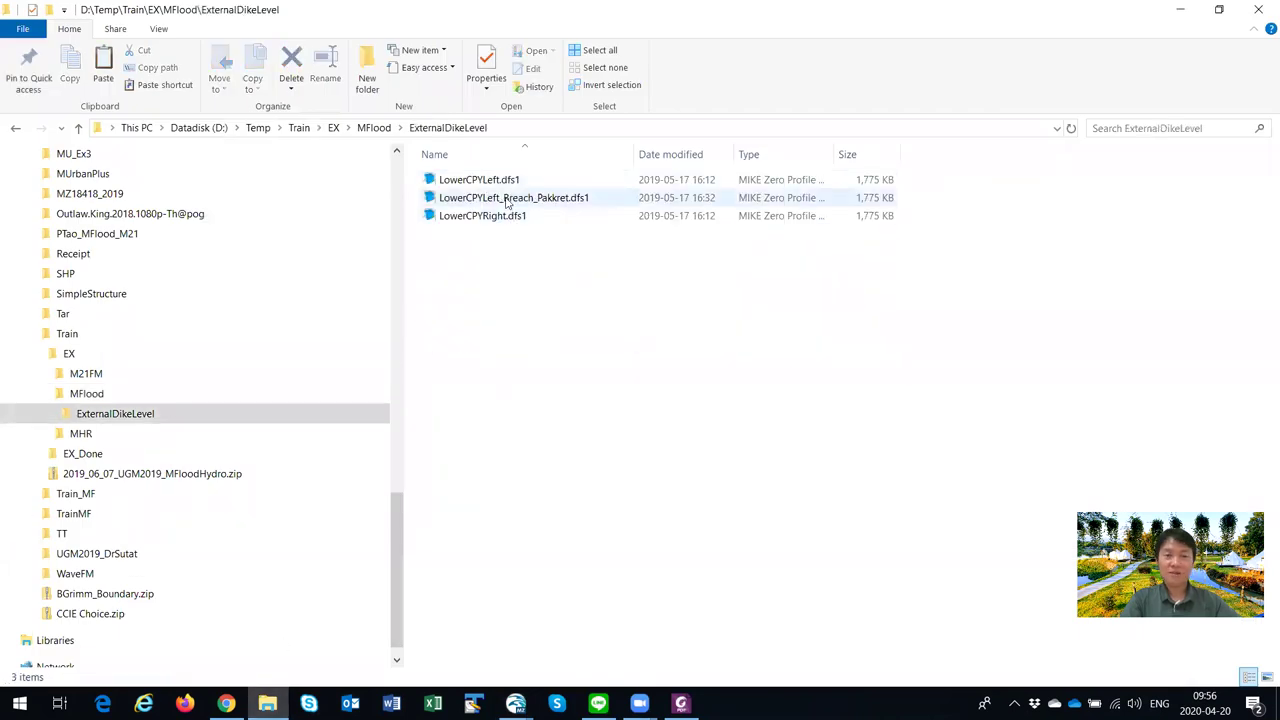
click(508, 200)
double_click(508, 200)
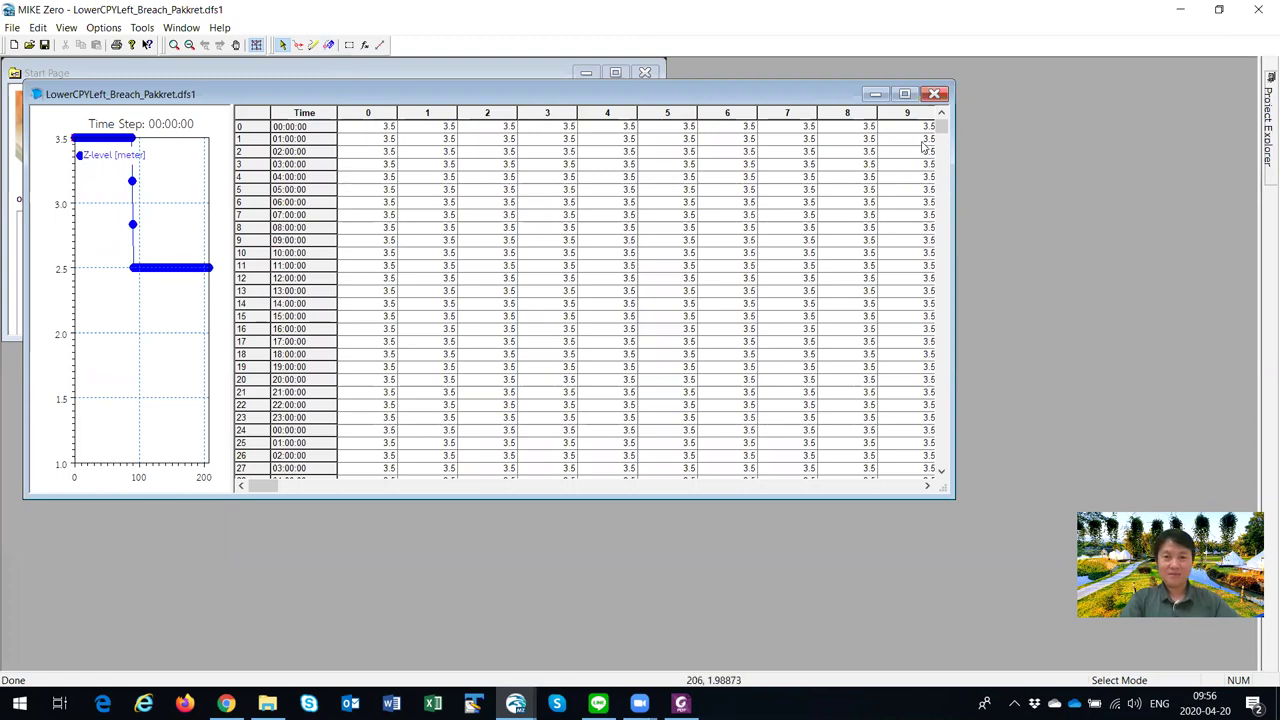
Step: Examine how the left dike profile changes over the time steps from 1078 to 1087
drag(941, 128, 940, 293)
click(383, 256)
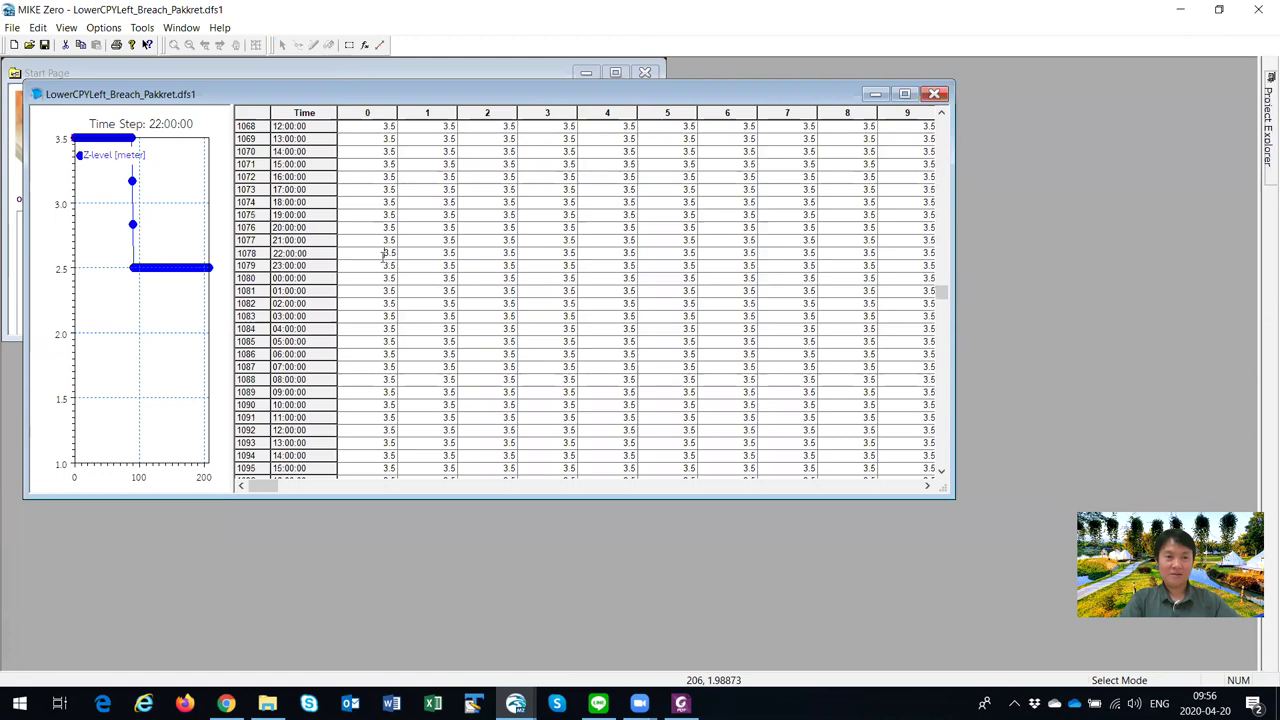
key(Page_Down)
key(Page_Down)
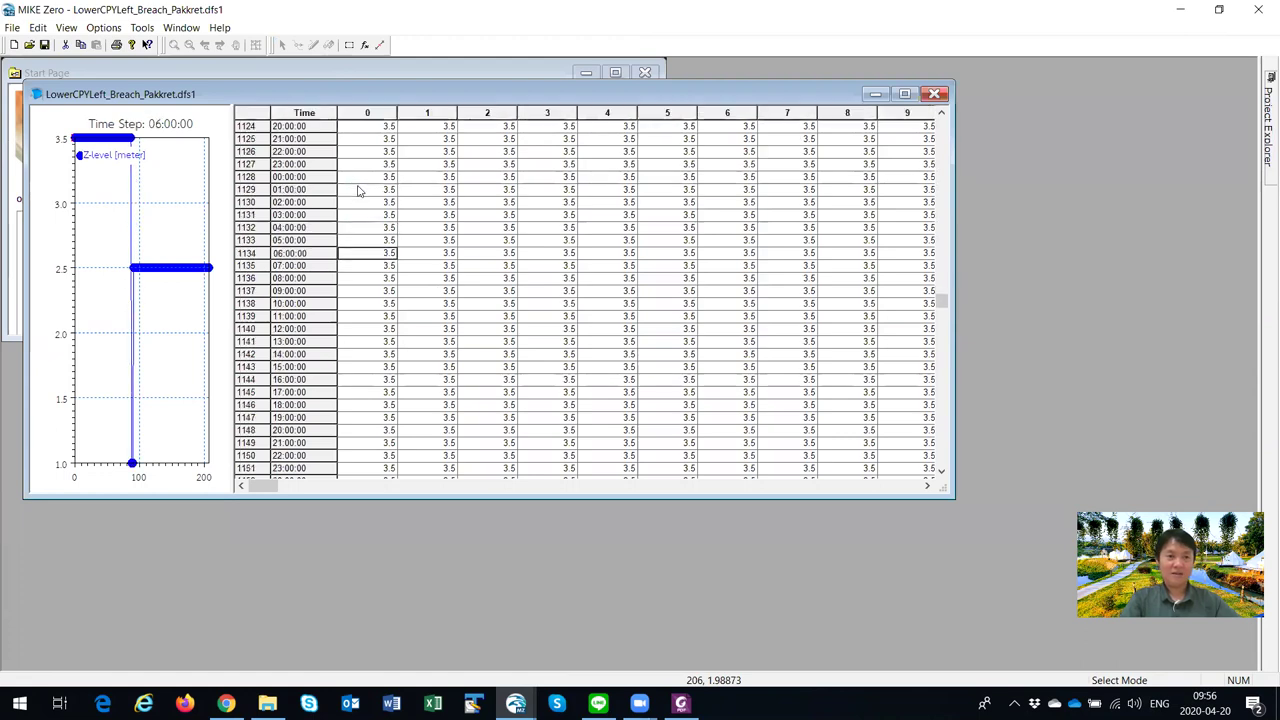
key(Page_Up)
key(Page_Up)
key(Down)
key(Down)
key(Down)
key(Down)
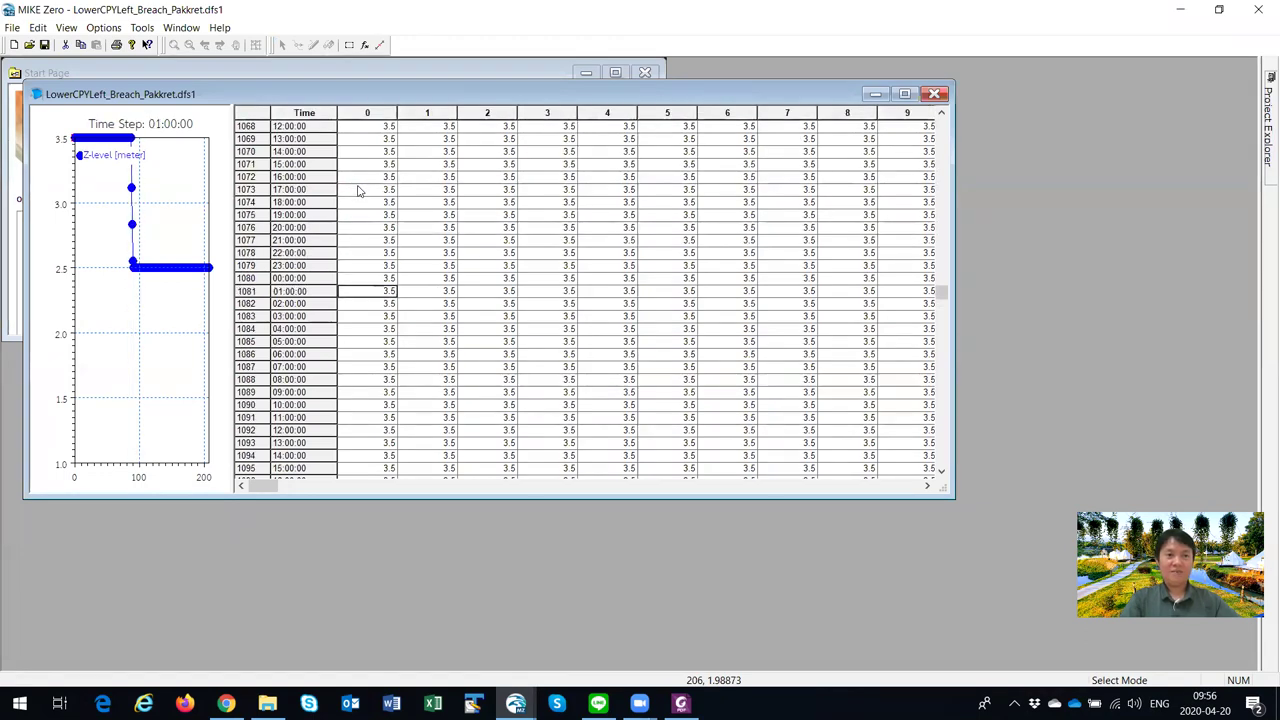
key(Down)
key(Down)
key(Down)
key(Down)
key(Down)
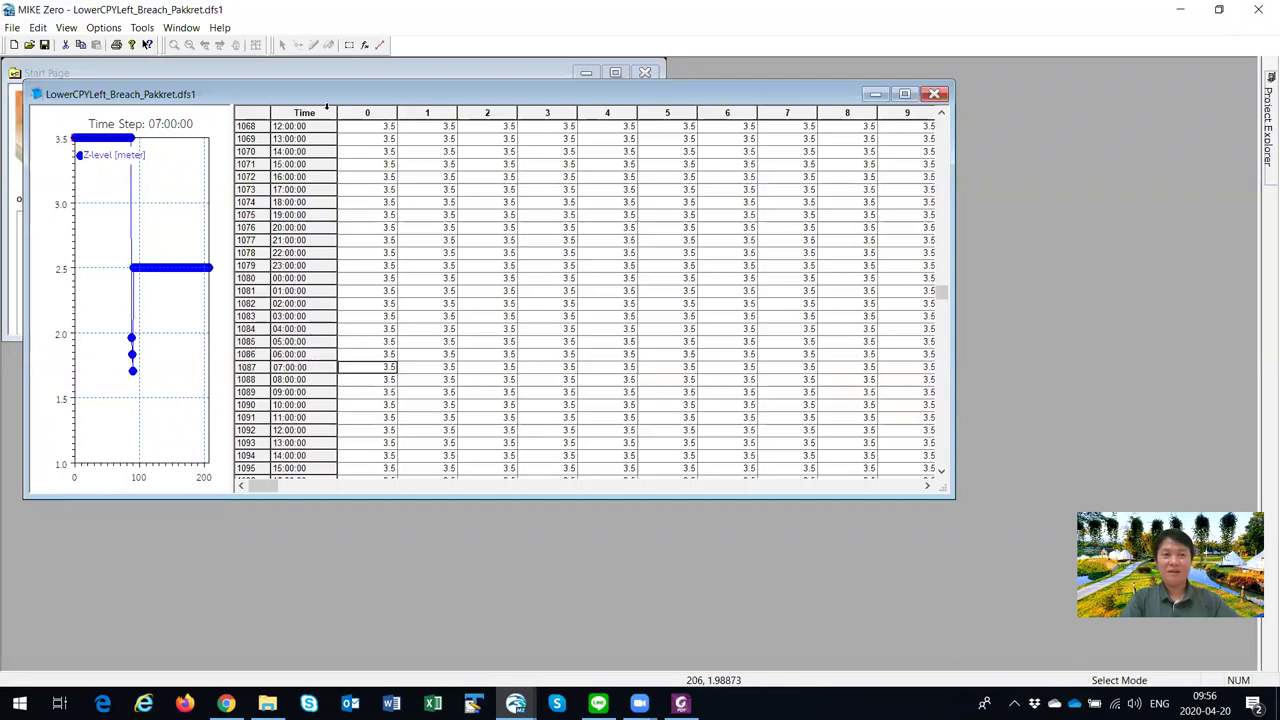
Step: Widen the Time column and follow the dike profile forward to time step 1115
drag(337, 113, 364, 113)
key(Down)
key(Down)
key(Down)
key(Down)
key(Down)
key(Down)
key(Down)
key(Down)
key(Down)
key(Down)
key(Down)
key(Down)
key(Down)
key(Down)
key(Down)
key(Down)
key(Down)
key(Down)
key(Down)
key(Down)
key(Down)
key(Down)
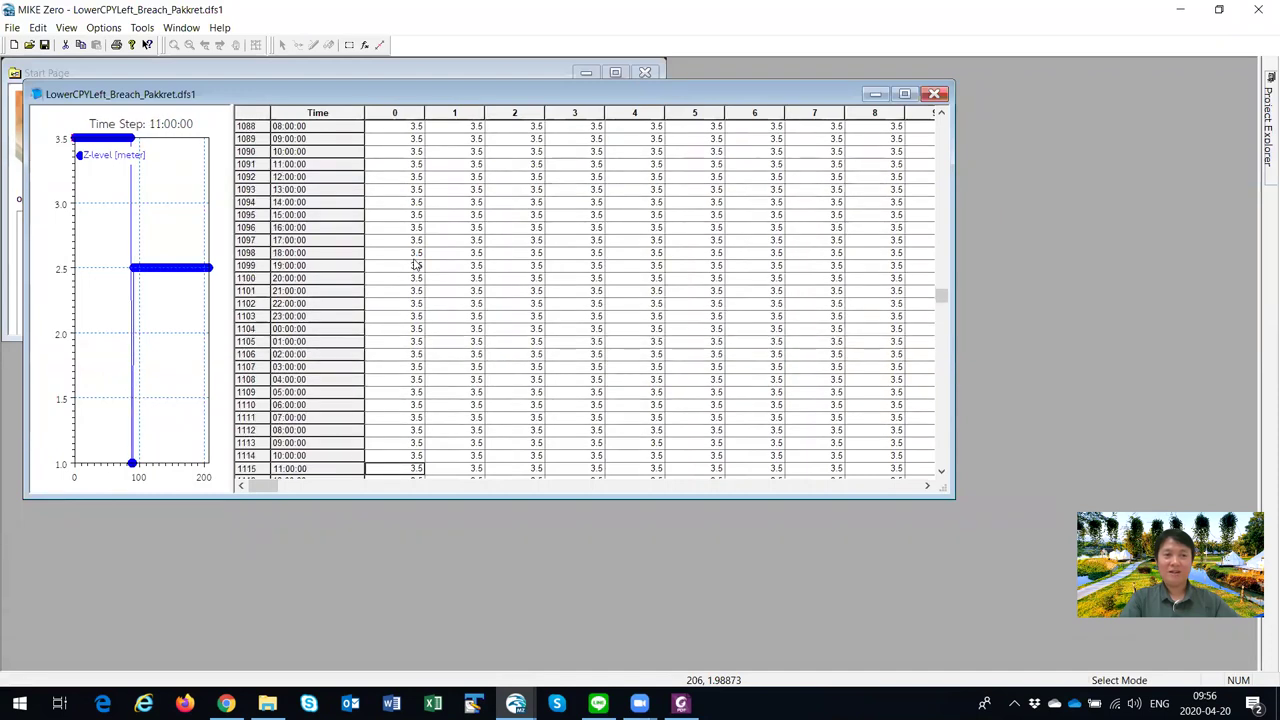
Step: Step the dike profile back to time step 1080 to examine where the breach begins
key(Up)
key(Up)
key(Up)
key(Up)
key(Up)
key(Up)
key(Up)
key(Up)
key(Up)
key(Up)
key(Up)
key(Up)
key(Up)
key(Up)
key(Up)
key(Up)
key(Up)
key(Up)
key(Up)
key(Up)
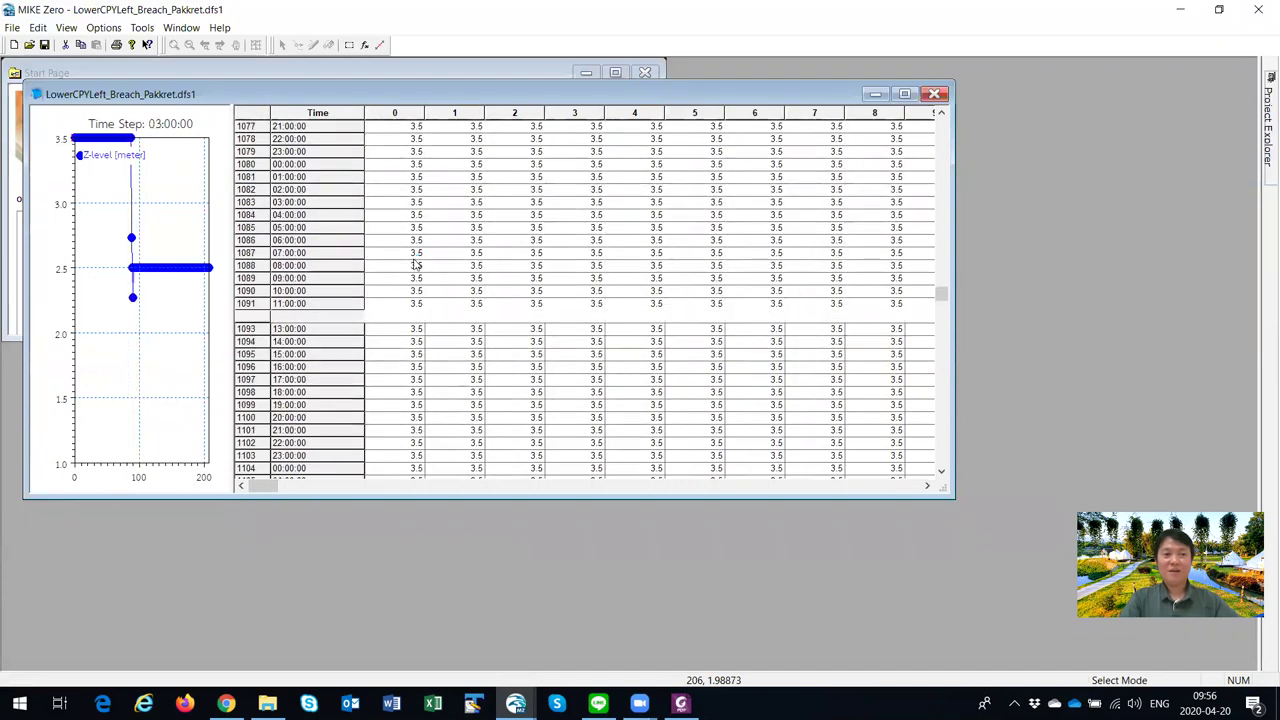
key(Up)
key(Up)
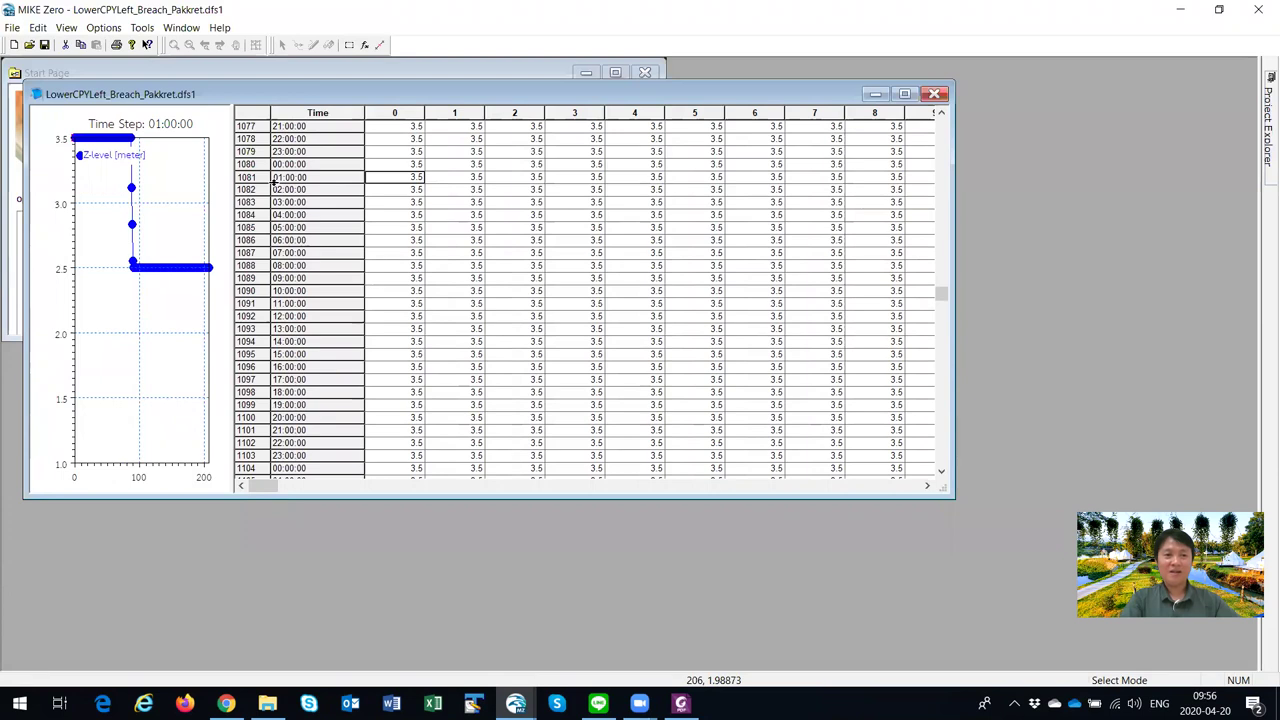
click(395, 166)
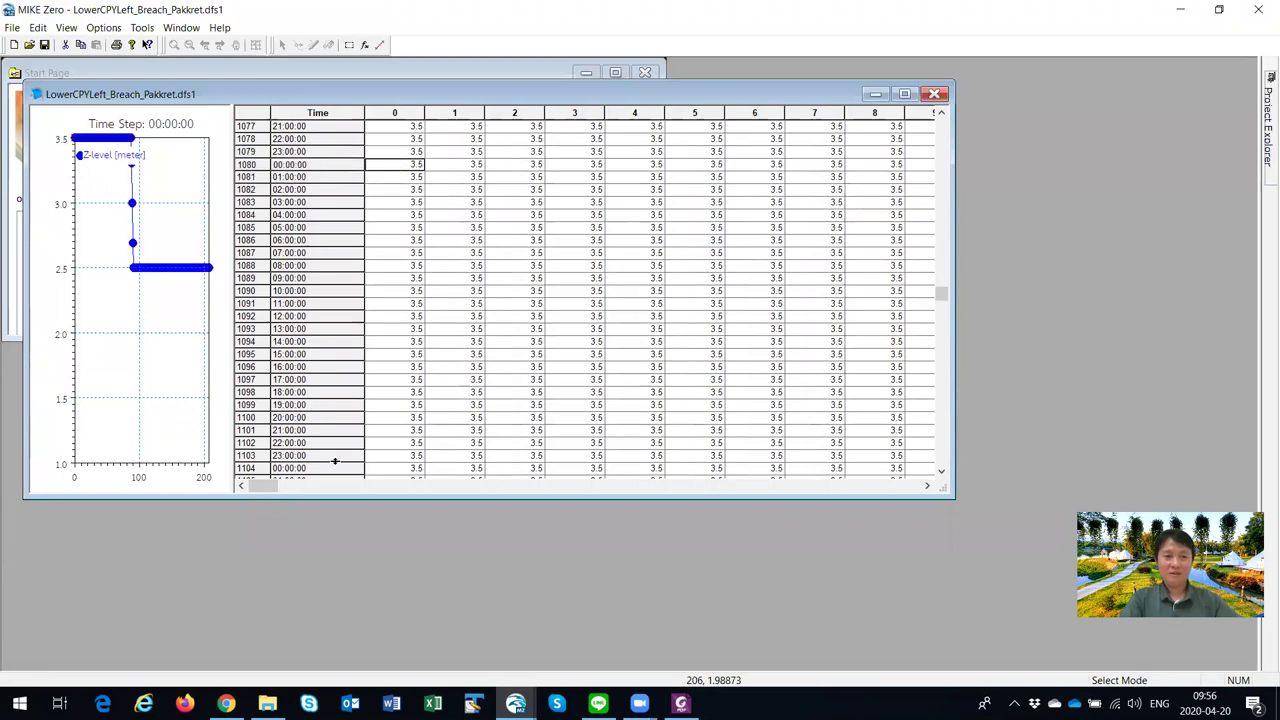
Step: Find the breach points in columns 88 to 90 and examine their levels in the time steps before 1080
click(133, 251)
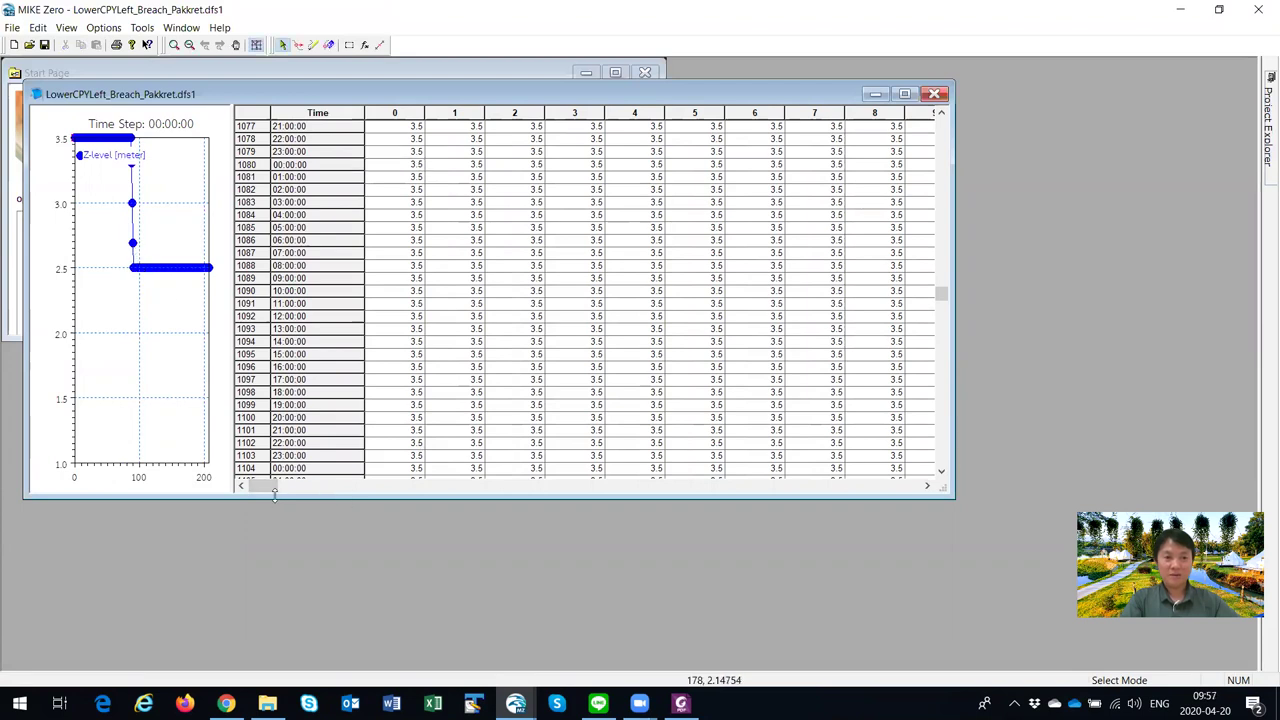
drag(281, 490, 517, 485)
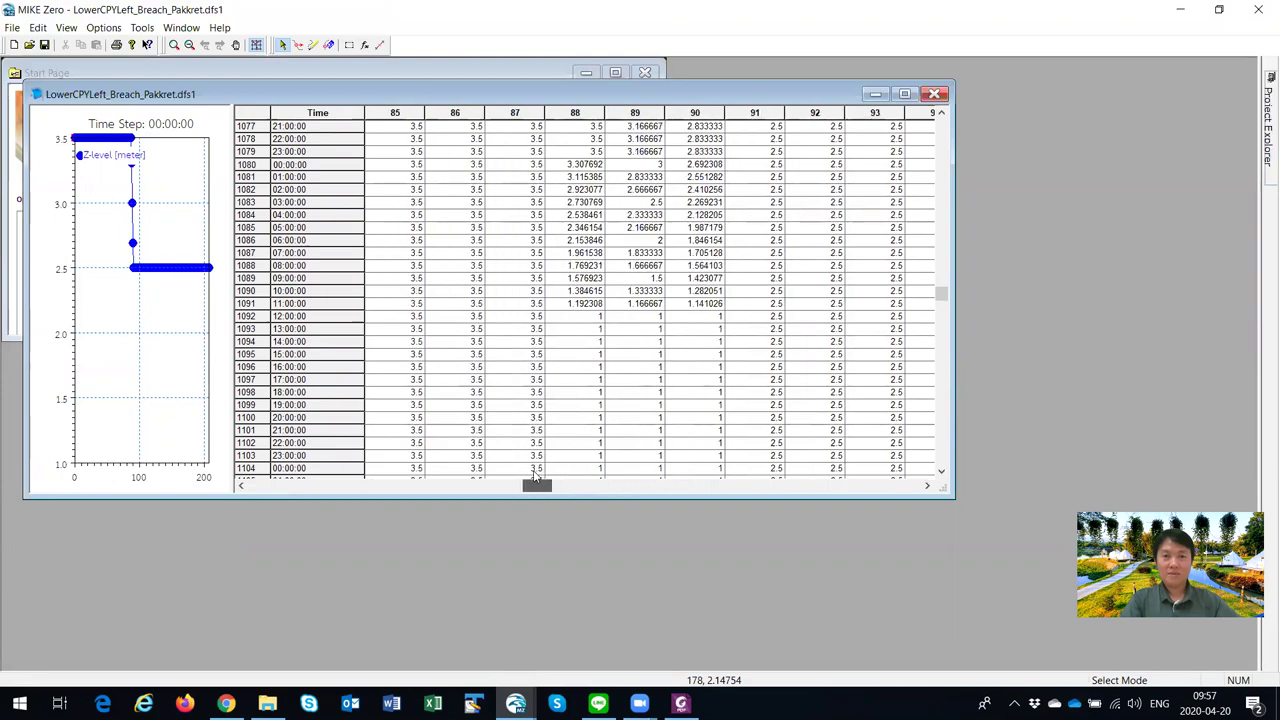
click(658, 228)
click(638, 177)
key(Up)
key(Up)
key(Up)
key(Up)
key(Up)
key(Up)
key(Up)
key(Up)
key(Up)
key(Up)
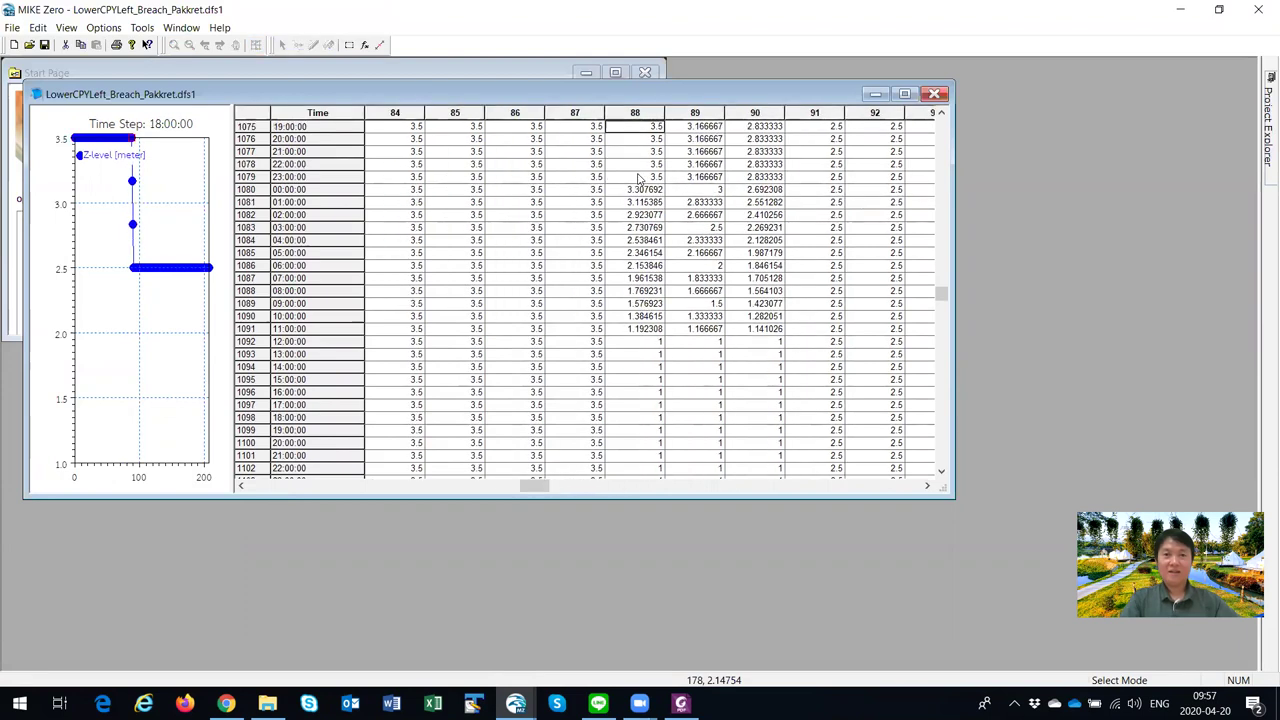
key(Up)
key(Up)
key(Up)
key(Down)
key(Down)
key(Down)
key(Down)
key(Down)
key(Down)
key(Down)
key(Down)
key(Down)
key(Down)
key(Down)
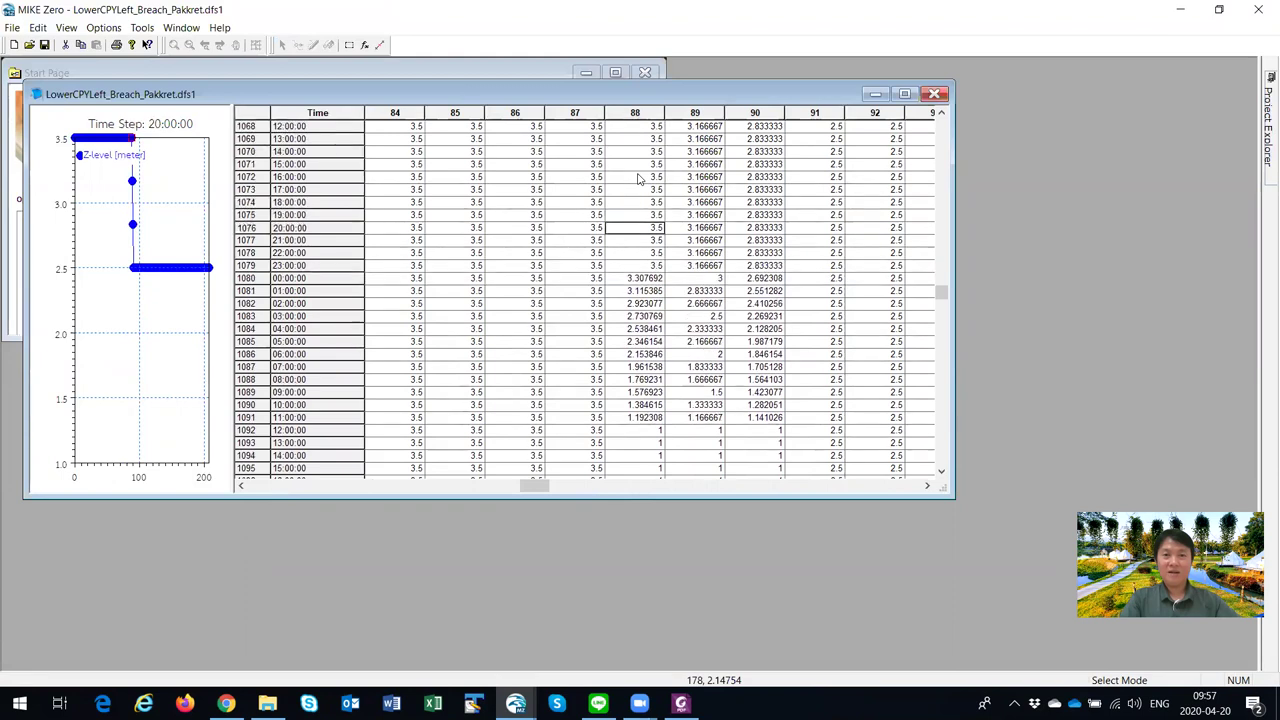
Step: Compare the dike levels across columns 88 to 92 around time steps 1079 and 1080
key(Right)
key(Right)
key(Right)
key(Right)
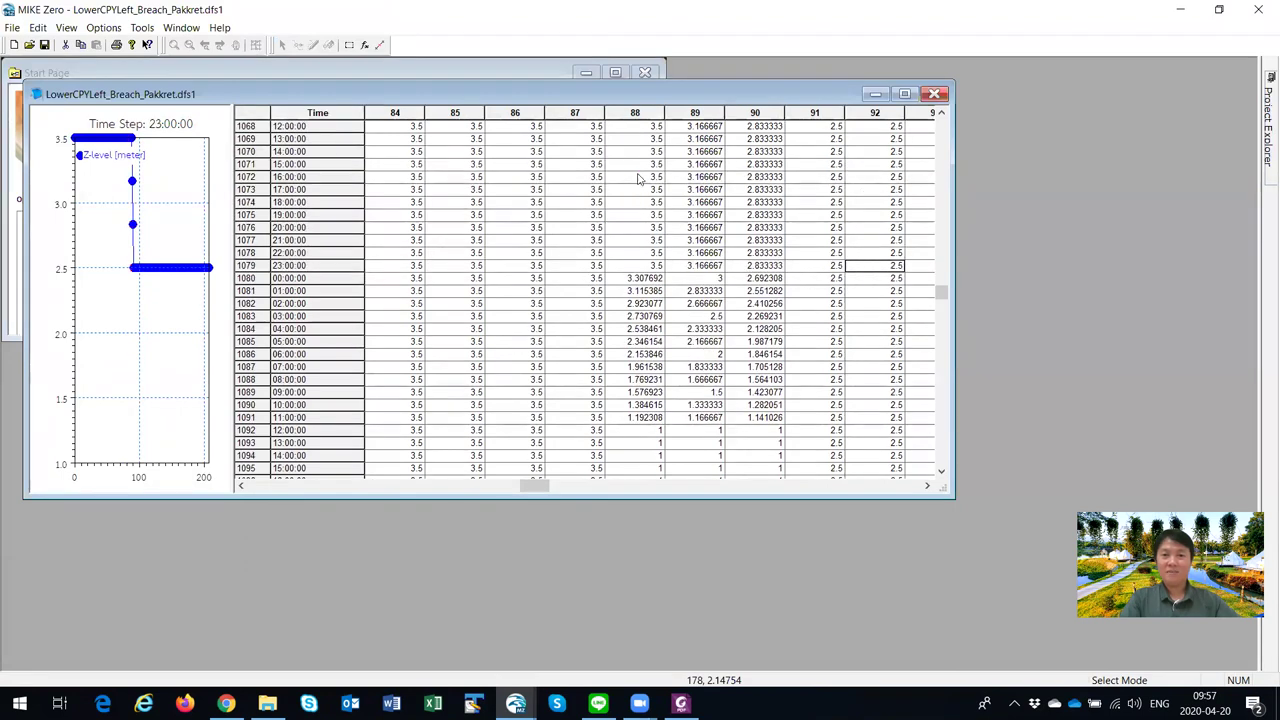
key(Left)
key(Left)
key(Left)
key(Left)
key(Left)
key(Right)
key(Down)
key(Down)
key(Down)
key(Down)
key(Down)
key(Down)
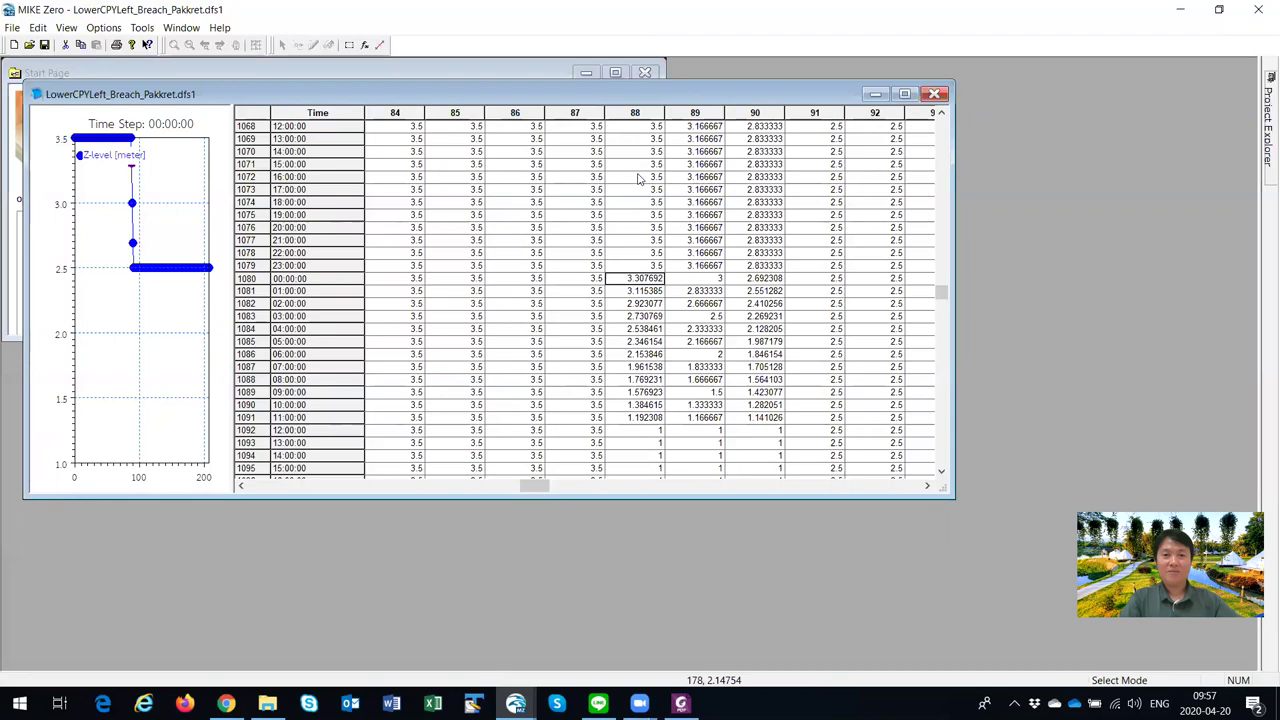
Step: Follow the level of point 88 through the breach hours from time step 1080 past 1093
key(Down)
key(Down)
key(Down)
key(Down)
key(Down)
key(Down)
key(Down)
key(Down)
key(Down)
key(Down)
key(Down)
key(Down)
key(Down)
key(Down)
key(Down)
key(Down)
key(Down)
key(Down)
key(Down)
key(Down)
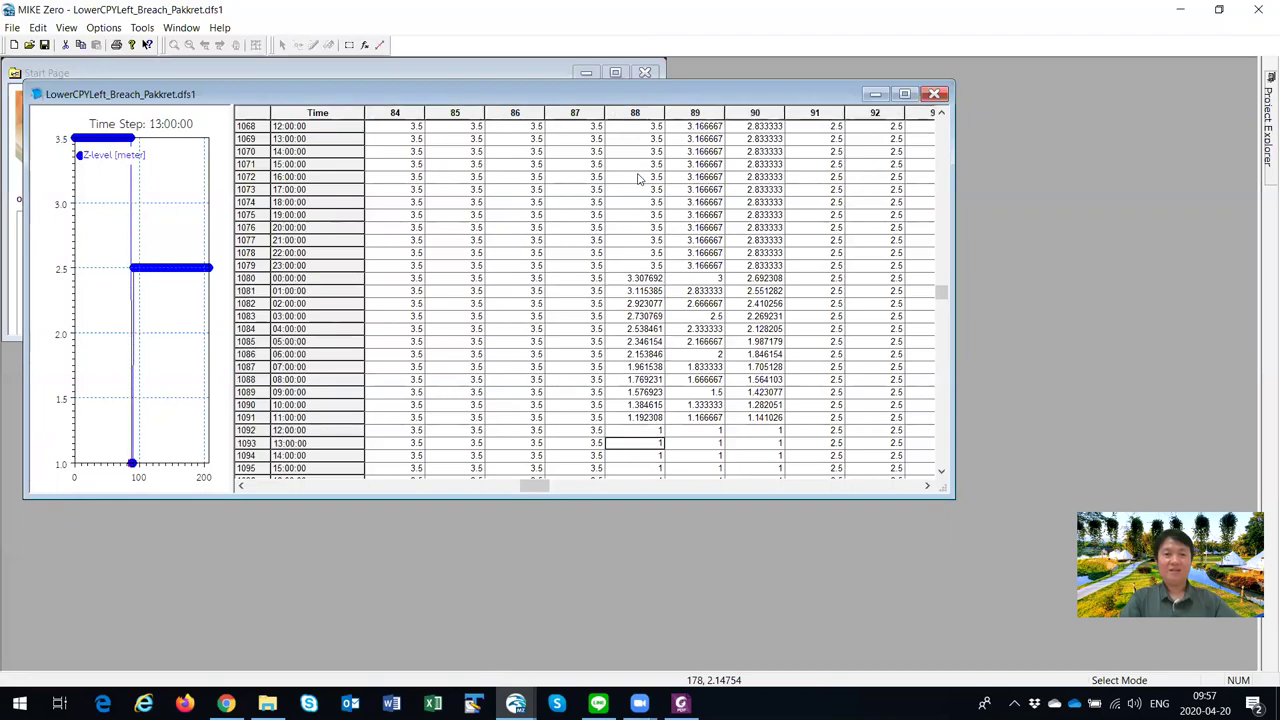
Step: Compare the fully breached levels of points 88 to 90 with their neighbours at time step 1100
key(Up)
key(Up)
key(Up)
key(Up)
key(Up)
key(Right)
key(Right)
key(Left)
key(Left)
key(Right)
key(Right)
key(Right)
key(Left)
key(Left)
key(Left)
key(Left)
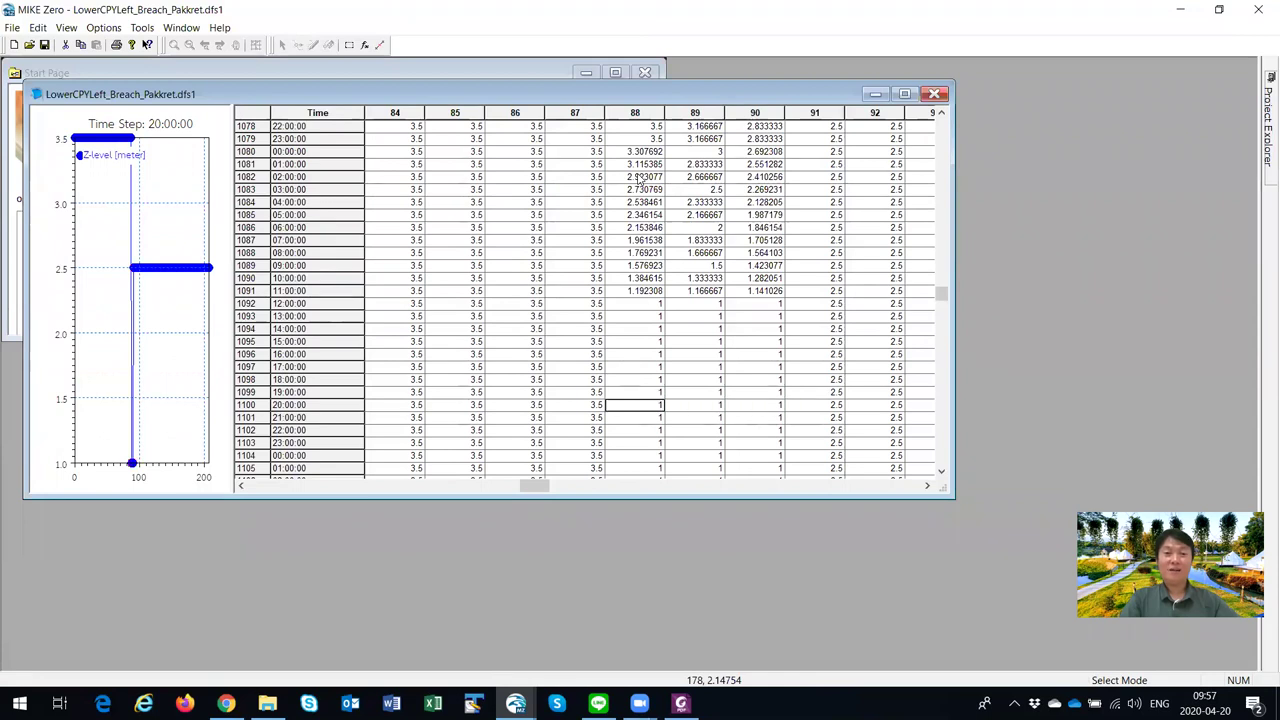
key(Right)
key(Right)
key(Right)
key(Right)
key(Left)
key(Left)
key(Left)
key(Right)
key(Right)
key(Right)
key(Left)
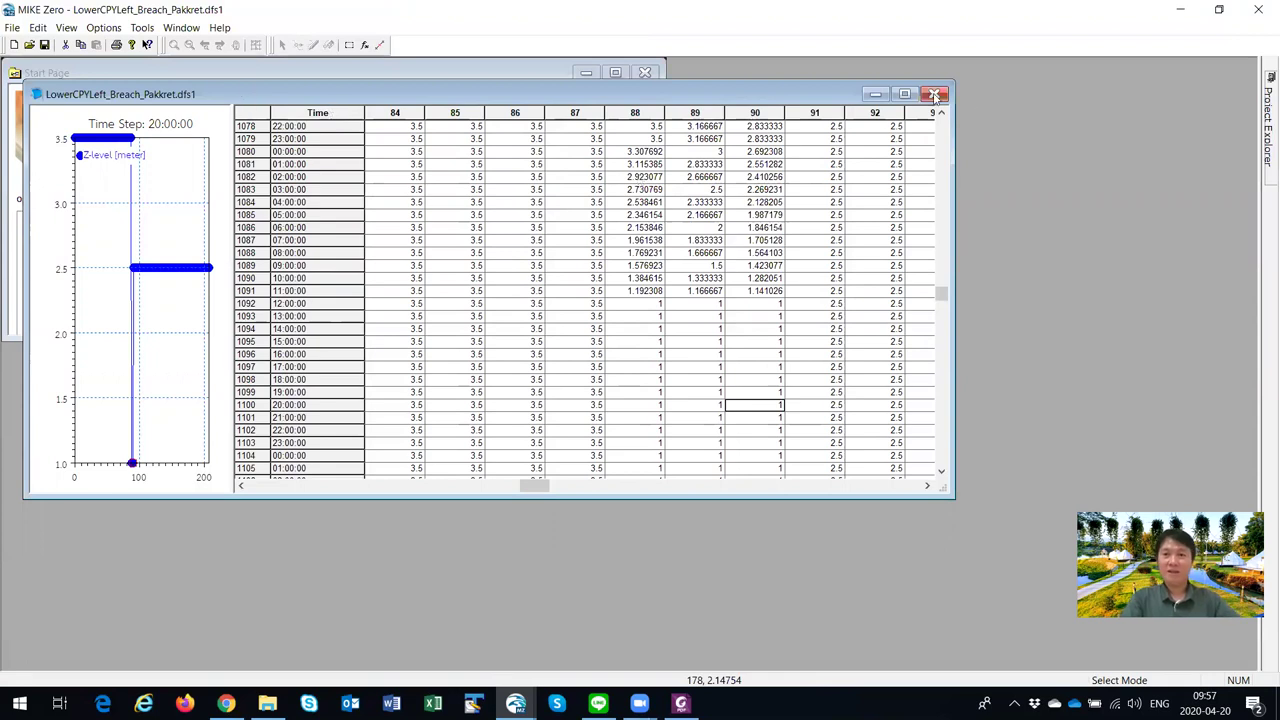
Step: Close the dike level file and the leftover MIKE Zero start page windows, returning to the running breach coupling
click(1259, 10)
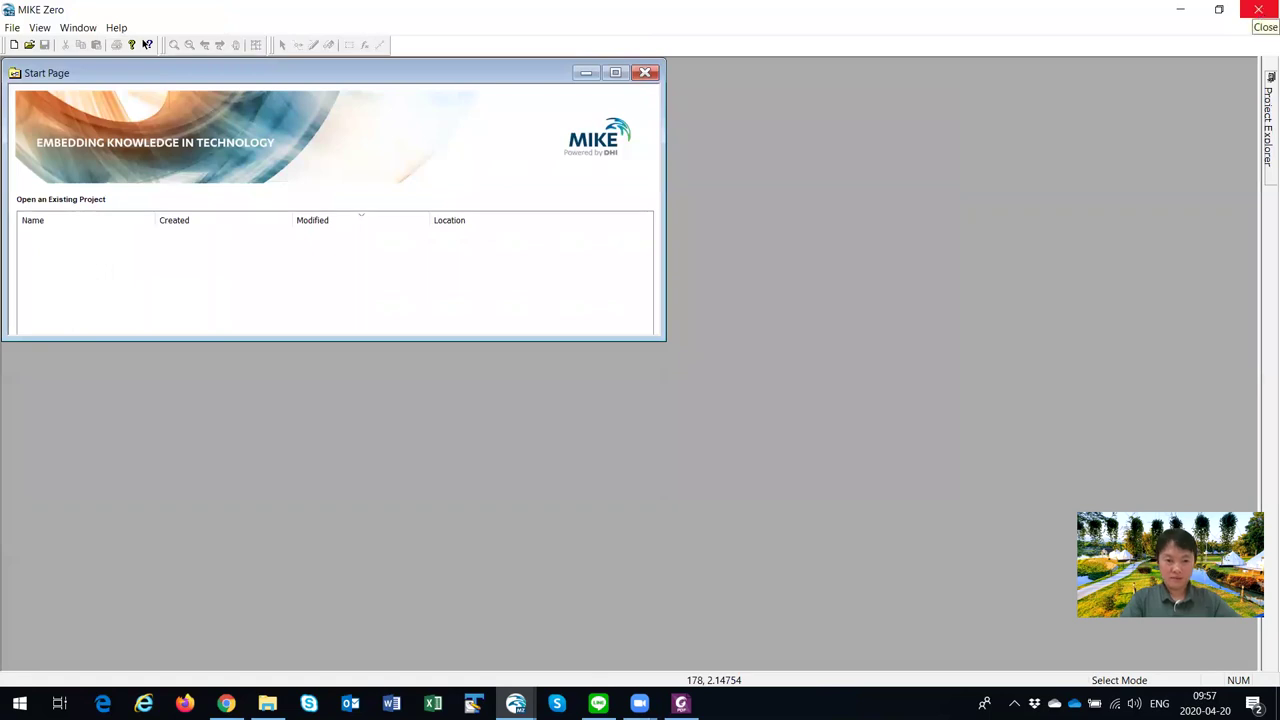
click(1259, 10)
click(515, 703)
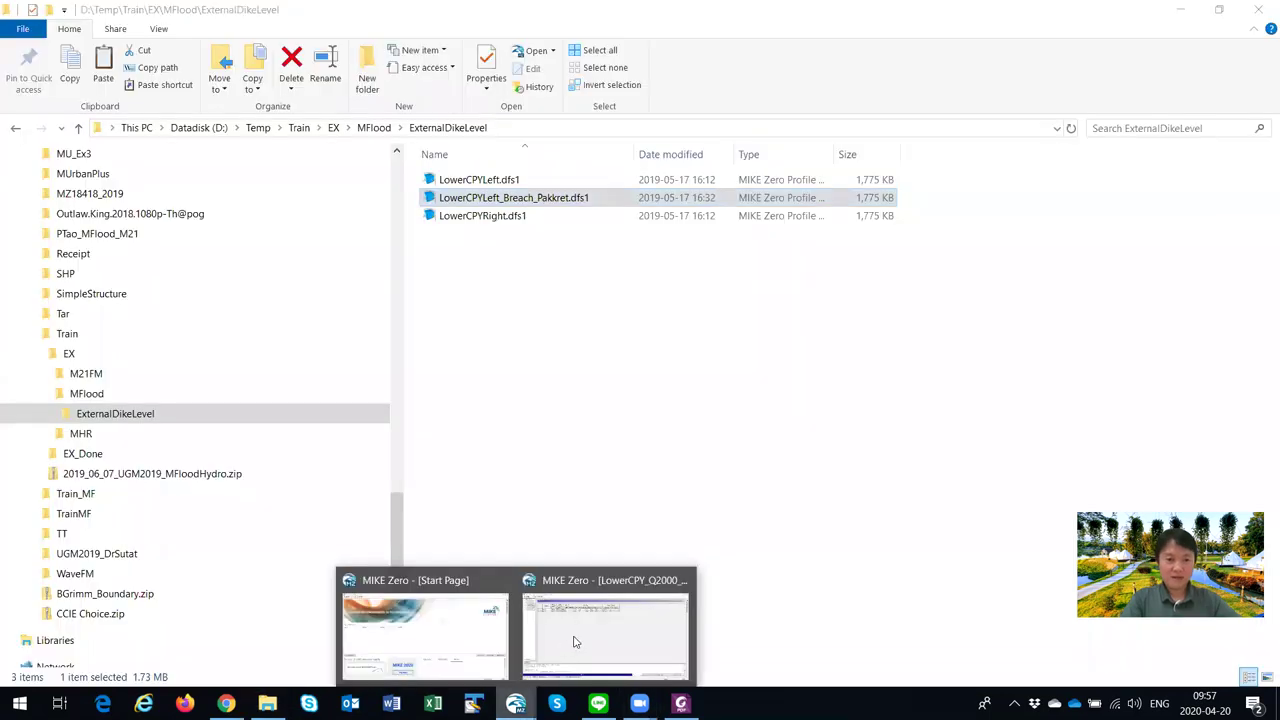
click(425, 630)
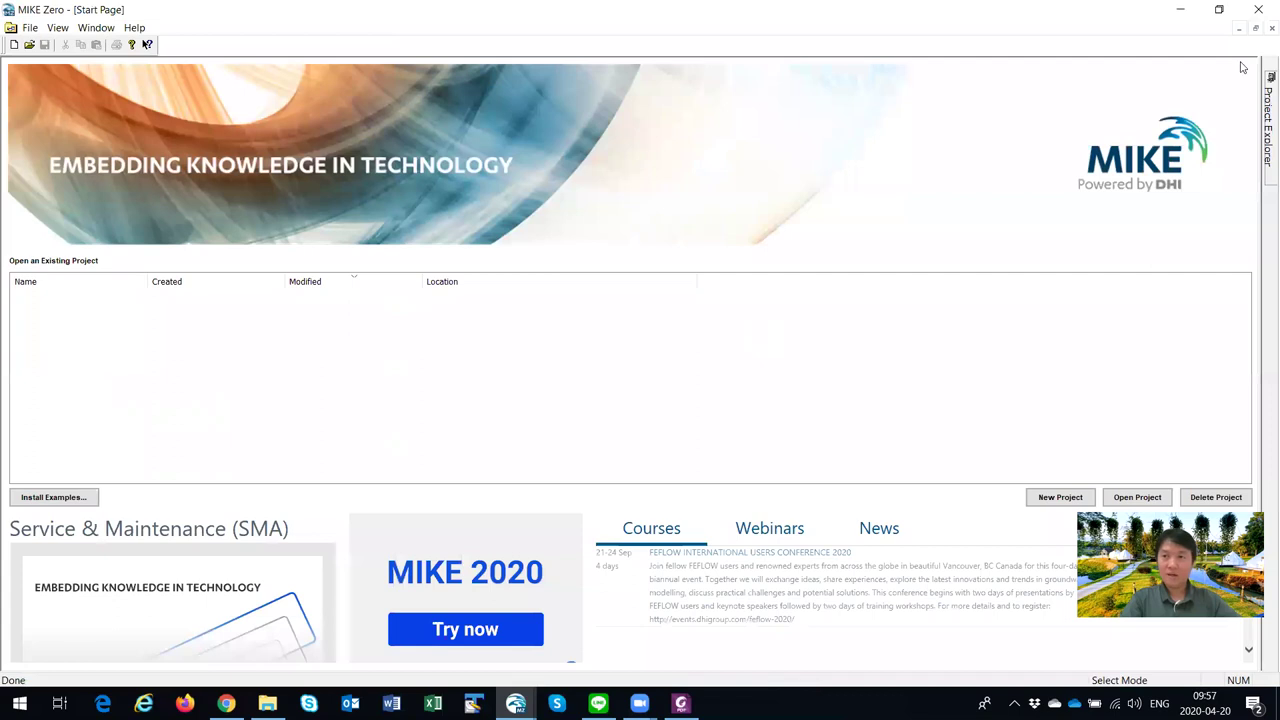
click(1258, 9)
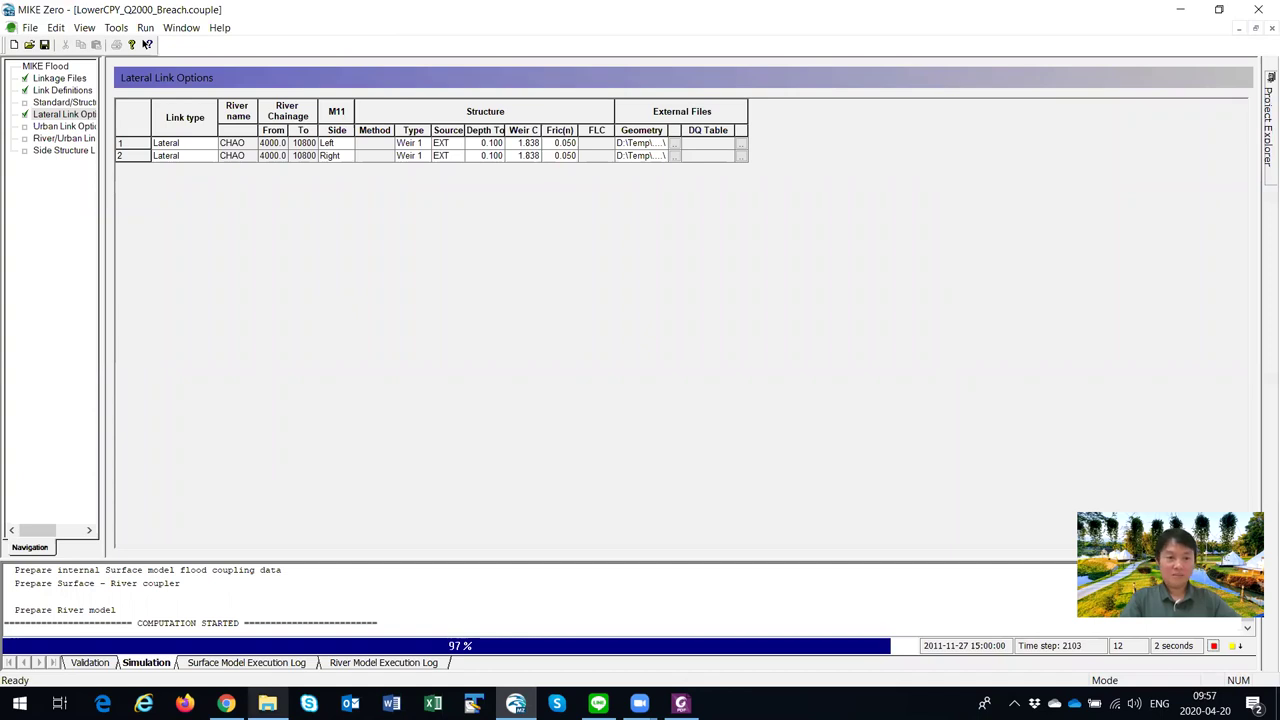
Step: Switch to File Explorer and go up from ExternalDikeLevel to the MFlood folder
mouse_move(267, 703)
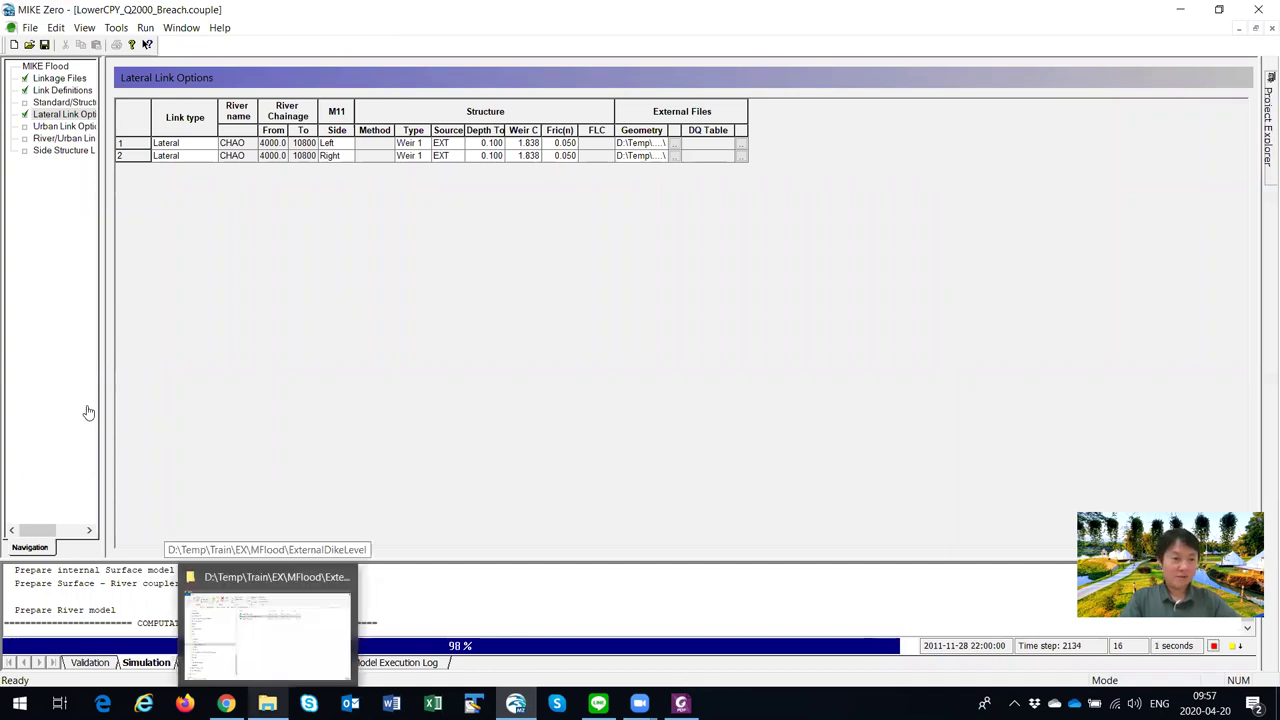
key(alt+Tab)
key(alt+Up)
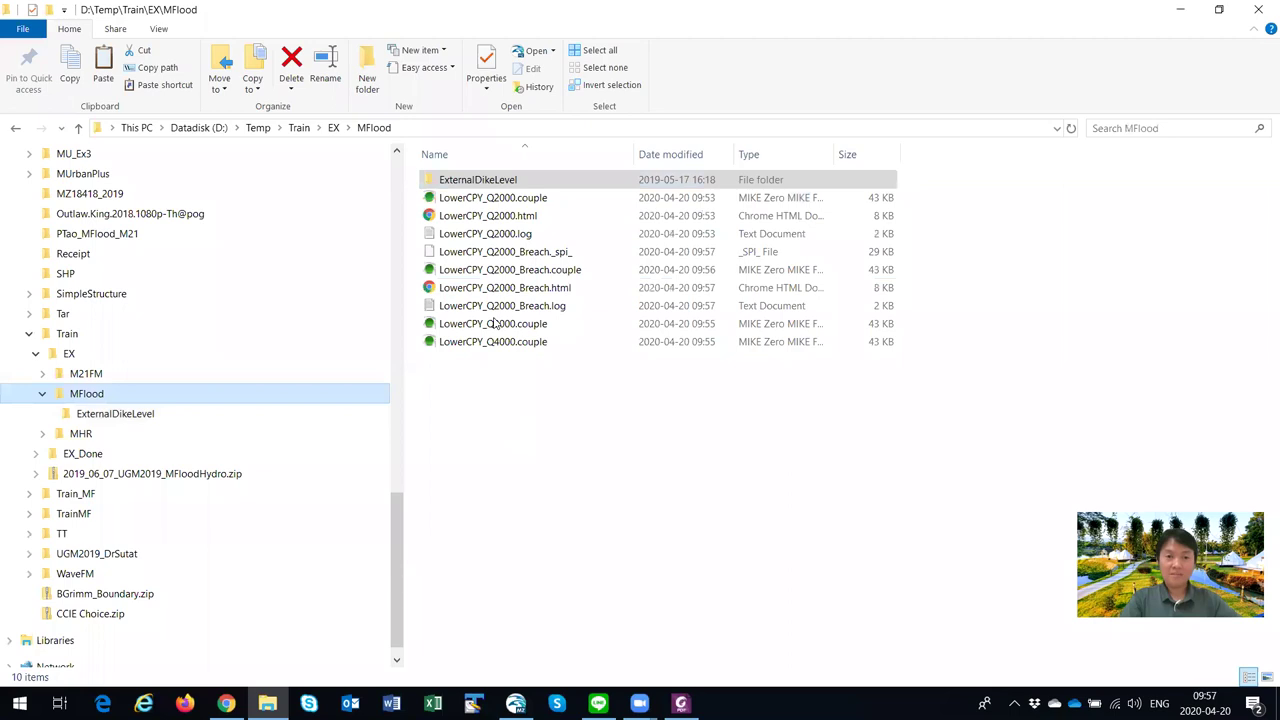
Step: Check the breach run's status and open LowerCPY_Q3000.couple from the MFlood folder in a maximized window
key(Up)
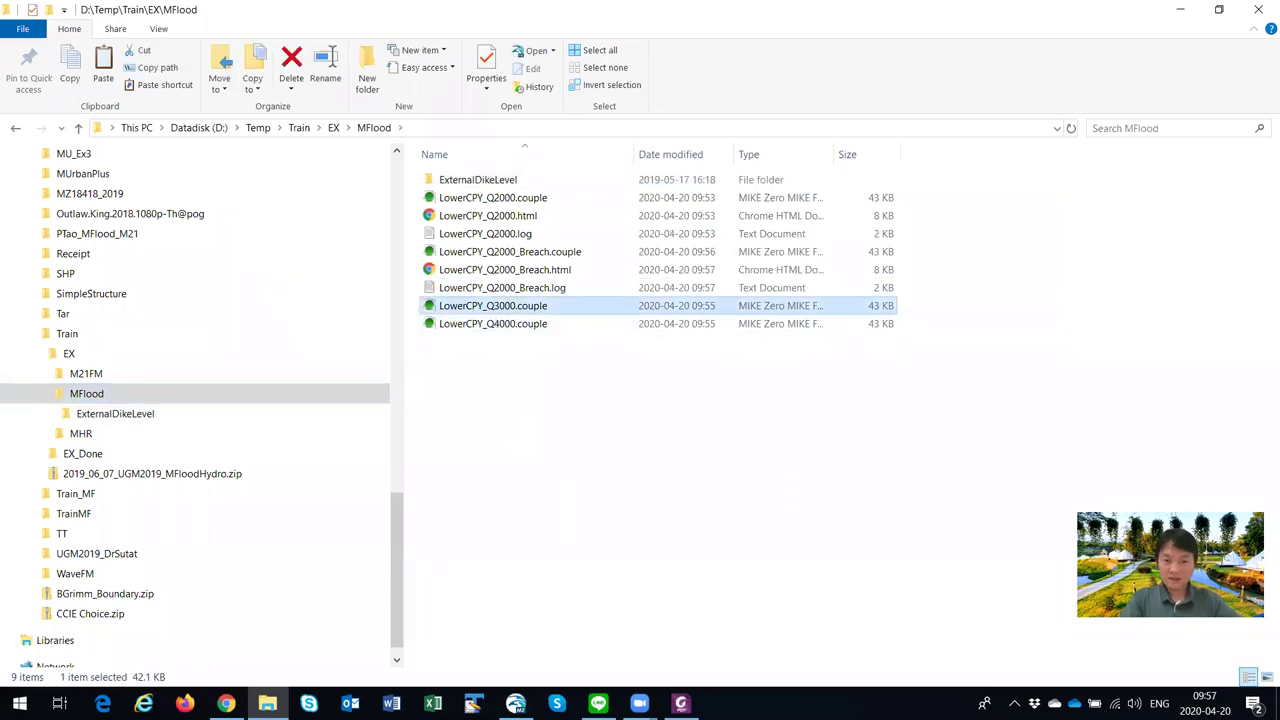
key(alt+Tab)
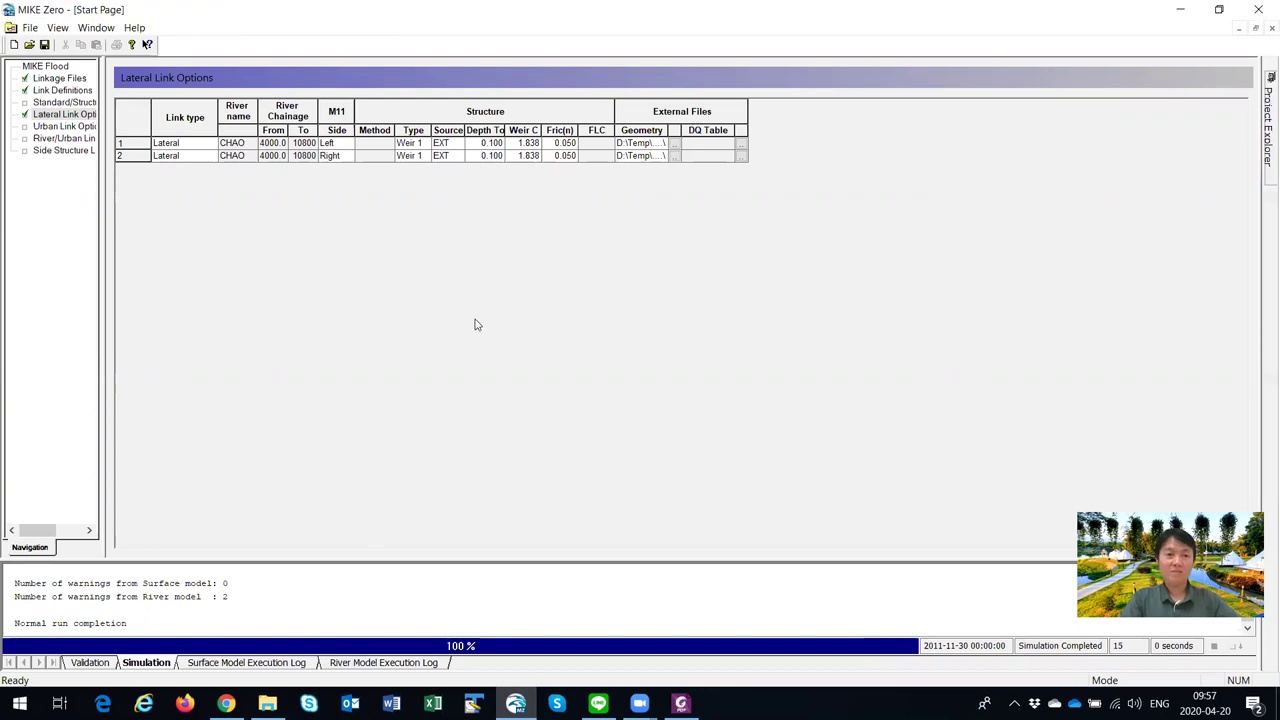
key(alt+Tab)
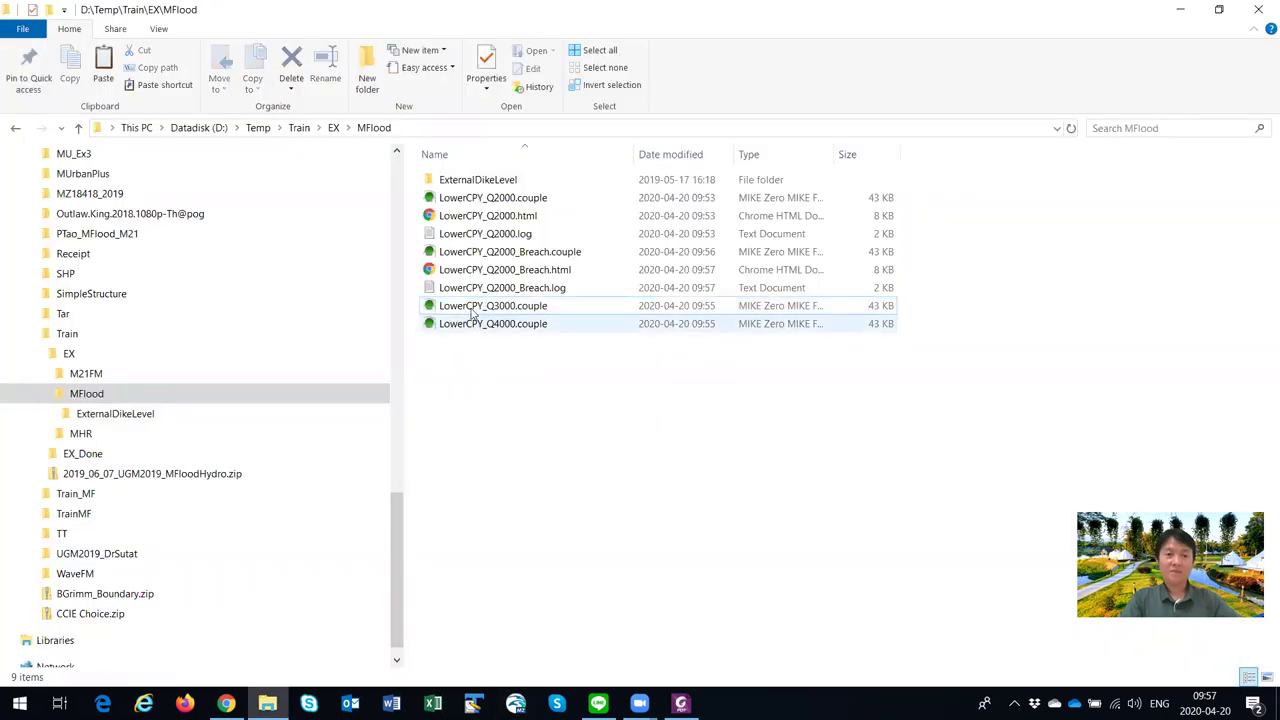
double_click(472, 307)
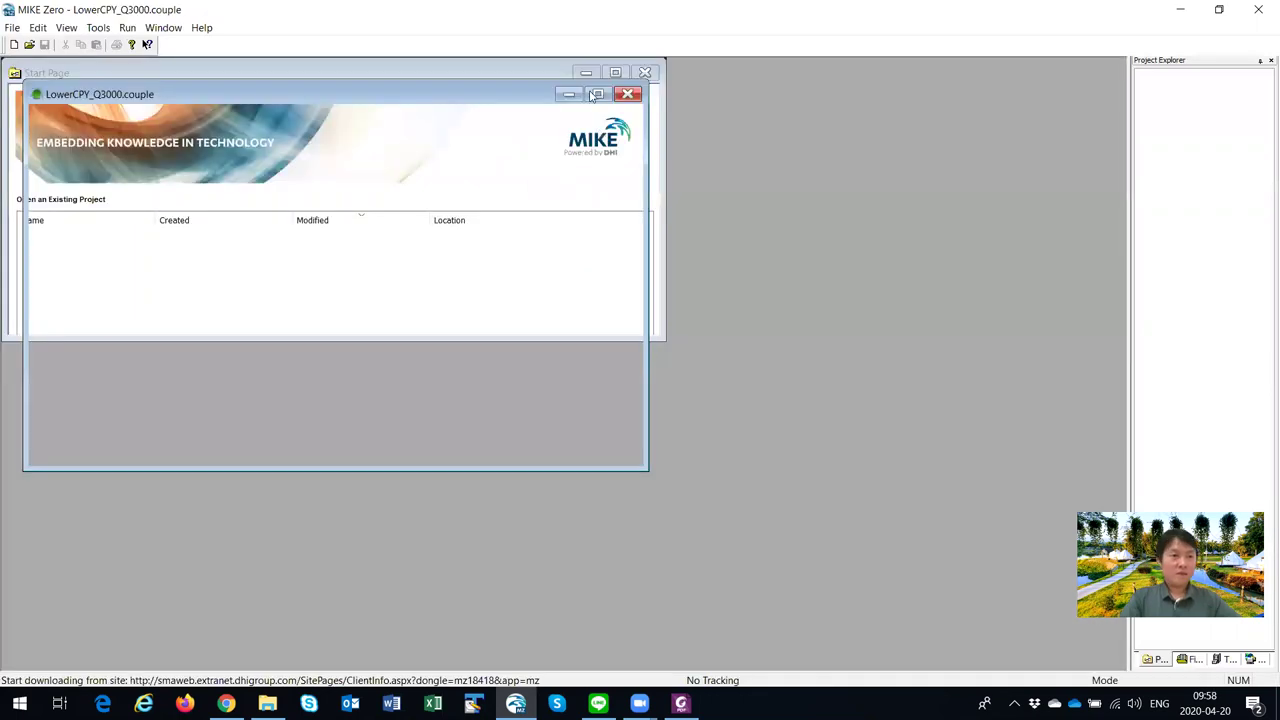
click(593, 95)
Step: Review the linkage files, link definitions and lateral link options of the Q3000 coupling
click(58, 79)
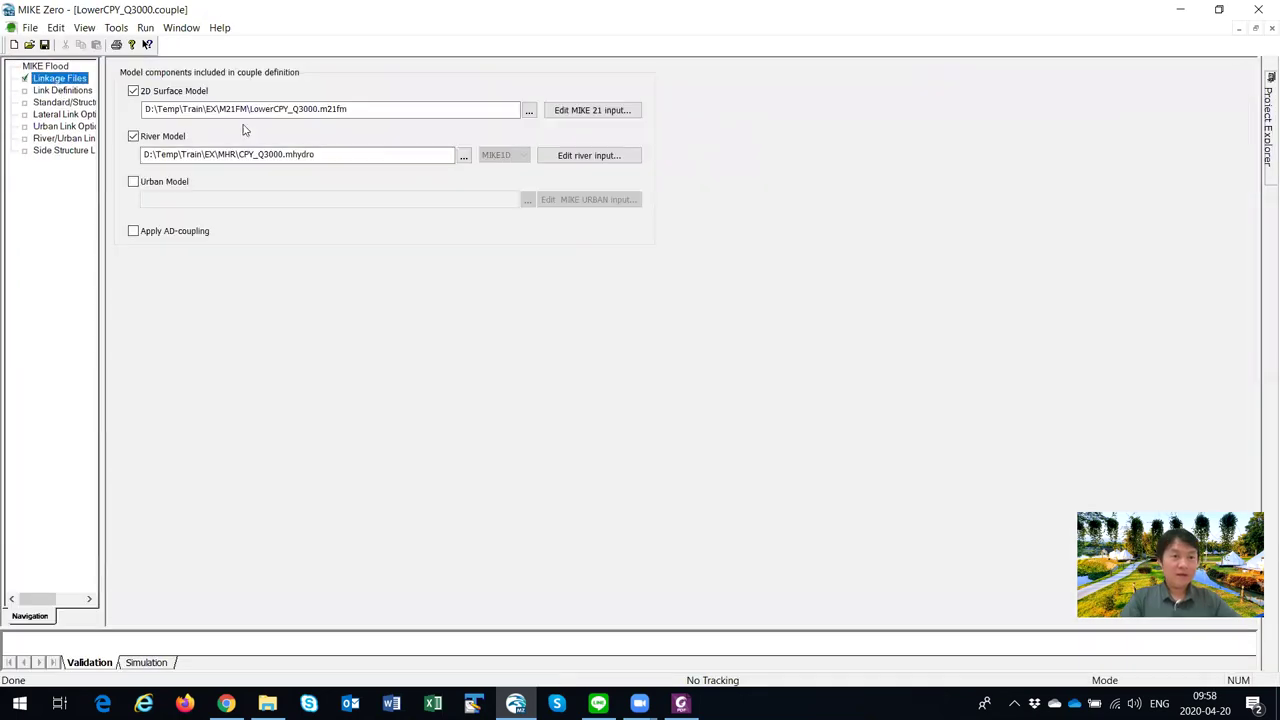
click(55, 91)
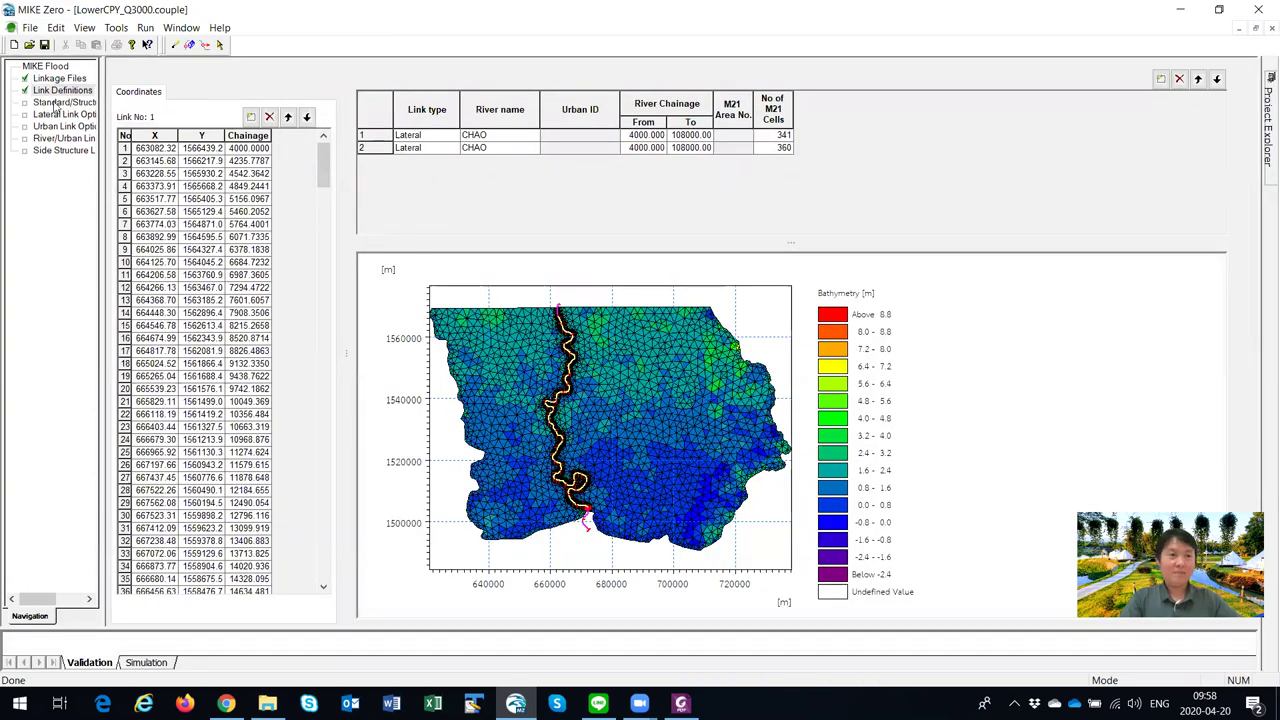
click(58, 114)
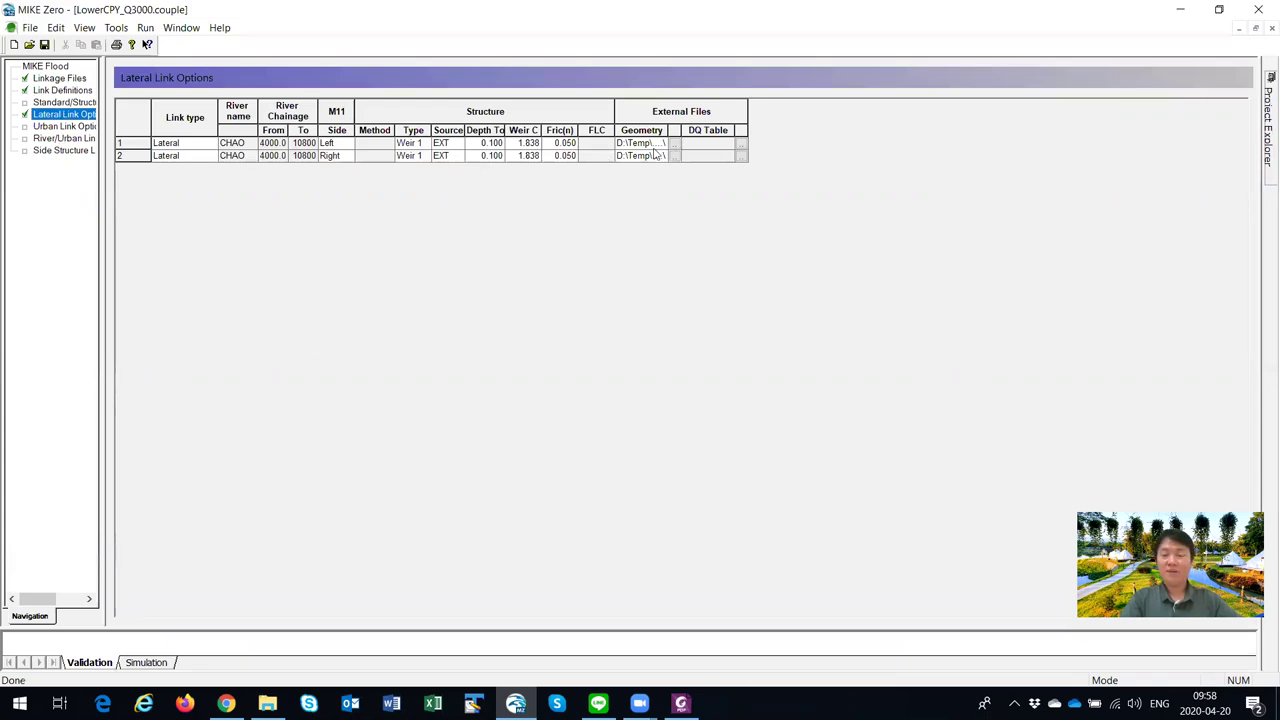
Step: Start the Q3000 coupling simulation with the default launch settings and enlarge the simulation log area
click(145, 27)
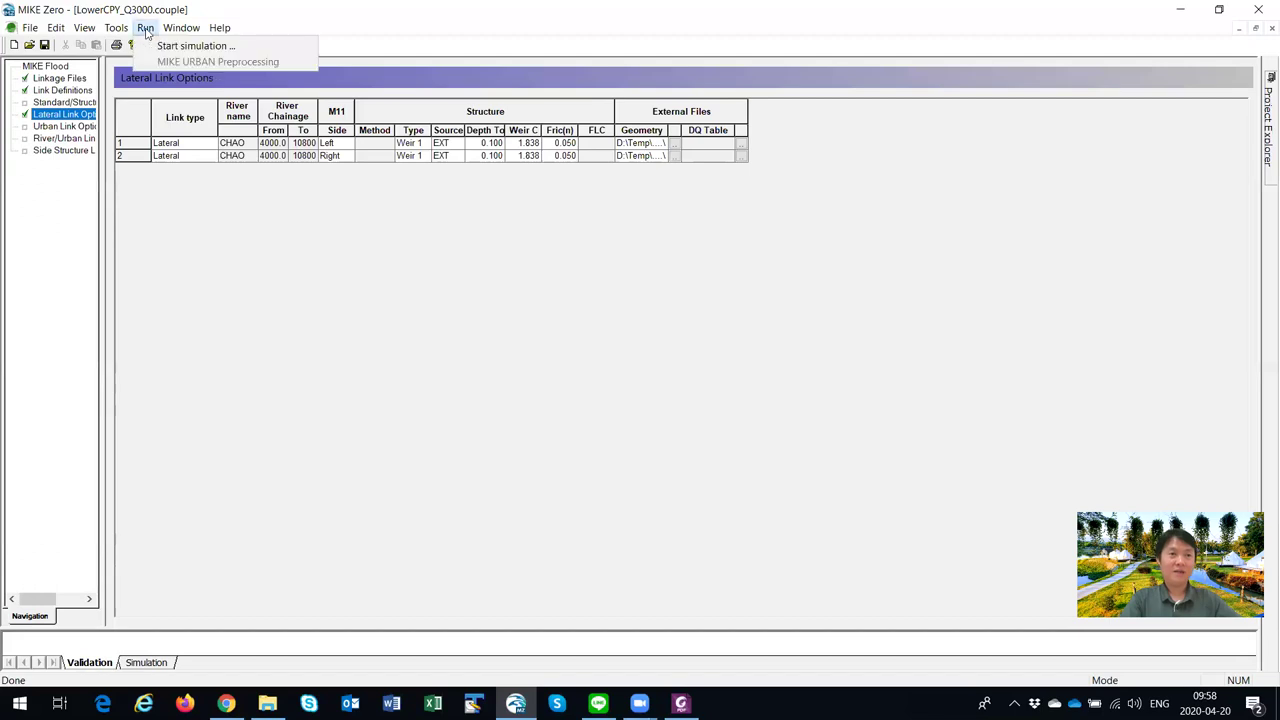
click(162, 45)
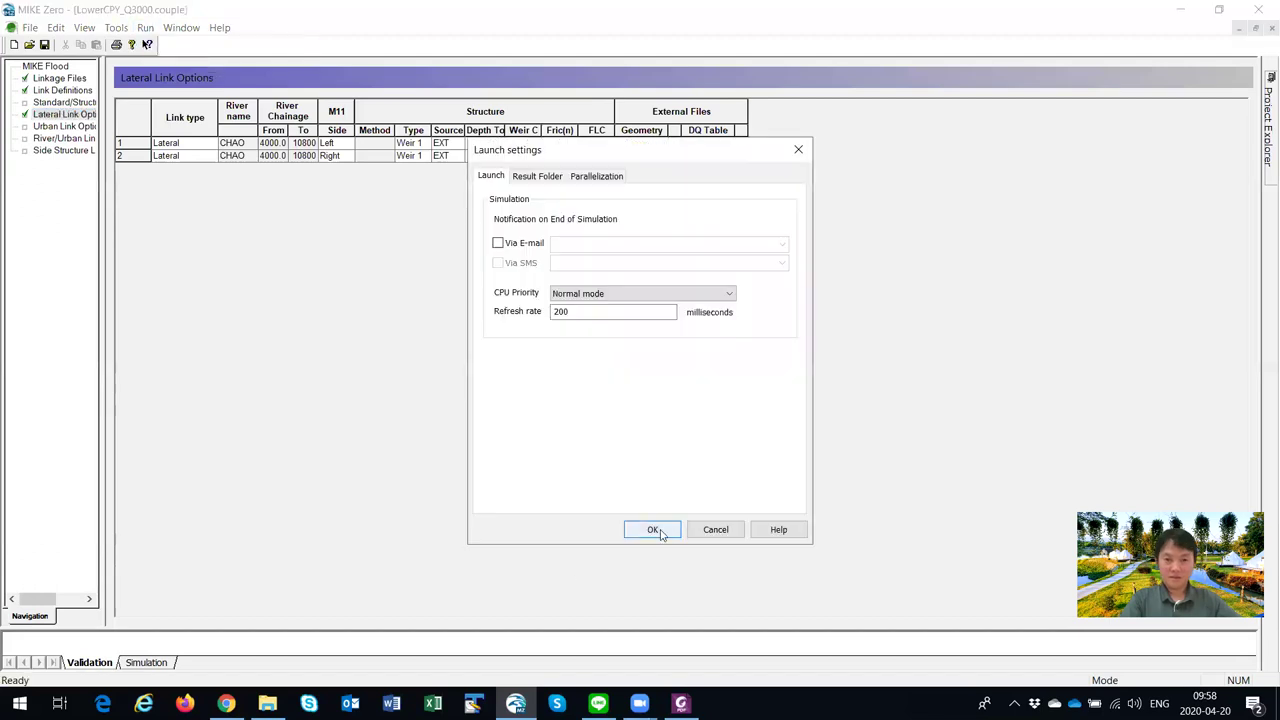
click(658, 530)
drag(666, 611, 666, 474)
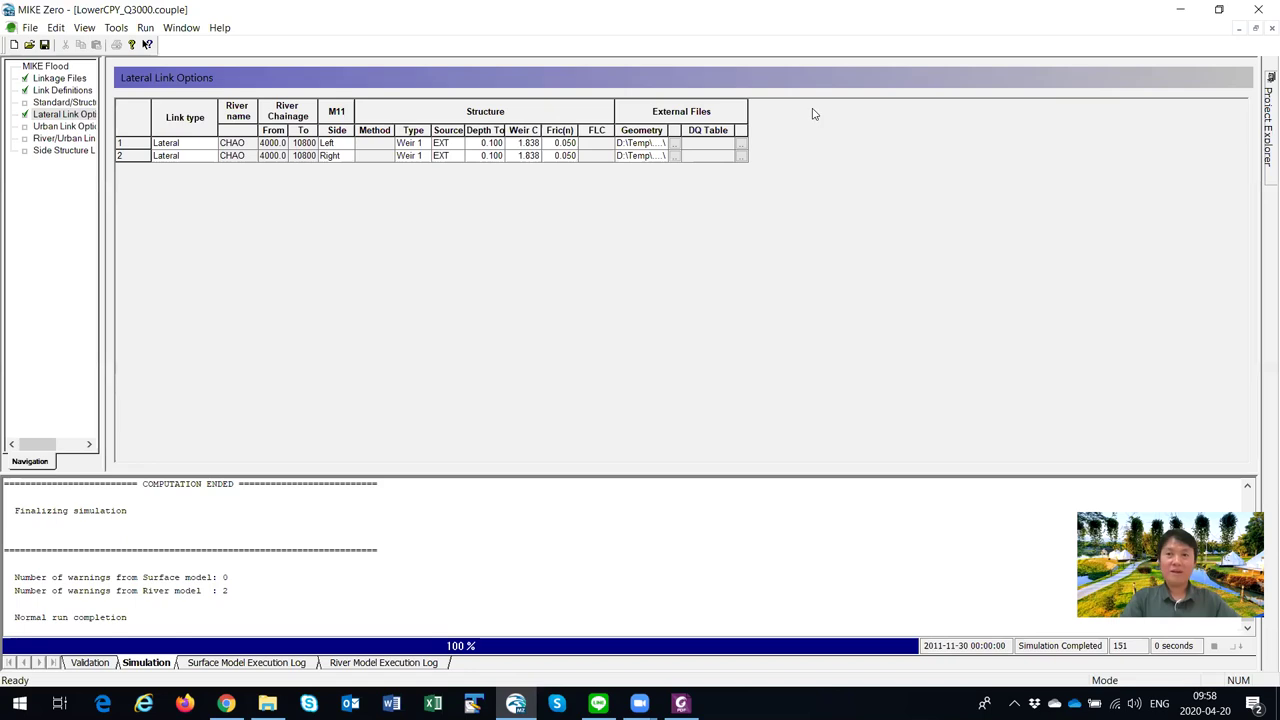
Step: Open LowerCPY_Q4000.couple from File Explorer in a maximized window and enlarge its log area
key(alt+Tab)
double_click(477, 360)
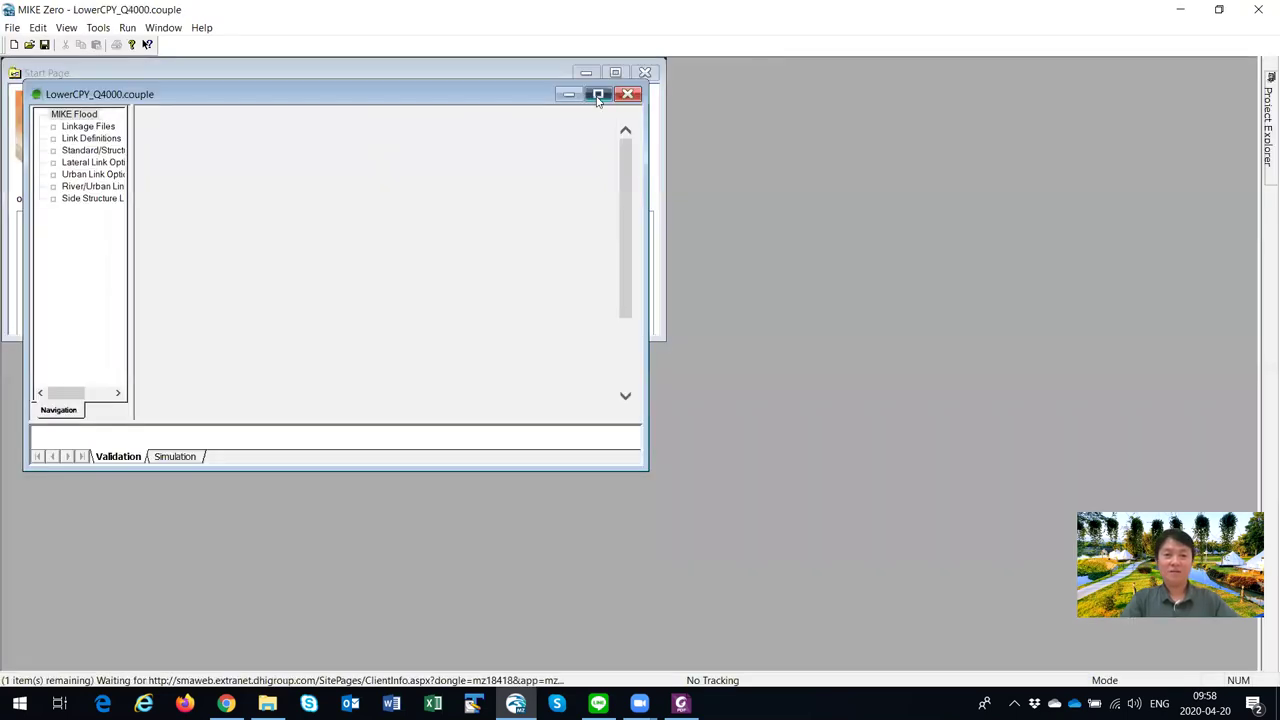
click(598, 95)
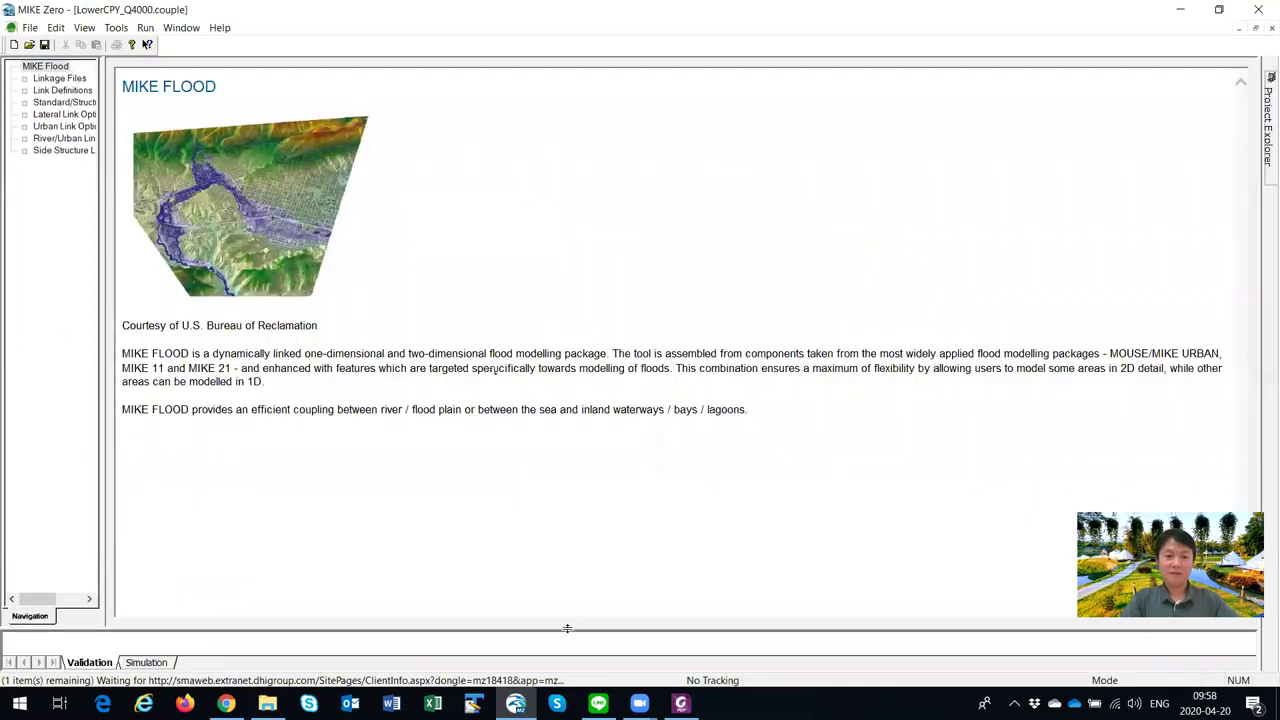
drag(558, 628, 540, 498)
Step: Review the 2D surface and river model files and the link definitions of the Q4000 coupling
click(145, 27)
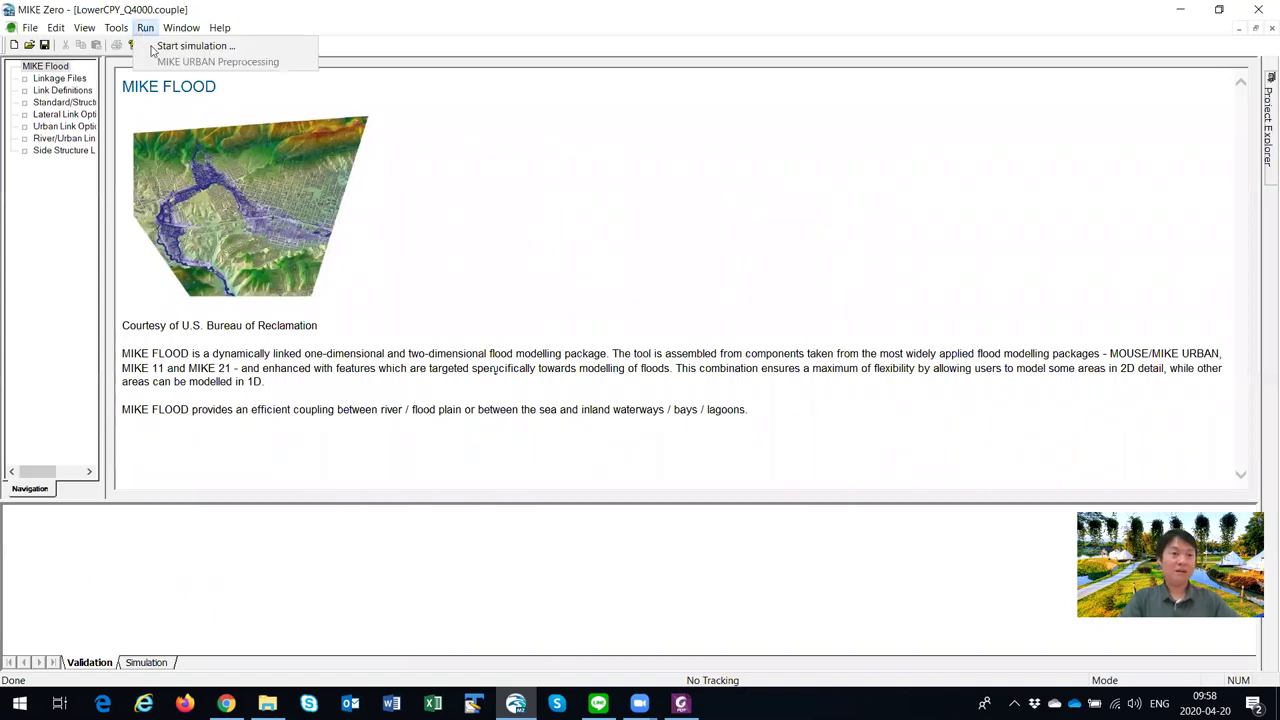
click(45, 80)
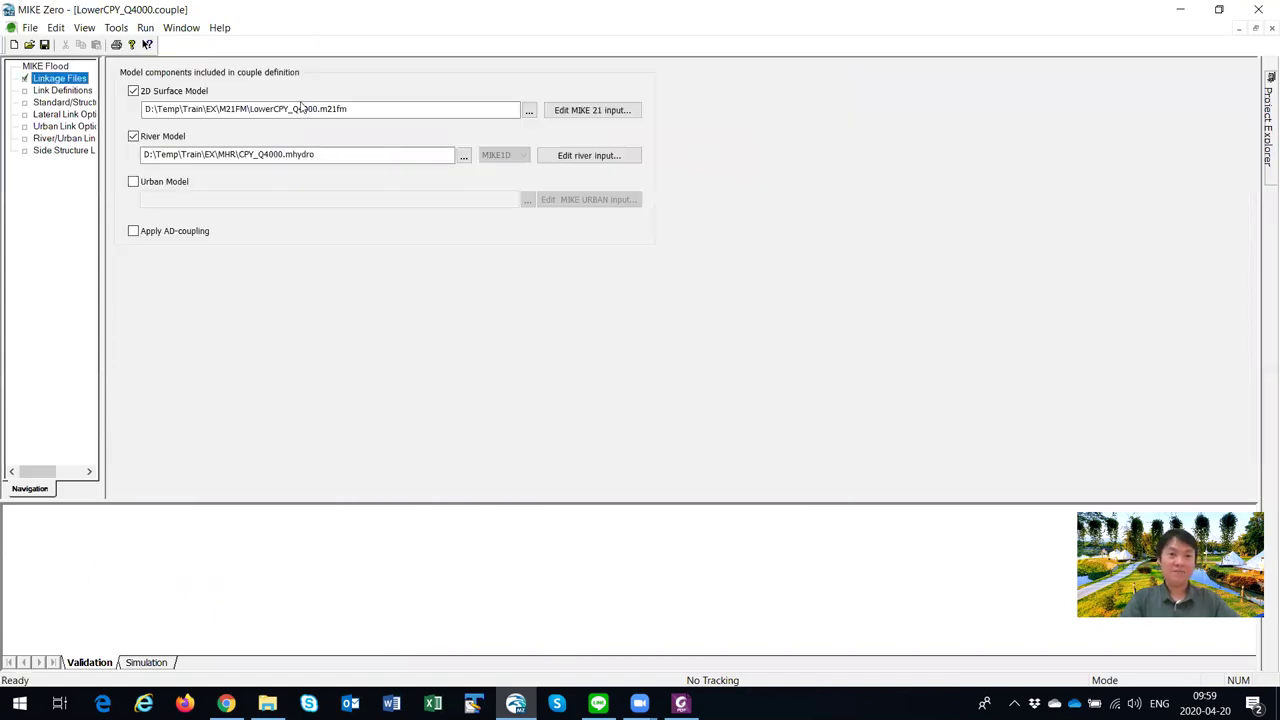
click(66, 91)
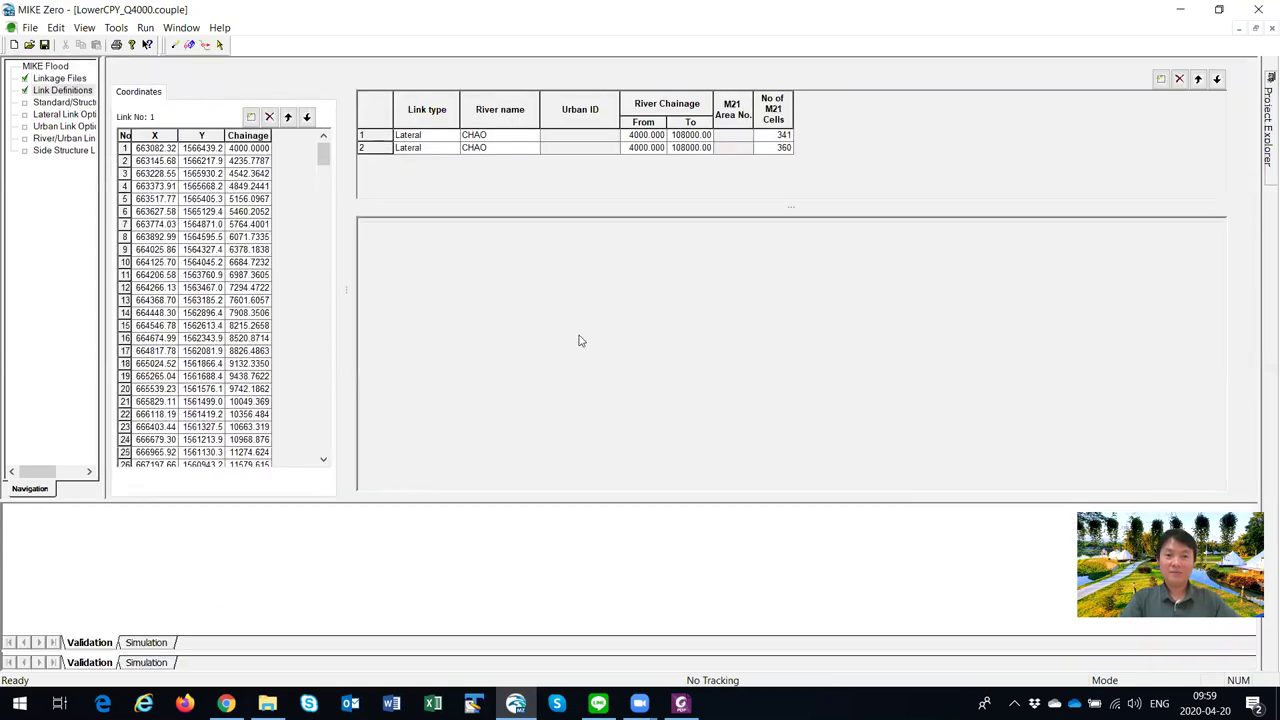
Step: Start the Q4000 coupling simulation with the default launch settings
click(145, 27)
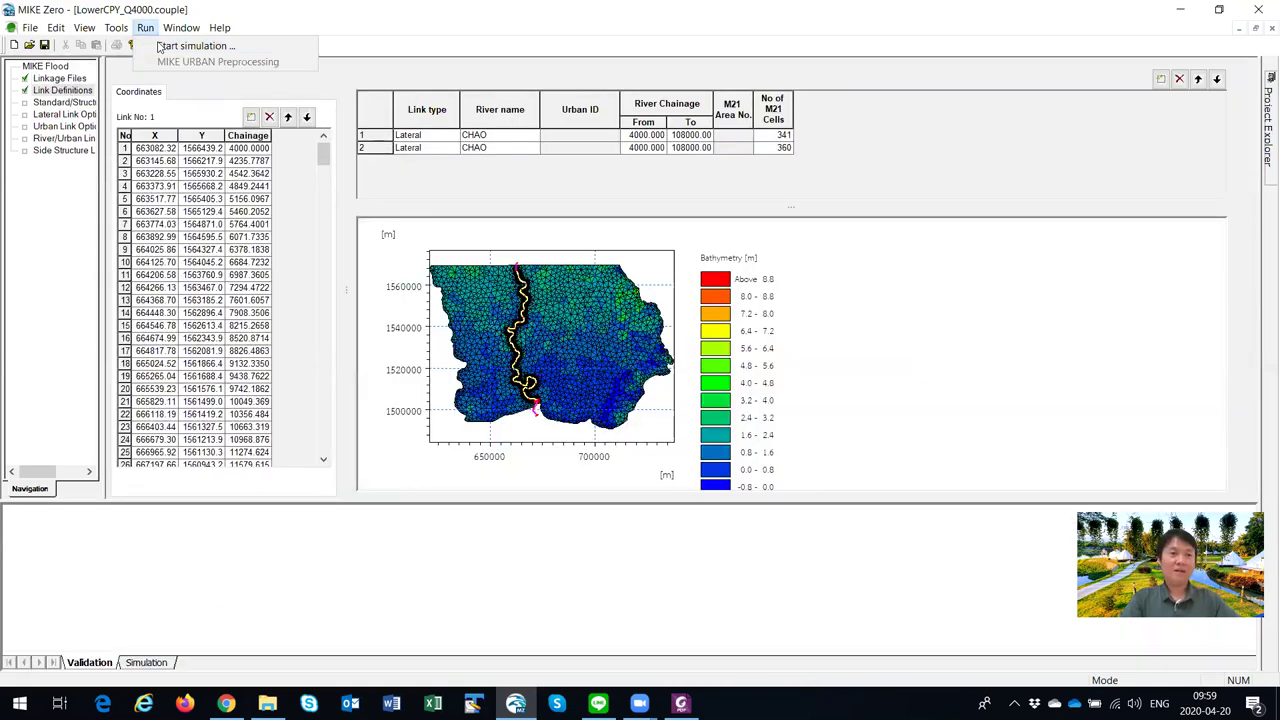
click(180, 46)
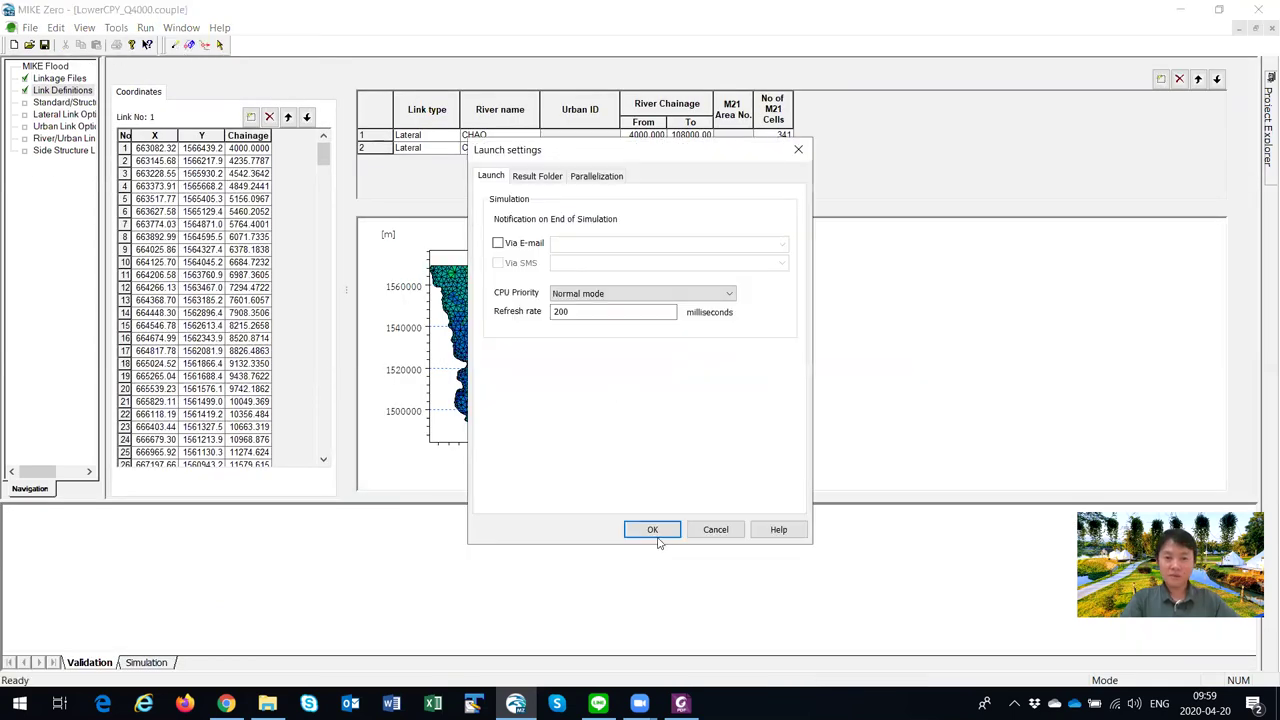
click(652, 530)
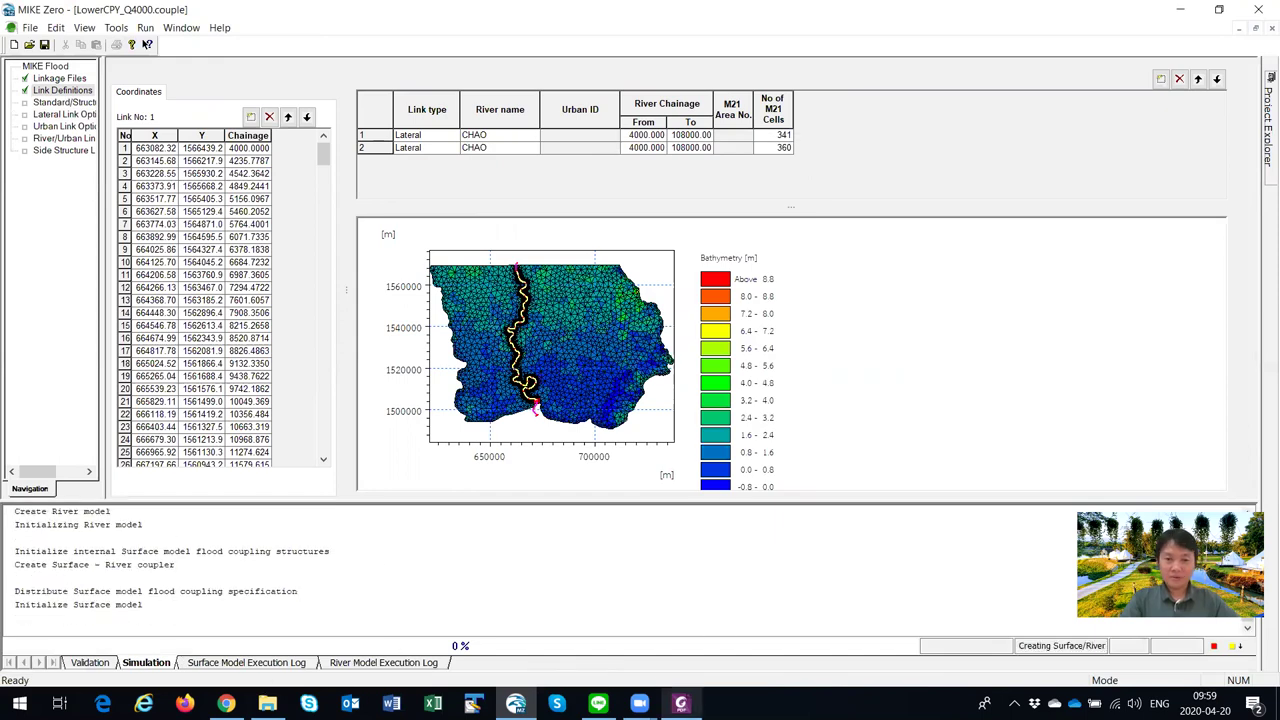
Step: Switch to the training PDF in Foxit PhantomPDF and review the coupling edit and simulation run instructions on pages 16 to 18
click(680, 703)
scroll(553, 397, down, 10)
scroll(553, 397, down, 6)
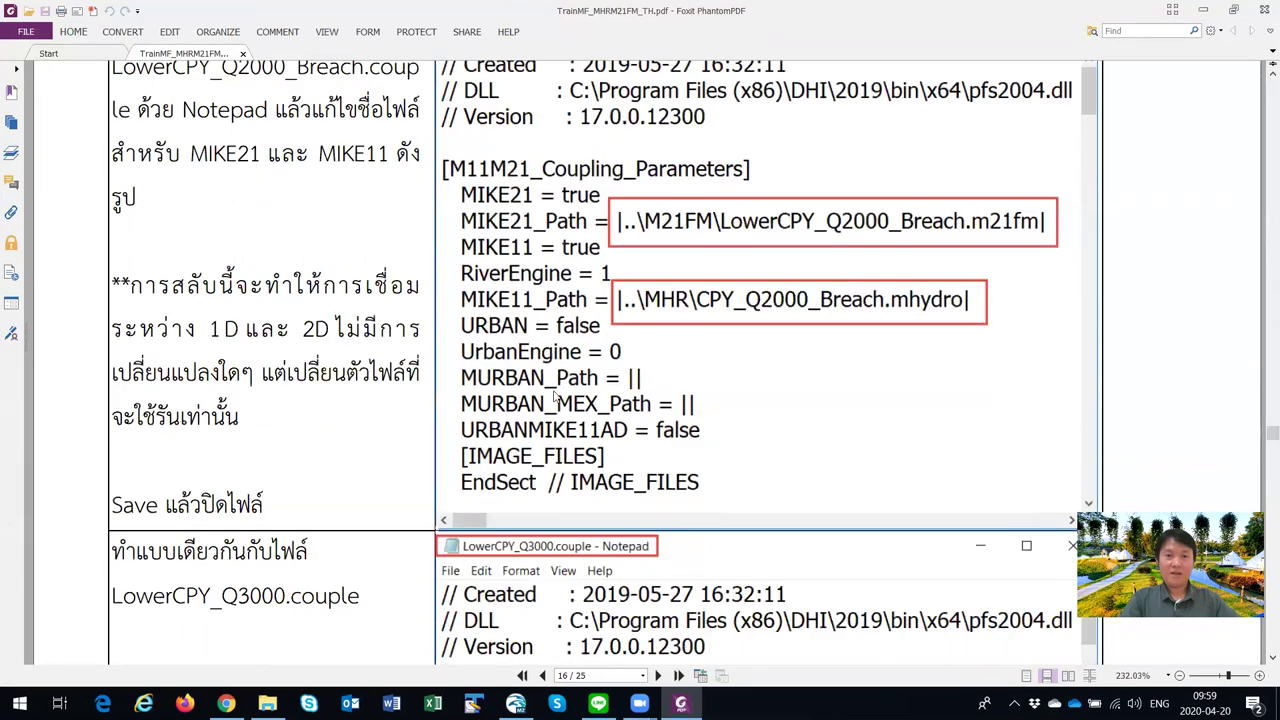
scroll(745, 346, down, 15)
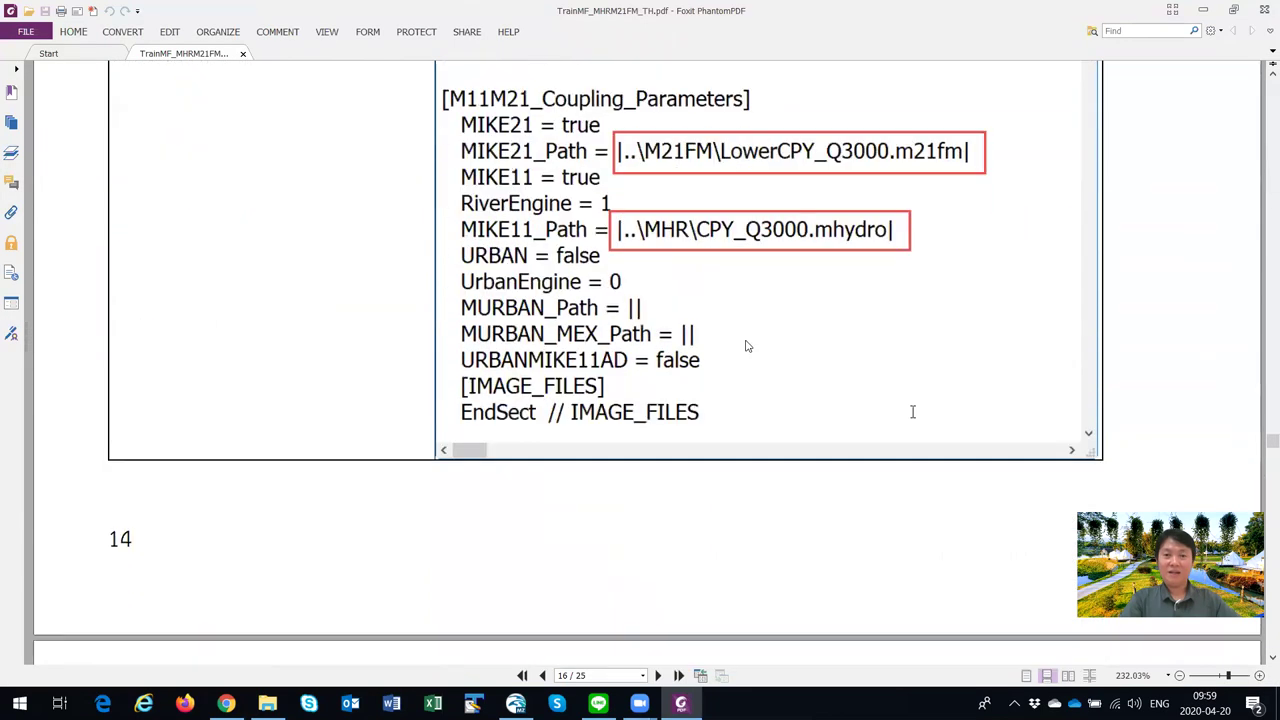
scroll(745, 346, down, 15)
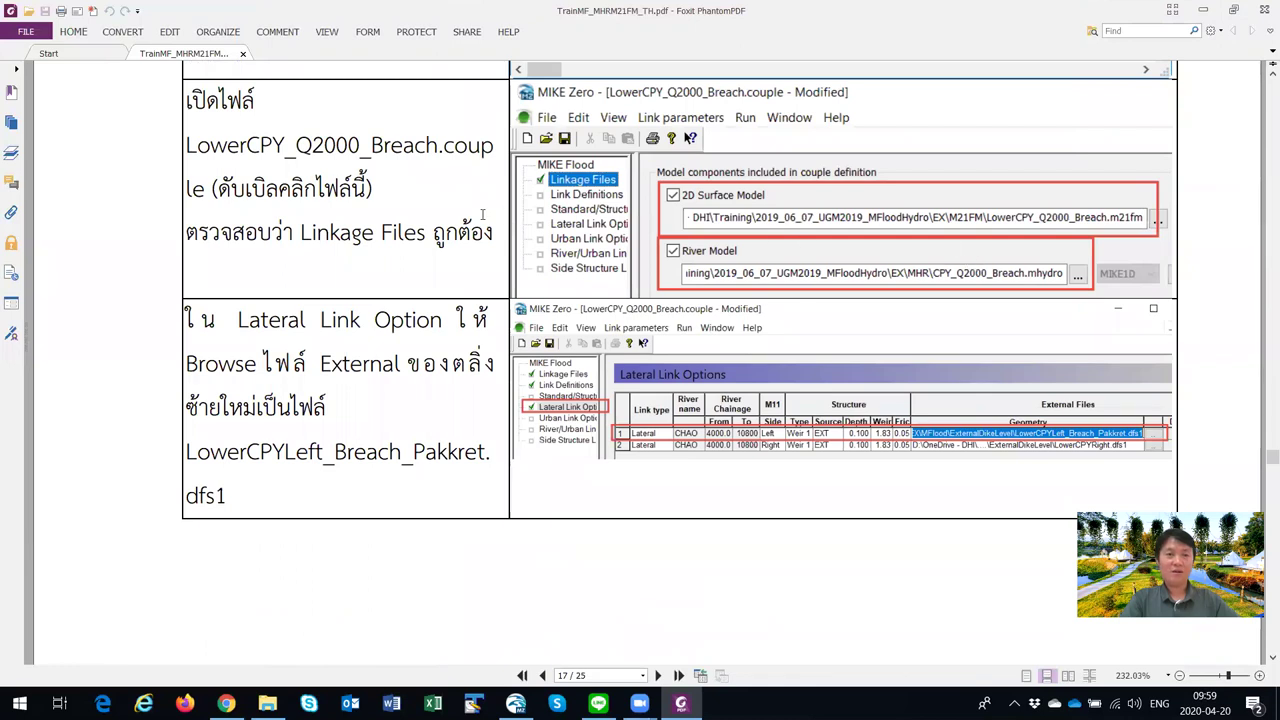
scroll(521, 366, down, 3)
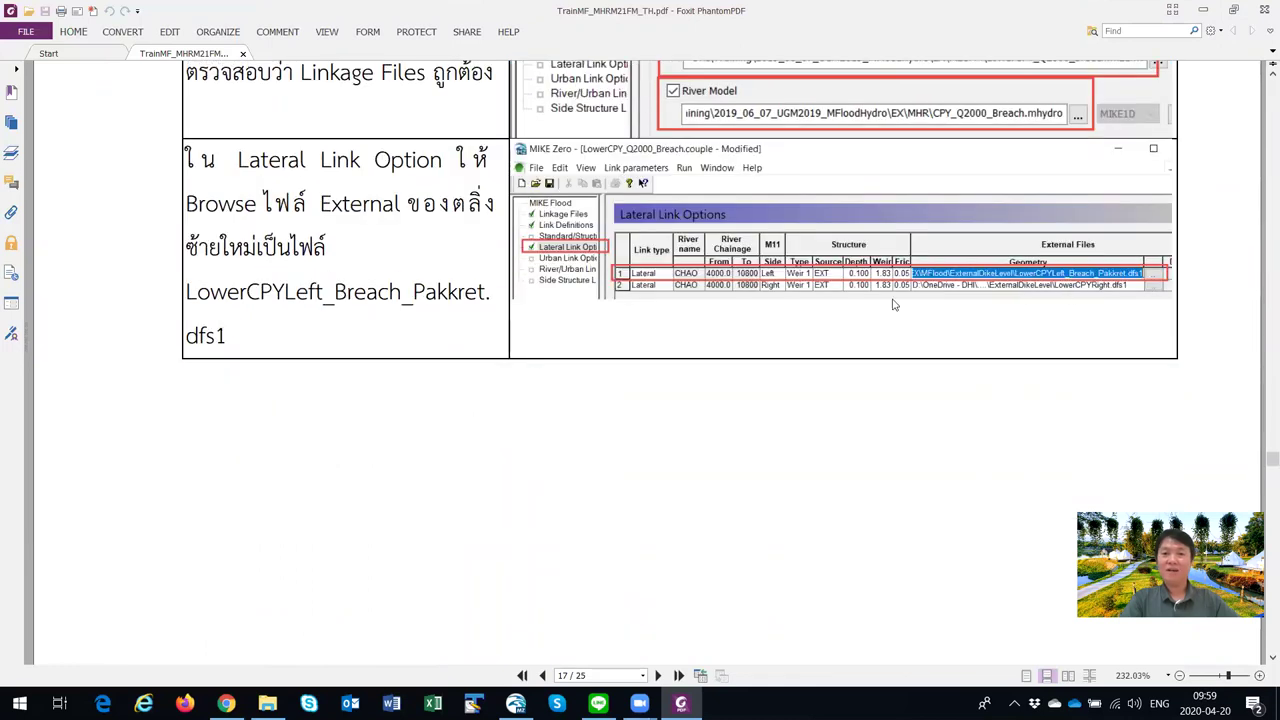
scroll(660, 380, down, 15)
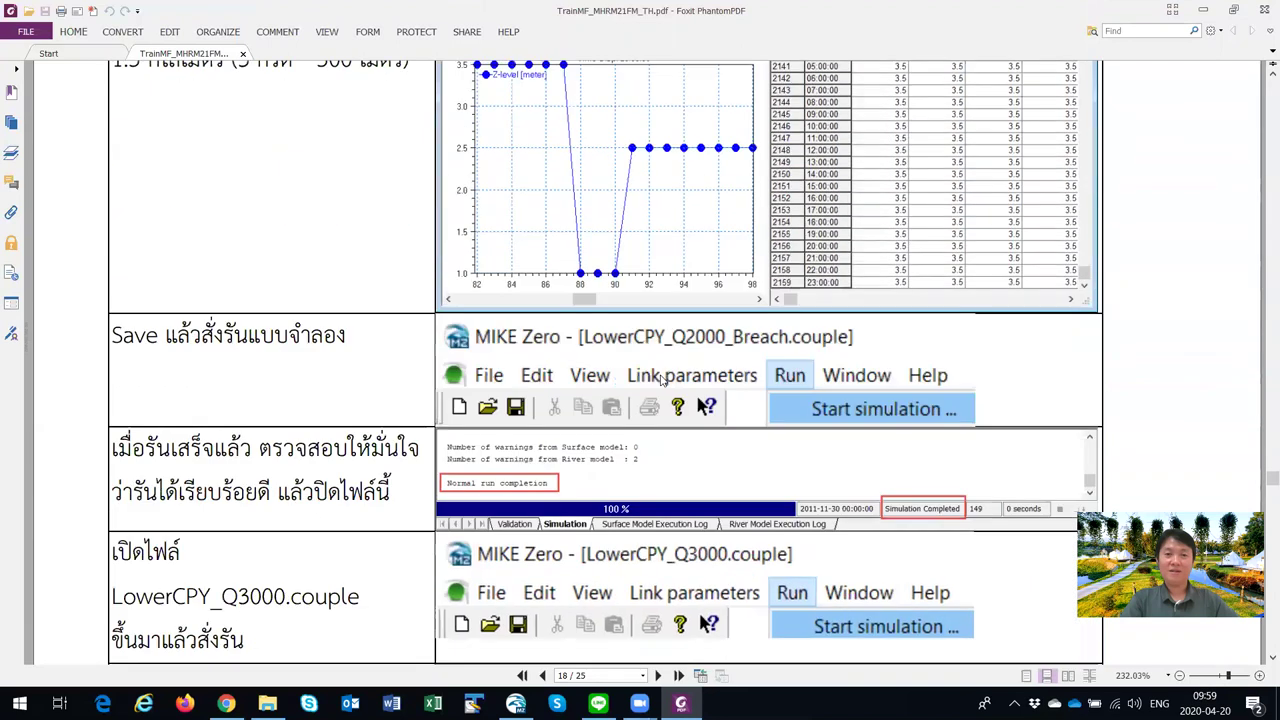
scroll(660, 380, down, 12)
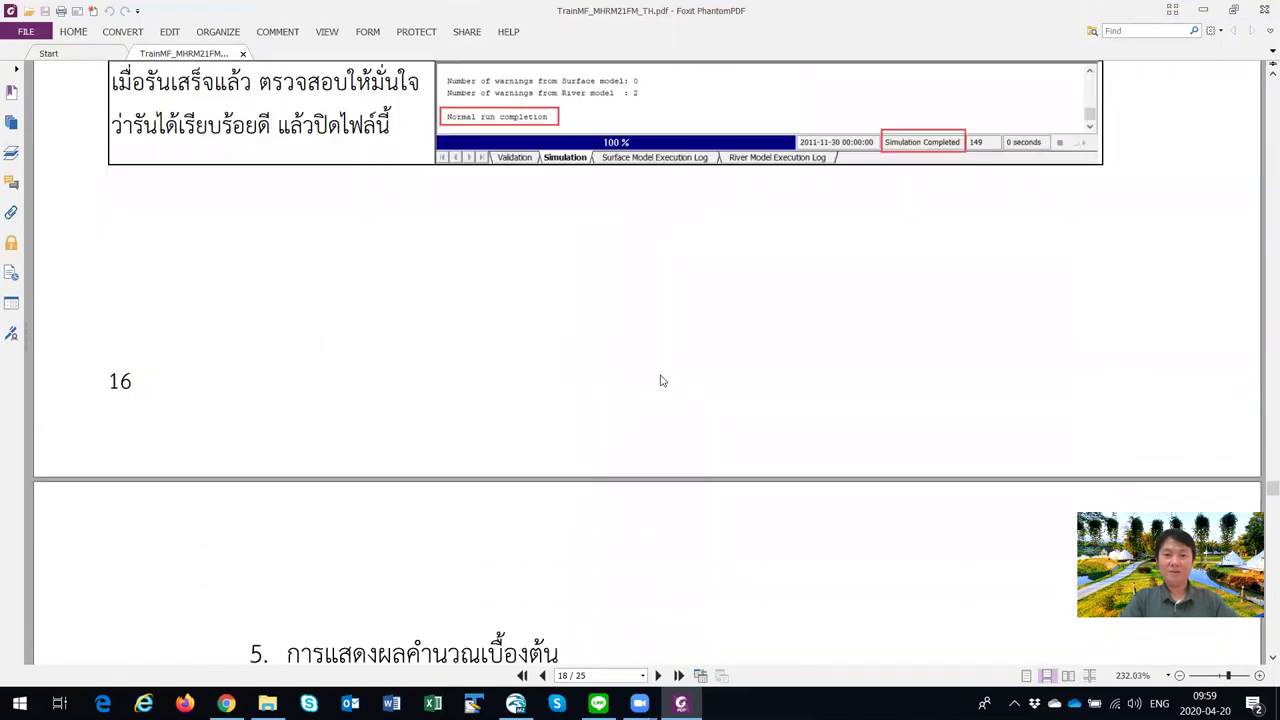
Step: Read section 5 of the training PDF on the M21FM and MHR result folders and the Q2000 inundation check
scroll(660, 380, down, 6)
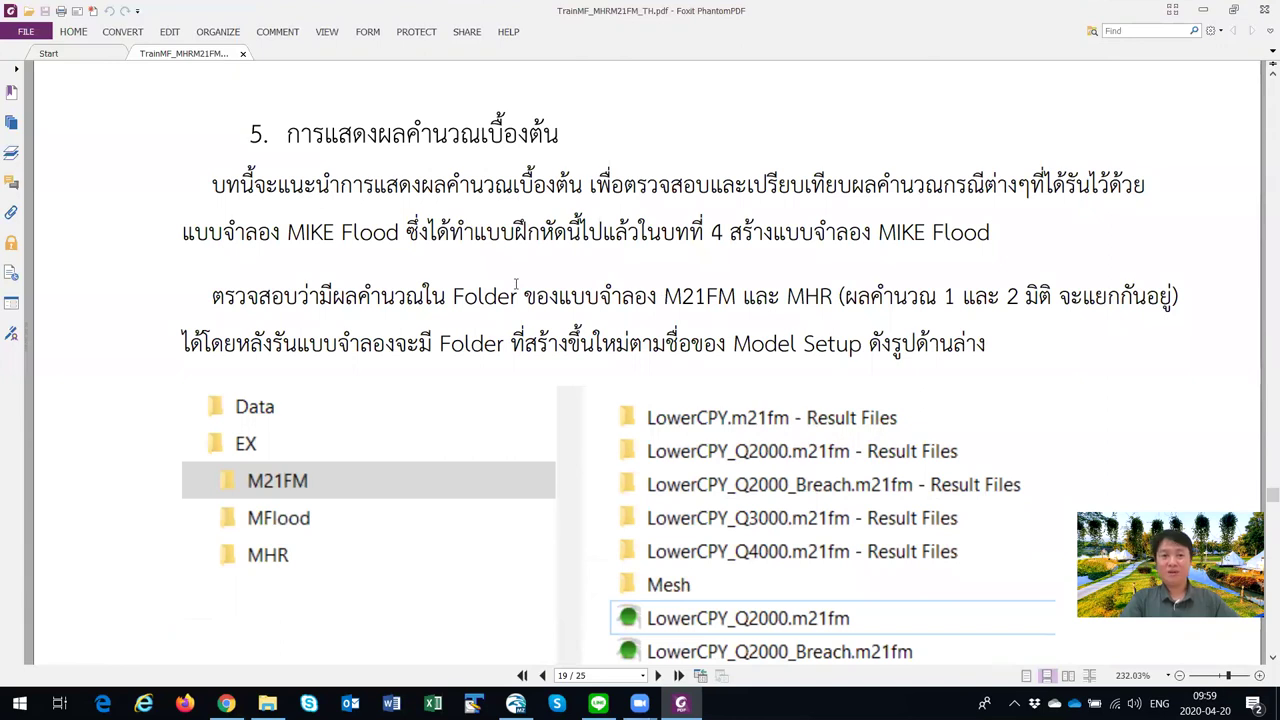
scroll(516, 284, down, 3)
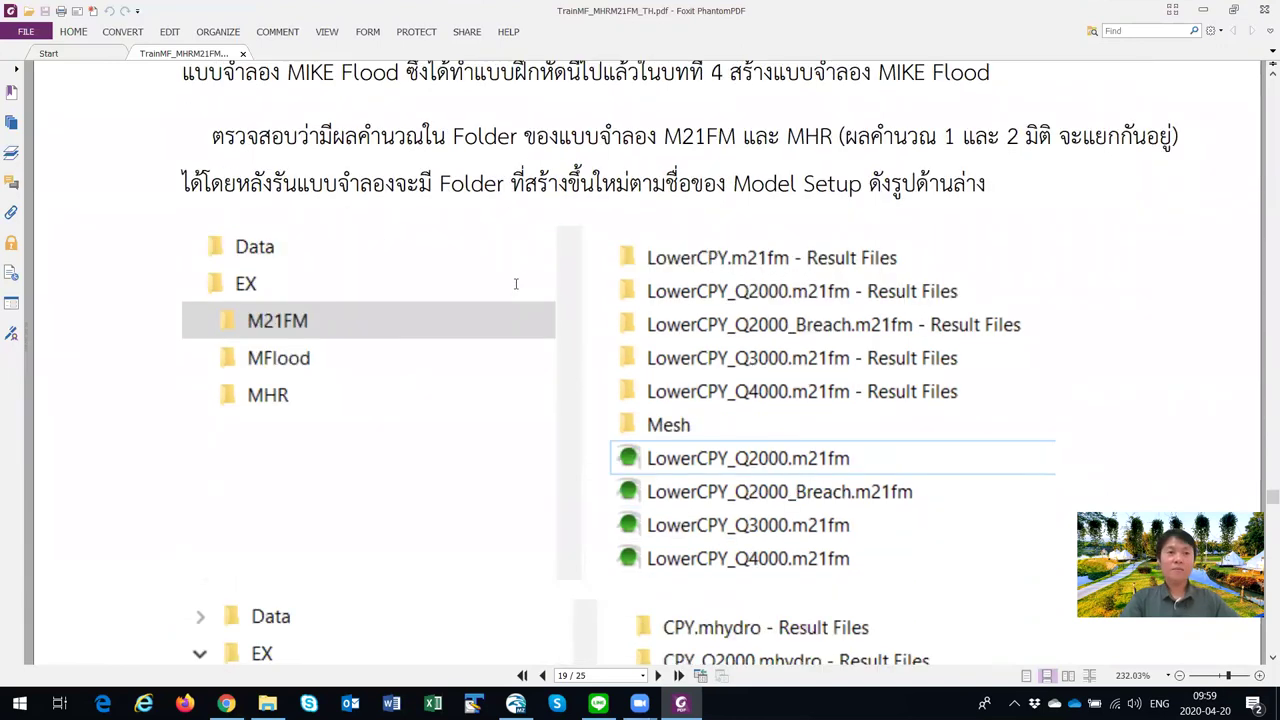
scroll(516, 284, up, 3)
scroll(516, 284, down, 11)
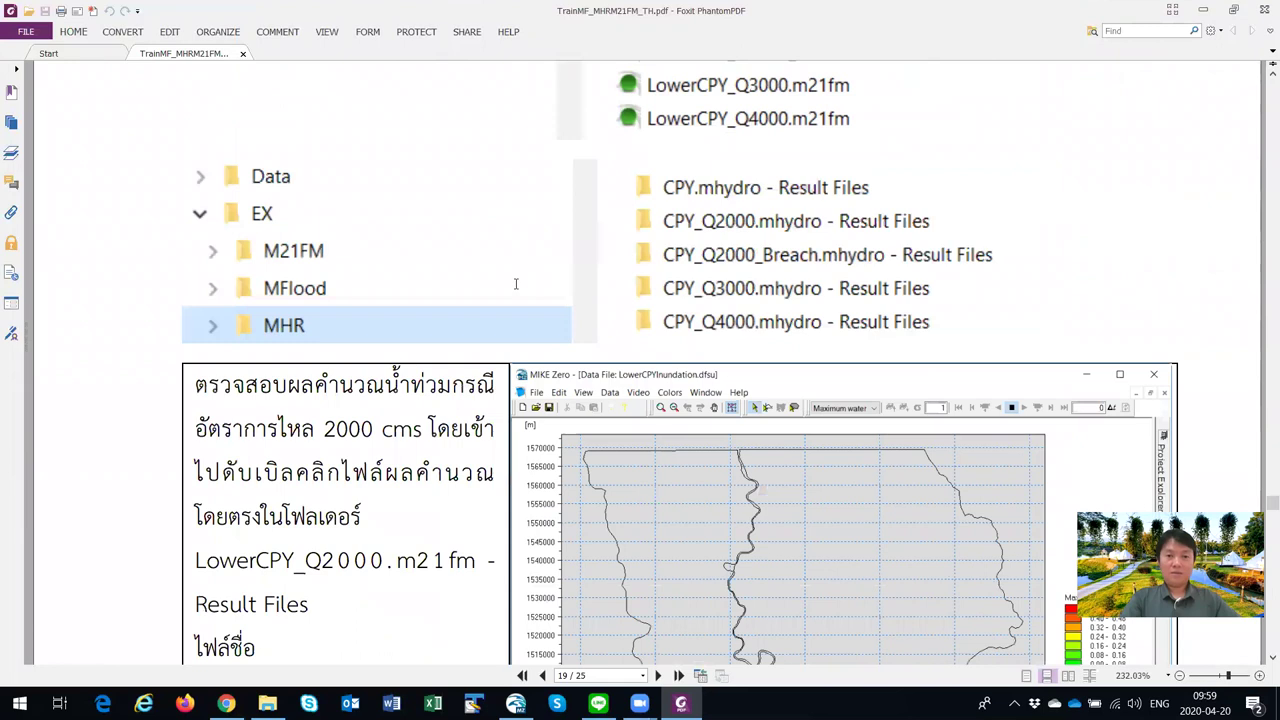
scroll(516, 284, down, 2)
scroll(516, 284, down, 3)
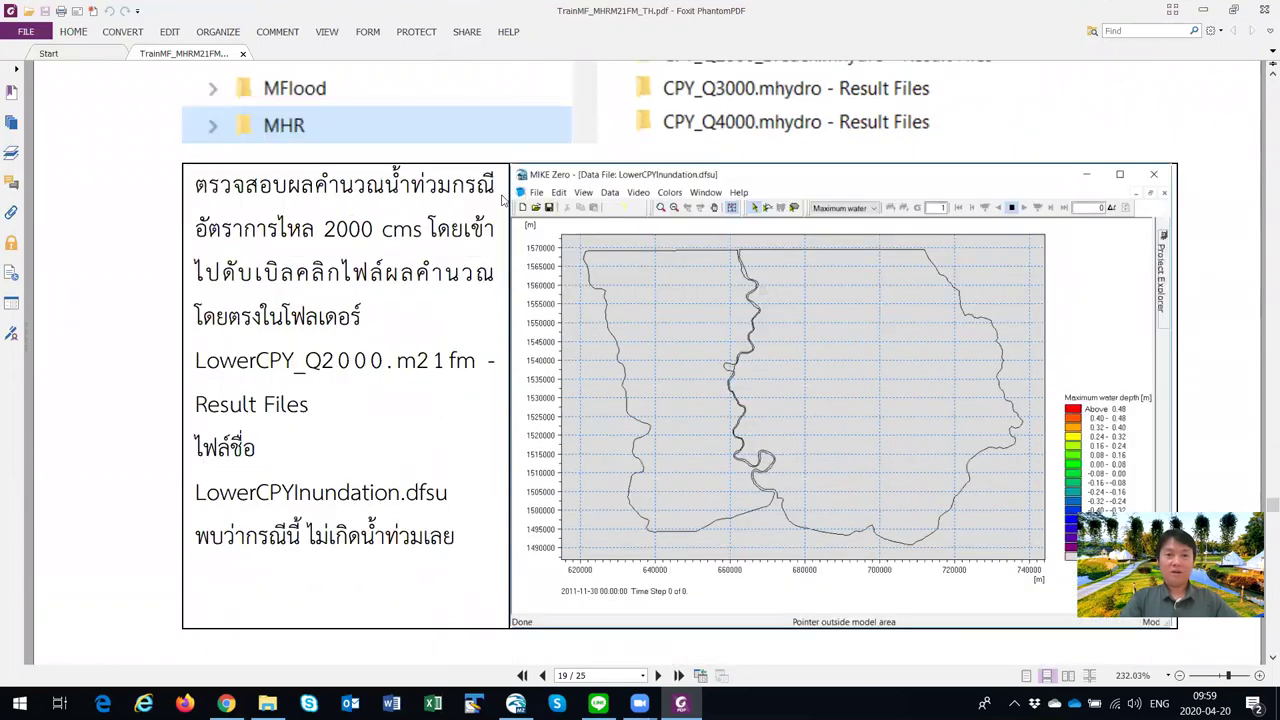
scroll(407, 151, down, 1)
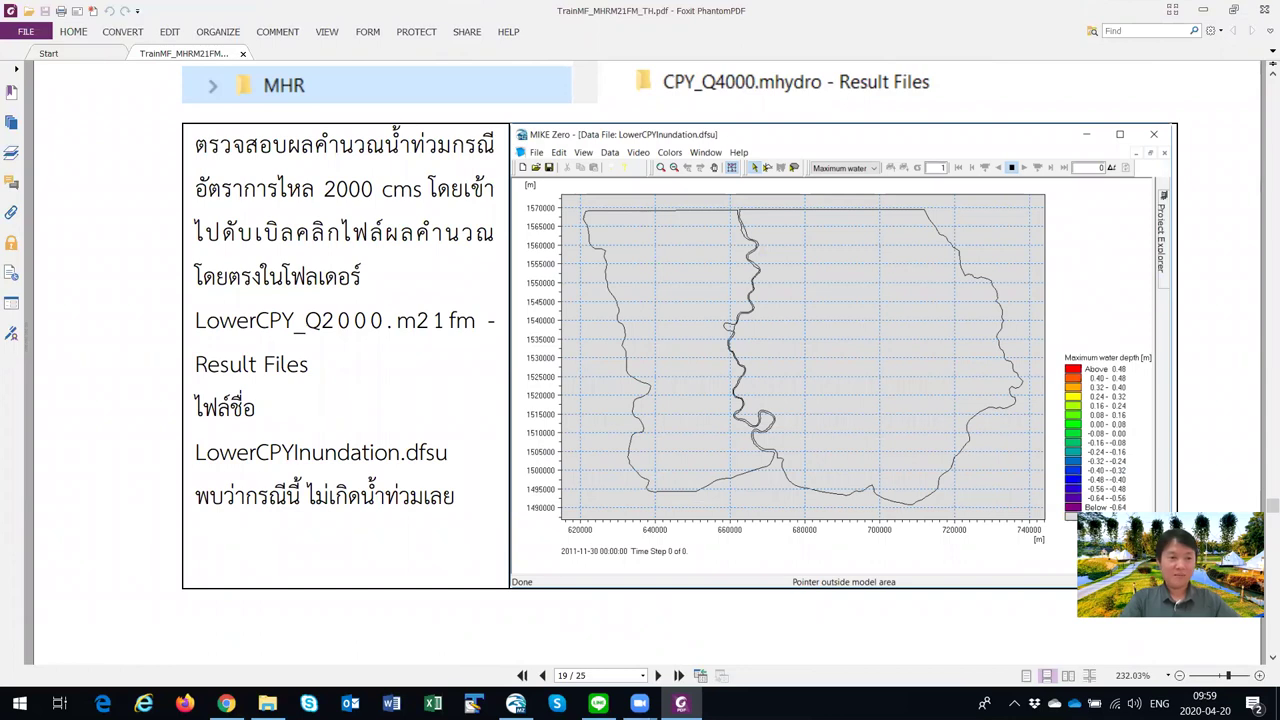
Step: Switch to File Explorer and check the result folders of each case in M21FM and MHR
key(alt+Tab)
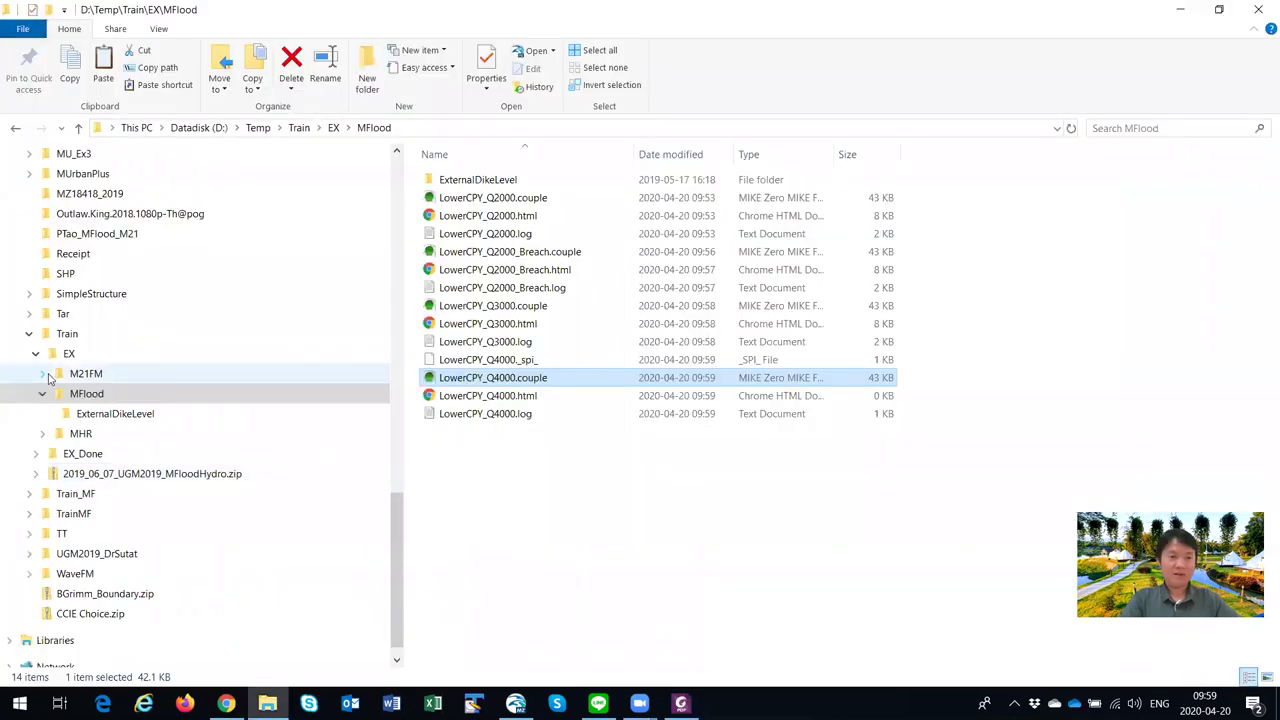
click(86, 373)
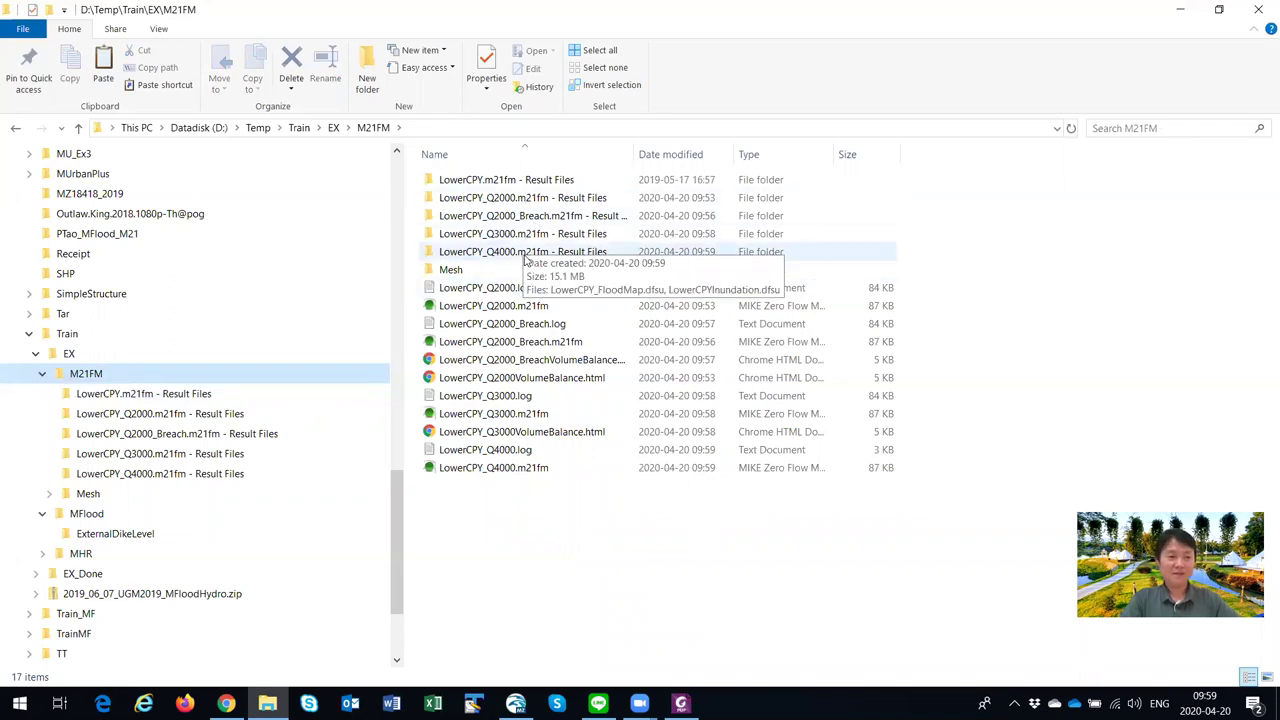
click(42, 513)
click(80, 526)
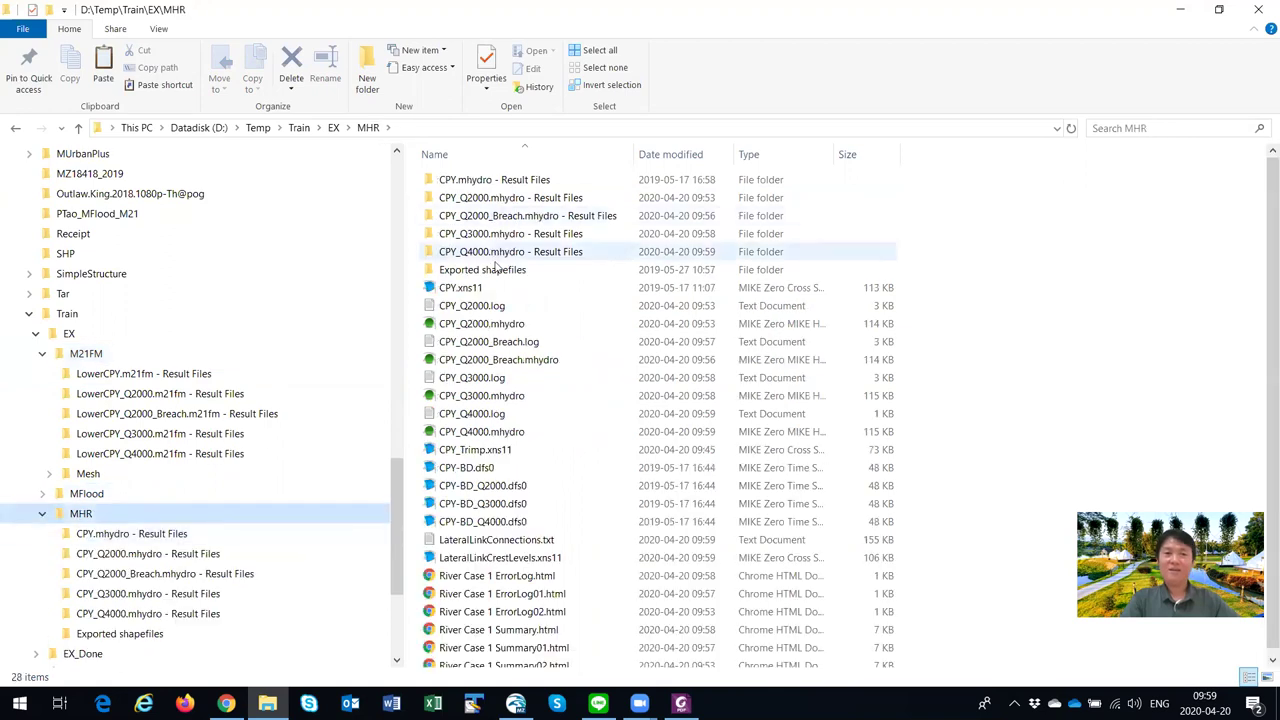
click(42, 513)
Step: Show the contents of the LowerCPY_Q2000.m21fm - Result Files folder and return to the Q4000 run in MIKE Zero
click(137, 398)
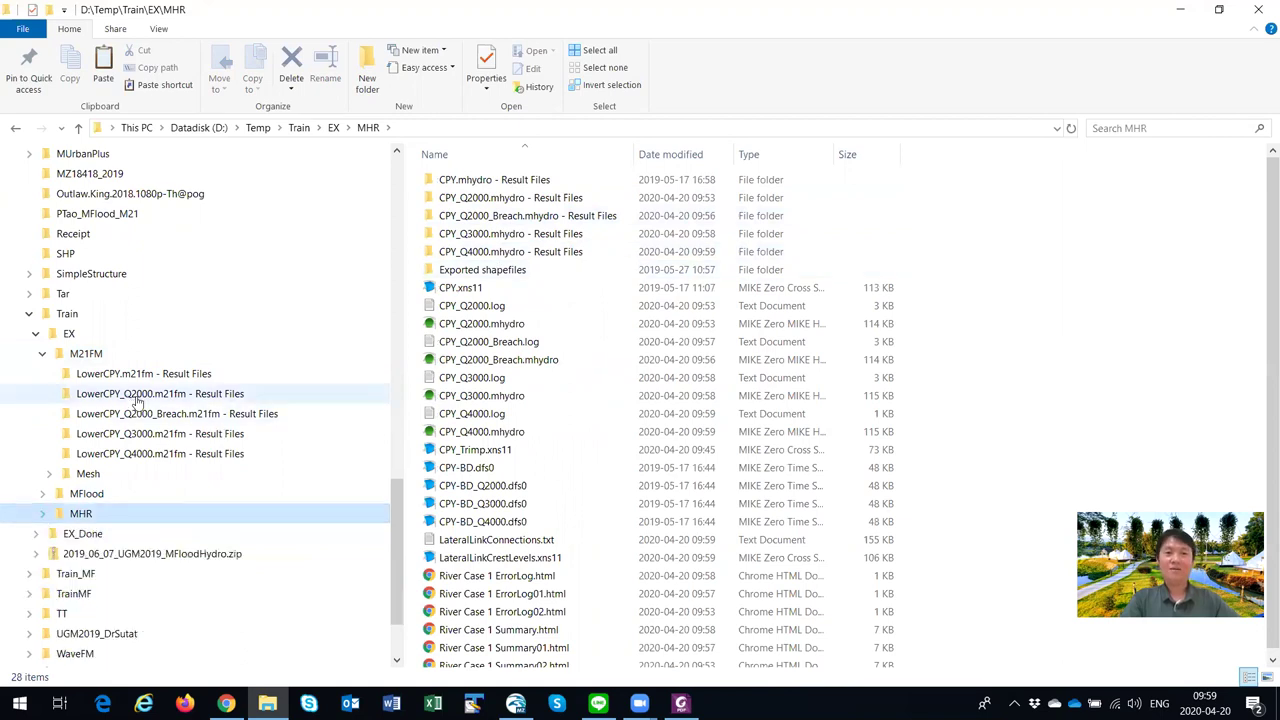
click(532, 258)
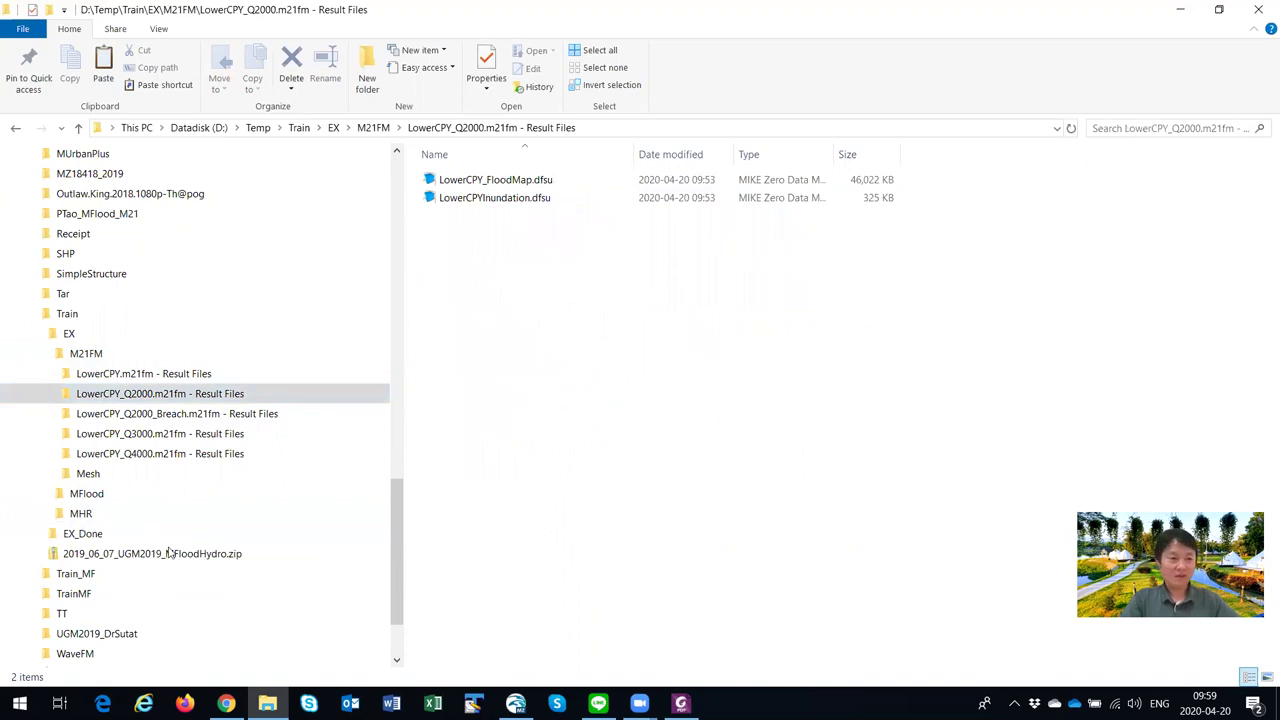
key(alt+Tab)
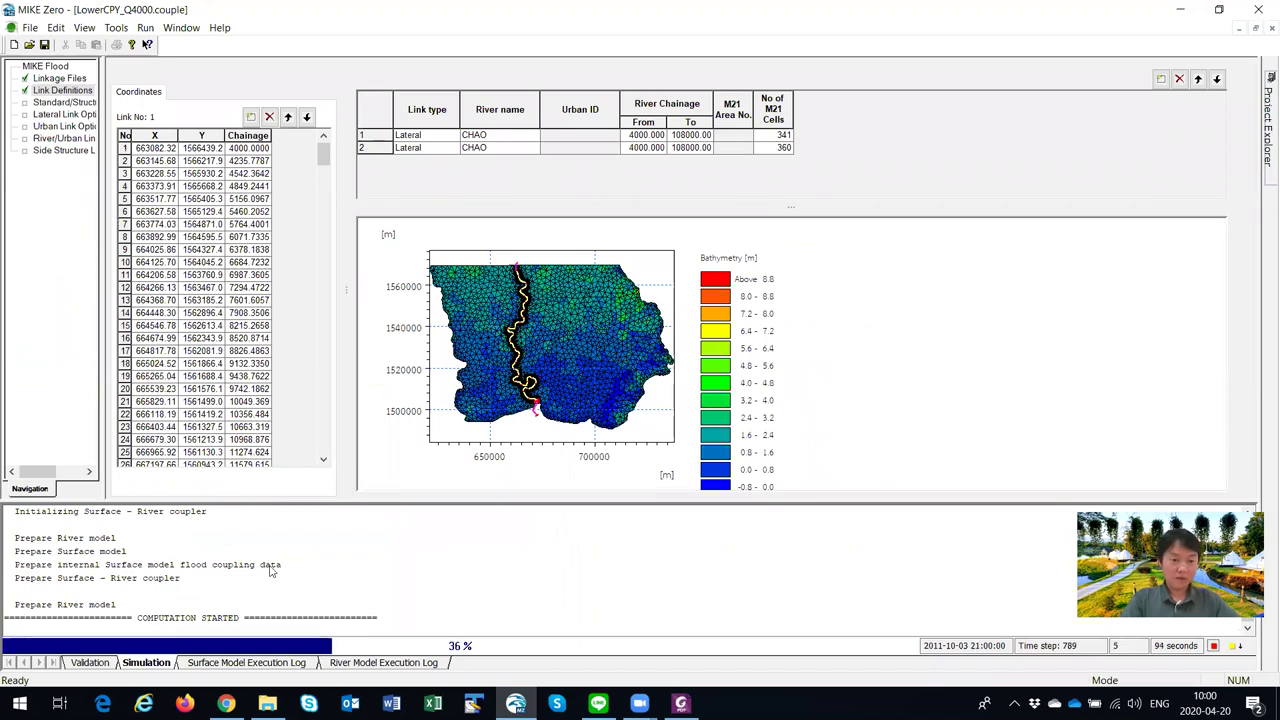
Step: Open the MIKE 21 input linked to the Q4000 coupling and review the Inundation output's specification and output items
click(46, 80)
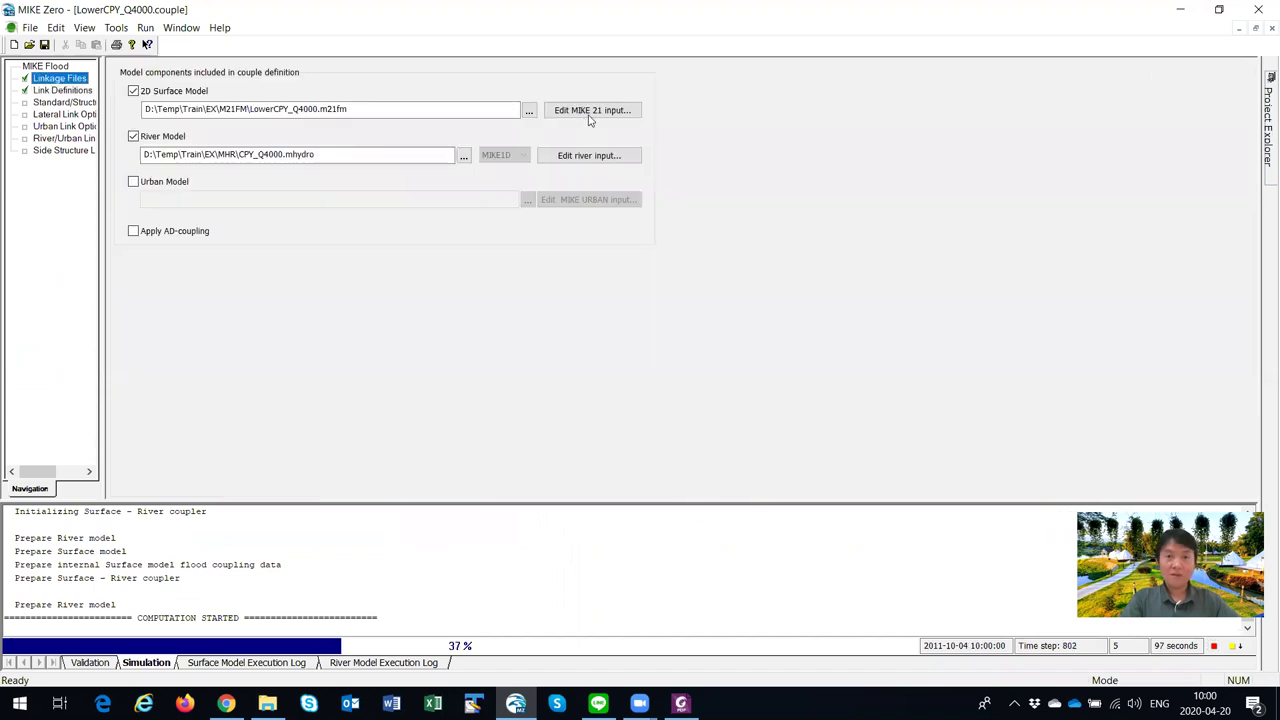
click(592, 114)
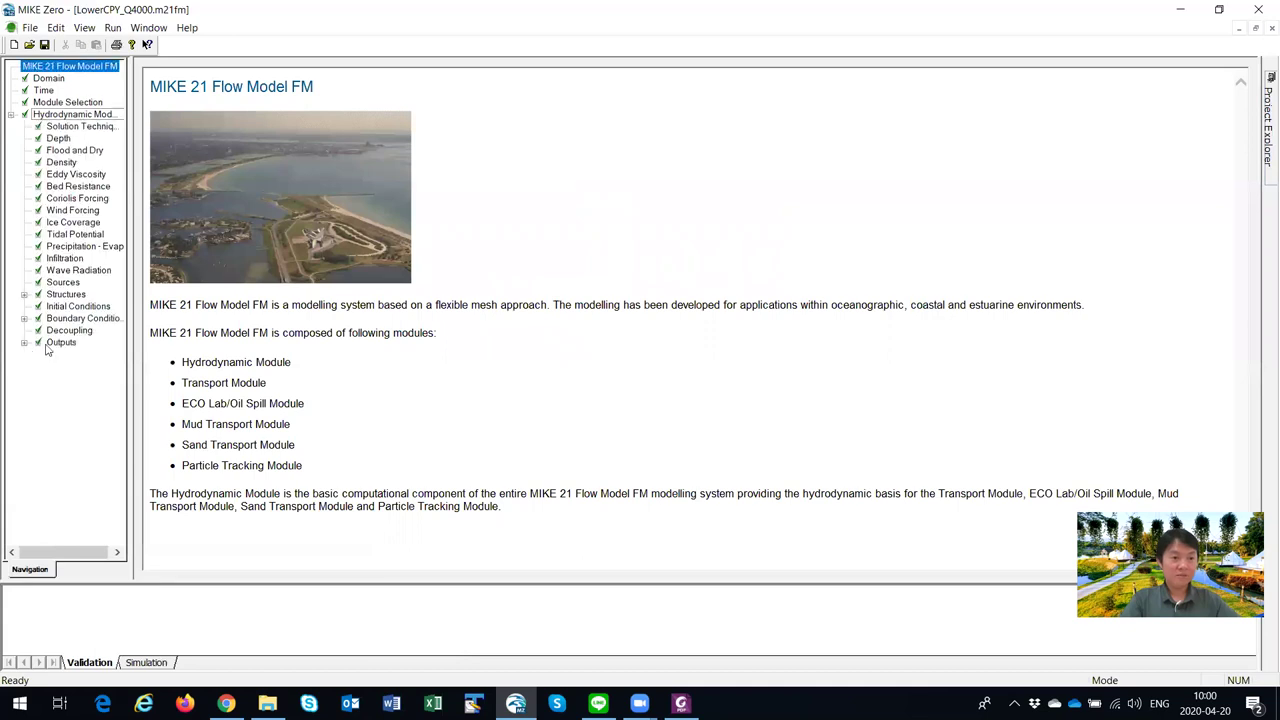
double_click(47, 345)
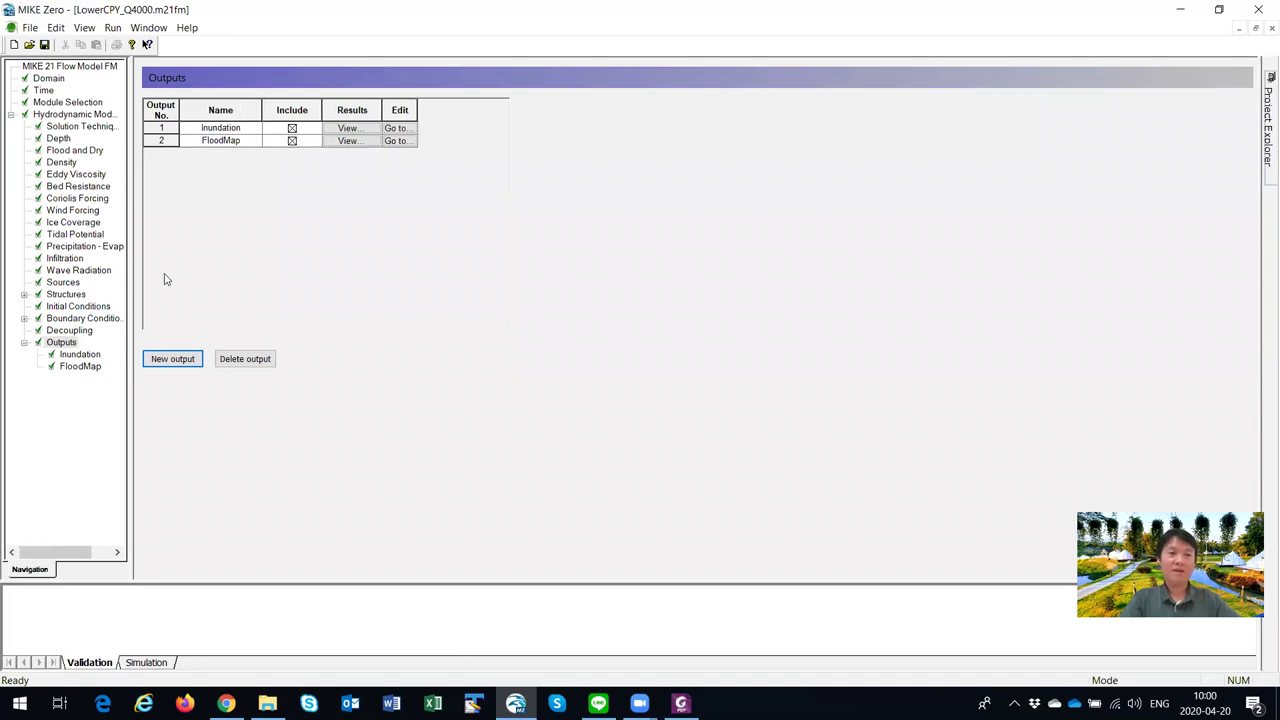
click(396, 135)
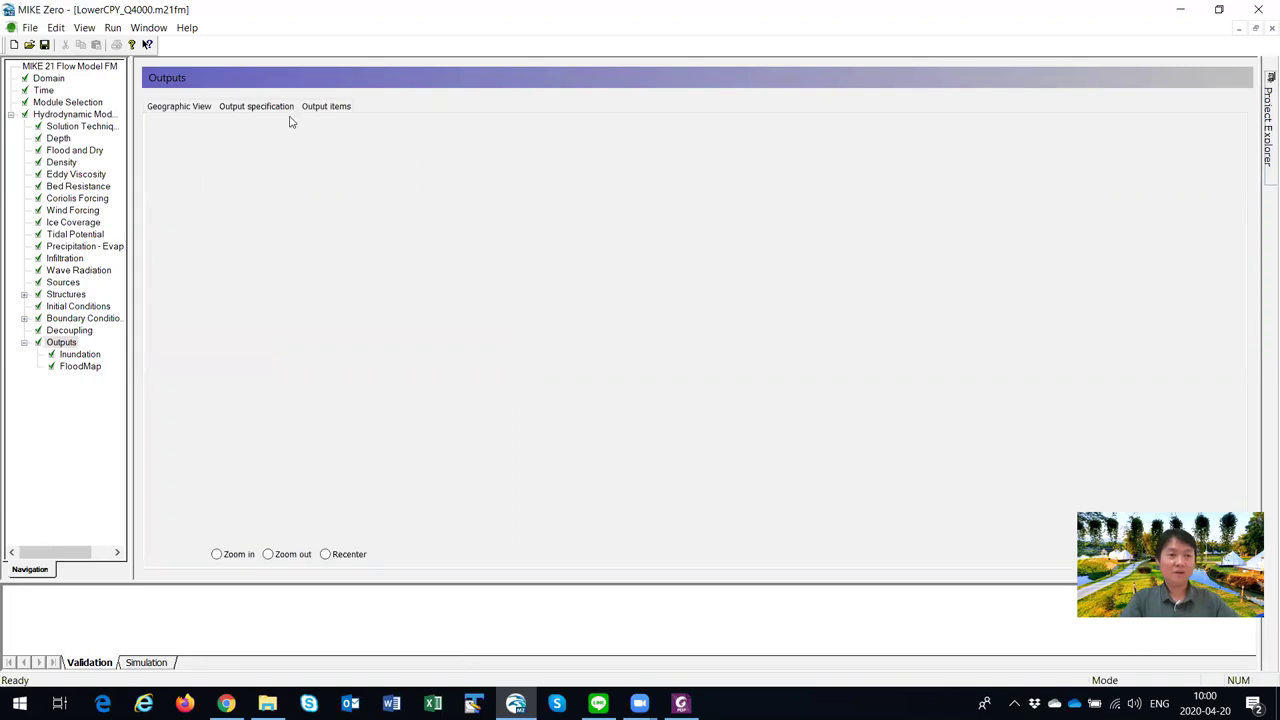
click(269, 111)
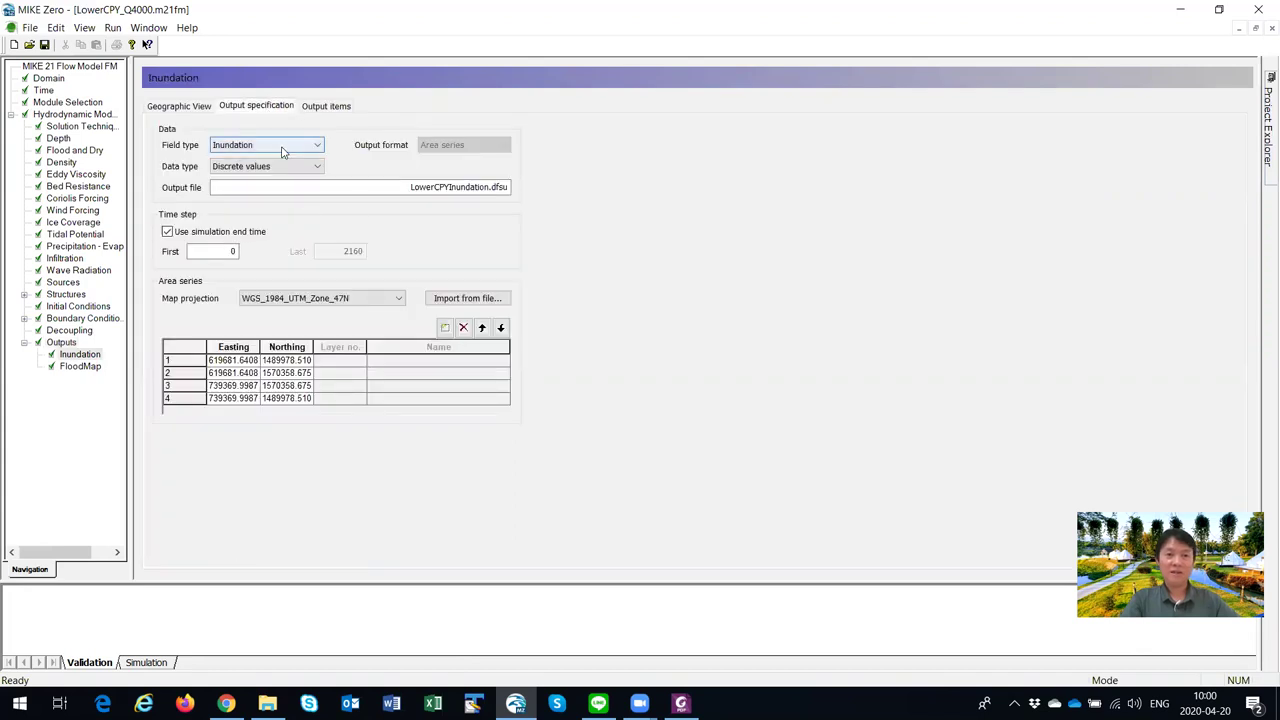
click(330, 106)
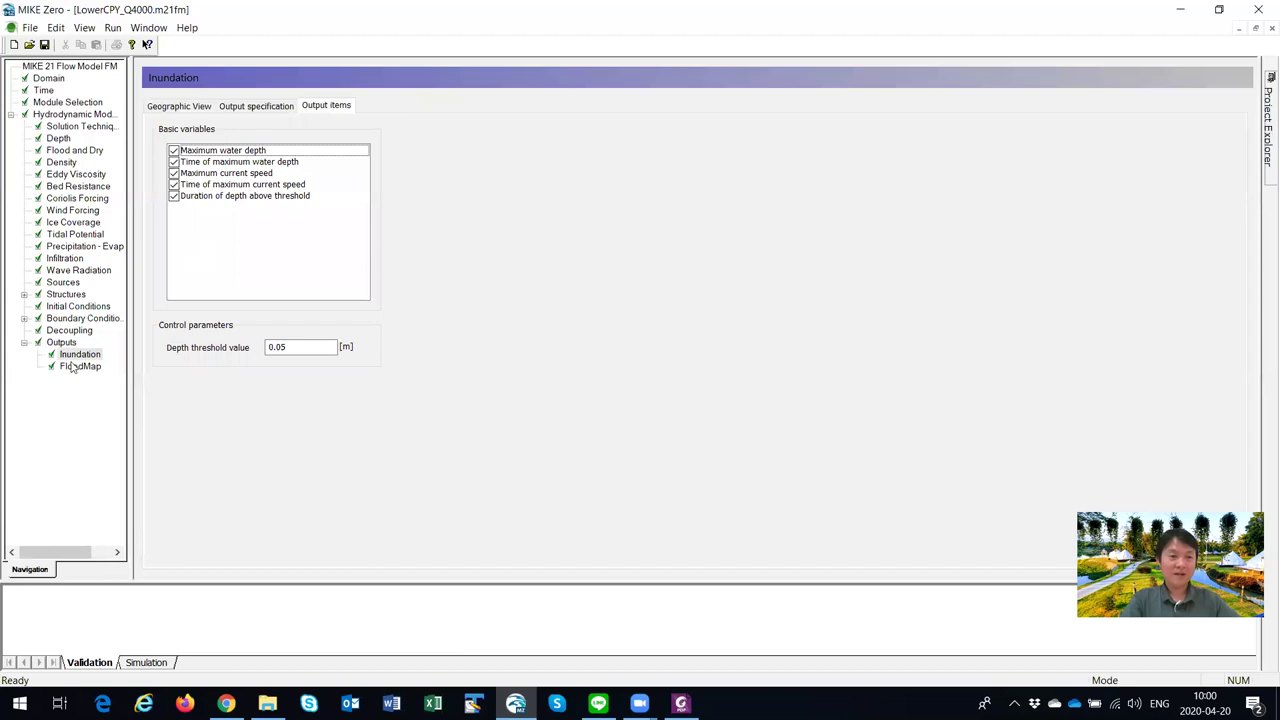
Step: Review the FloodMap output specification and compare it with the Inundation output in LowerCPY_Q4000.m21fm
click(247, 111)
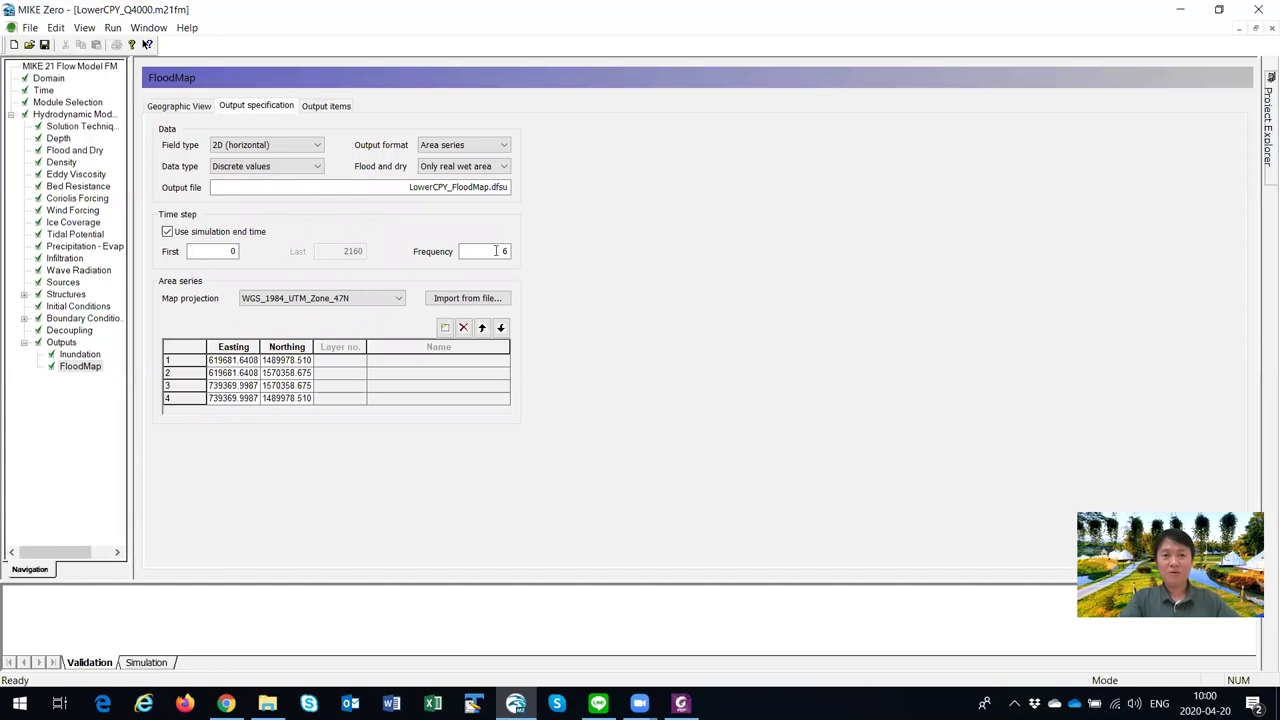
click(42, 91)
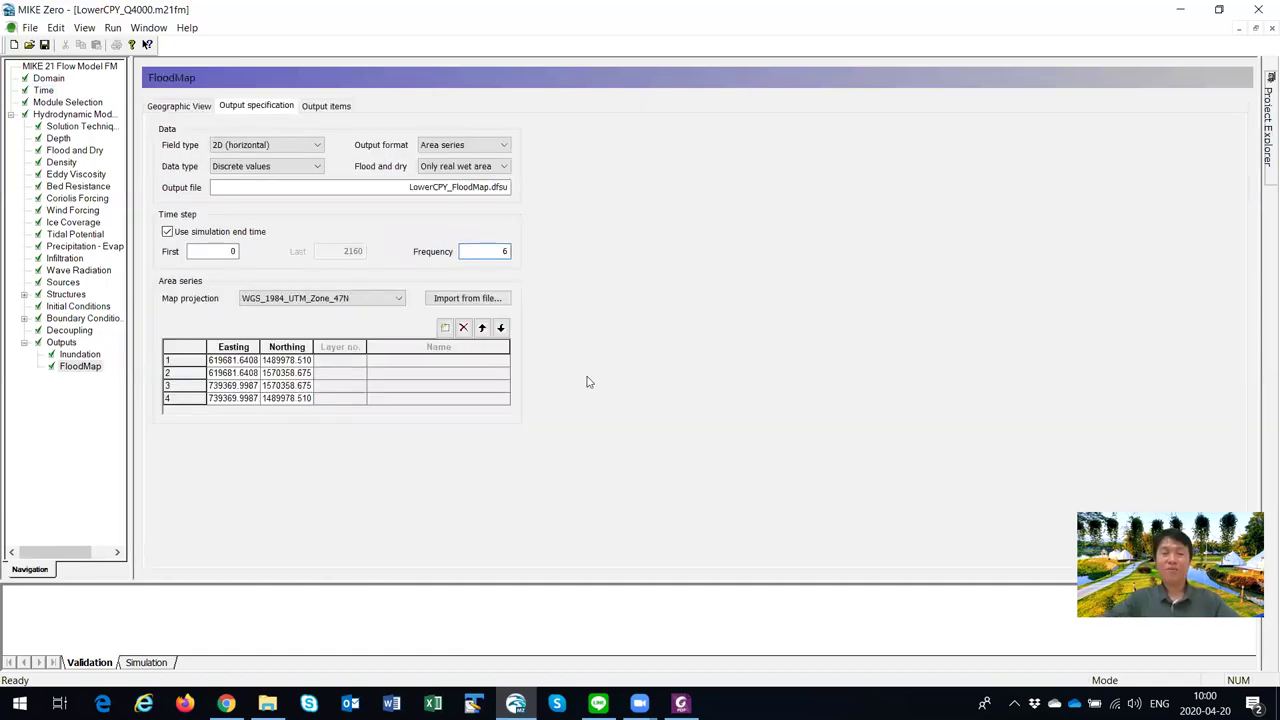
click(68, 343)
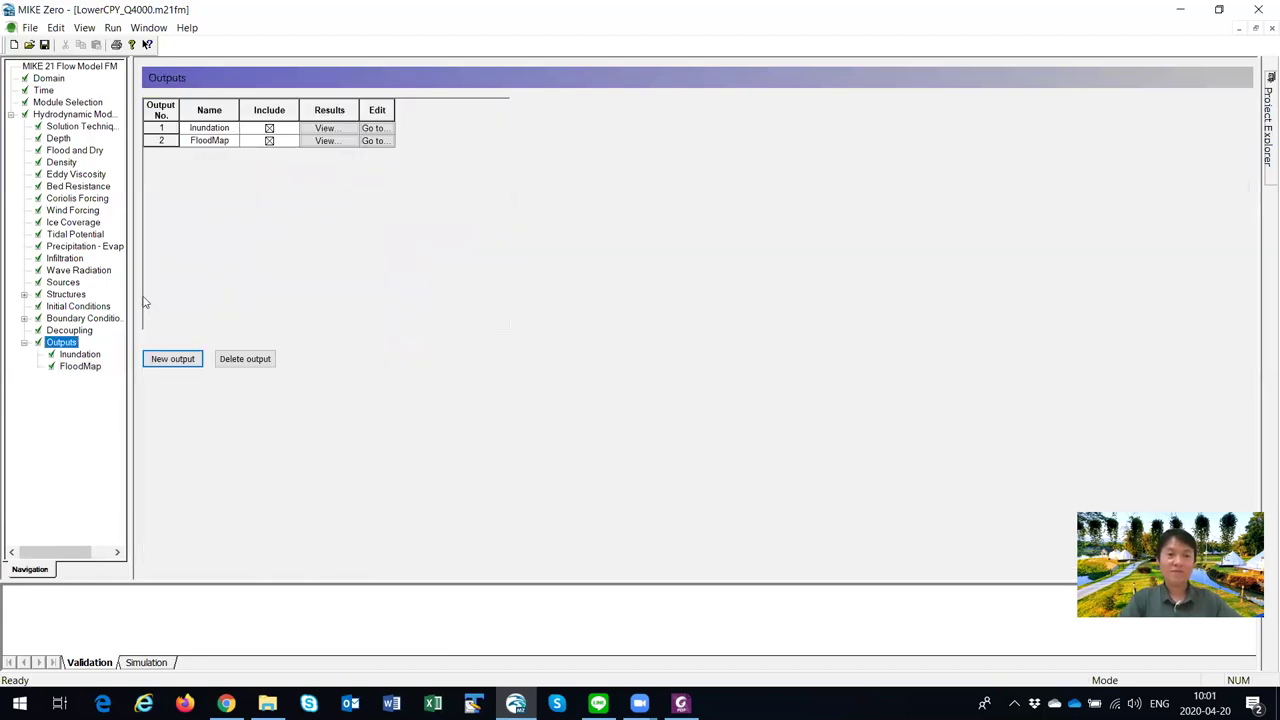
key(Down)
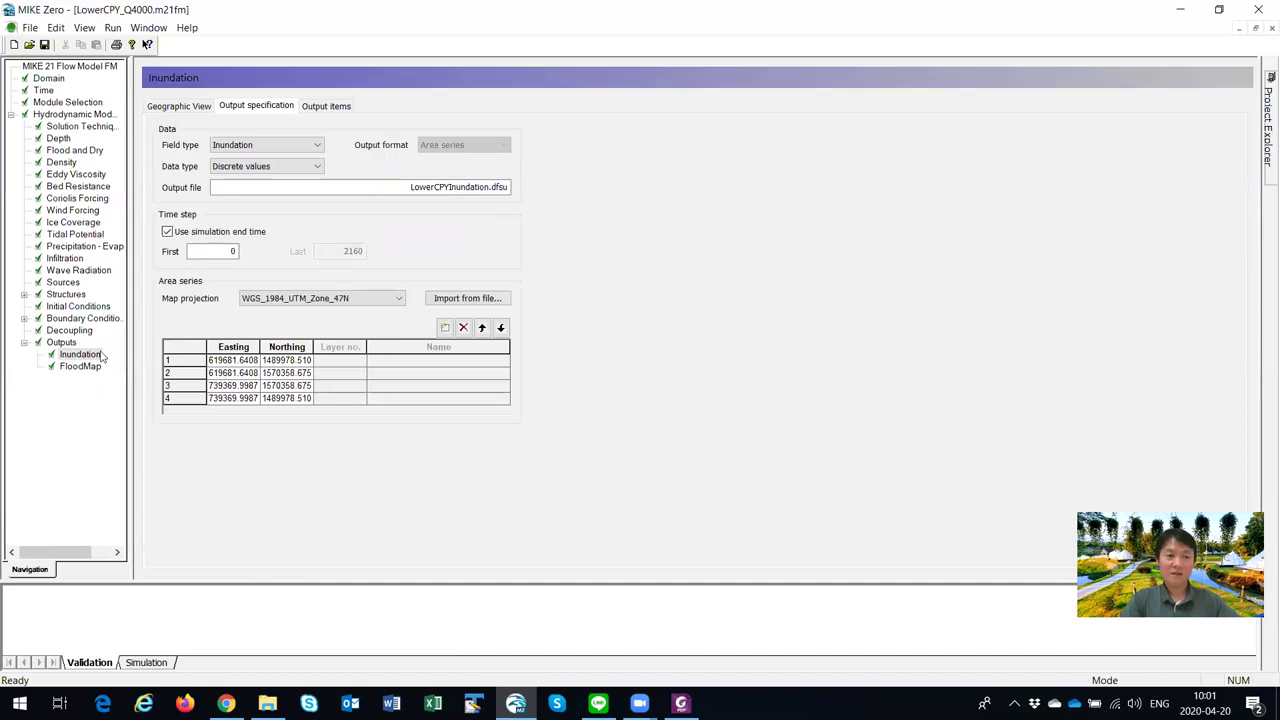
key(Down)
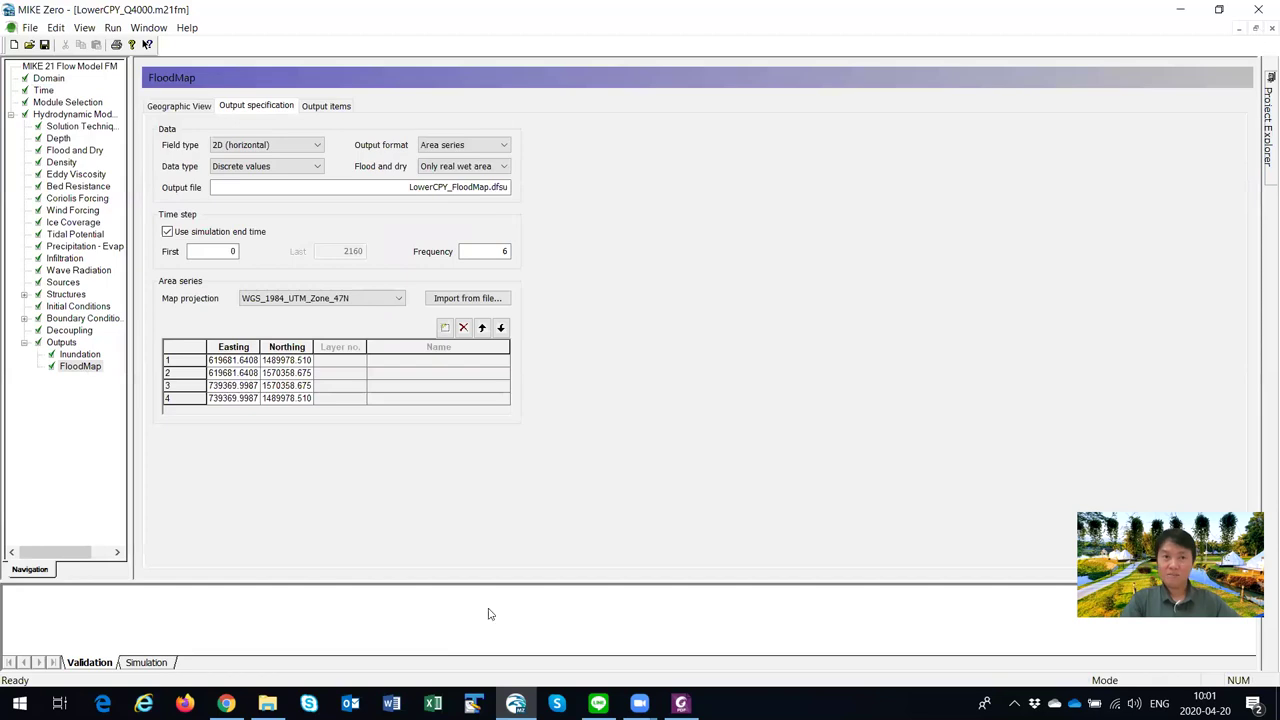
Step: Switch to File Explorer, view the Q2000 maximum water depth in LowerCPYInundation.dfsu, and close the result
key(ctrl+Tab)
key(alt+Tab)
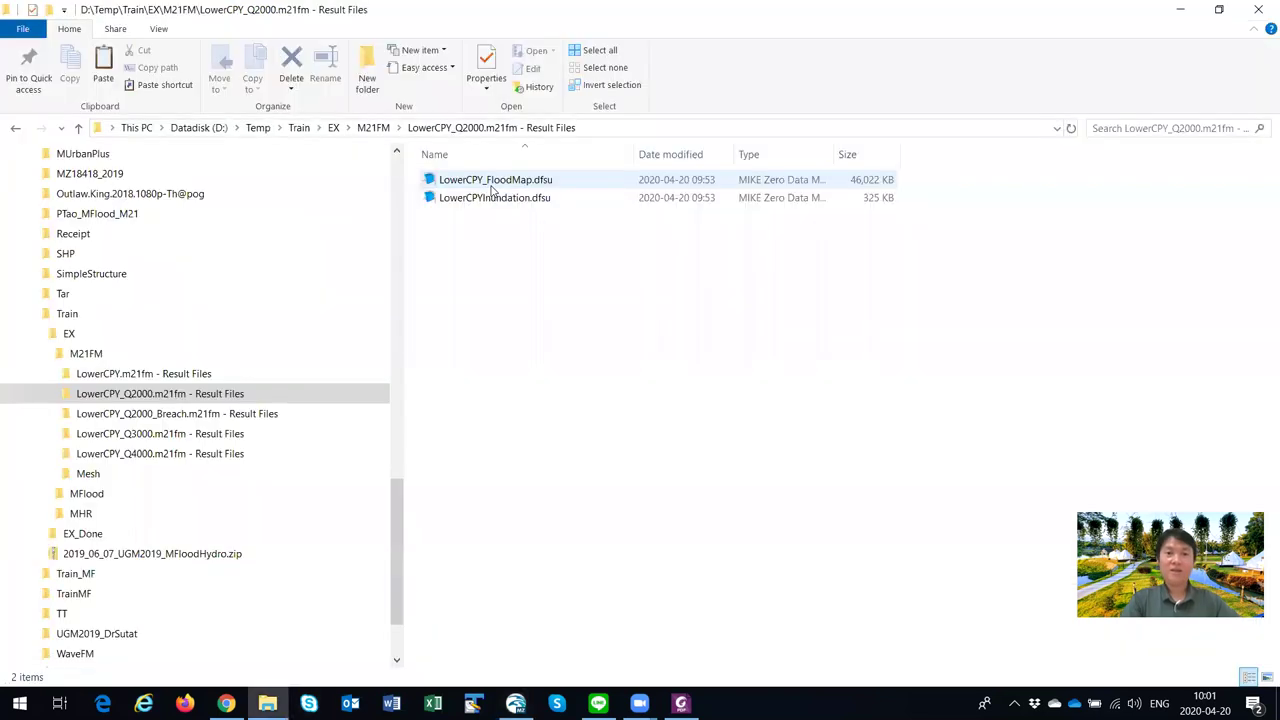
key(Down)
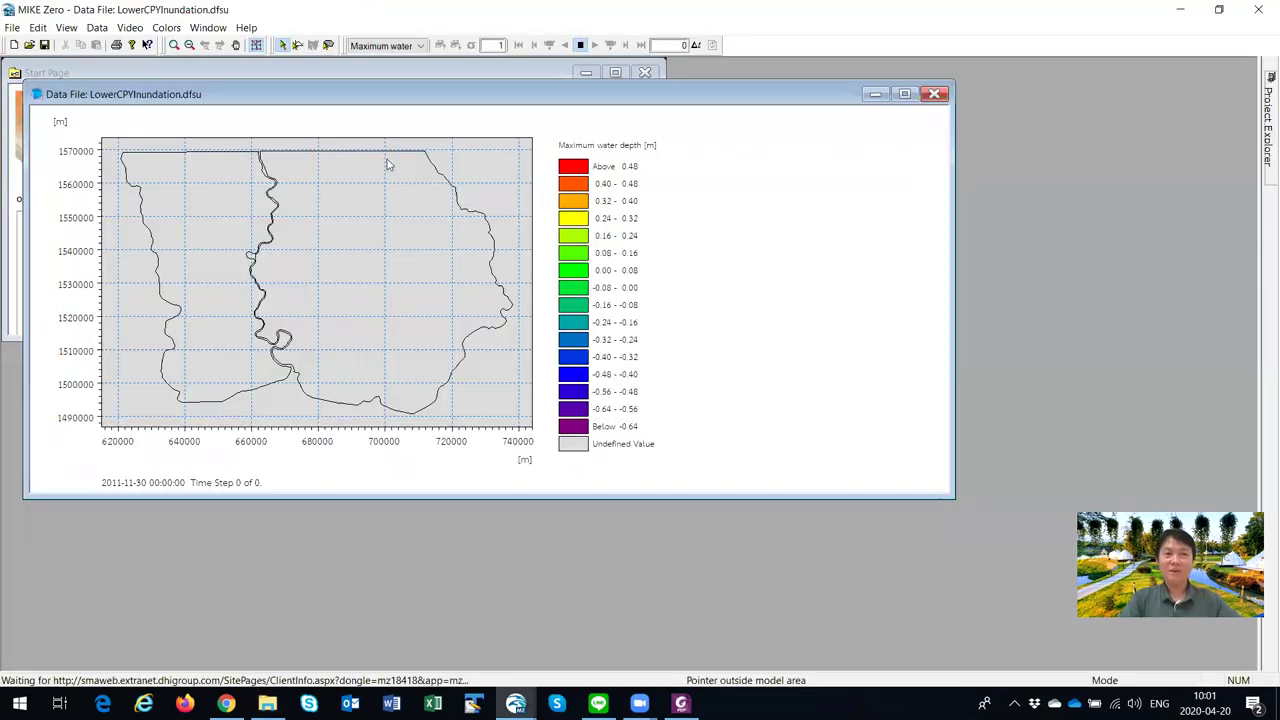
click(1259, 8)
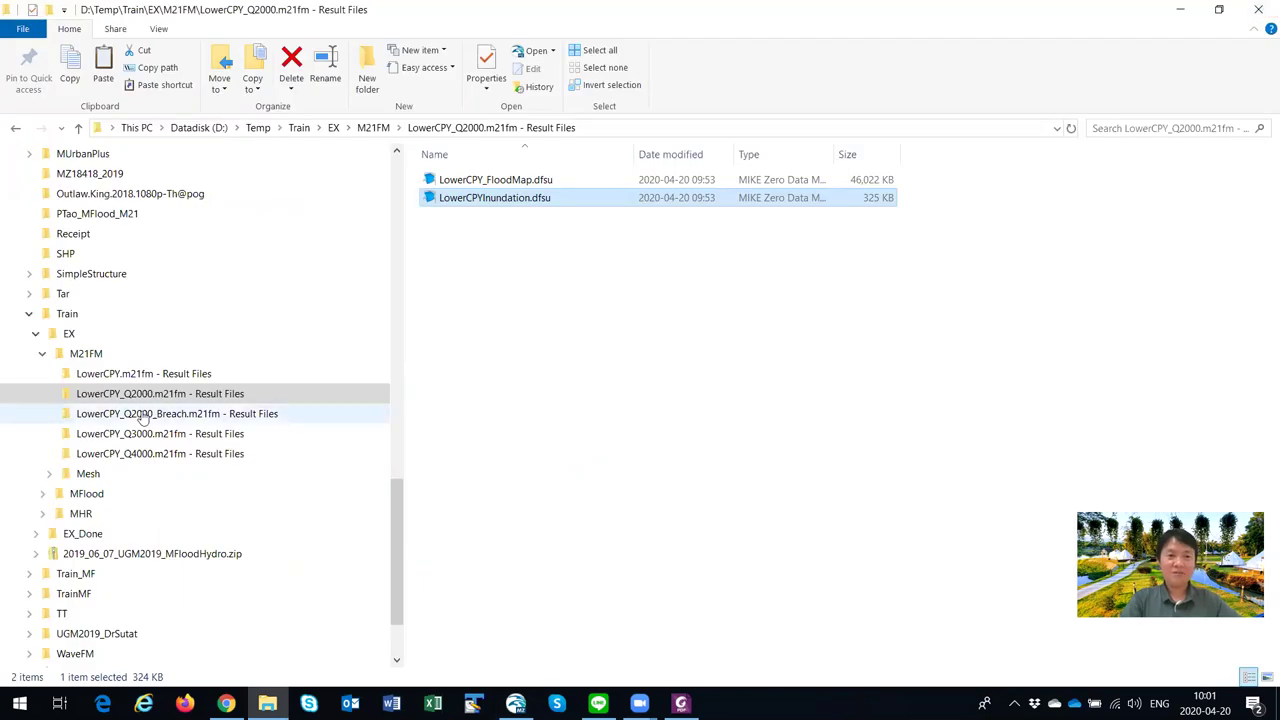
Step: Open LowerCPYInundation.dfsu from the Q2000 breach result folder and examine the maximum water depth map and available result items
click(143, 414)
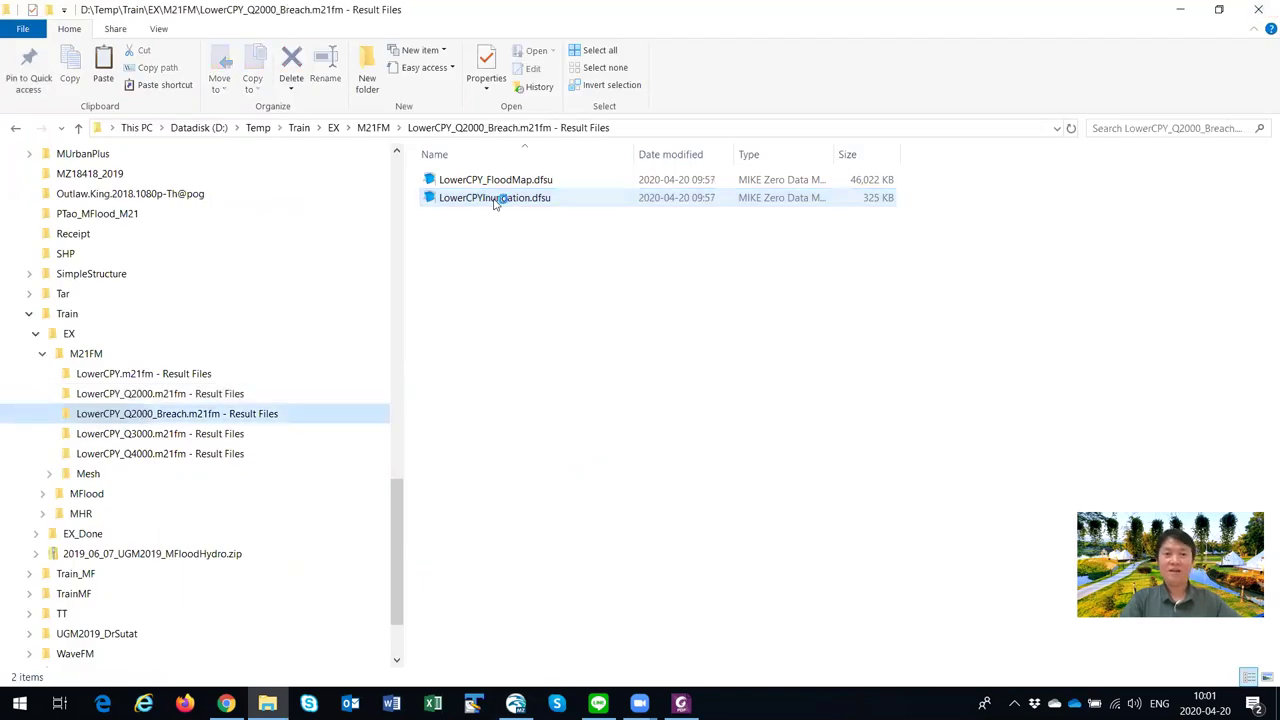
click(493, 200)
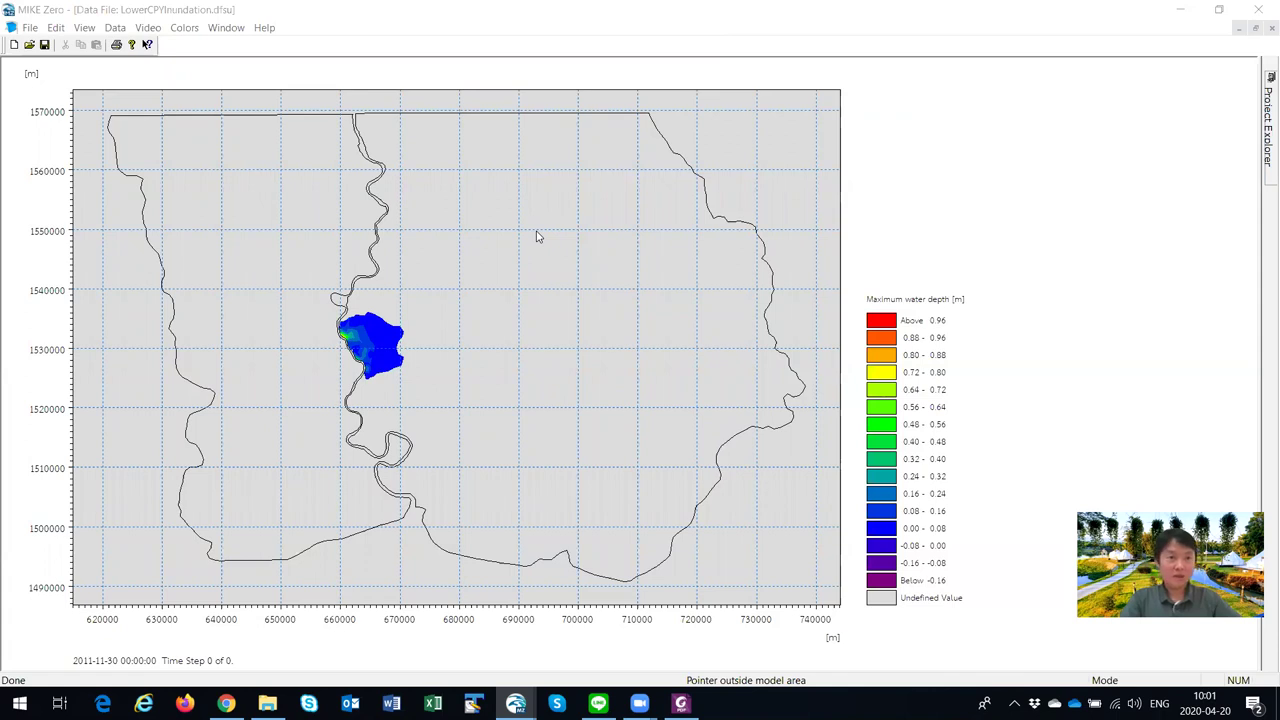
click(422, 62)
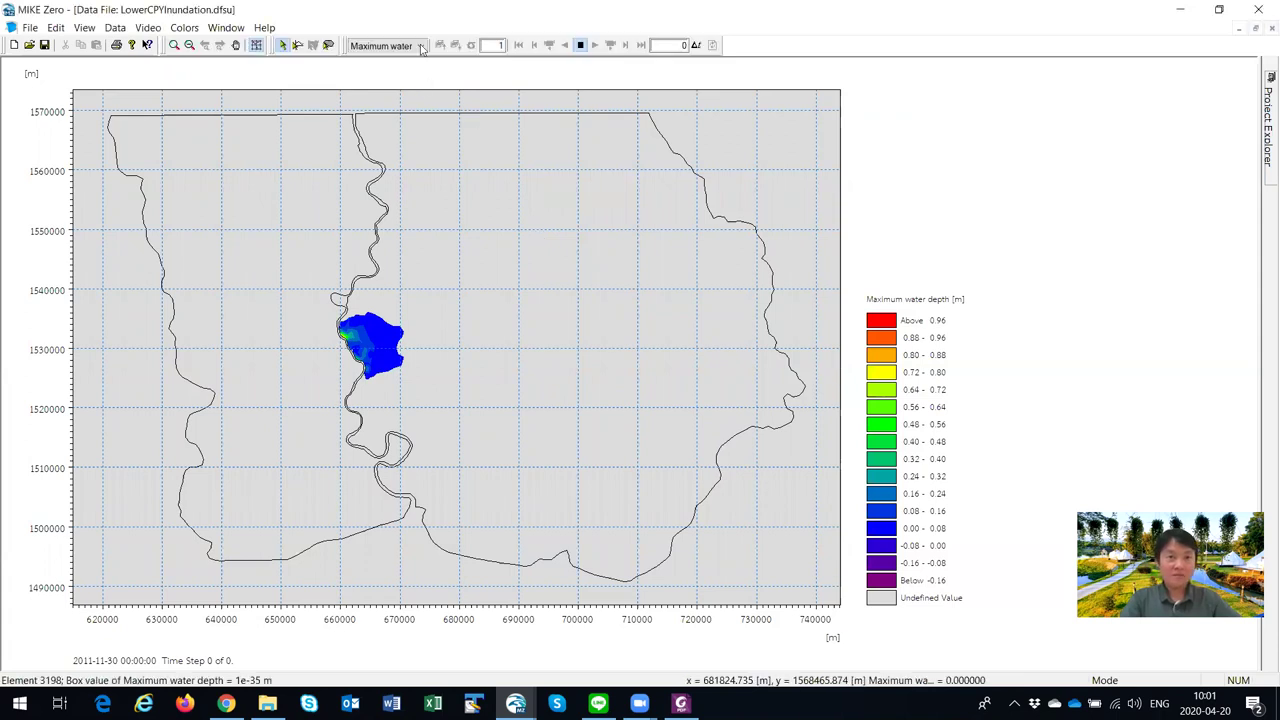
click(420, 46)
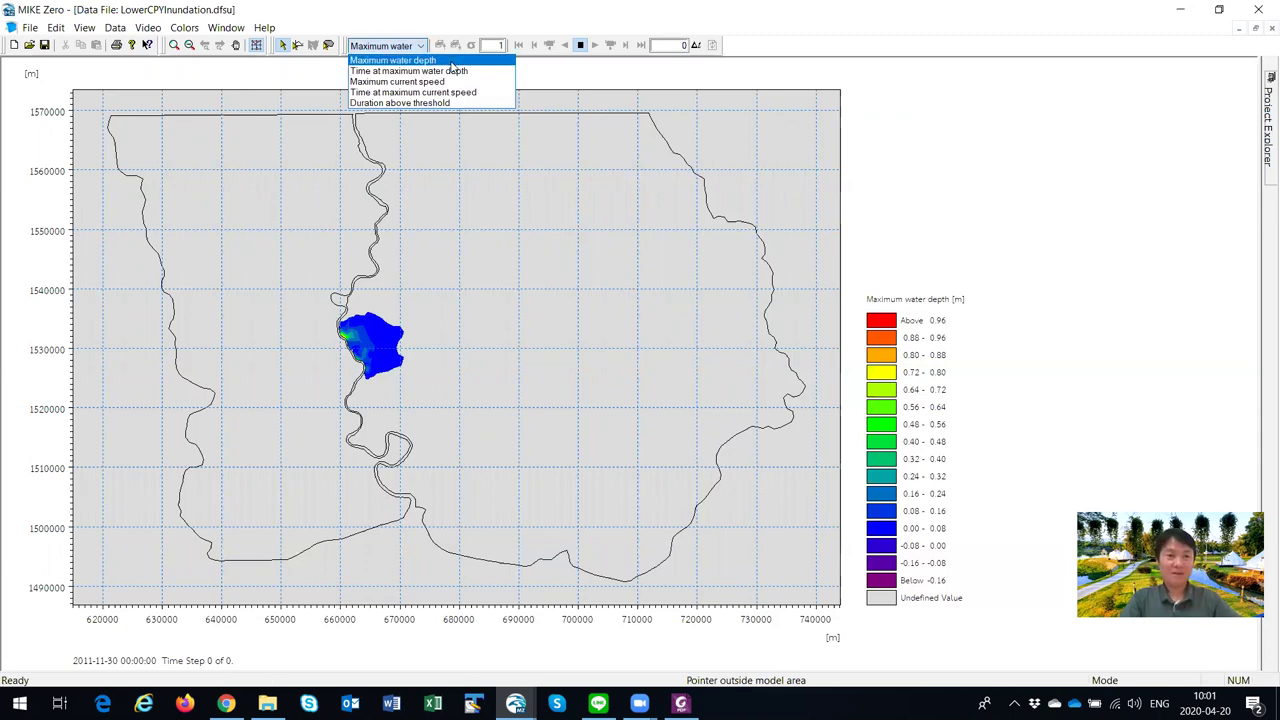
click(512, 253)
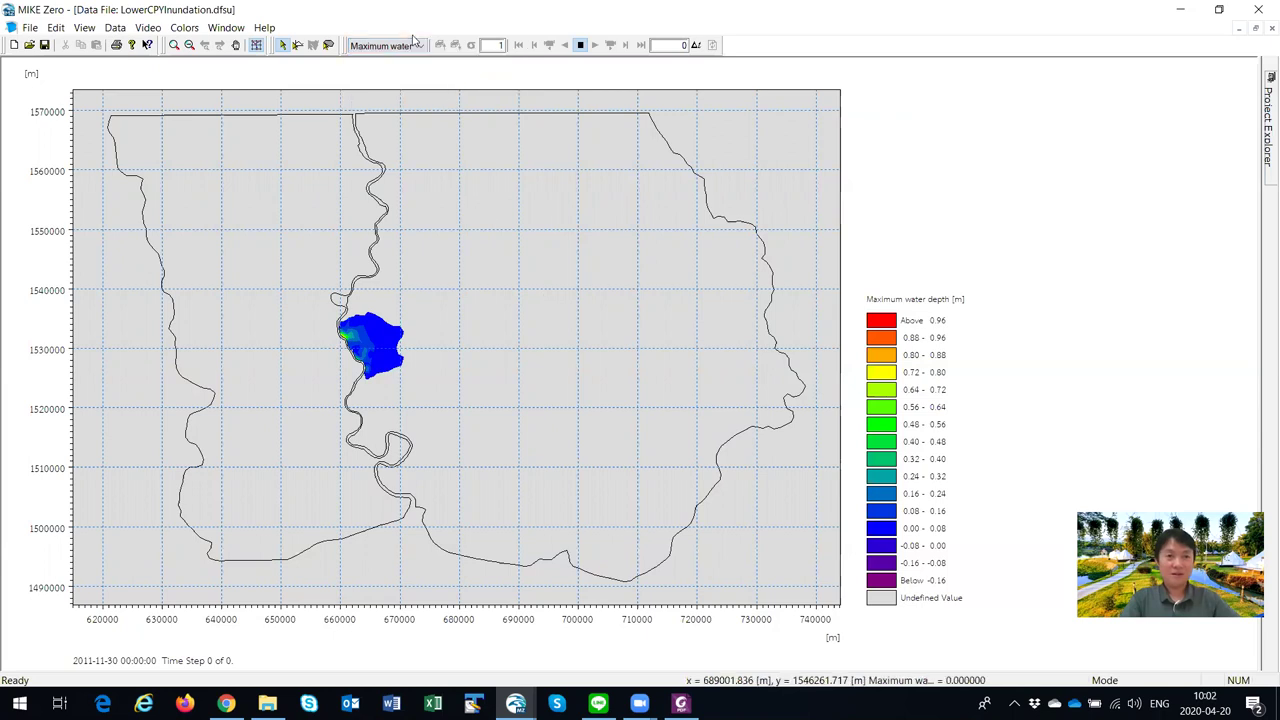
Step: View the breach case's maximum current speed and duration above threshold maps, and close the inundation result
click(417, 47)
click(429, 83)
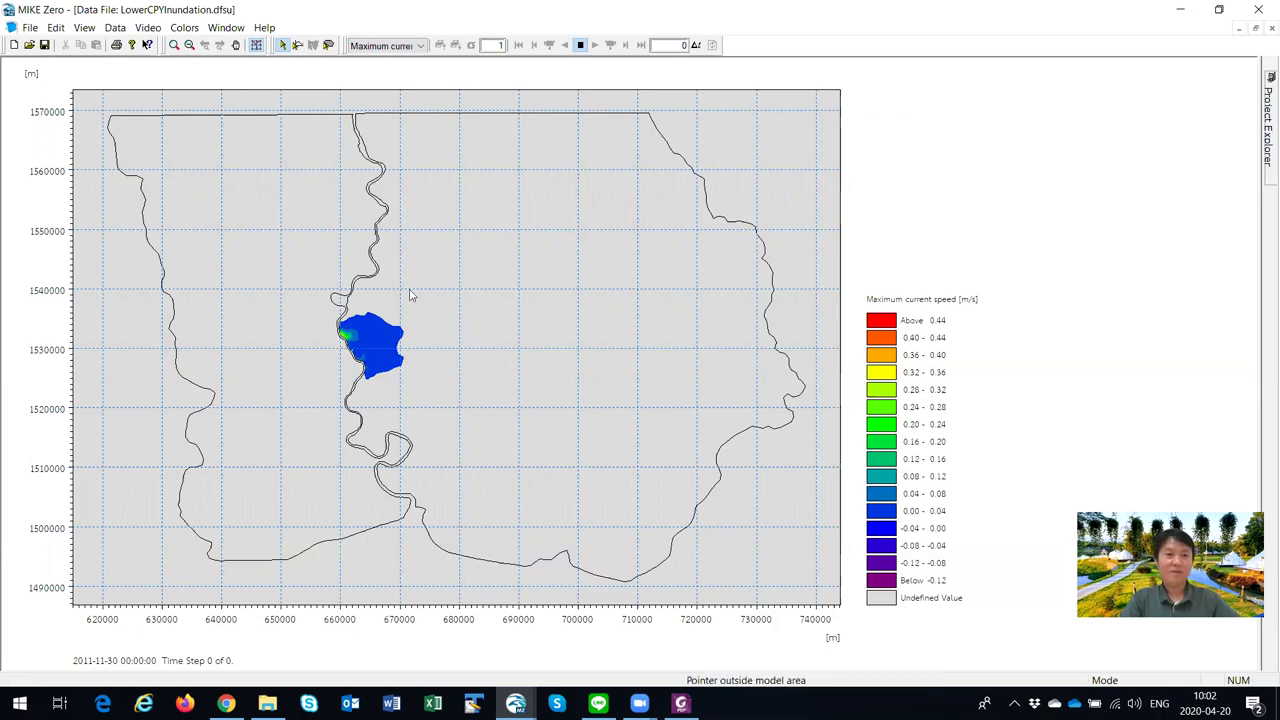
click(420, 47)
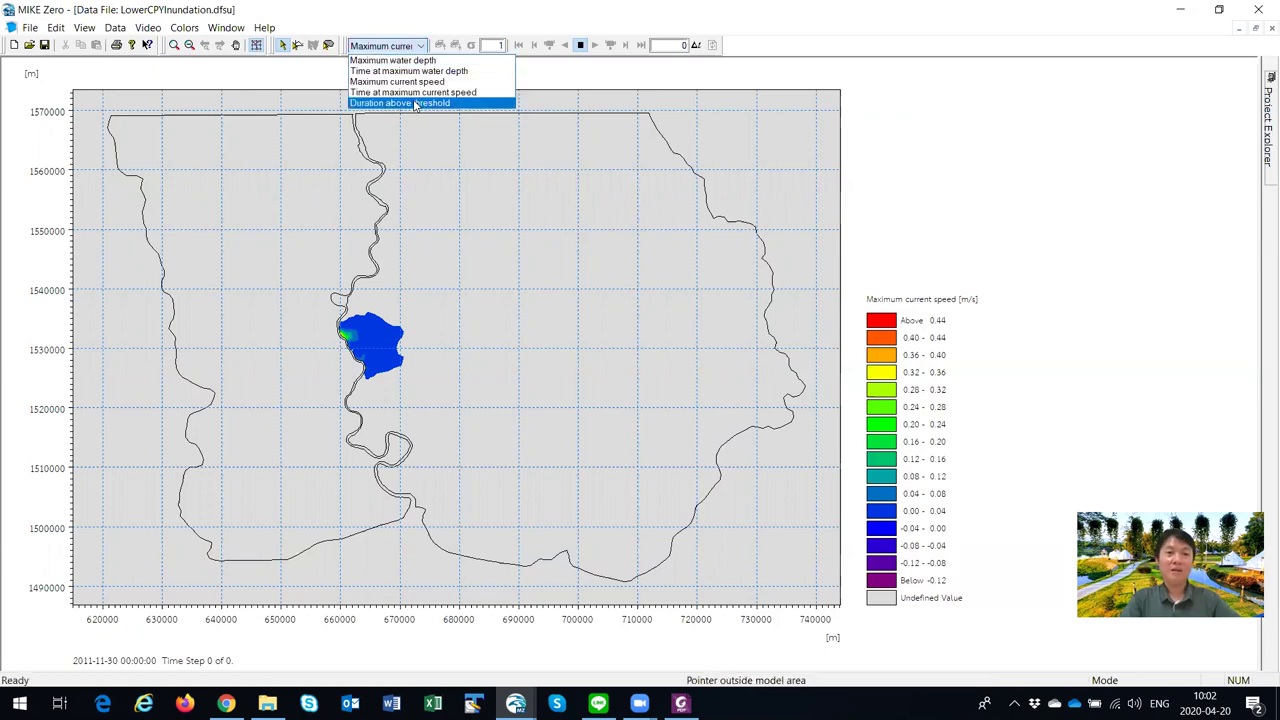
click(415, 104)
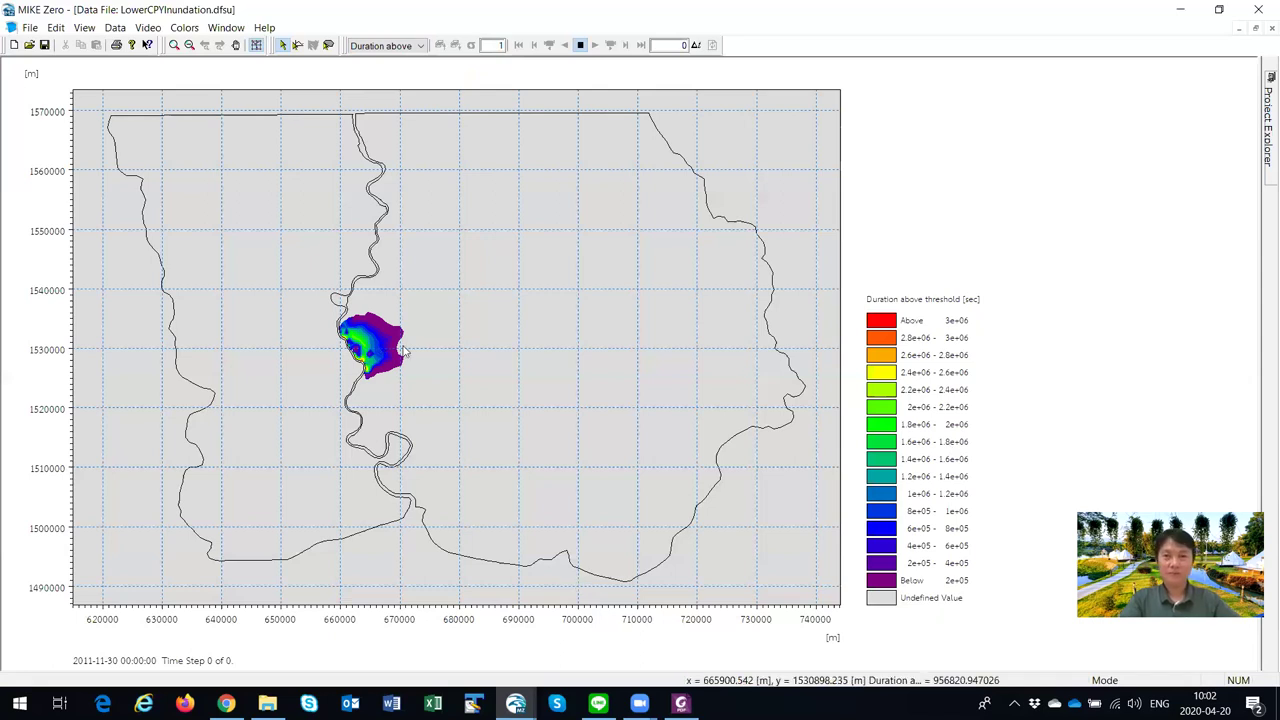
click(1258, 9)
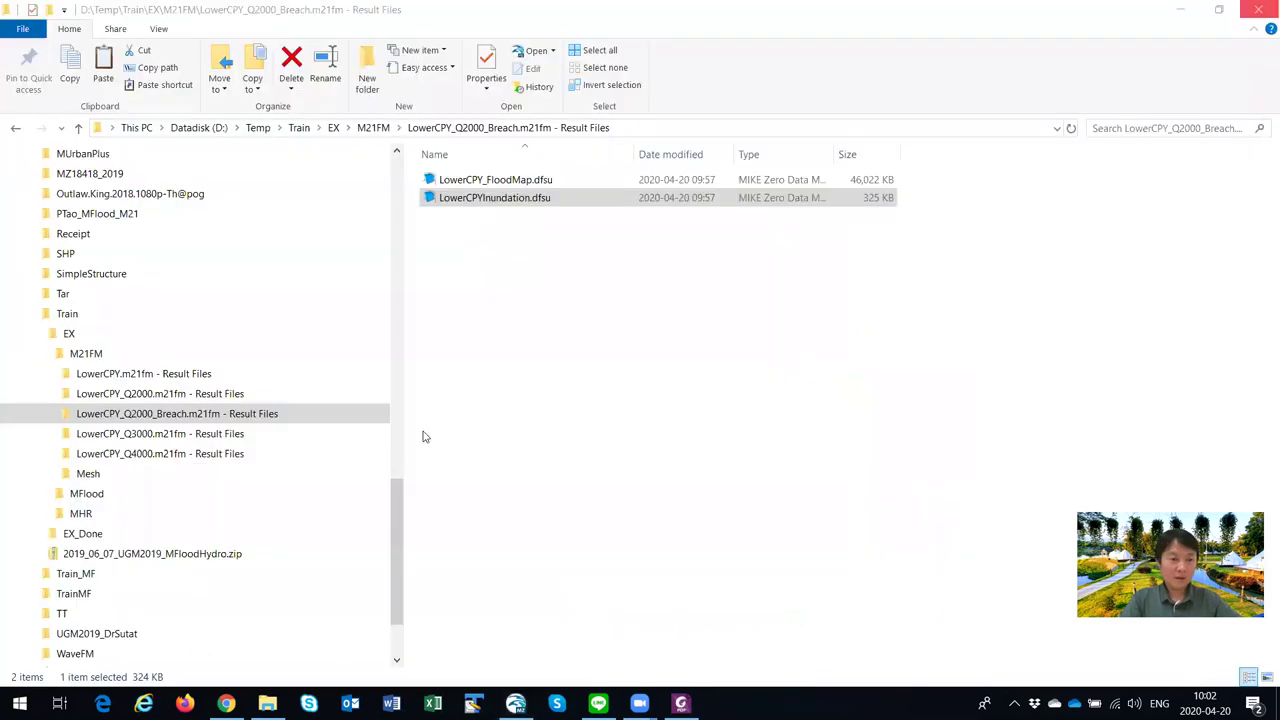
Step: View the maximum water depth in LowerCPYInundation.dfsu of the Q3000 result folder, and close it
click(165, 438)
click(503, 203)
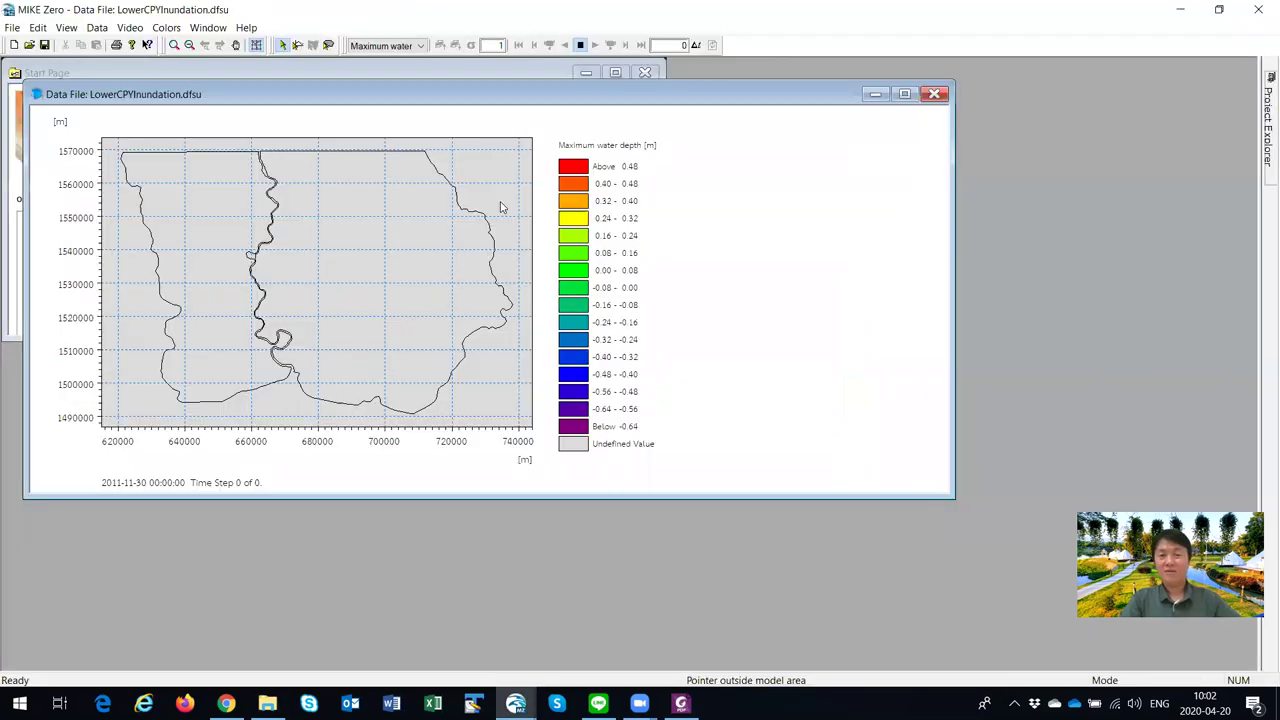
click(1258, 10)
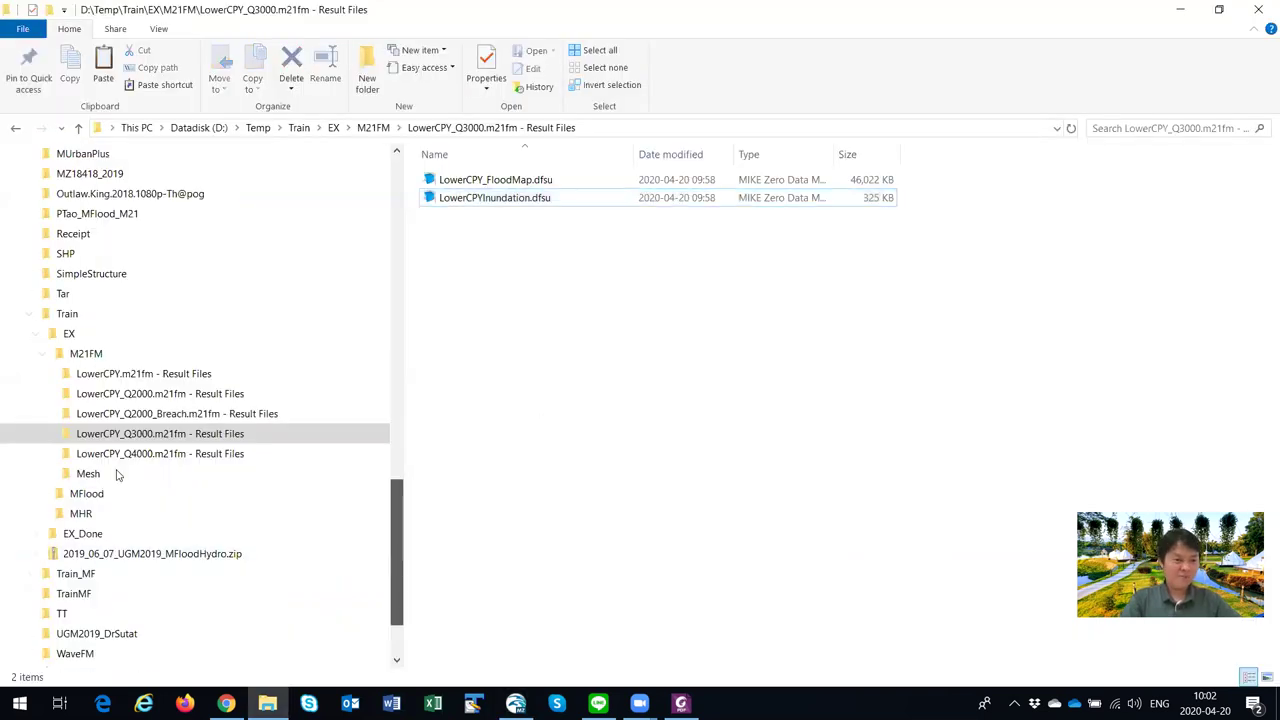
Step: Expand the MHR folder and show the contents of CPY_Q2000.mhydro - Result Files
scroll(45, 425, down, 2)
click(42, 414)
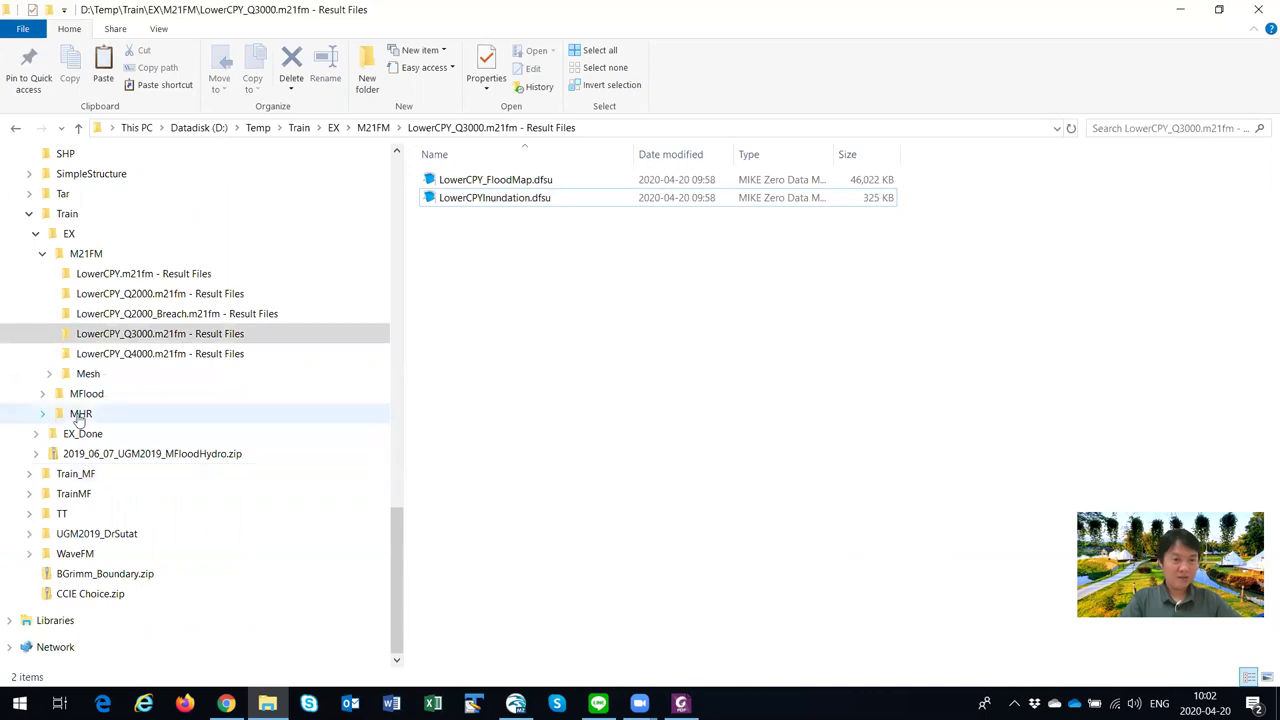
click(120, 455)
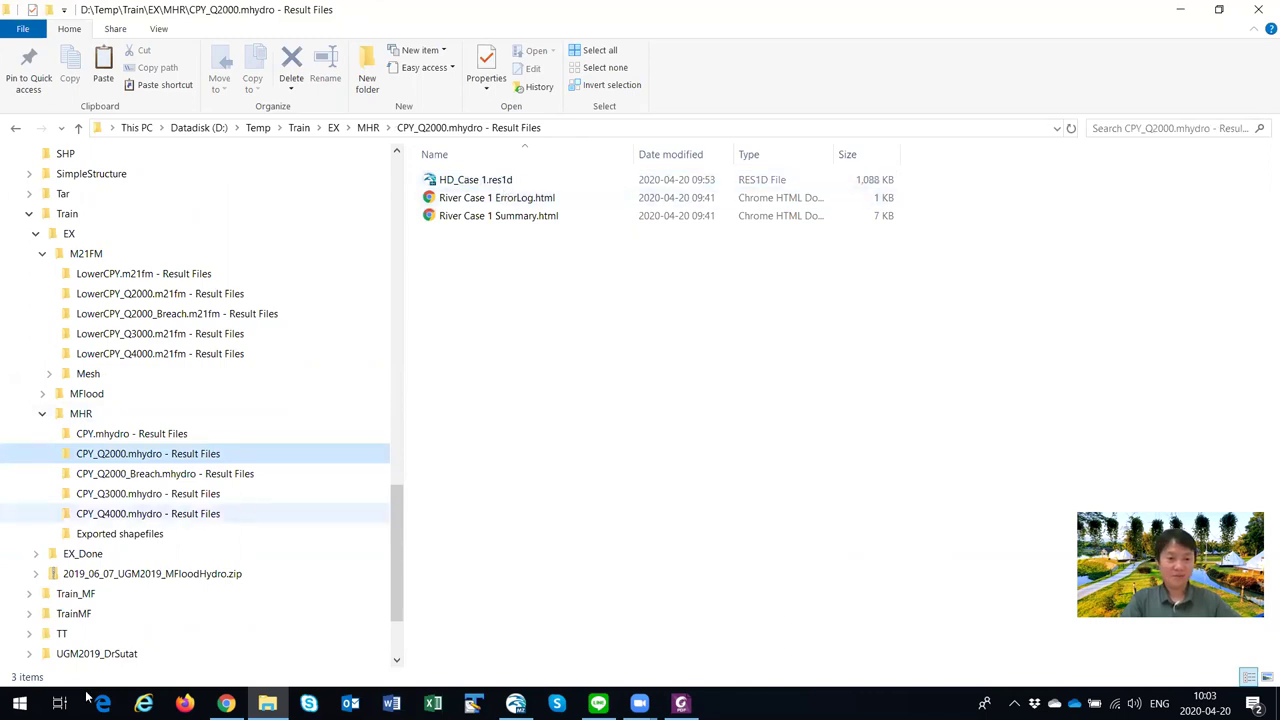
Step: Switch to the training PDF in Foxit PhantomPDF and read the page 20 instructions on the 6-hourly LowerCPY_FloodMap.dfsu check
key(alt+Tab)
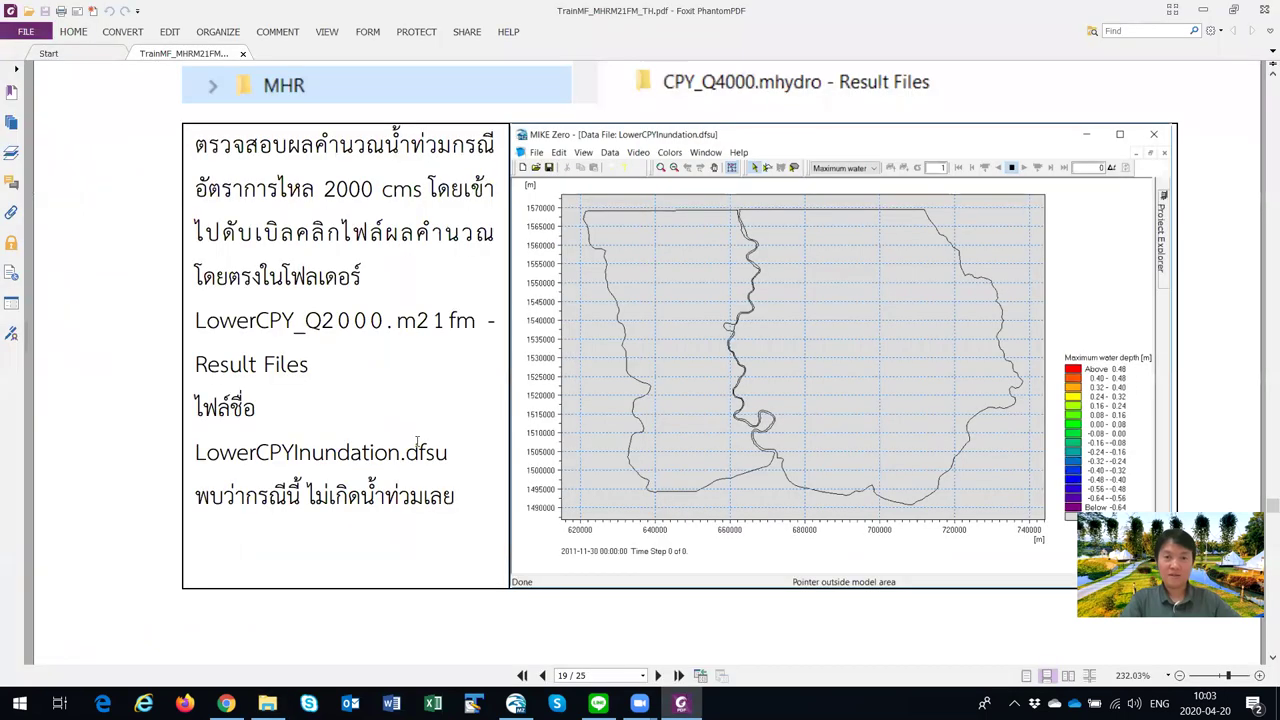
scroll(417, 441, down, 5)
scroll(417, 441, down, 5)
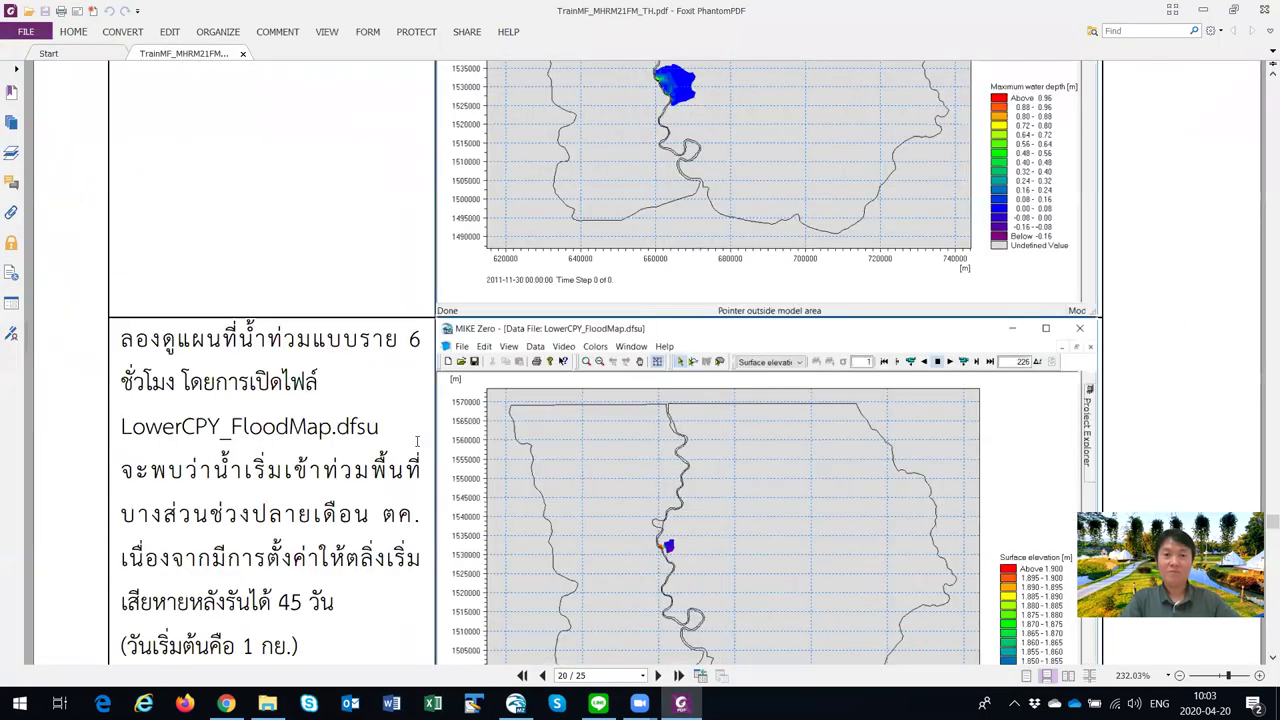
scroll(605, 363, down, 3)
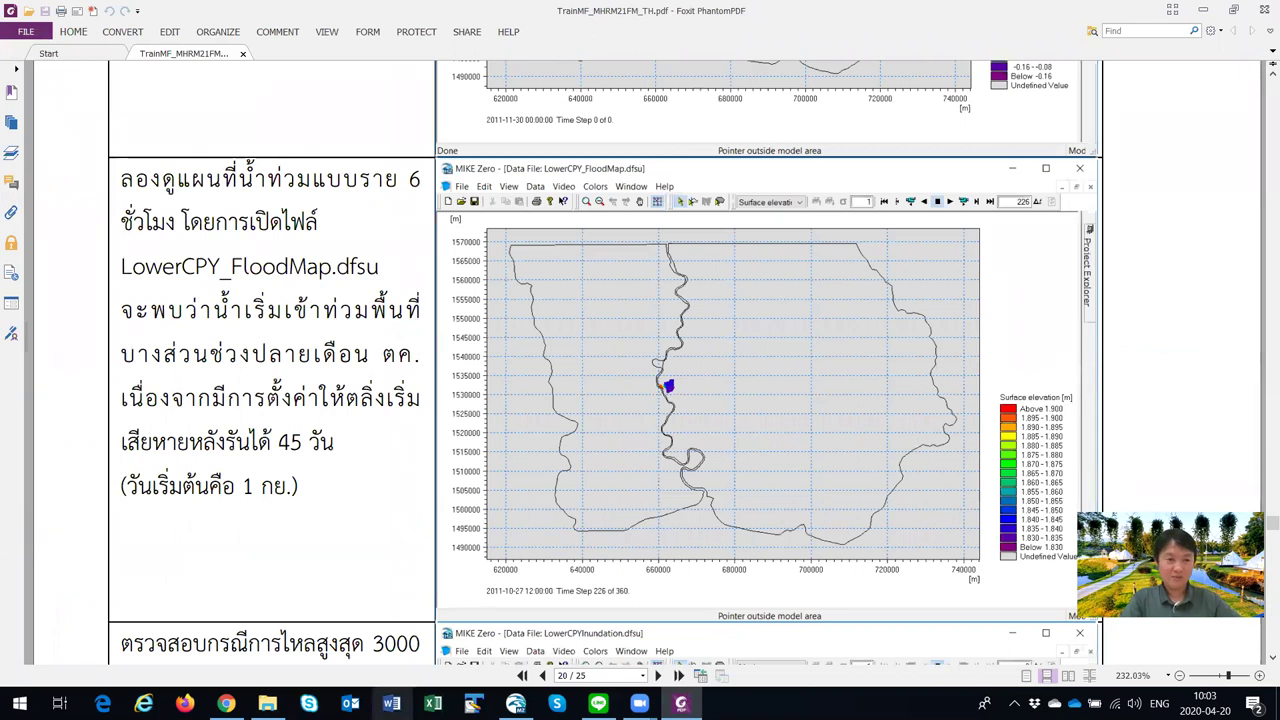
Step: Open LowerCPY_FloodMap.dfsu from the Q2000 breach result folder, play its surface elevation animation to the last time step, and close it
key(alt+Tab)
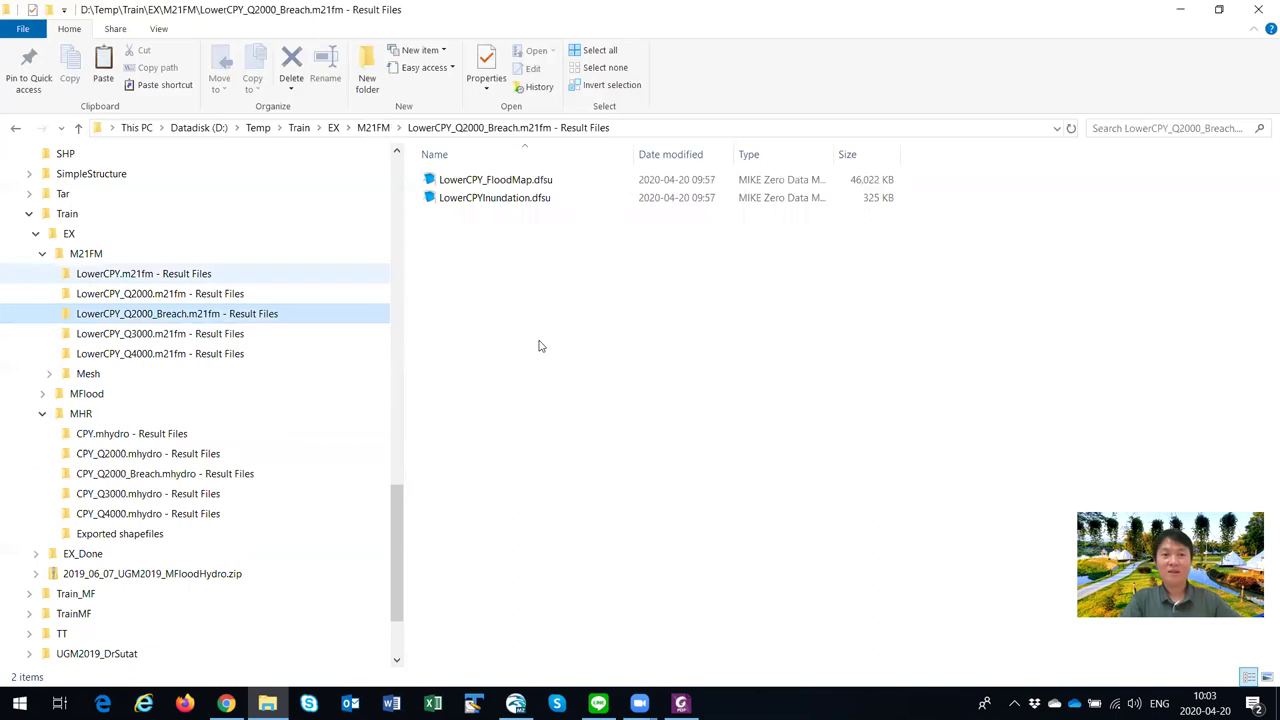
click(516, 179)
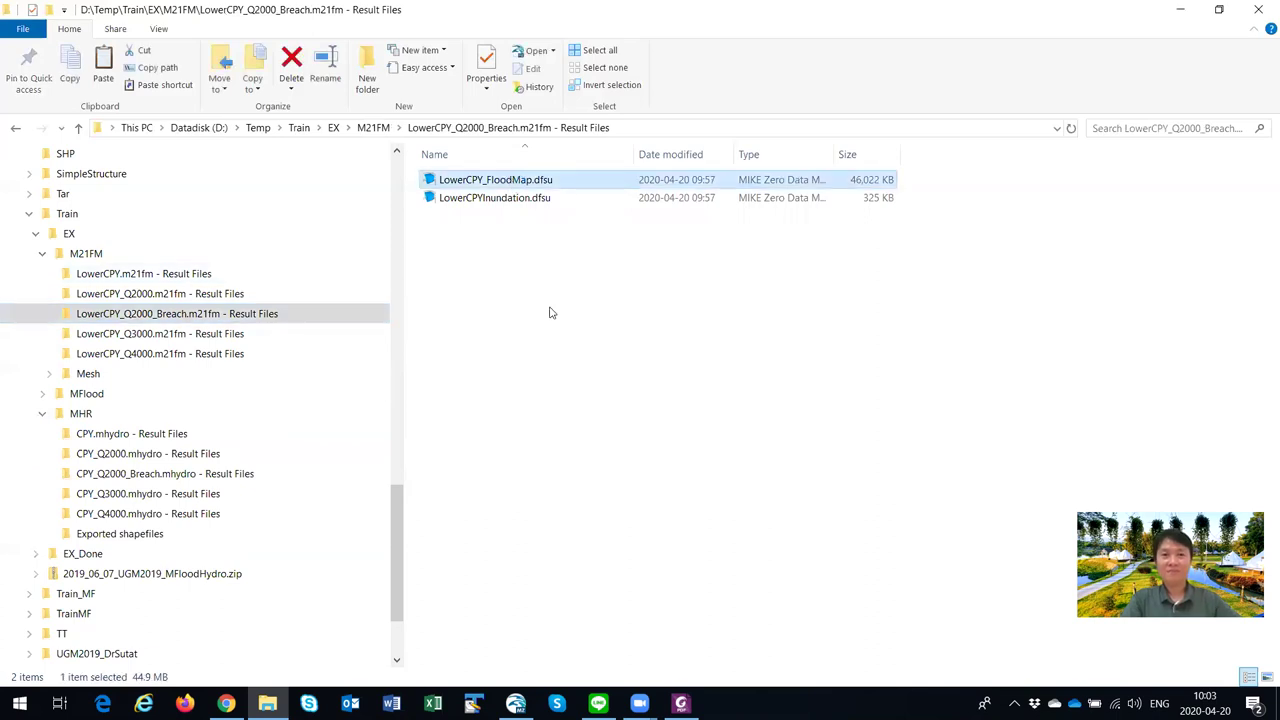
key(Return)
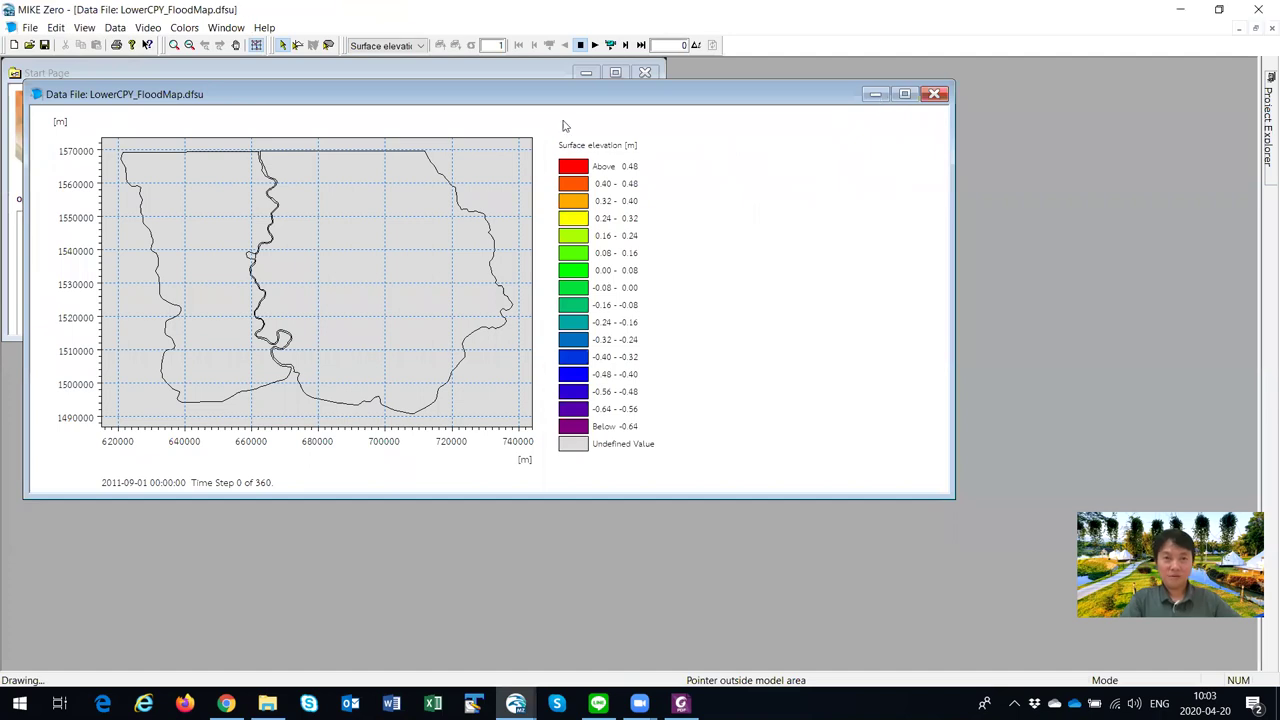
double_click(600, 94)
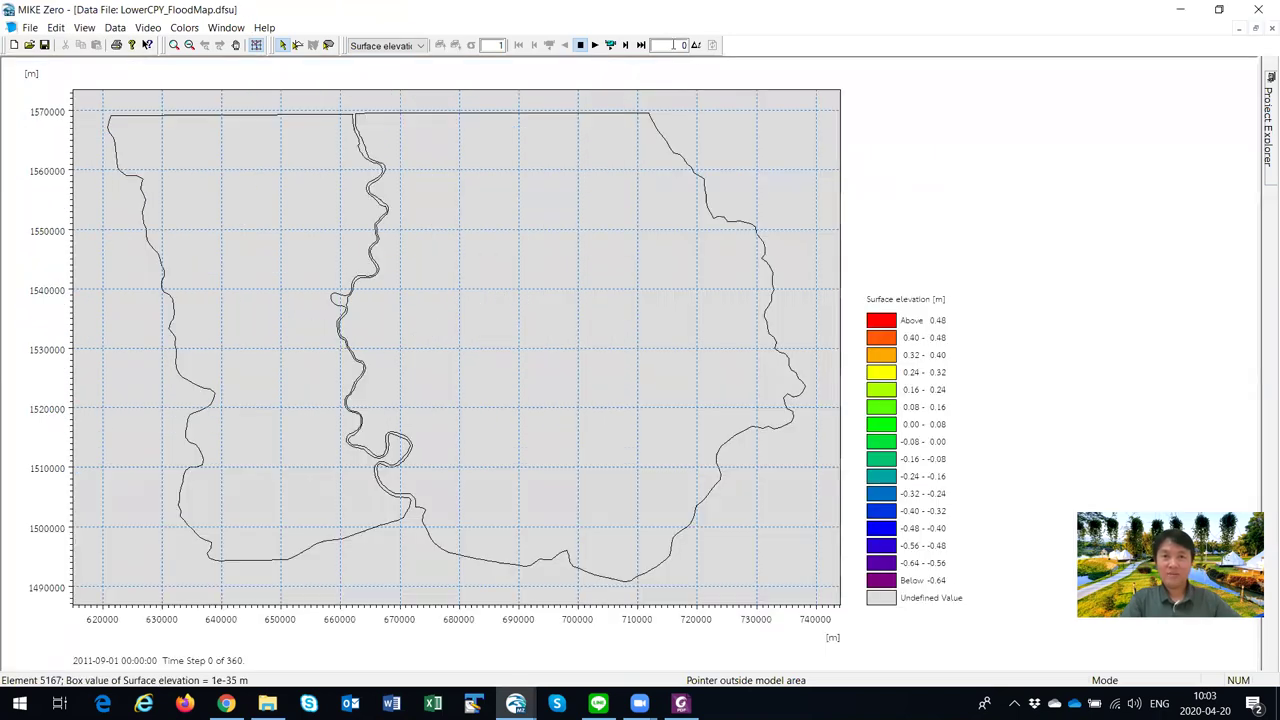
click(609, 45)
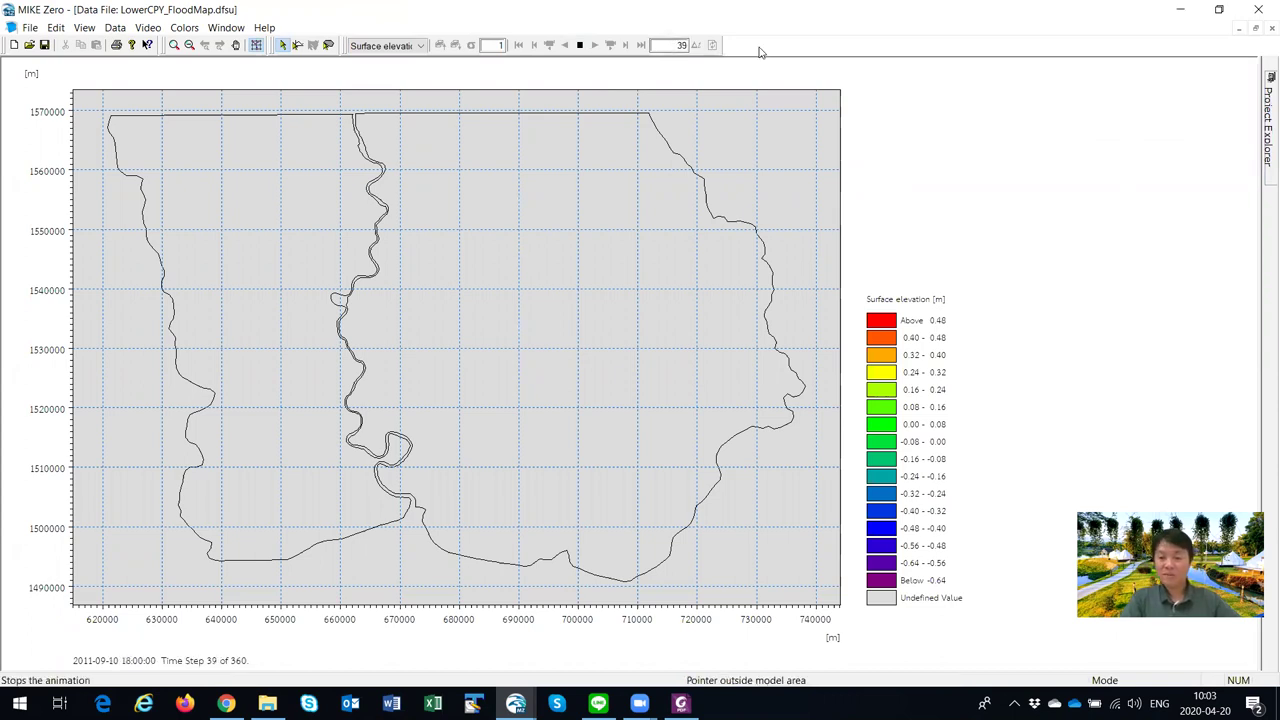
click(579, 45)
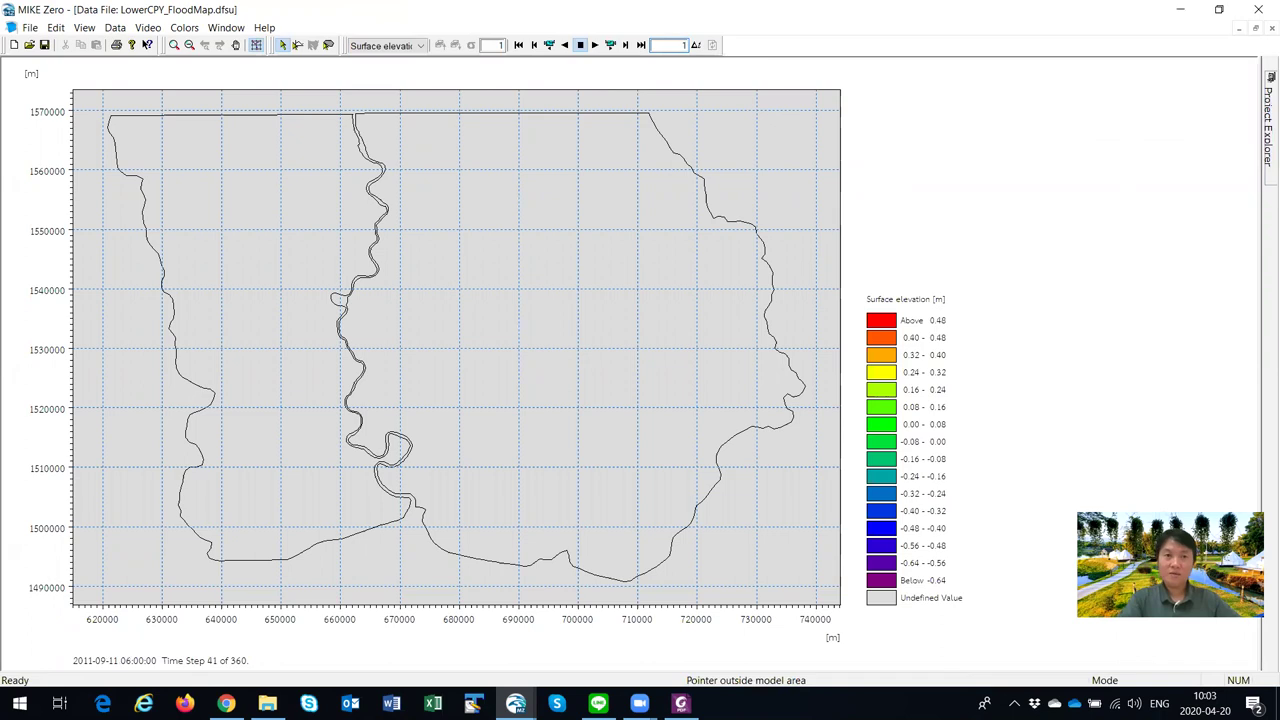
click(592, 46)
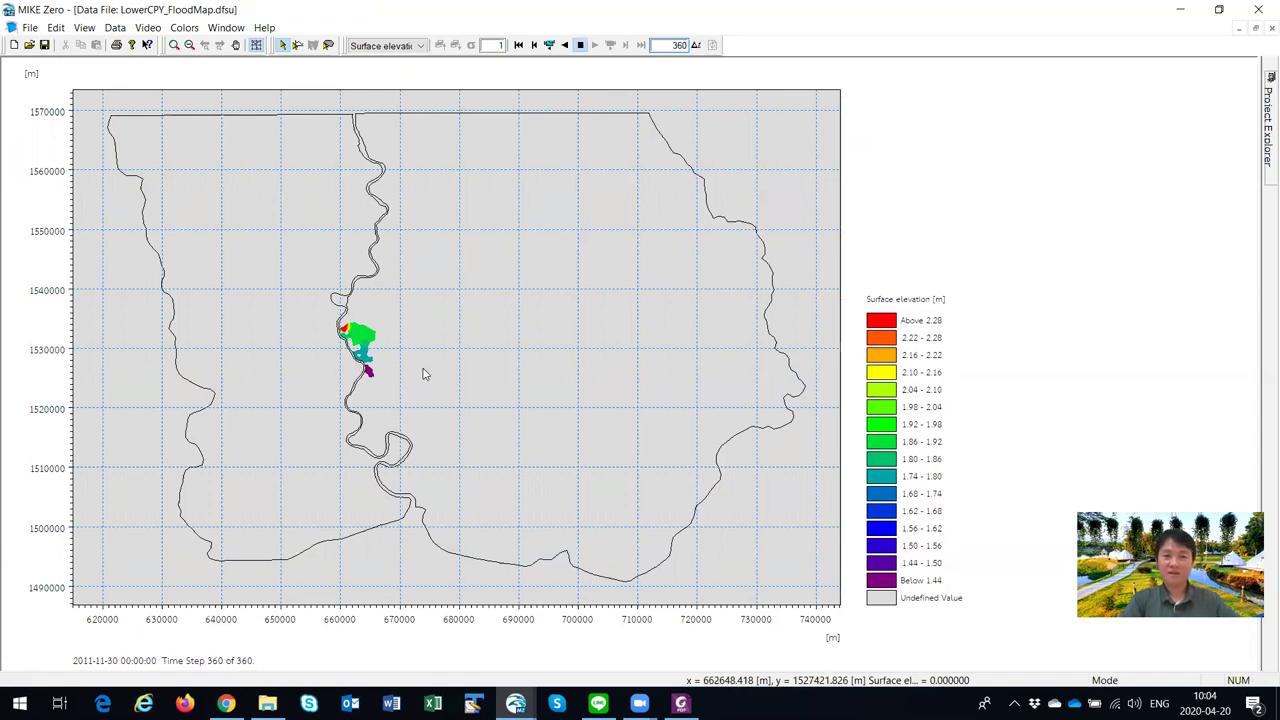
click(1259, 10)
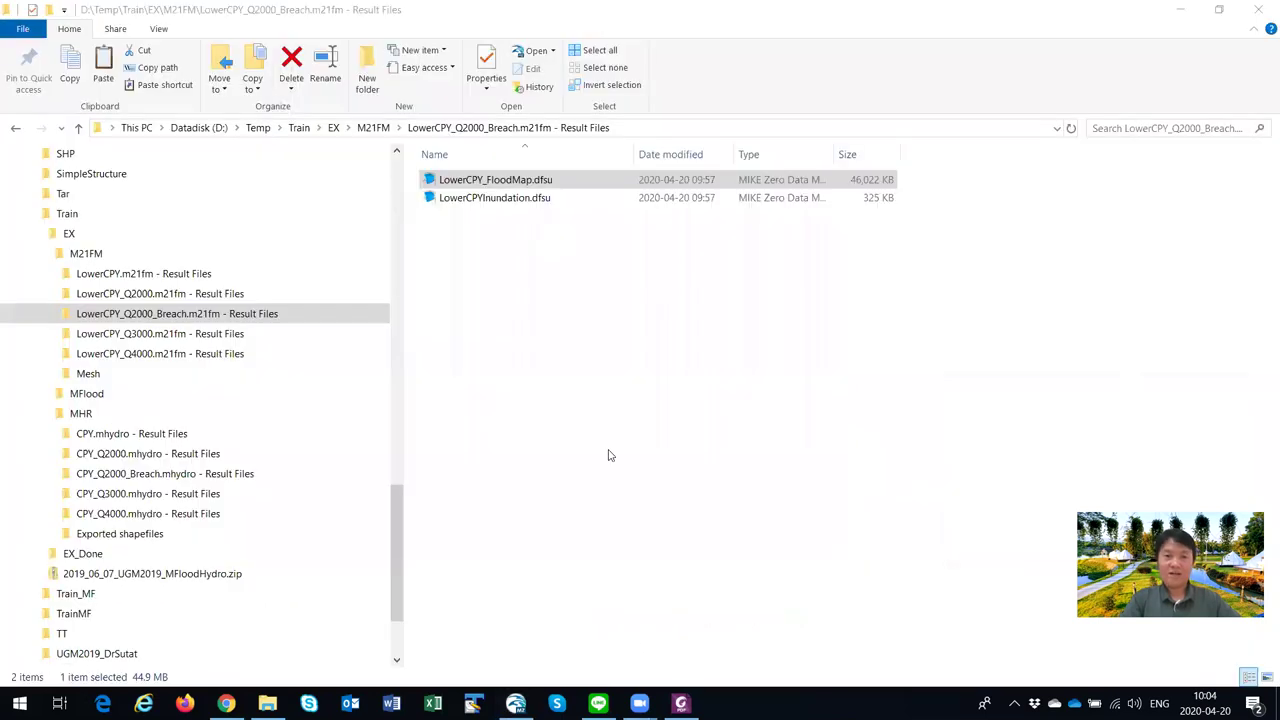
Step: Return to the training PDF and read the page 21 instructions on checking the Q3000 river profile in MIKE View
key(alt+Tab)
scroll(608, 455, down, 5)
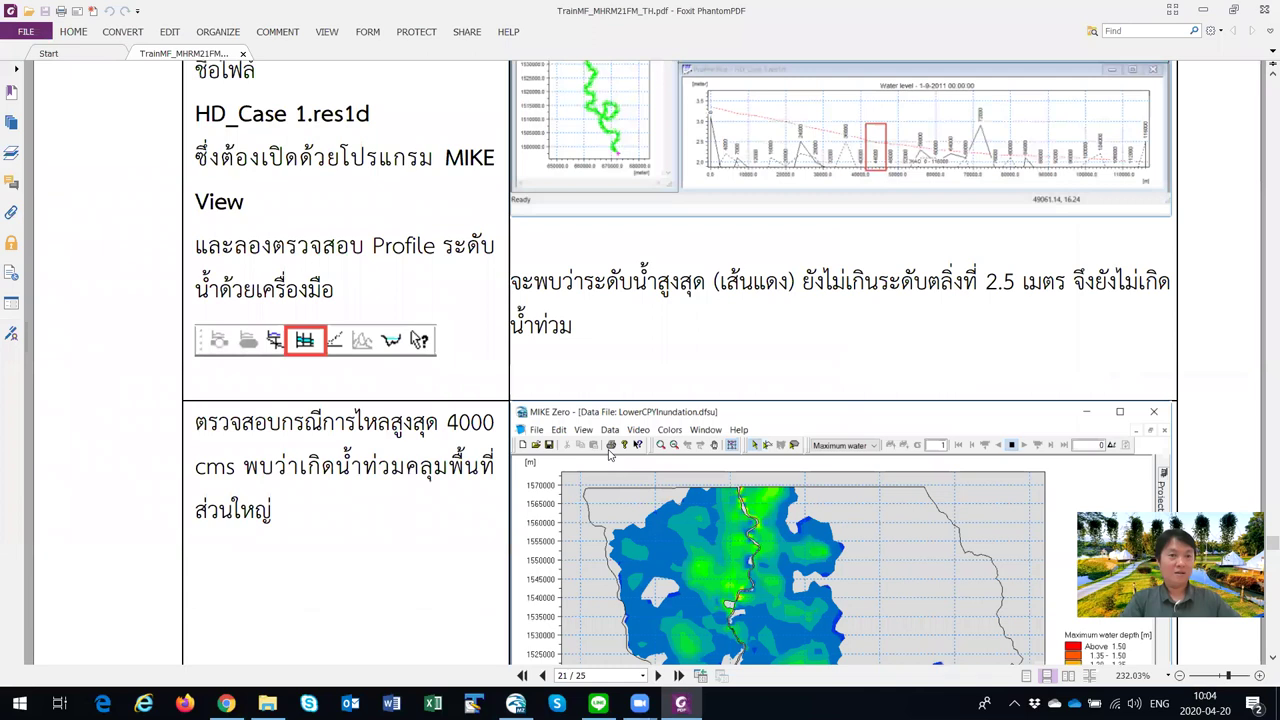
scroll(608, 455, up, 2)
scroll(608, 455, up, 1)
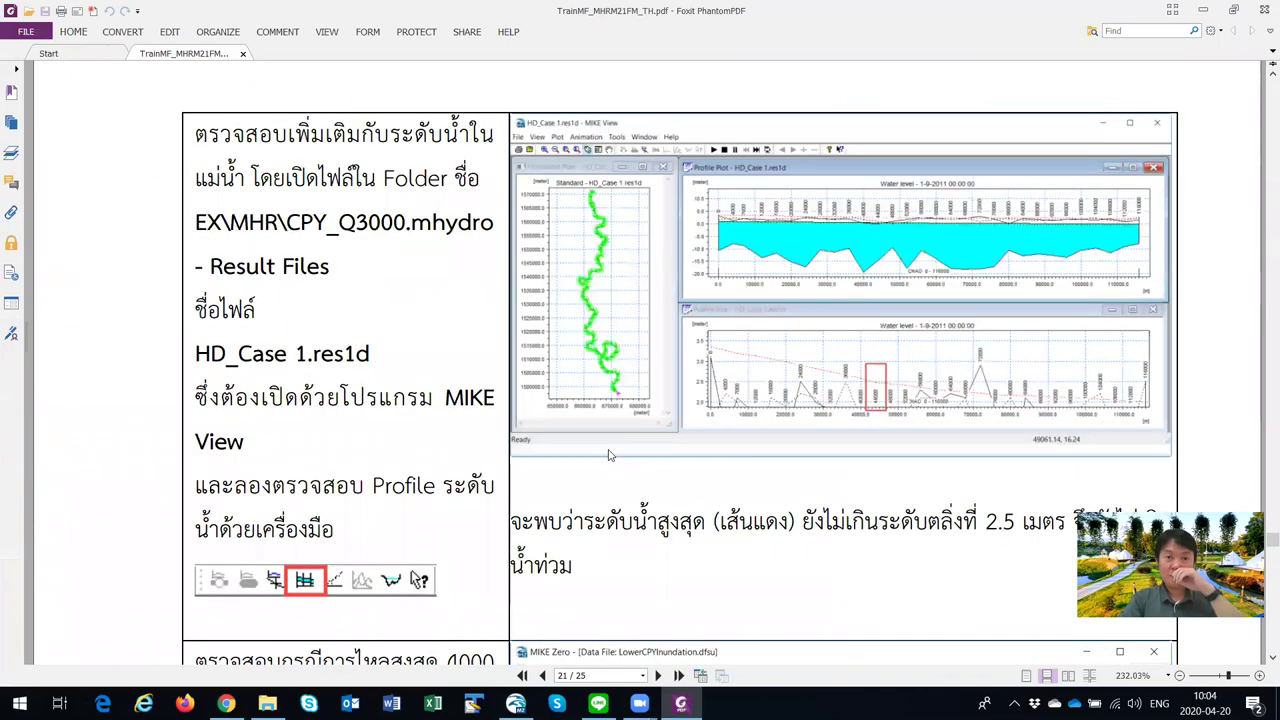